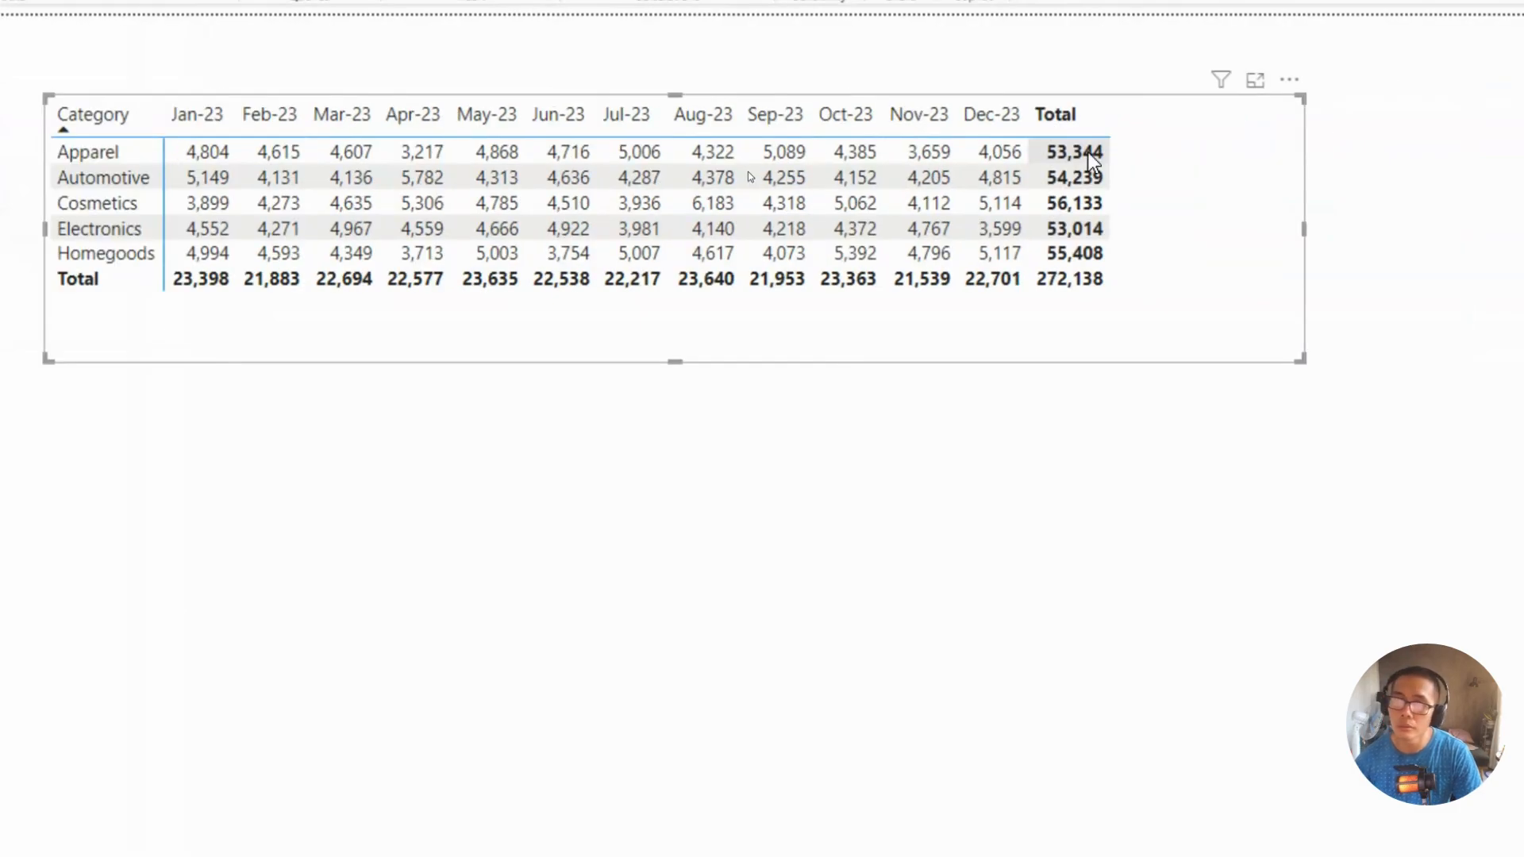
{"action": "mouse_move", "coordinate": [1087, 151]}
{"action": "left_mouse_down"}
{"action": "mouse_move", "coordinate": [296, 124]}
{"action": "mouse_move", "coordinate": [168, 135]}
{"action": "mouse_move", "coordinate": [168, 150]}
{"action": "left_mouse_up"}
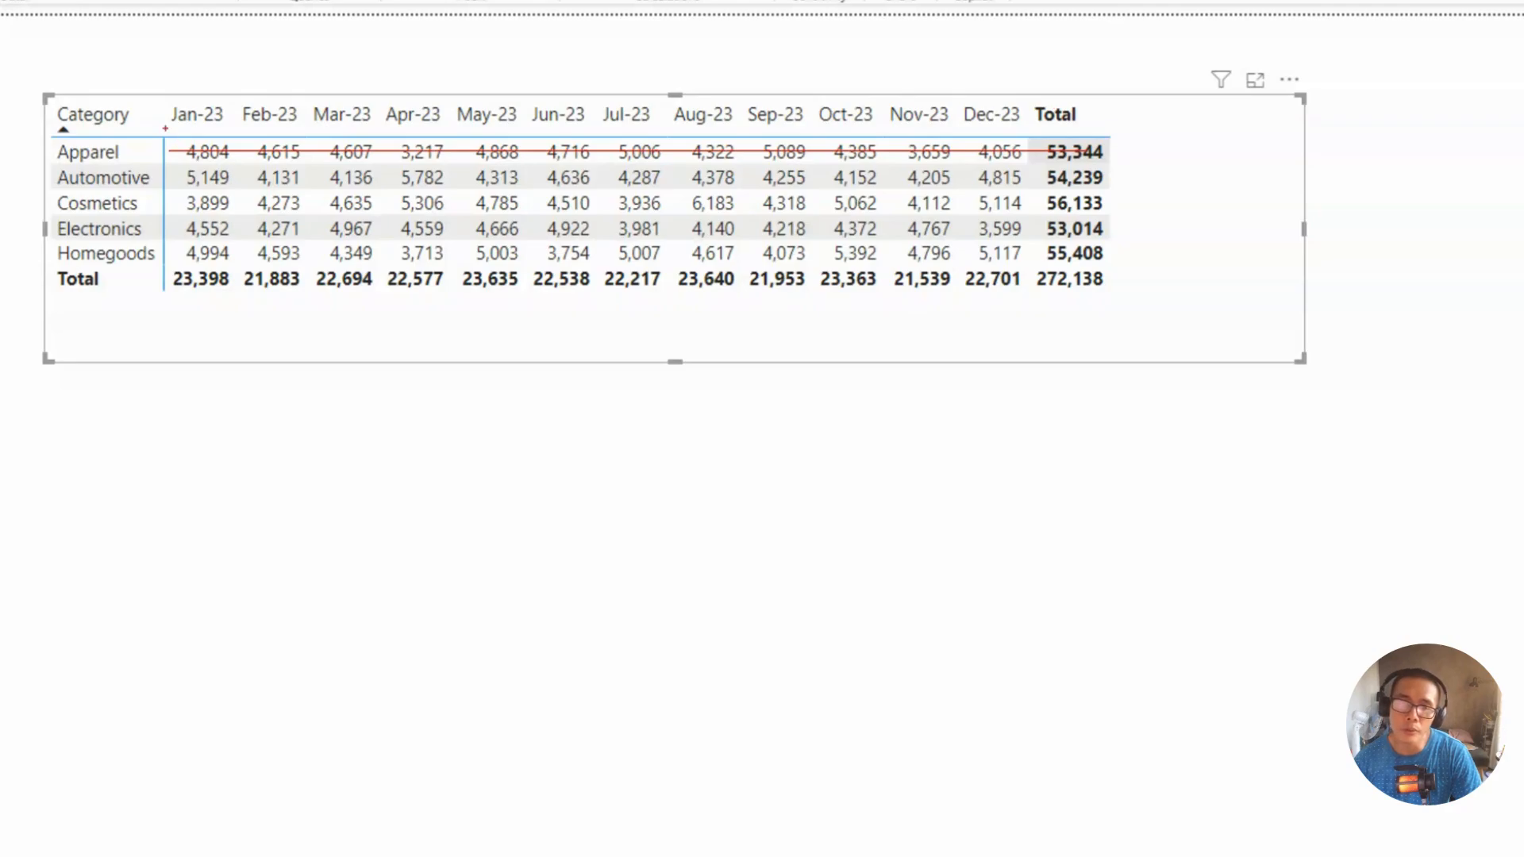
{"action": "left_click_drag", "start_coordinate": [165, 128], "coordinate": [167, 143]}
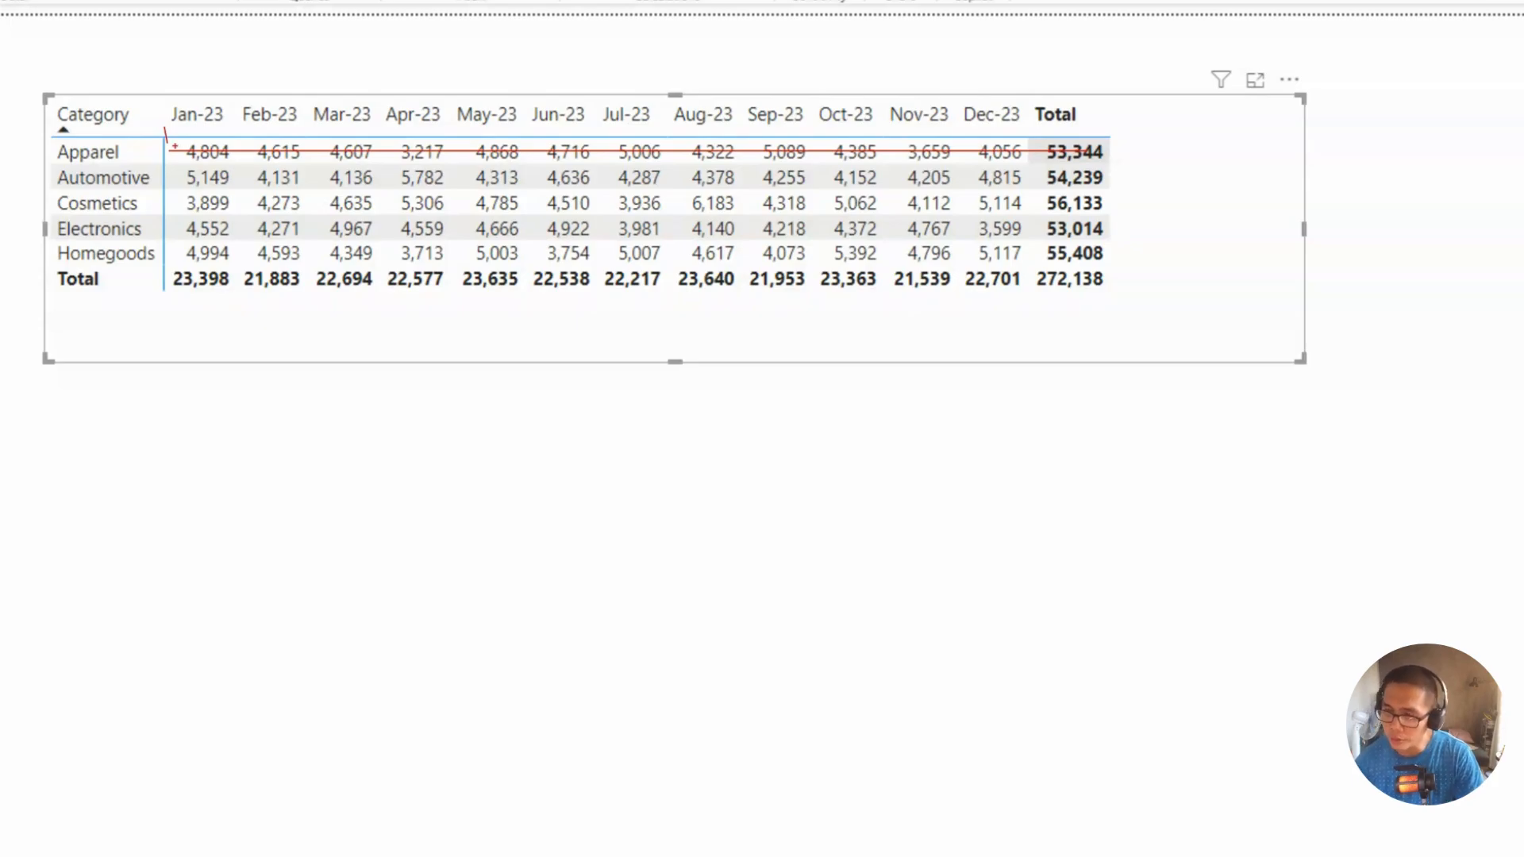
{"action": "key", "text": "Escape"}
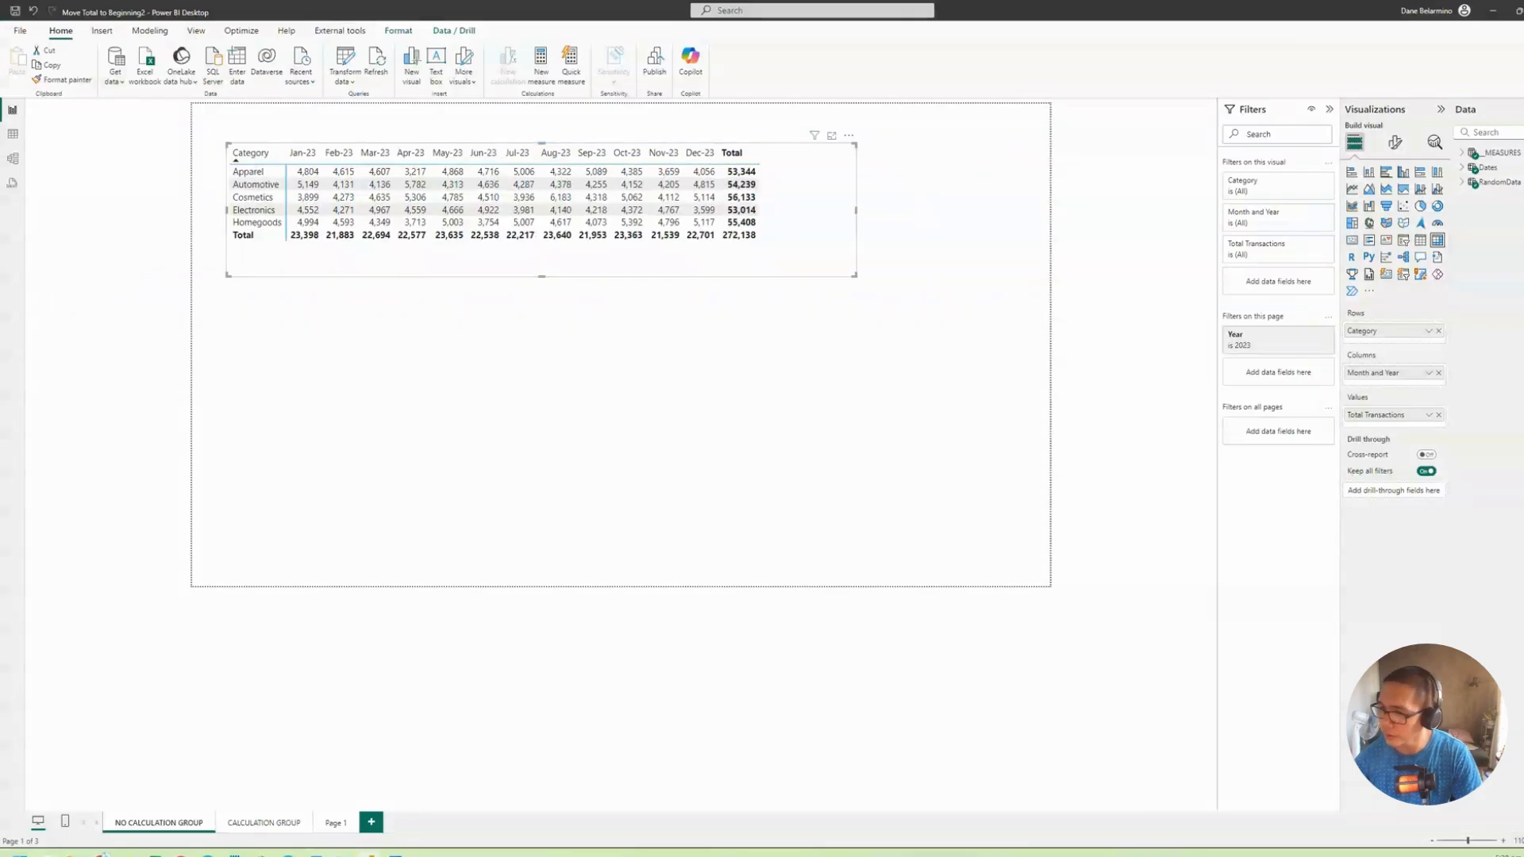
Step: Move the category matrix visual slightly down and to the right on the report page
{"action": "scroll", "coordinate": [1013, 382], "scroll_direction": "up", "scroll_amount": 4}
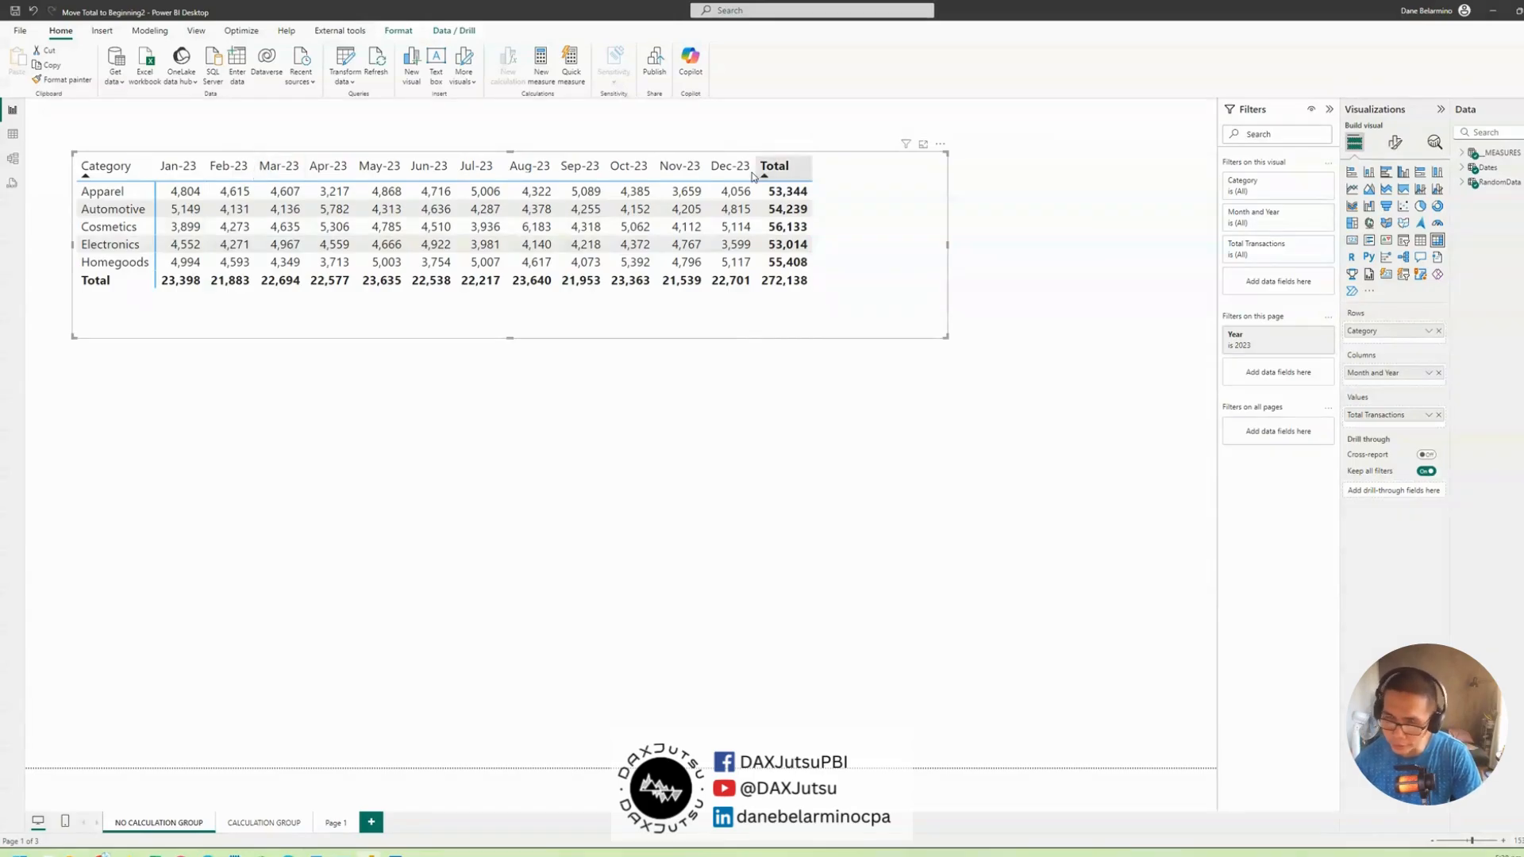
{"action": "left_click_drag", "start_coordinate": [478, 327], "coordinate": [492, 344]}
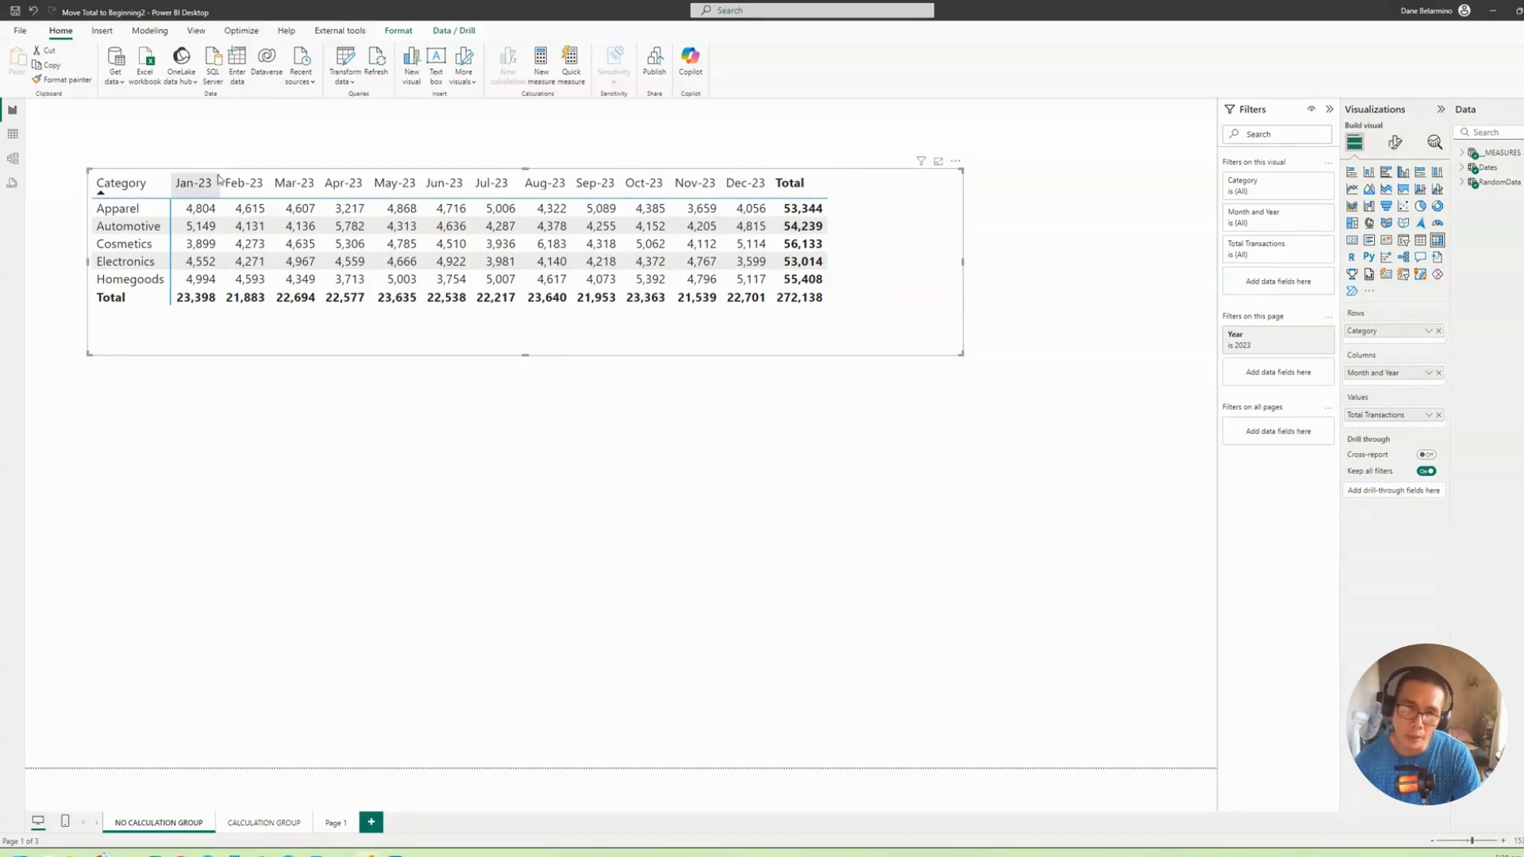
Step: Create a new calculated table named "Total and Period" and start a second line in its formula
{"action": "left_click", "coordinate": [12, 137]}
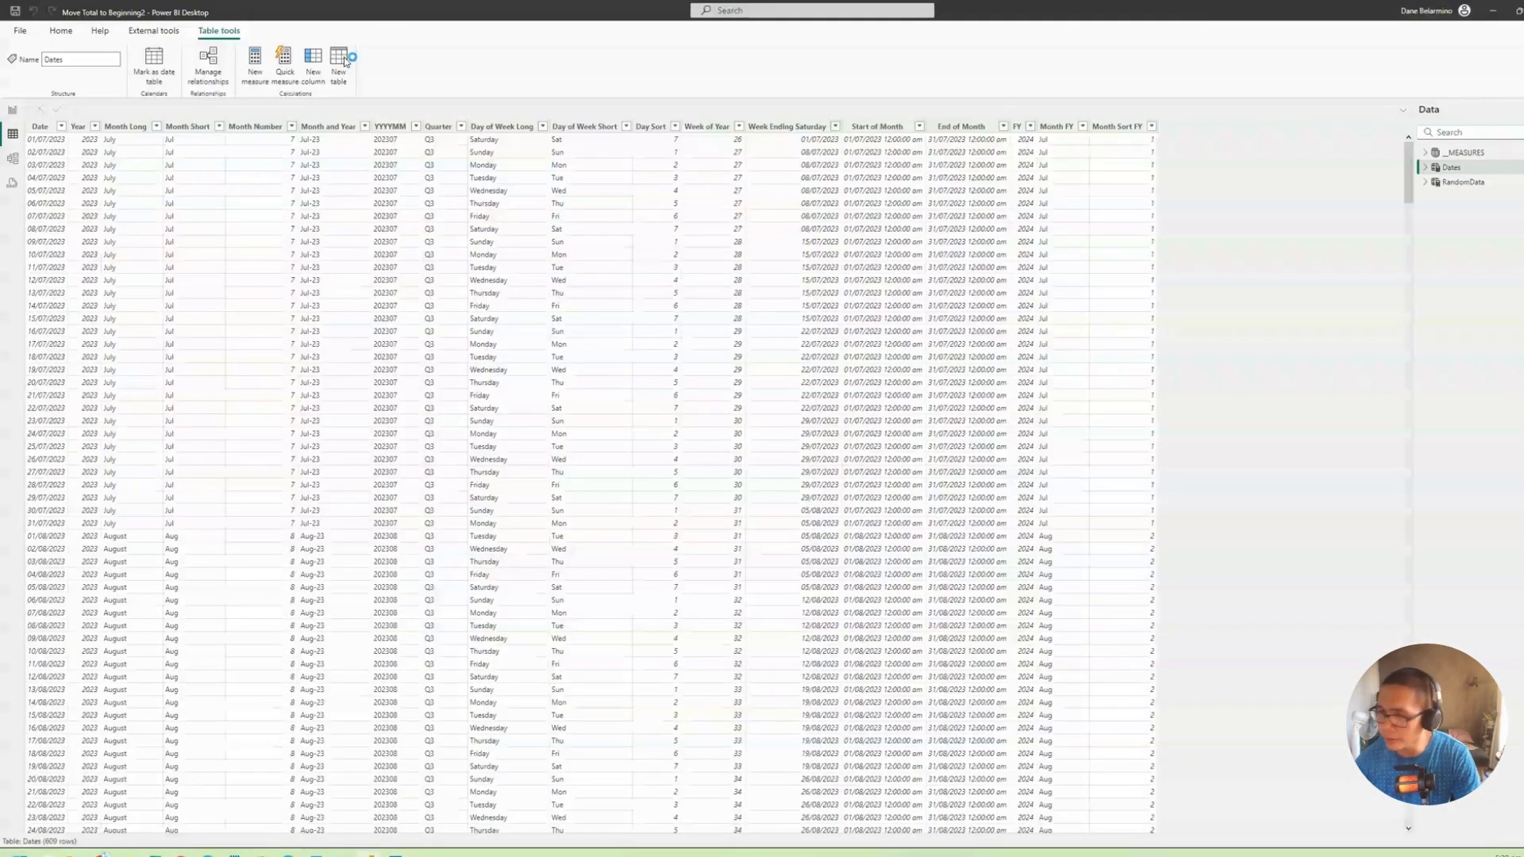
{"action": "left_click", "coordinate": [338, 59]}
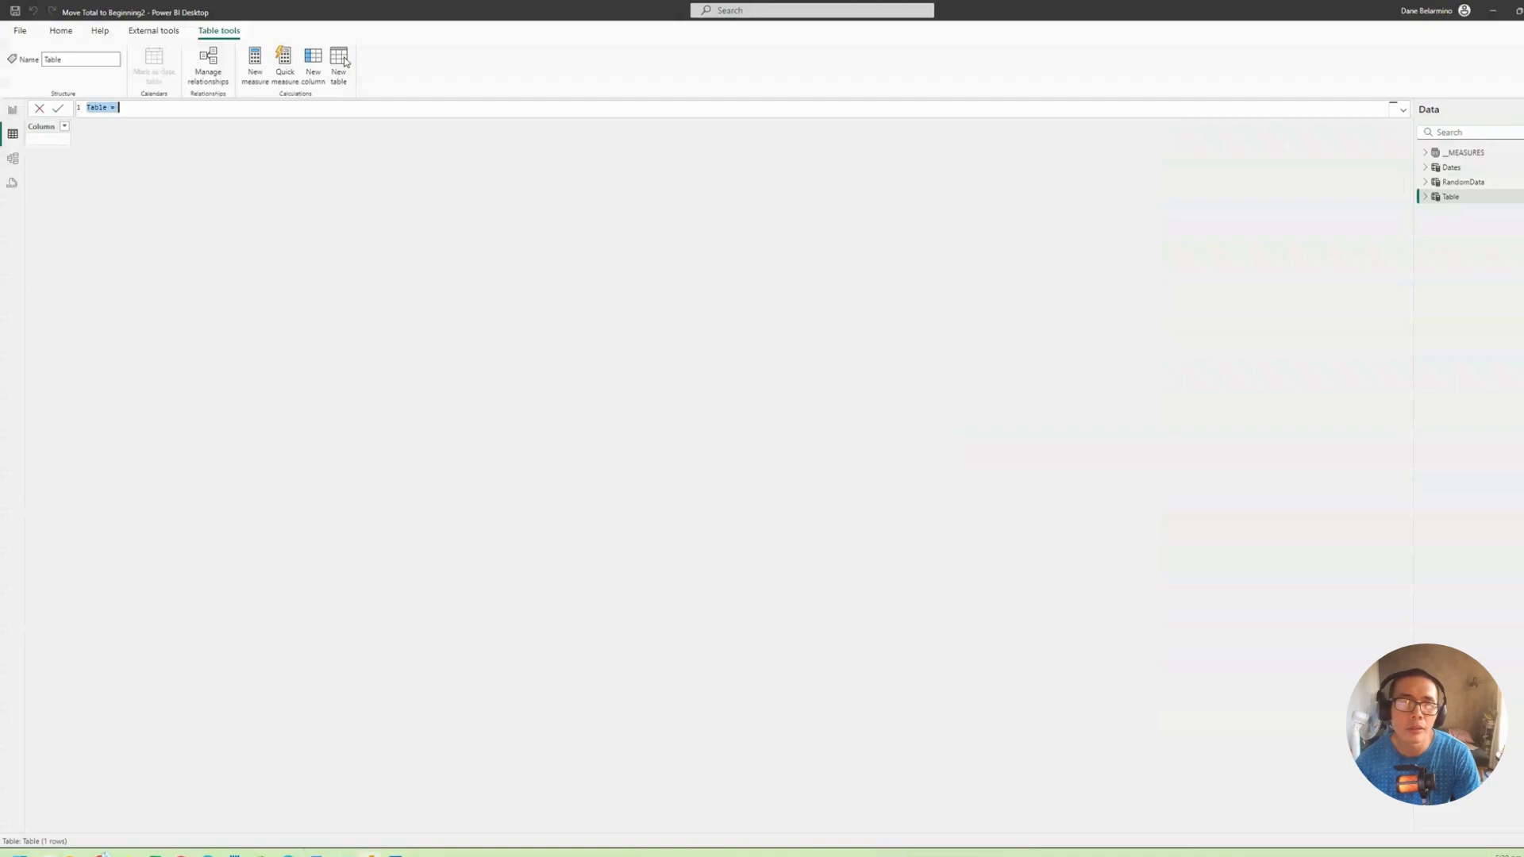
{"action": "type", "text": "Tota"}
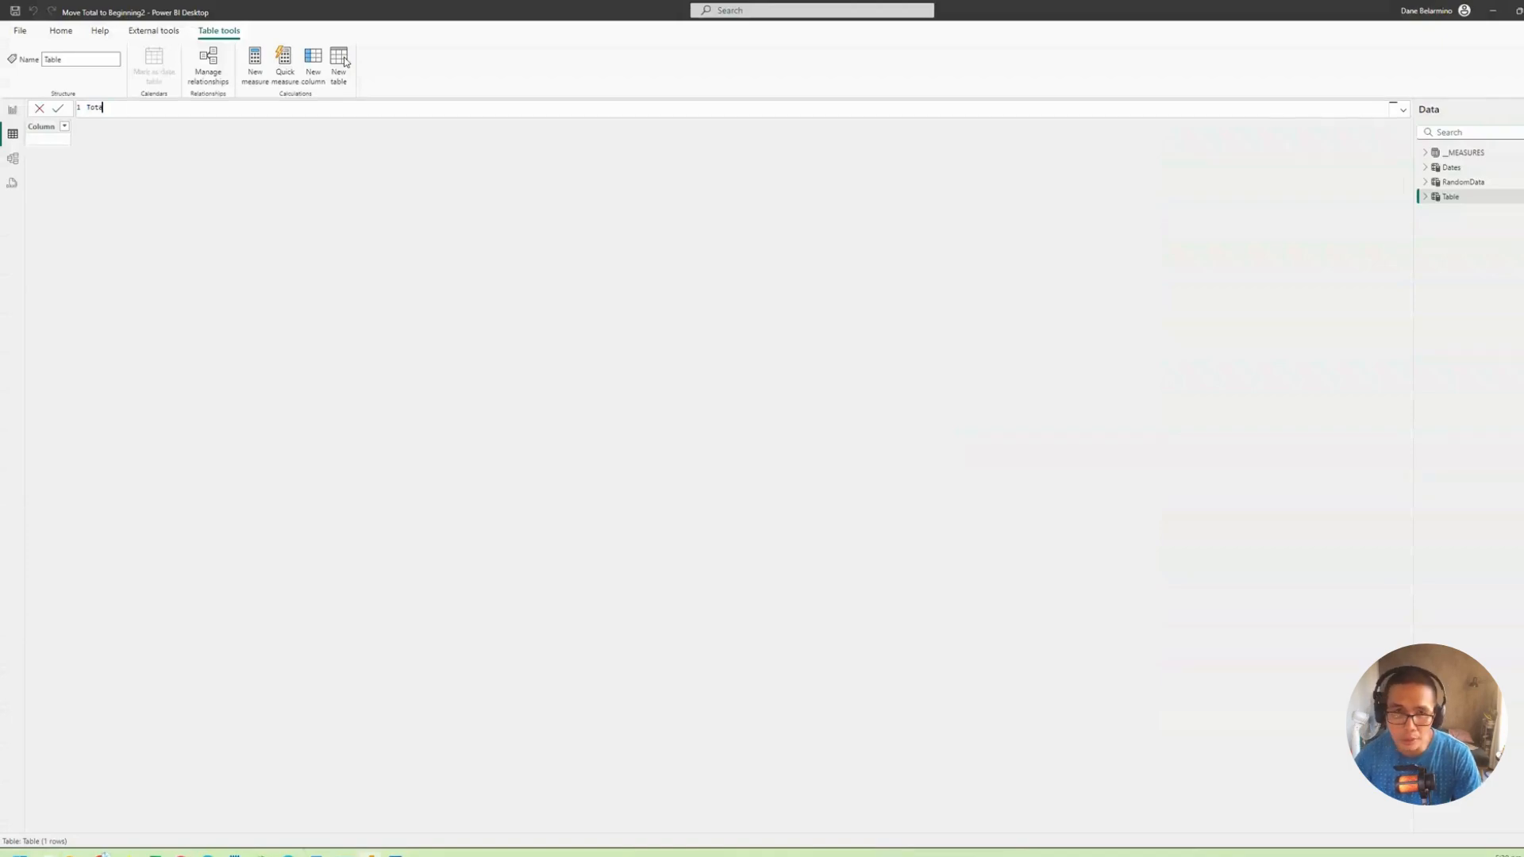
{"action": "type", "text": "l and "}
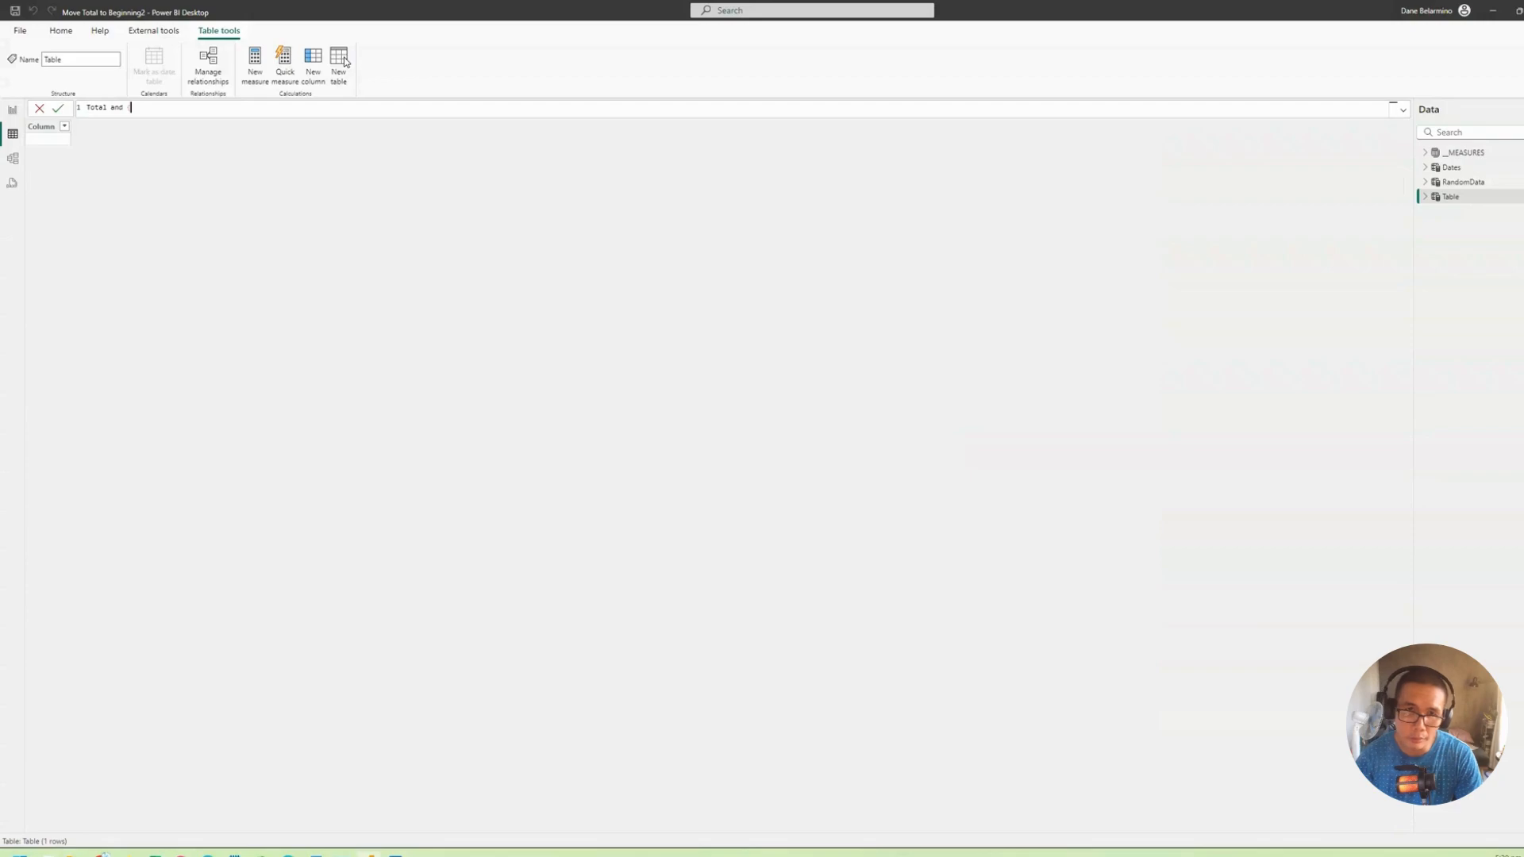
{"action": "type", "text": "Period ="}
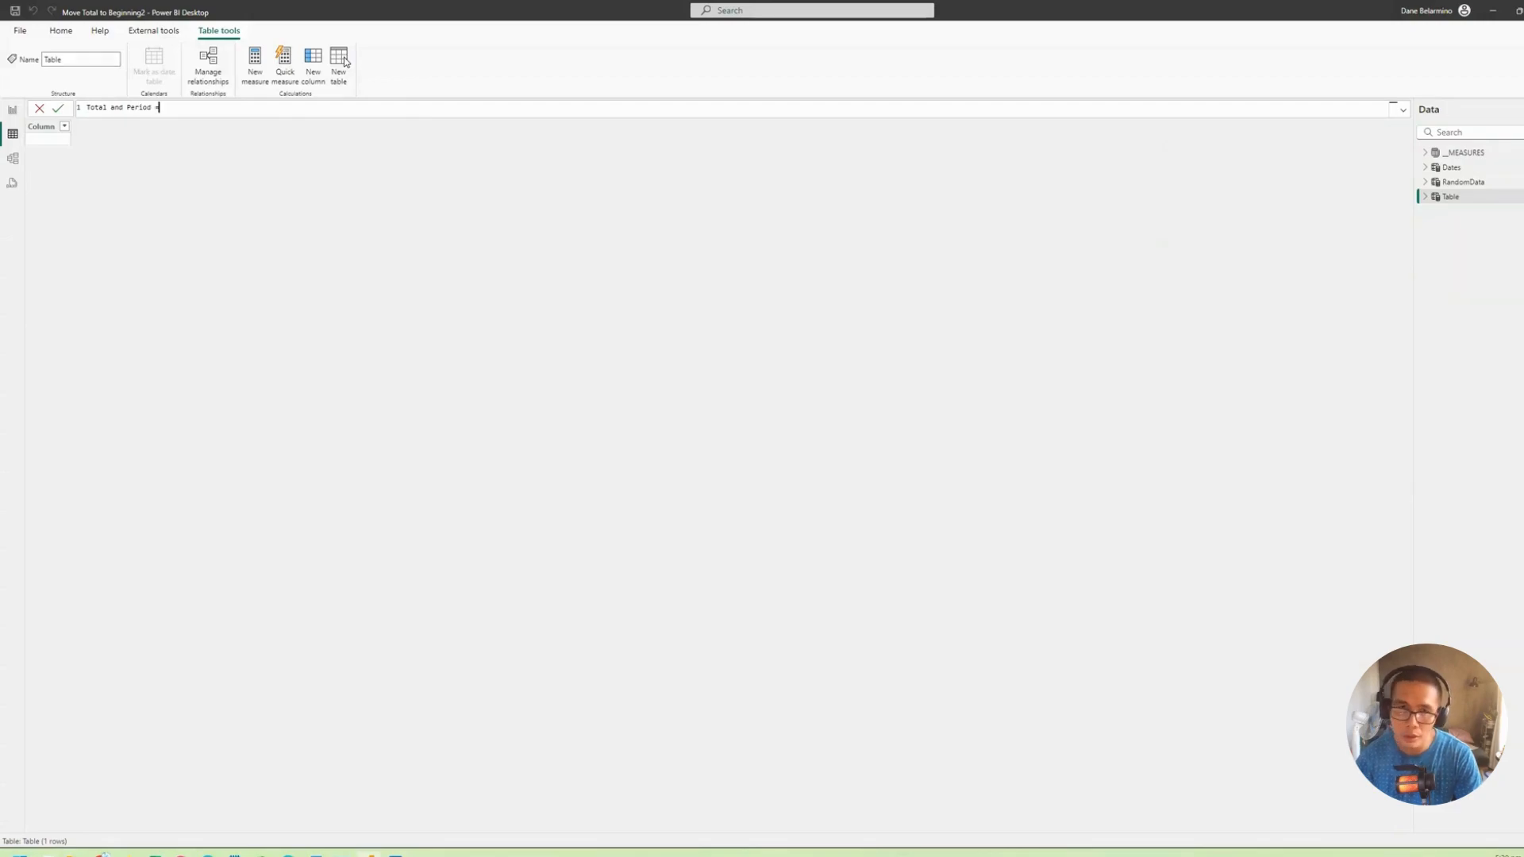
{"action": "key", "text": "shift+Return"}
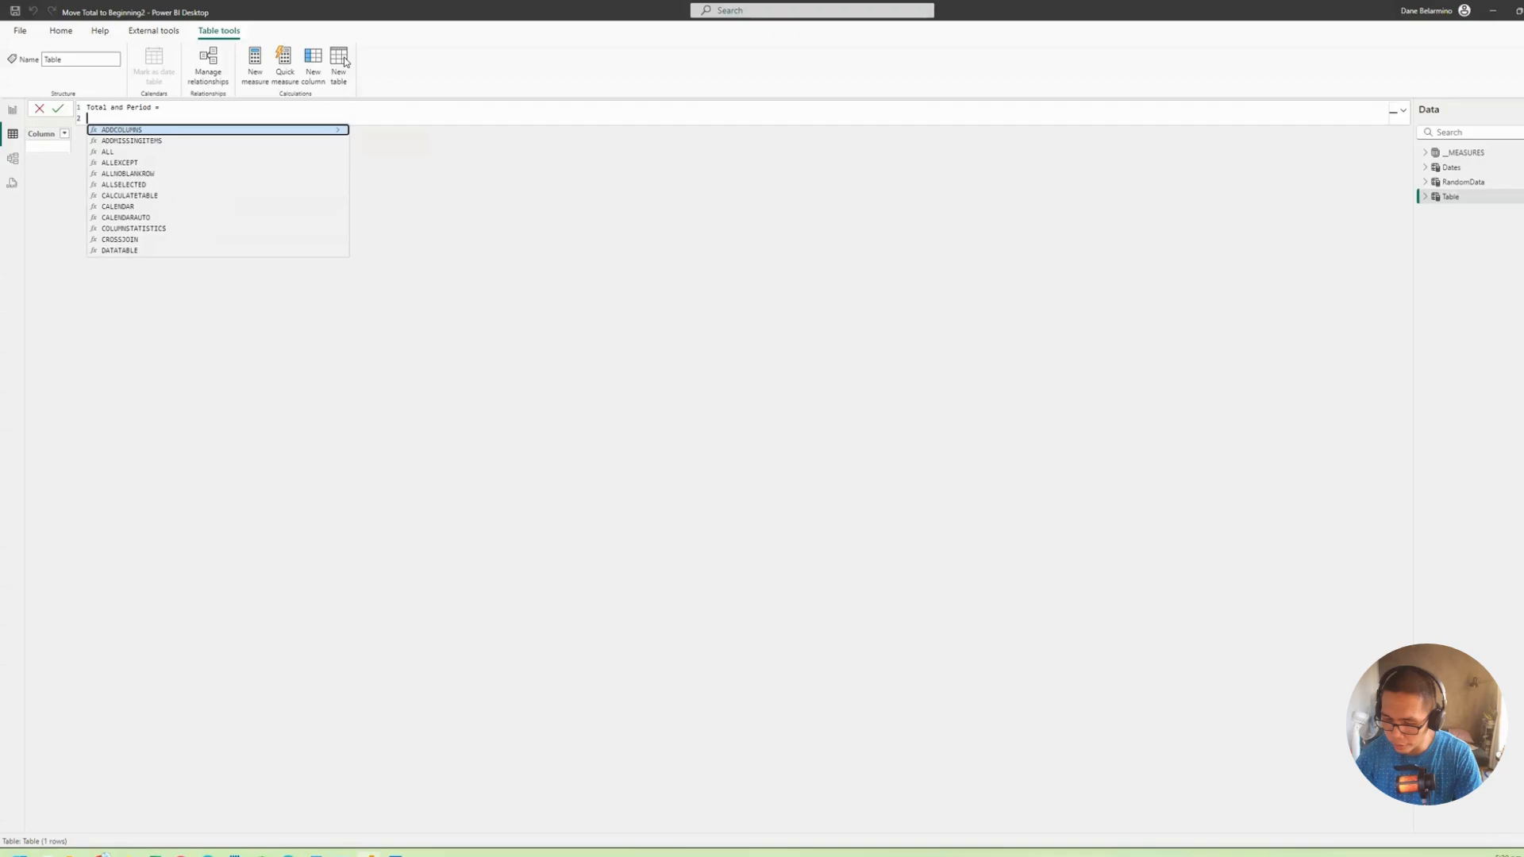
Step: Declare a variable named DatesTable on the second line of the table formula
{"action": "type", "text": "VAR "}
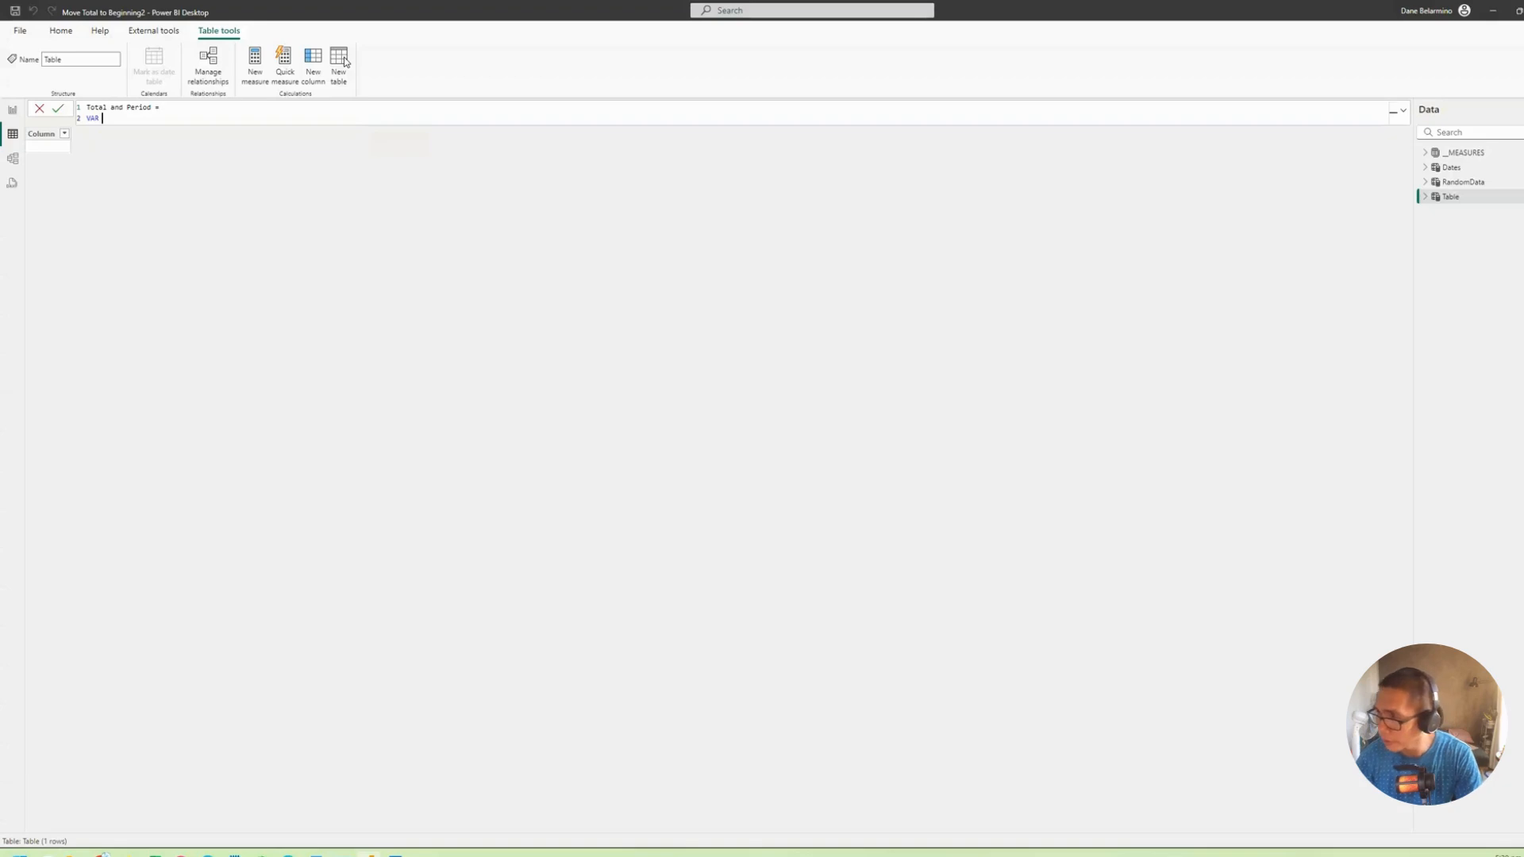
{"action": "type", "text": "DatesTab"}
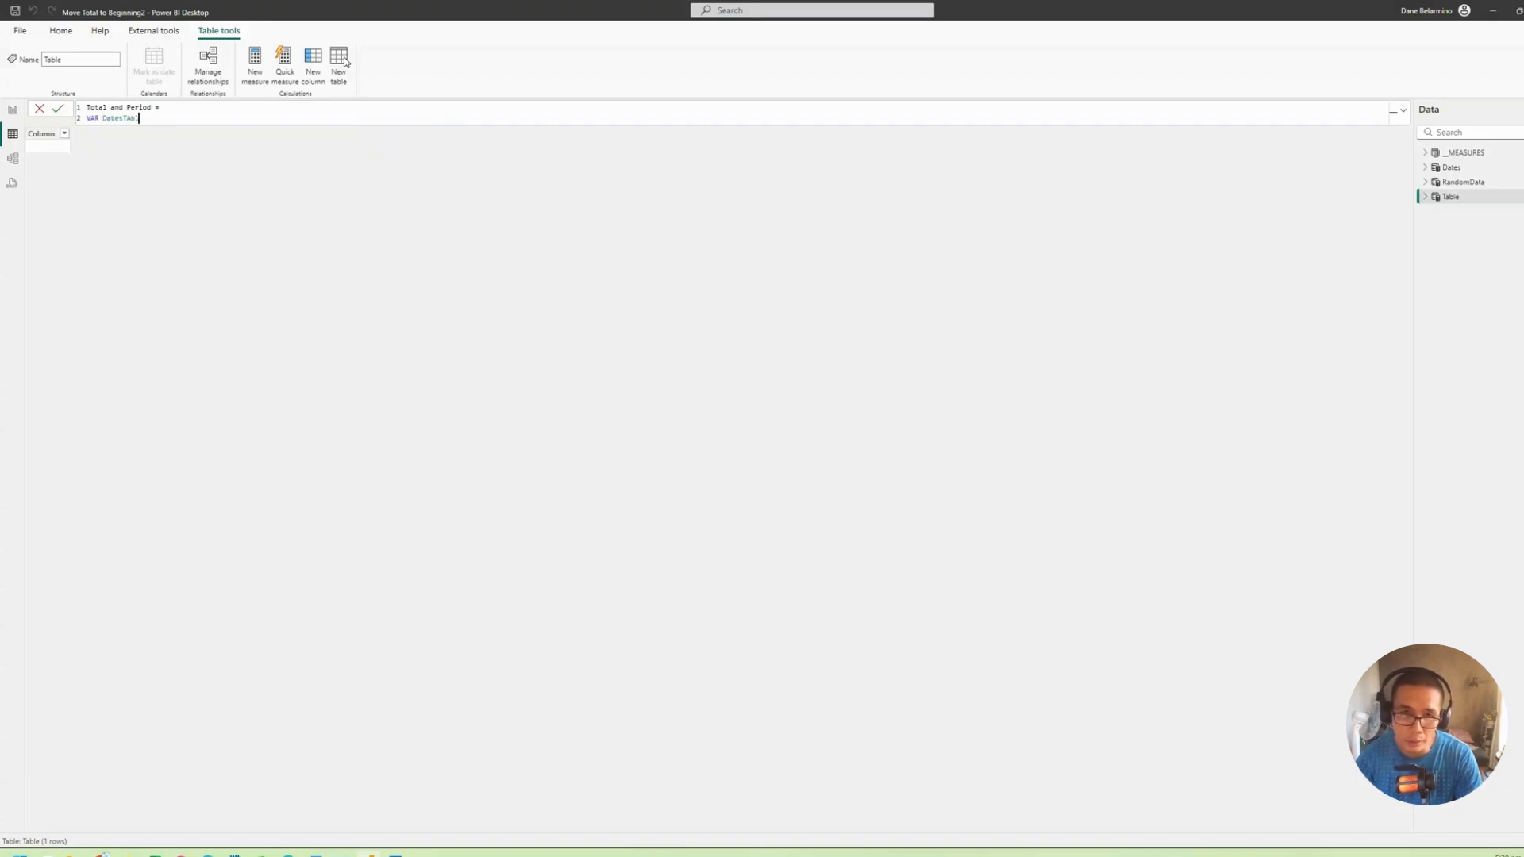
{"action": "key", "text": "BackSpace"}
{"action": "key", "text": "BackSpace"}
{"action": "key", "text": "BackSpace"}
{"action": "type", "text": "Table"}
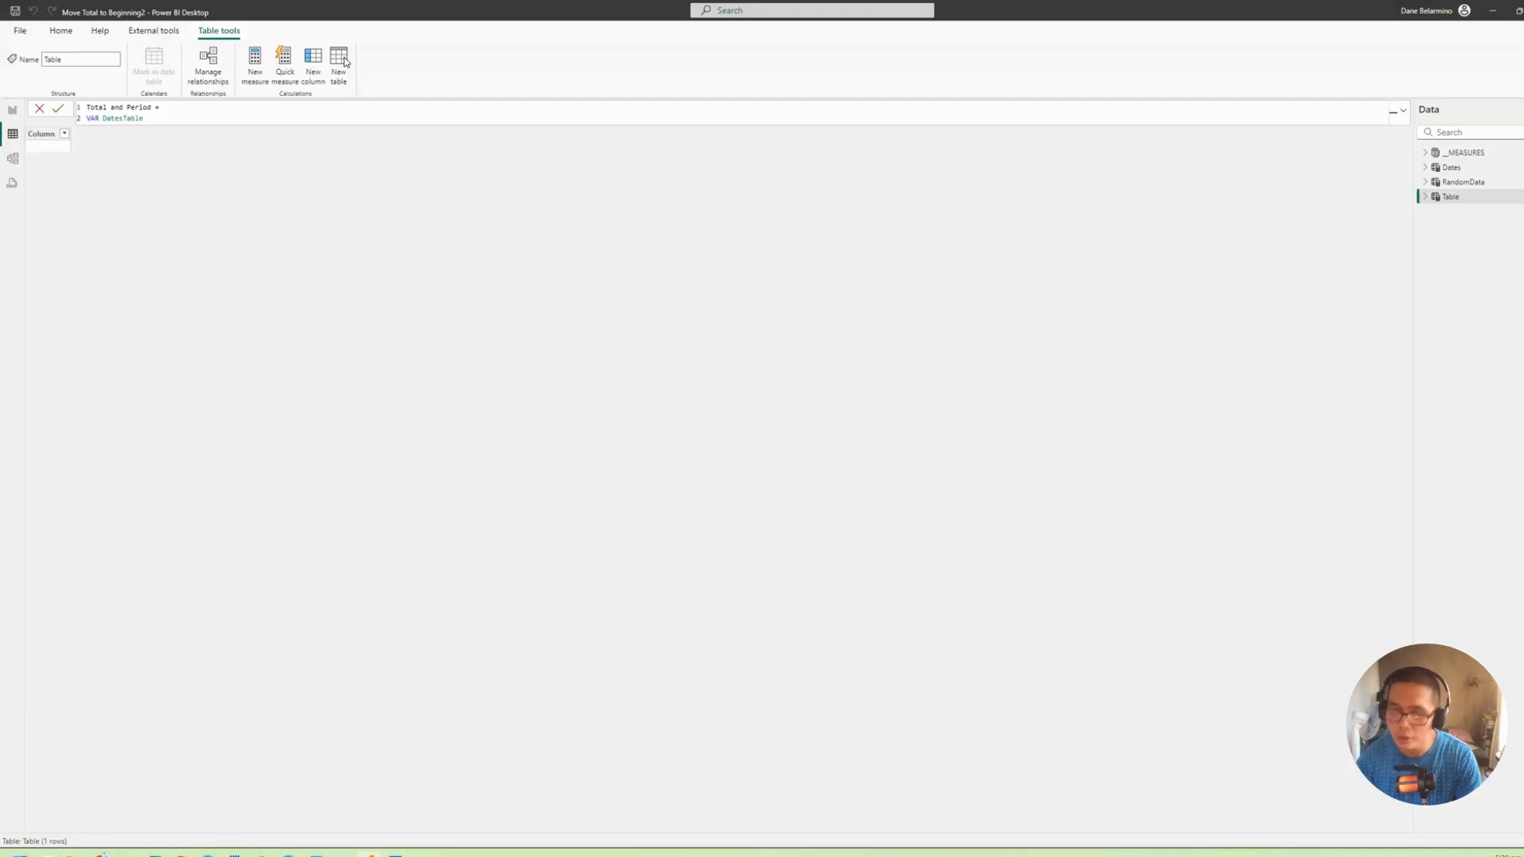
{"action": "type", "text": " = "}
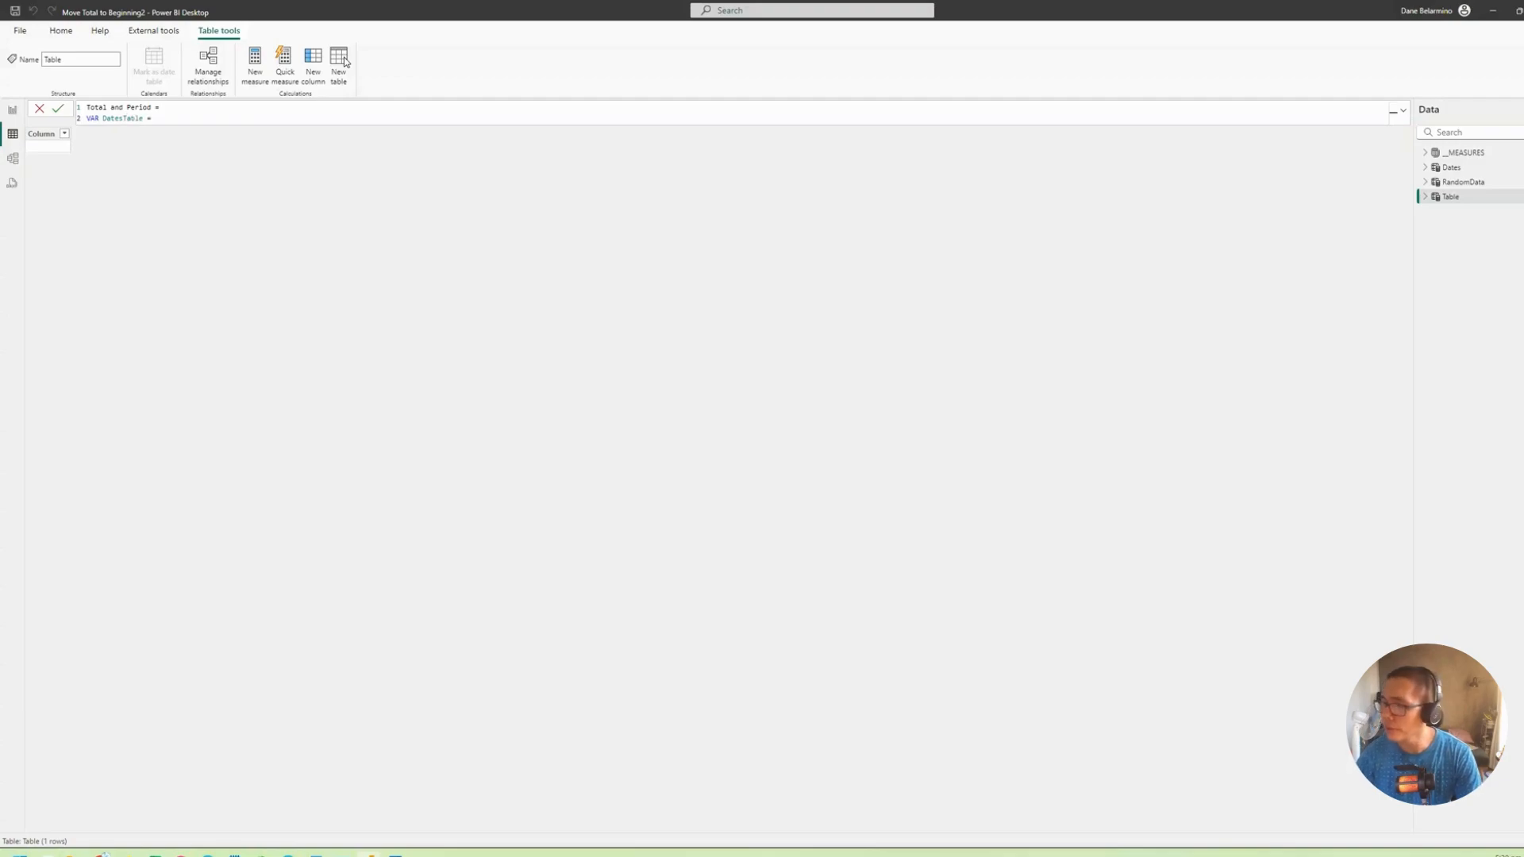
Step: Assign DatesTable a SUMMARIZE of the Dates table with Dates[Month and Year] as the first grouping column
{"action": "type", "text": "summarize"}
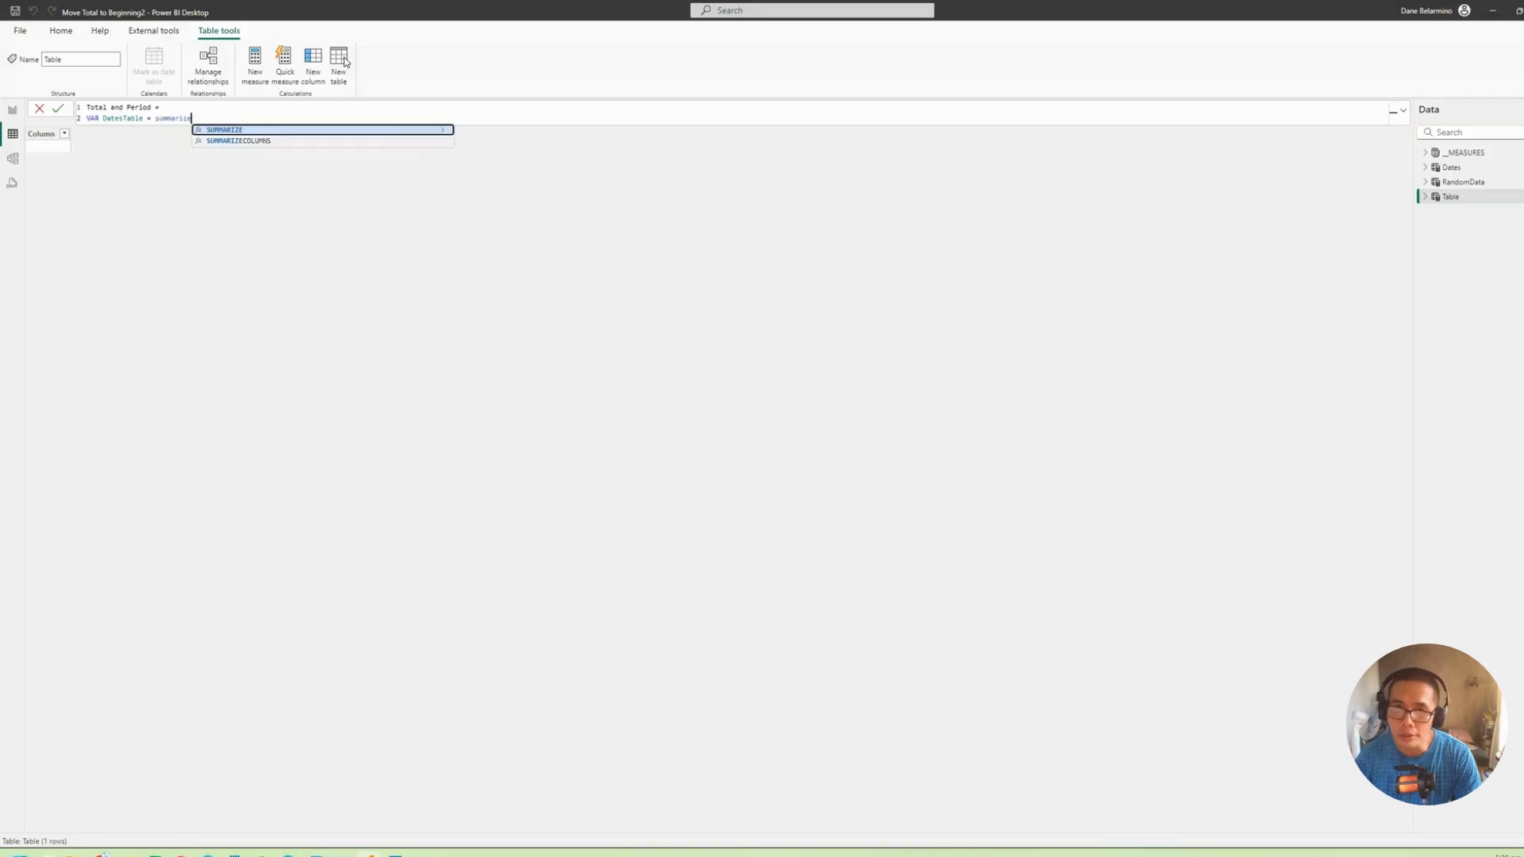
{"action": "key", "text": "Tab"}
{"action": "type", "text": "dates"}
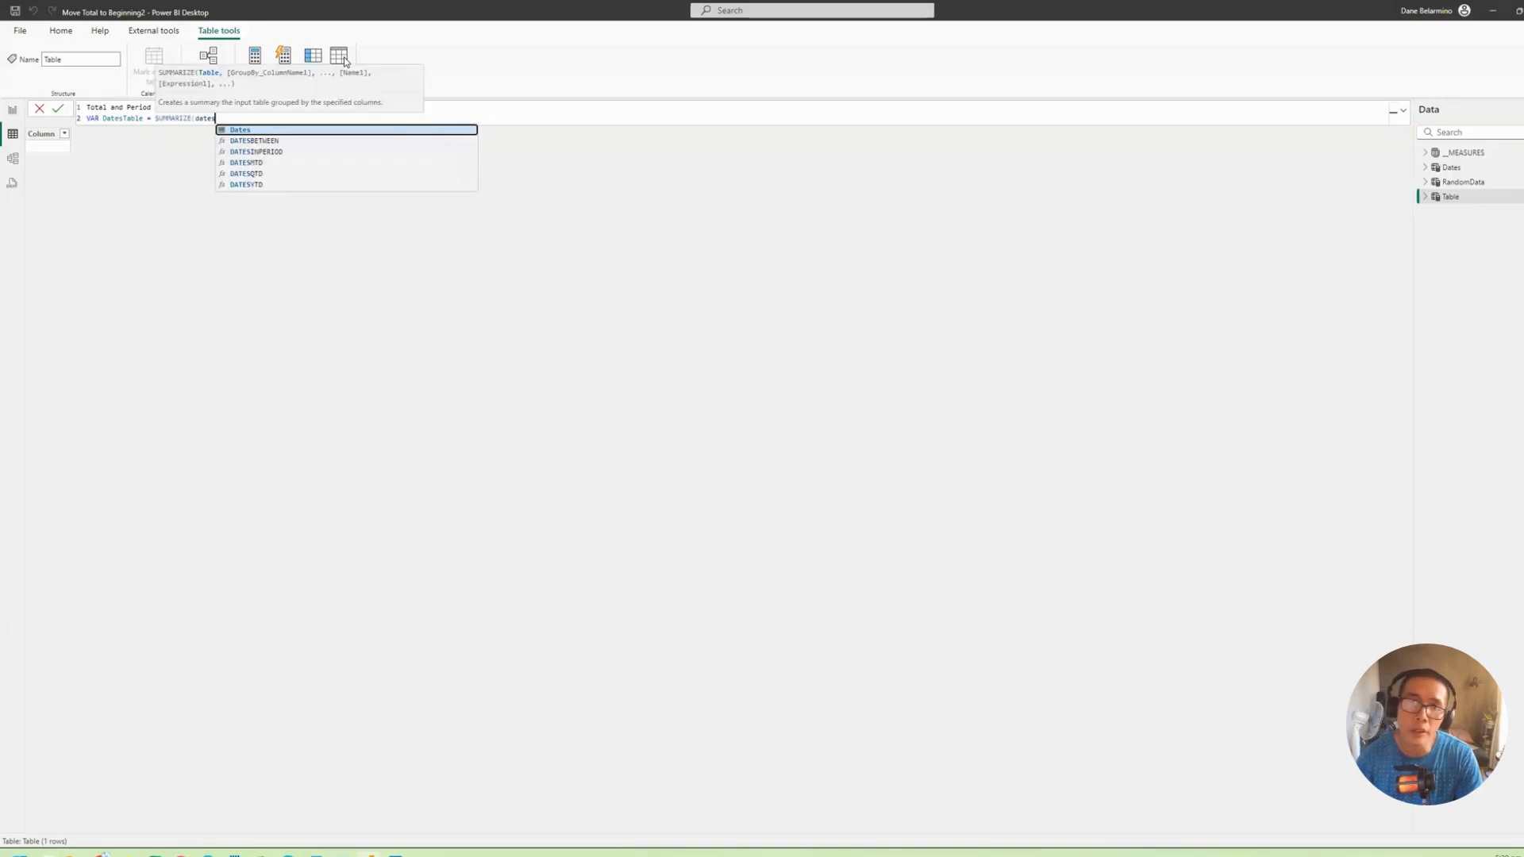
{"action": "key", "text": "Tab"}
{"action": "type", "text": ","}
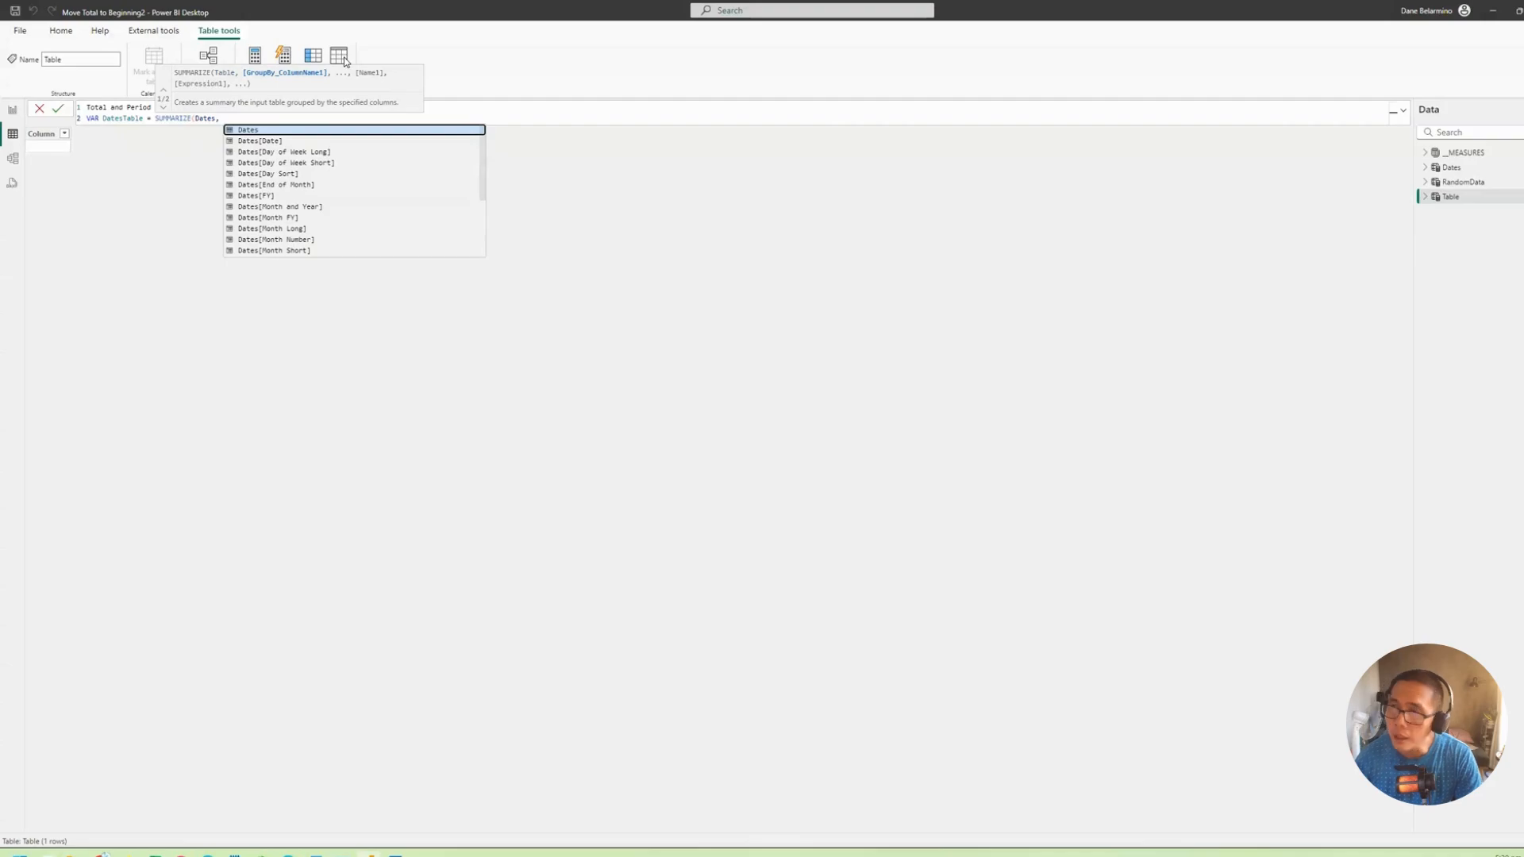
{"action": "type", "text": " month a"}
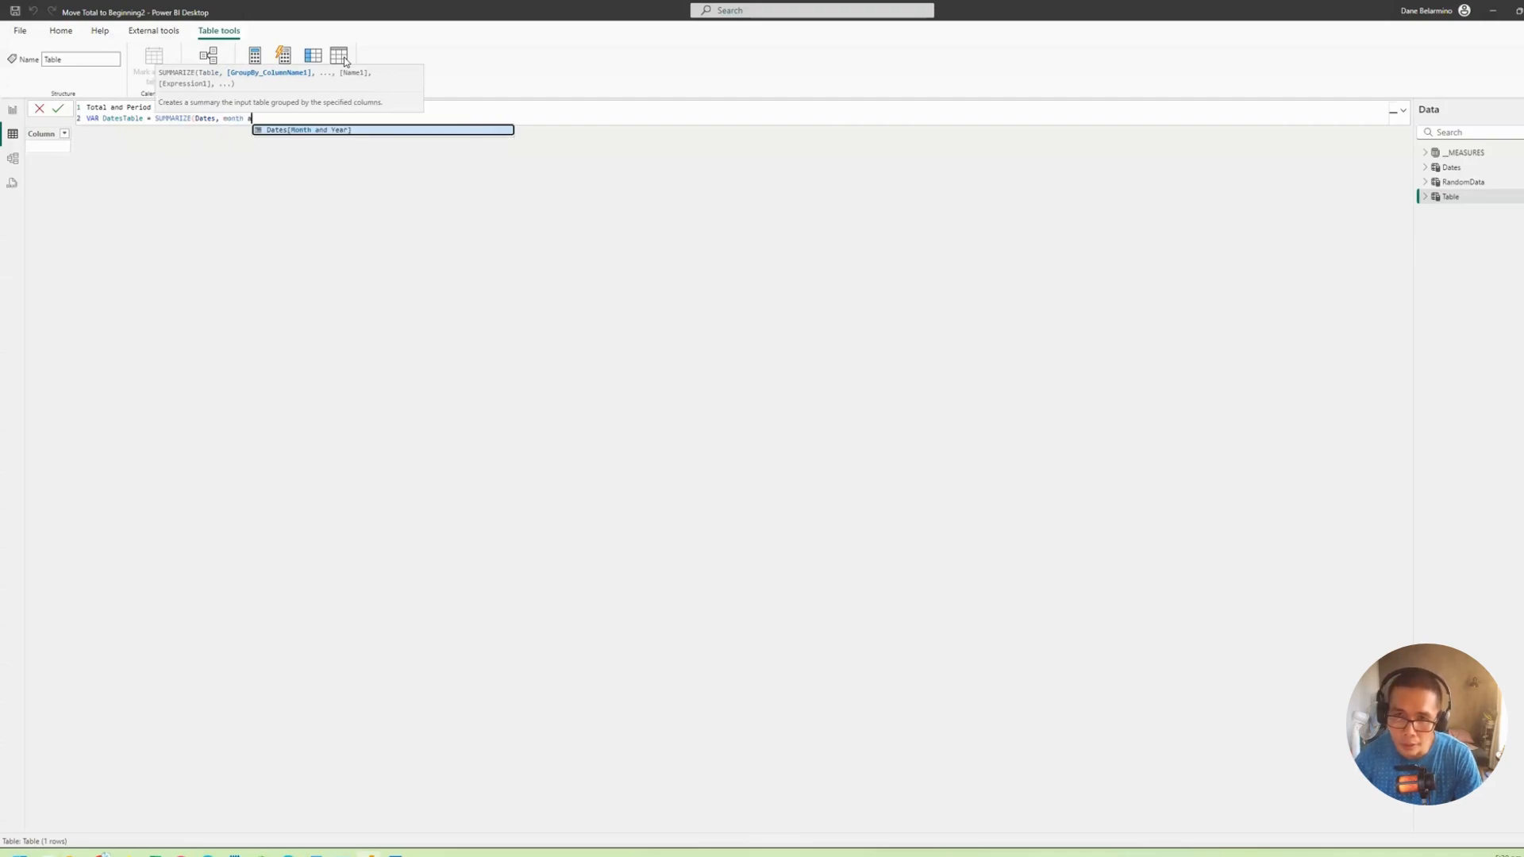
{"action": "key", "text": "Tab"}
{"action": "type", "text": ", "}
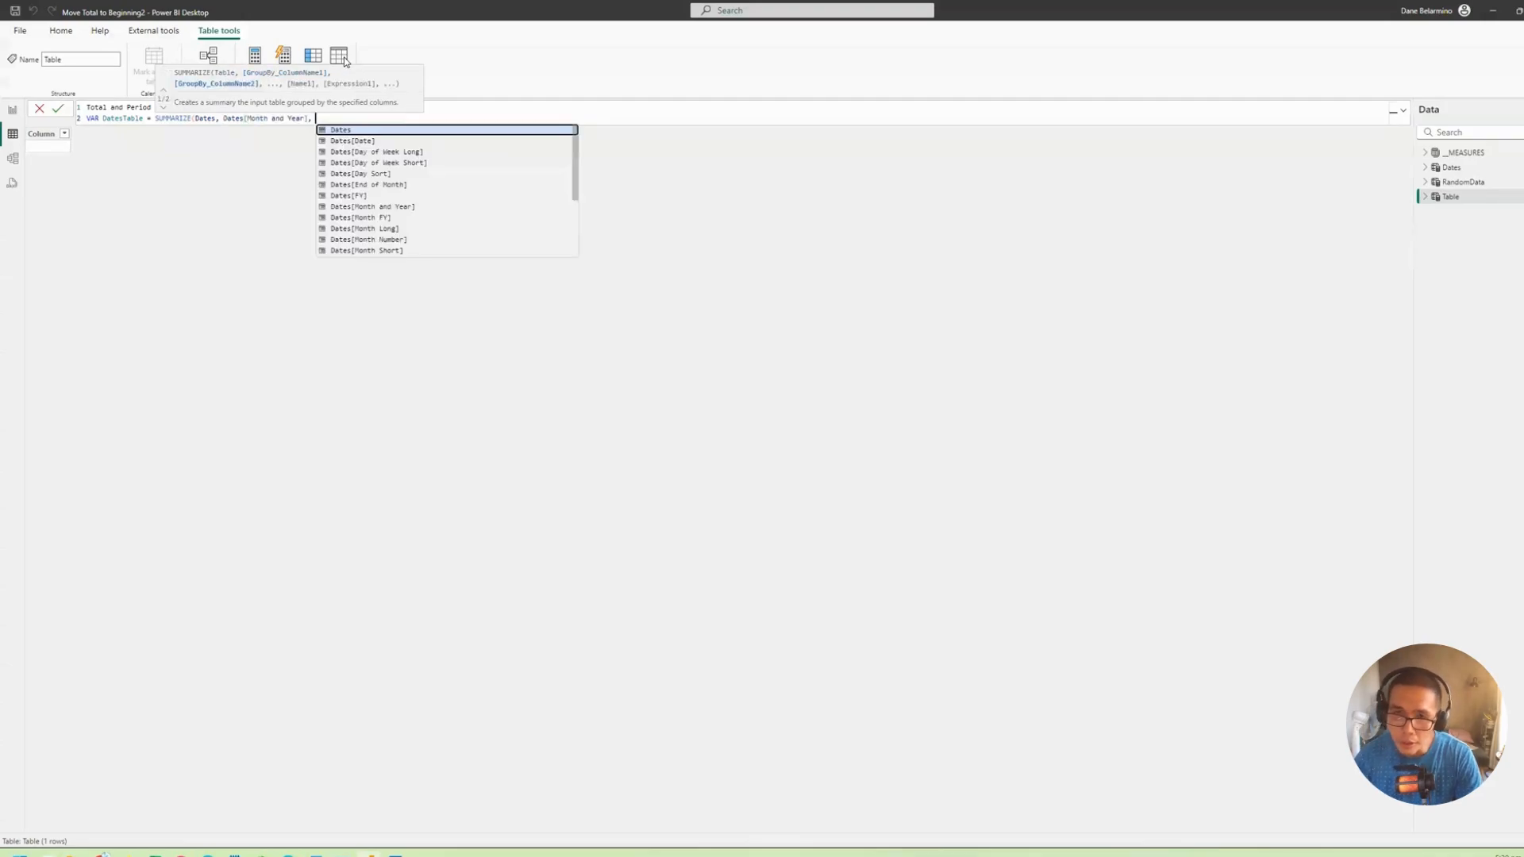
Step: Add Dates[YYYYMM] as the second grouping column and close the SUMMARIZE expression
{"action": "type", "text": "\""}
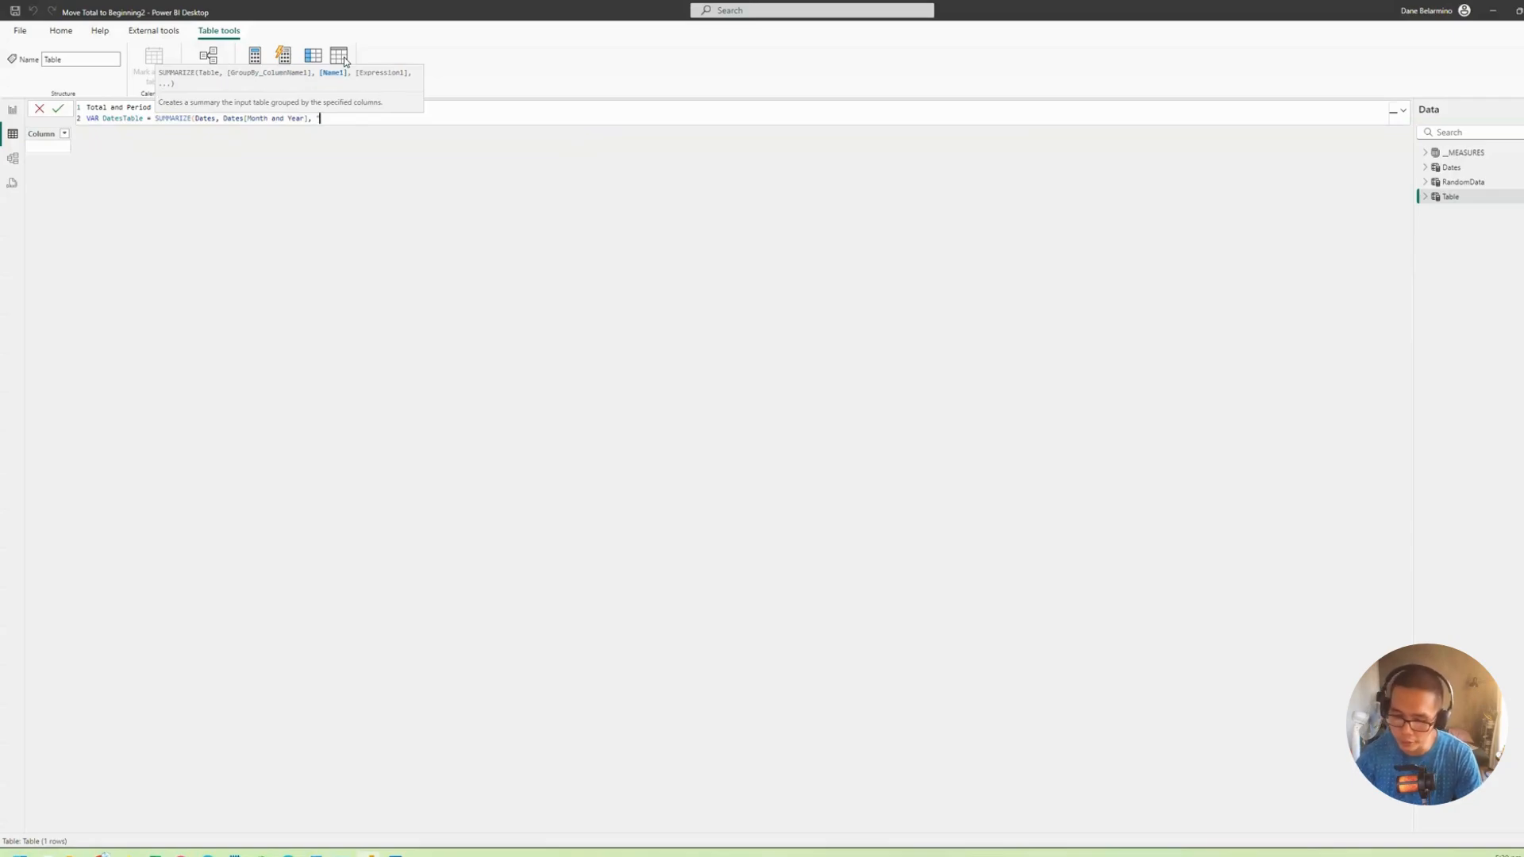
{"action": "key", "text": "BackSpace"}
{"action": "type", "text": "Y"}
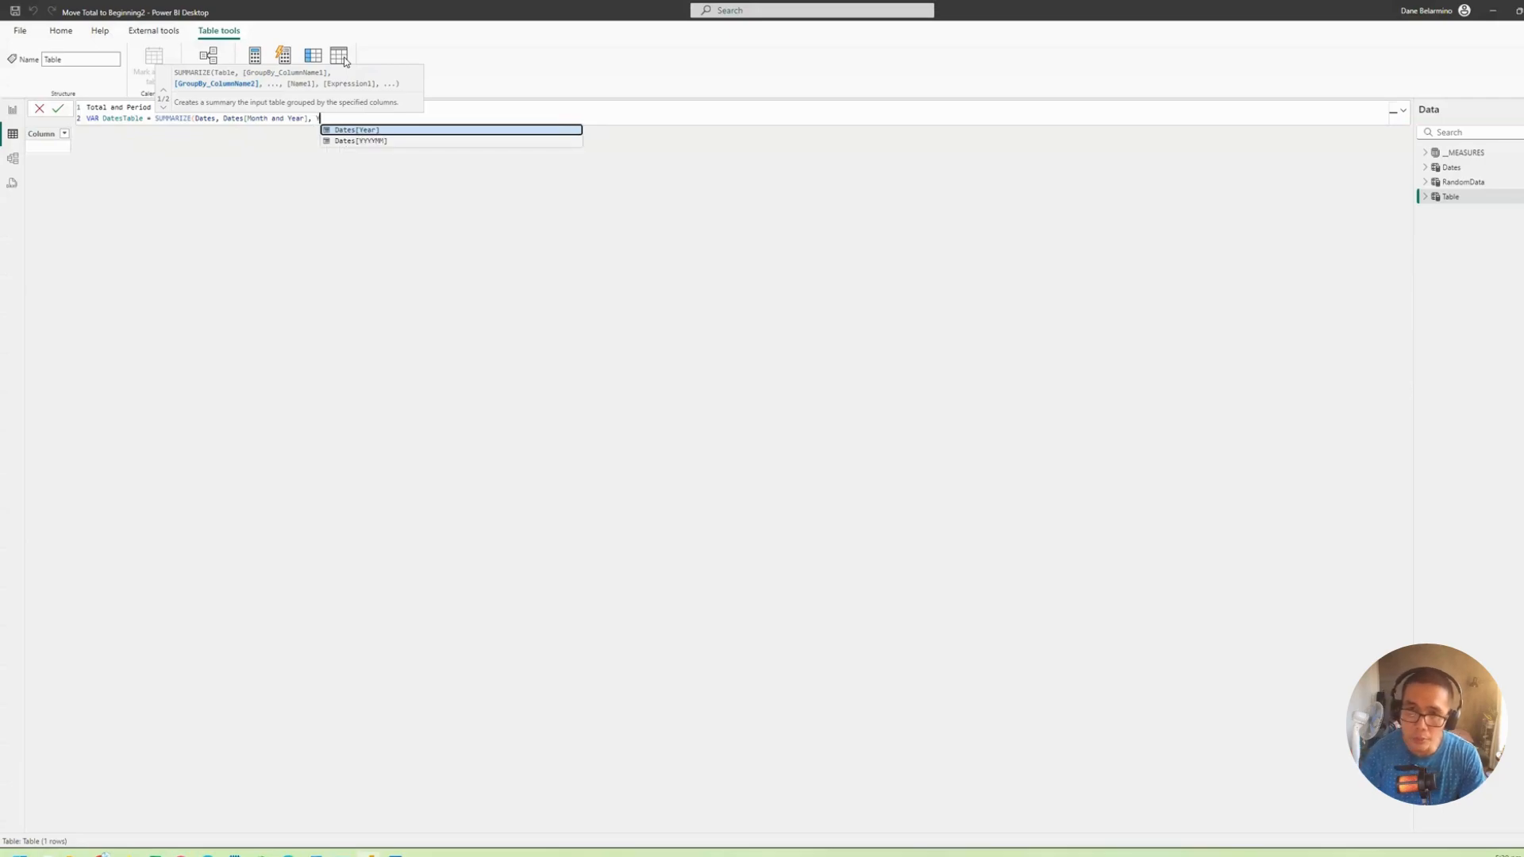
{"action": "type", "text": "YYY"}
{"action": "key", "text": "Tab"}
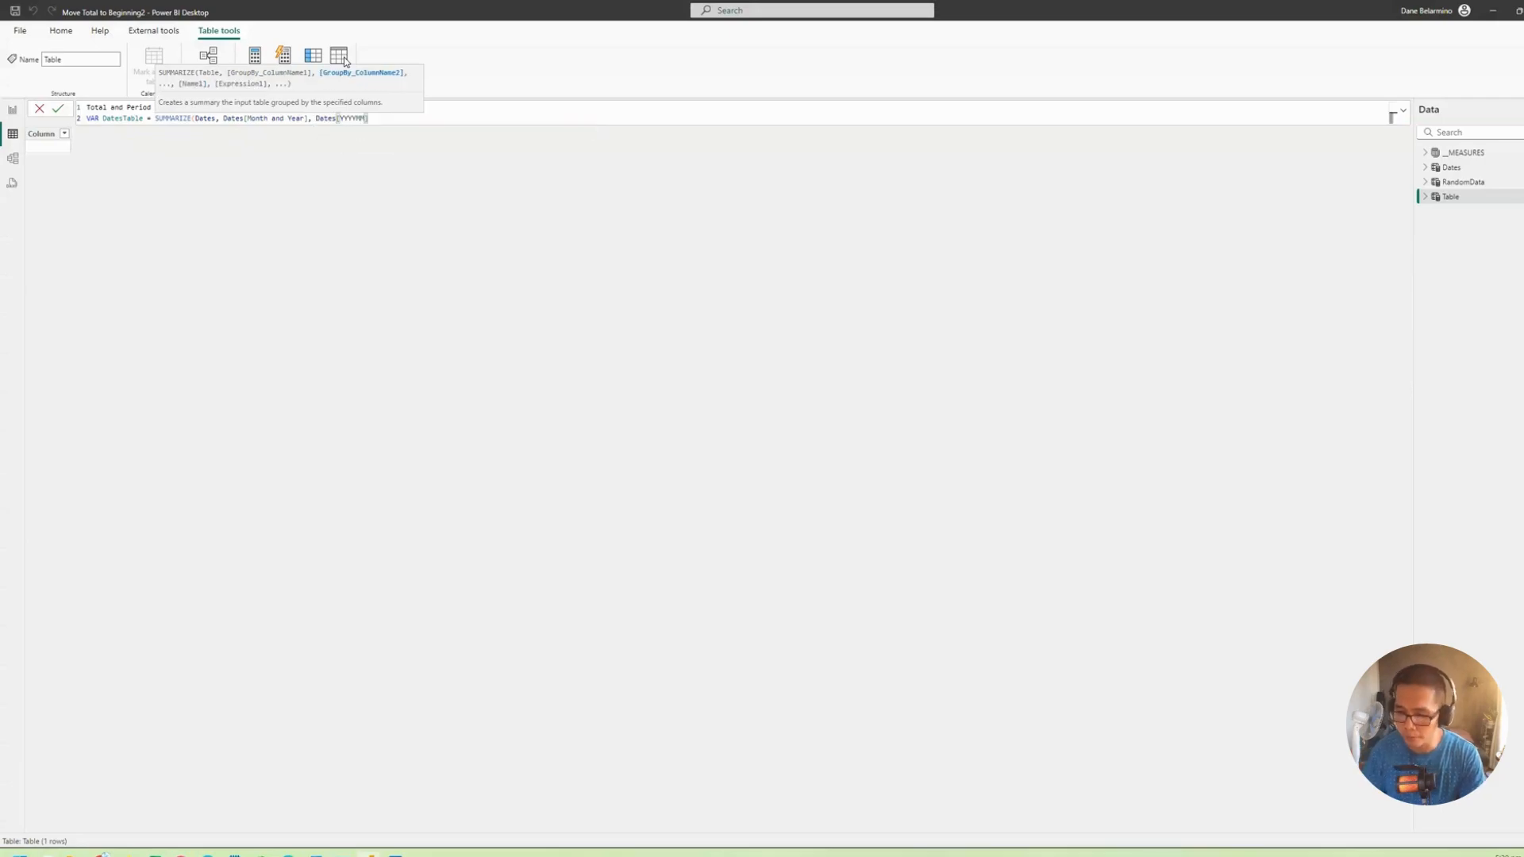
{"action": "type", "text": ")"}
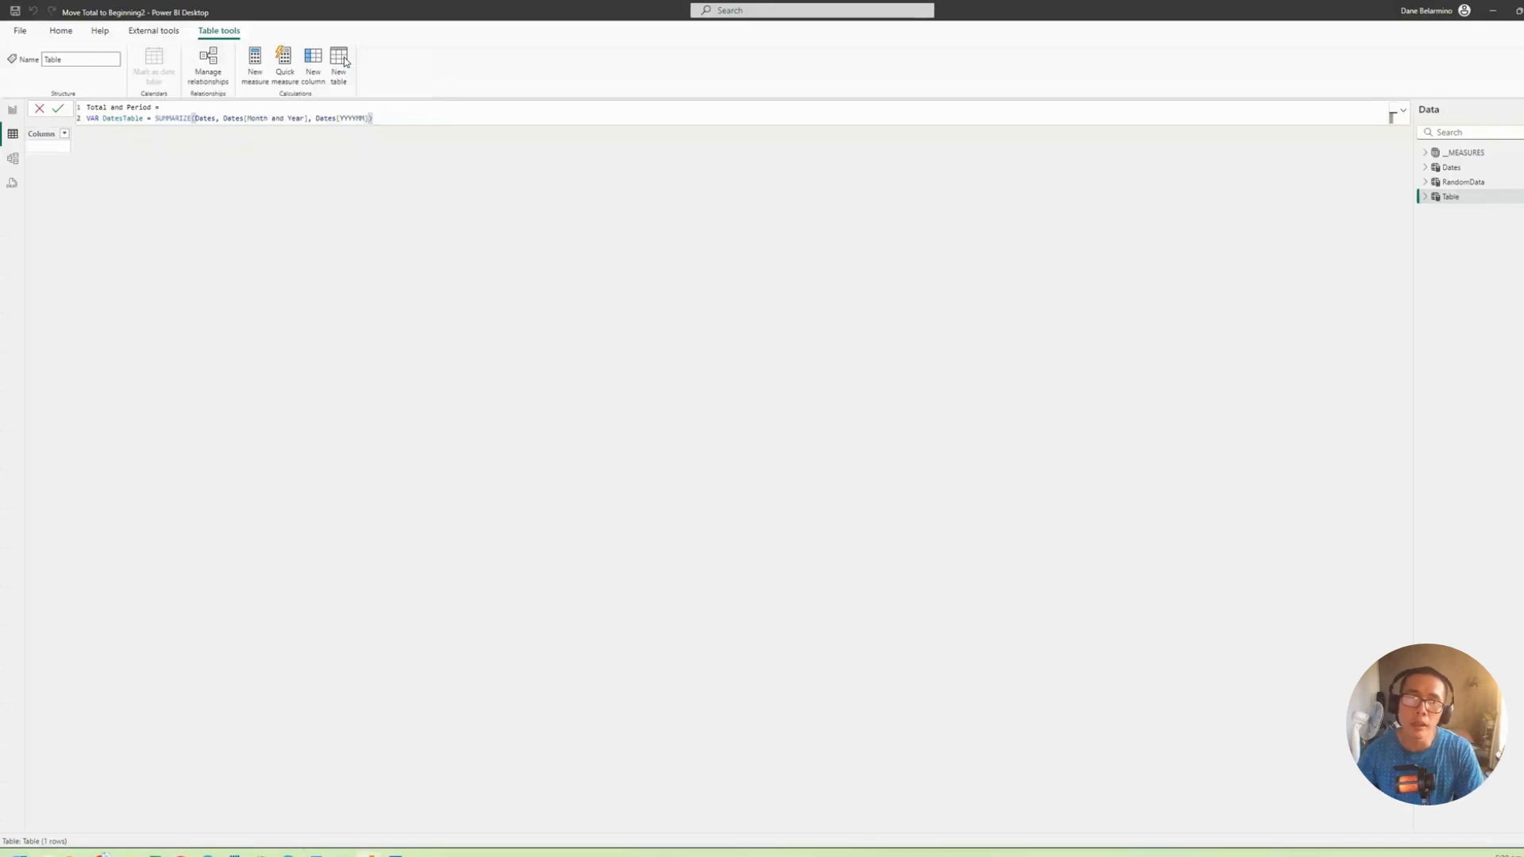
Step: Add a line with RETURN DatesTable and commit the table formula
{"action": "key", "text": "shift+Return"}
{"action": "type", "text": "ad"}
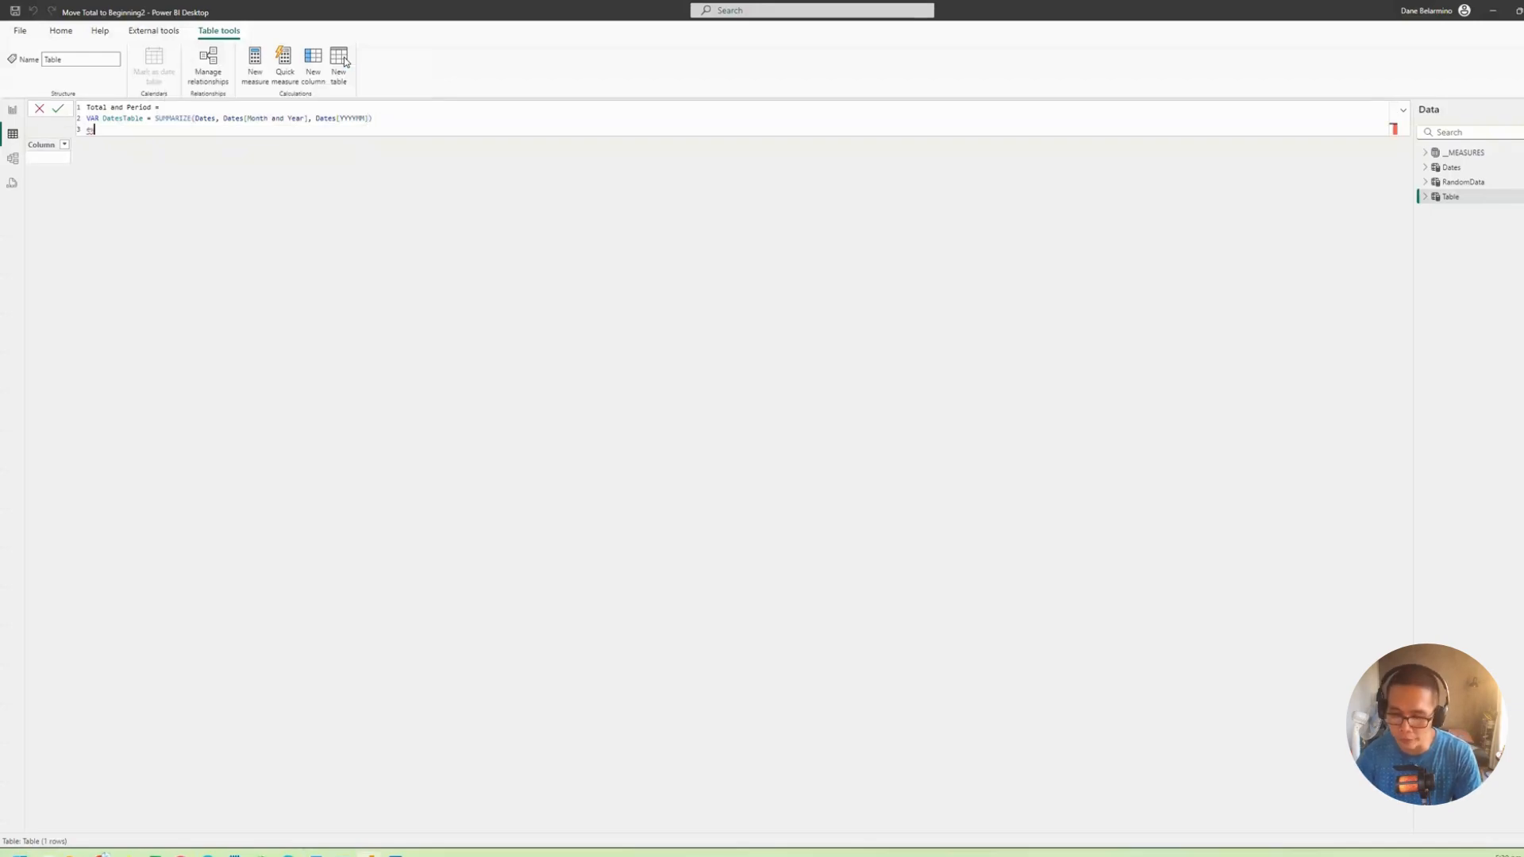
{"action": "type", "text": "t"}
{"action": "key", "text": "Tab"}
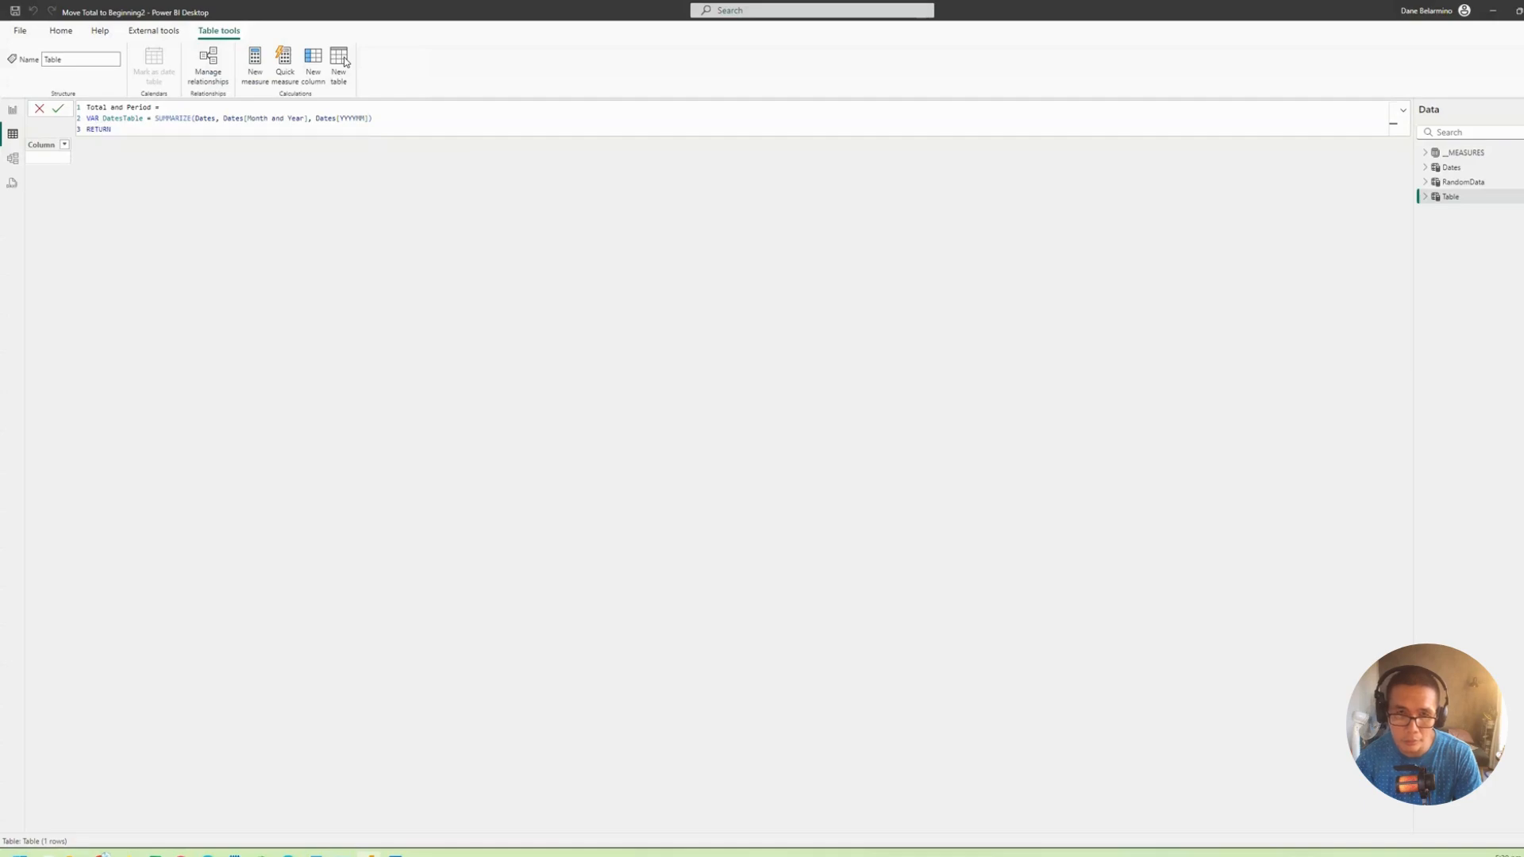
{"action": "type", "text": "dad"}
{"action": "key", "text": "BackSpace"}
{"action": "key", "text": "BackSpace"}
{"action": "key", "text": "BackSpace"}
{"action": "type", "text": "dt"}
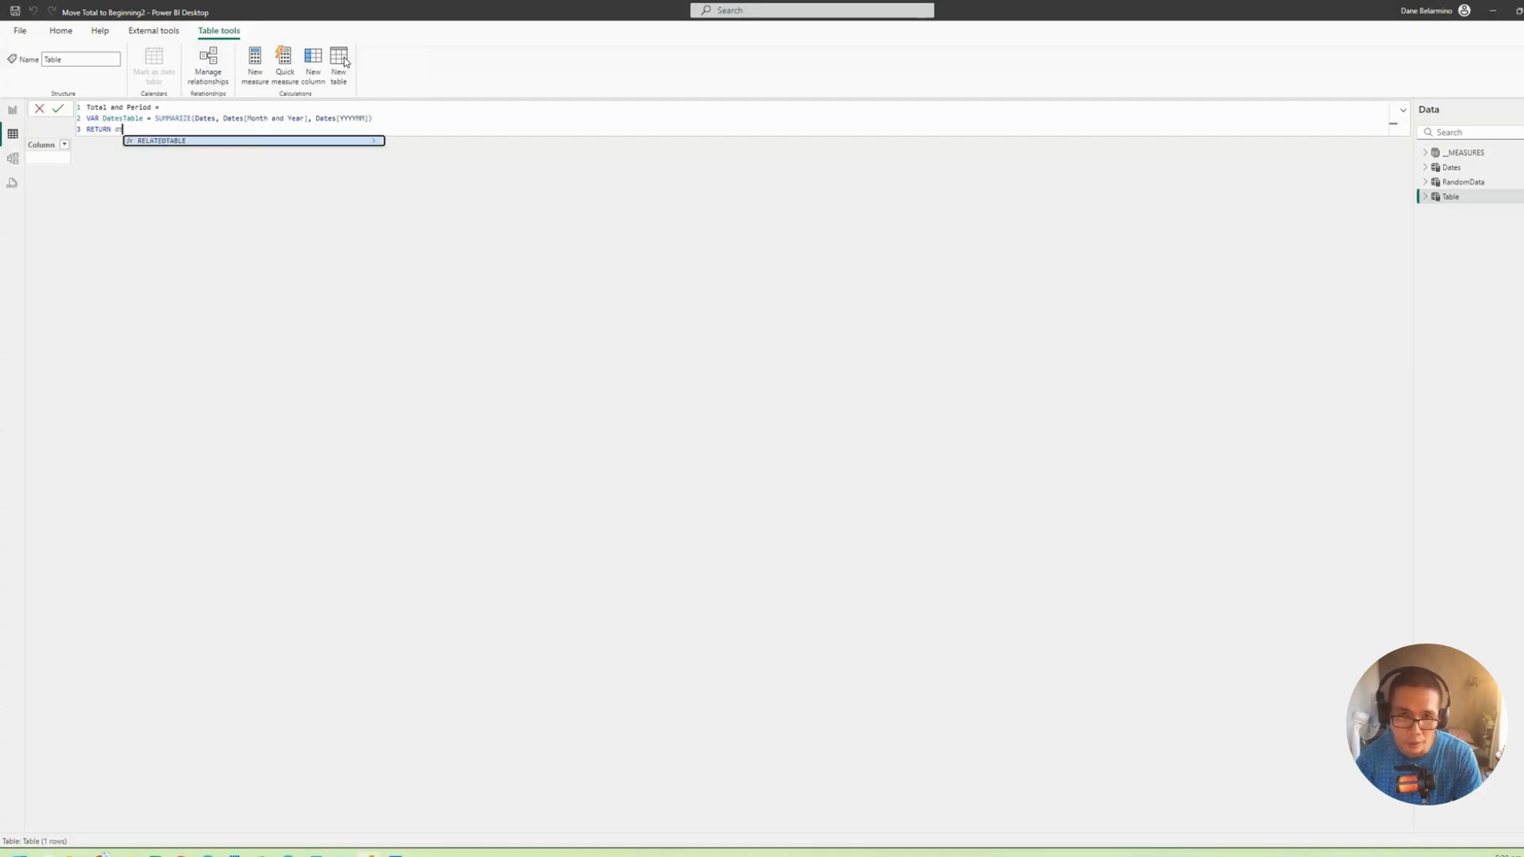
{"action": "key", "text": "BackSpace"}
{"action": "type", "text": "ates"}
{"action": "type", "text": "t"}
{"action": "key", "text": "Tab"}
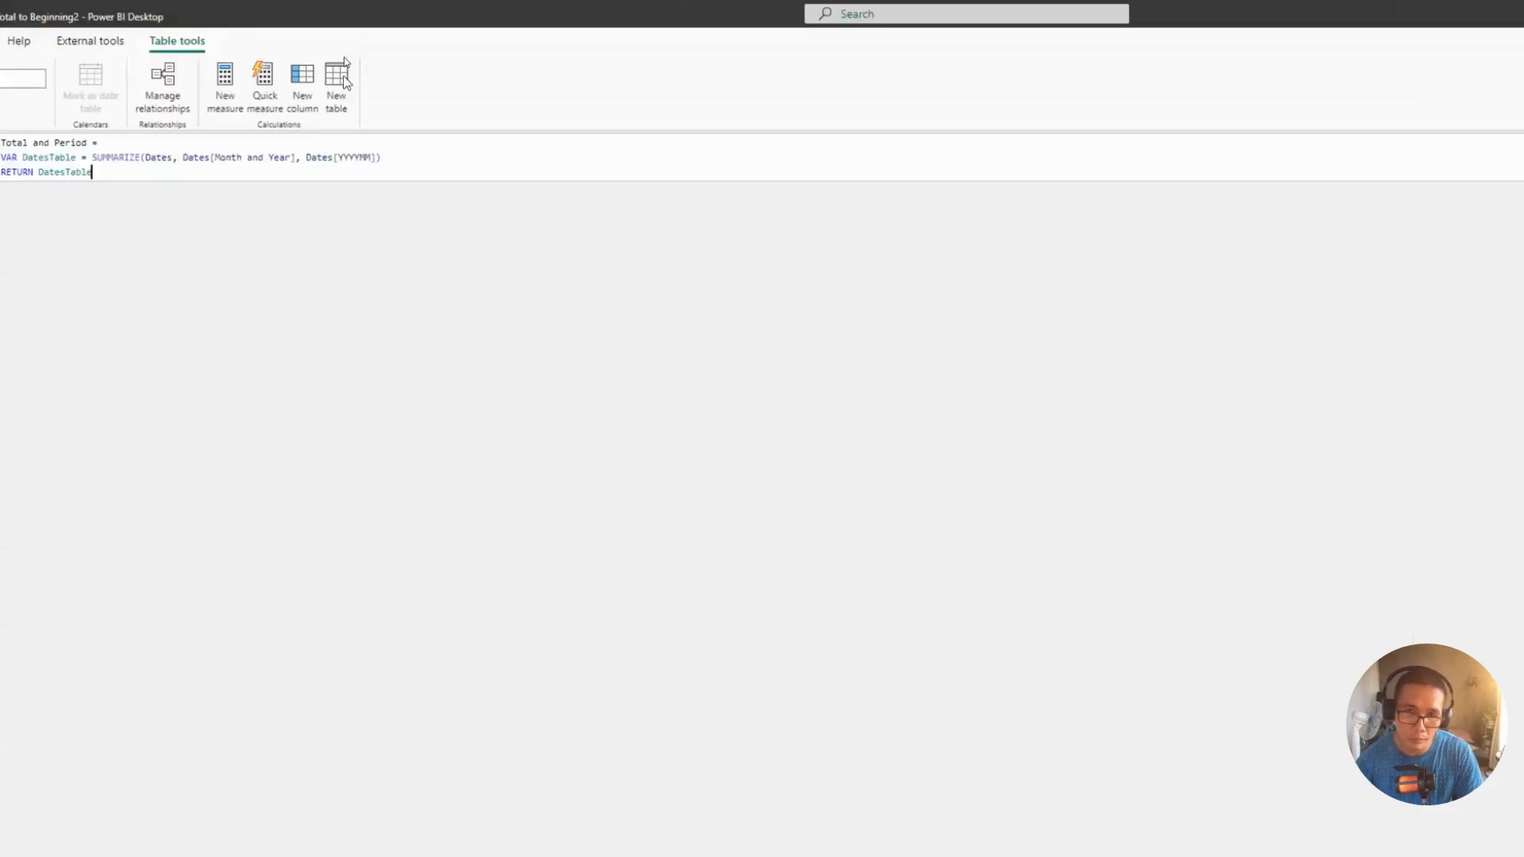
{"action": "key", "text": "Return"}
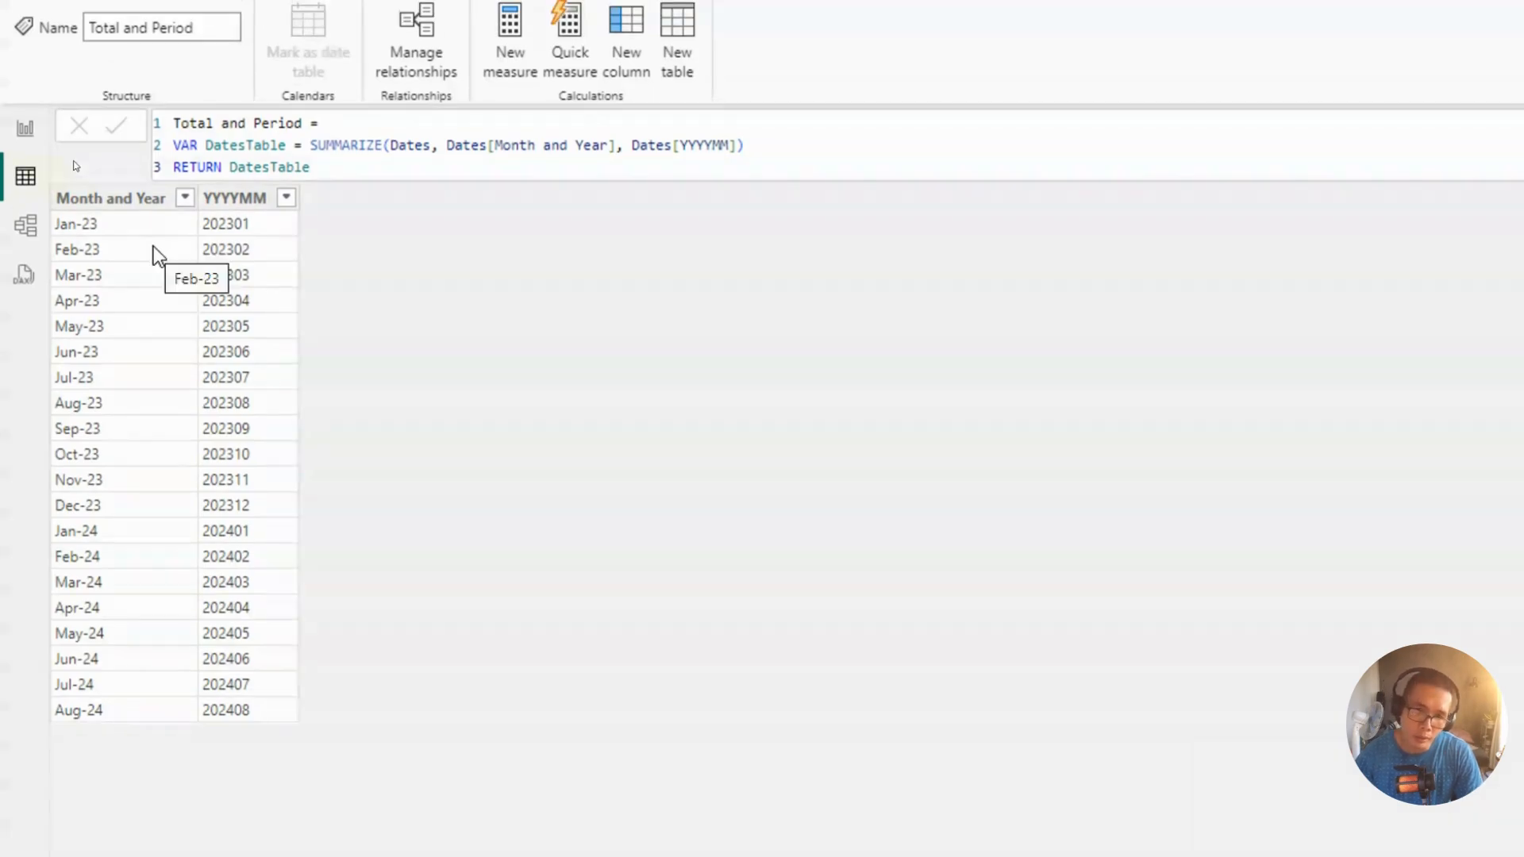
Step: Declare a variable named _Total on a new line between the DatesTable variable and the RETURN line
{"action": "left_click", "coordinate": [146, 200]}
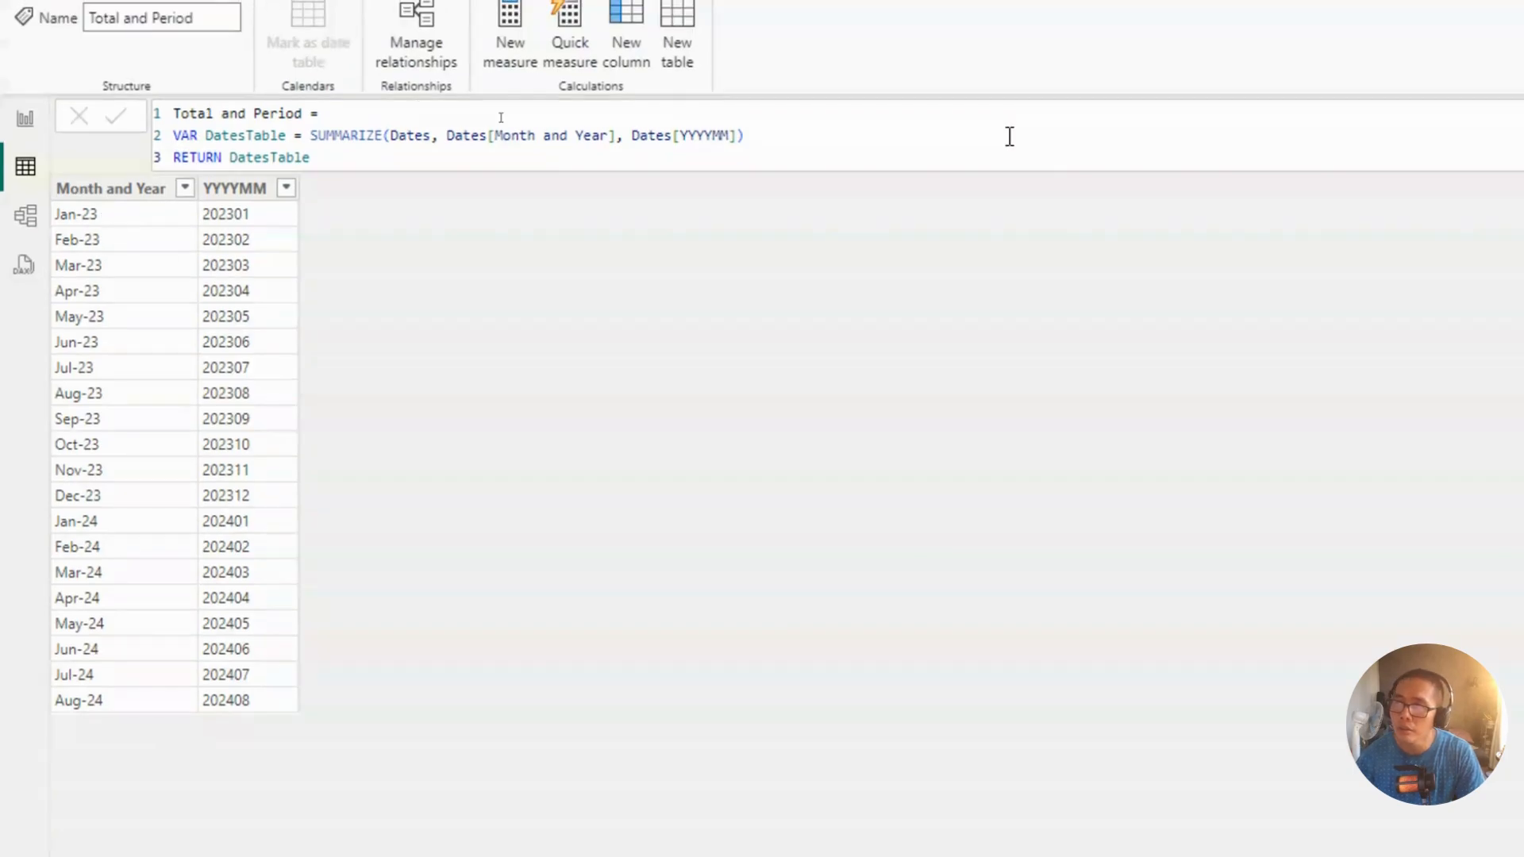
{"action": "left_click", "coordinate": [1002, 134]}
{"action": "key", "text": "shift+Return"}
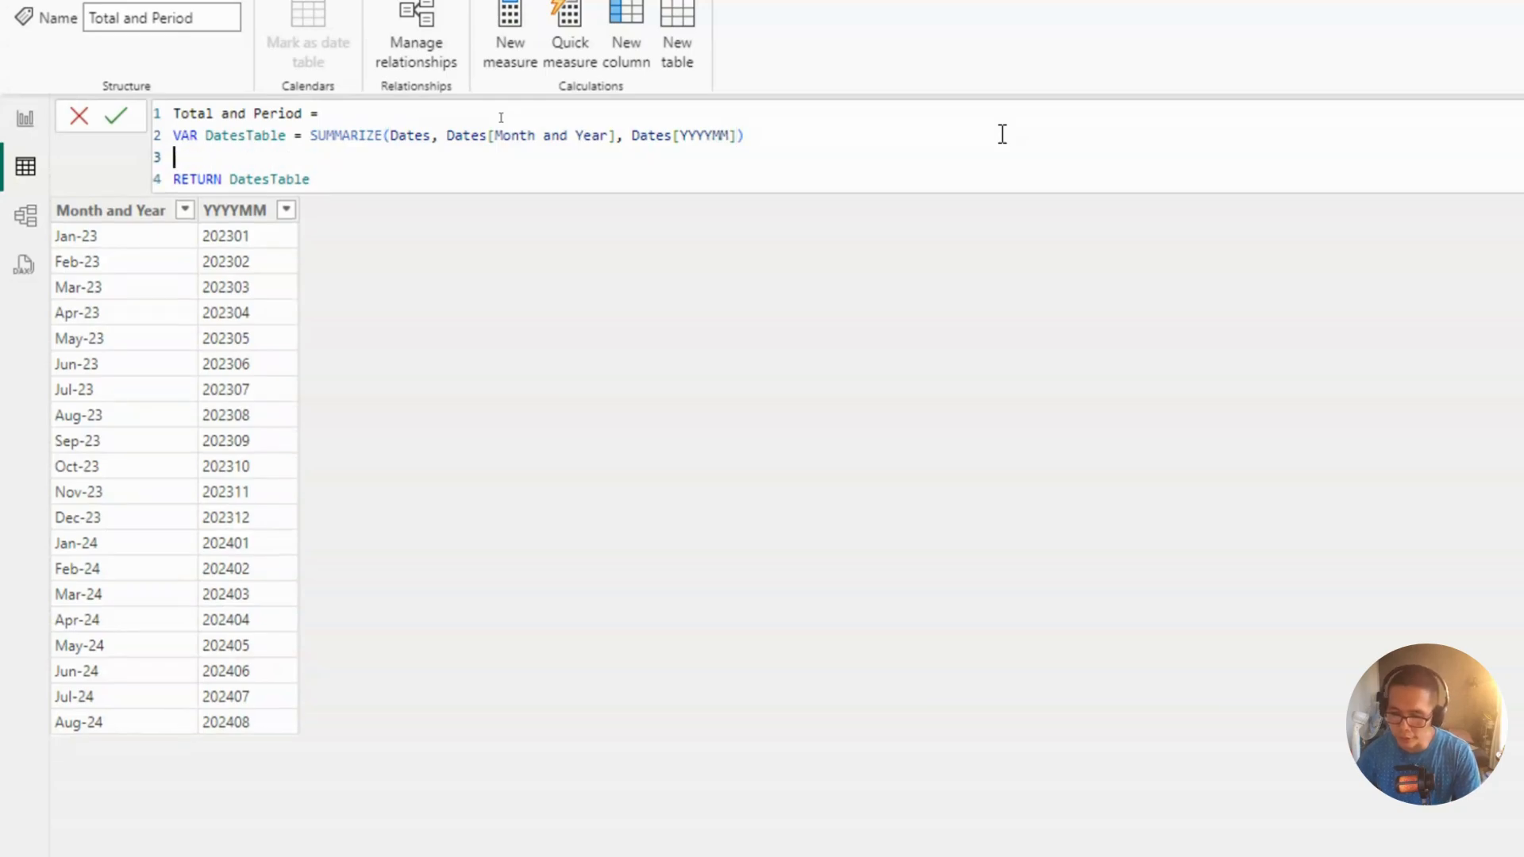
{"action": "type", "text": "VAR "}
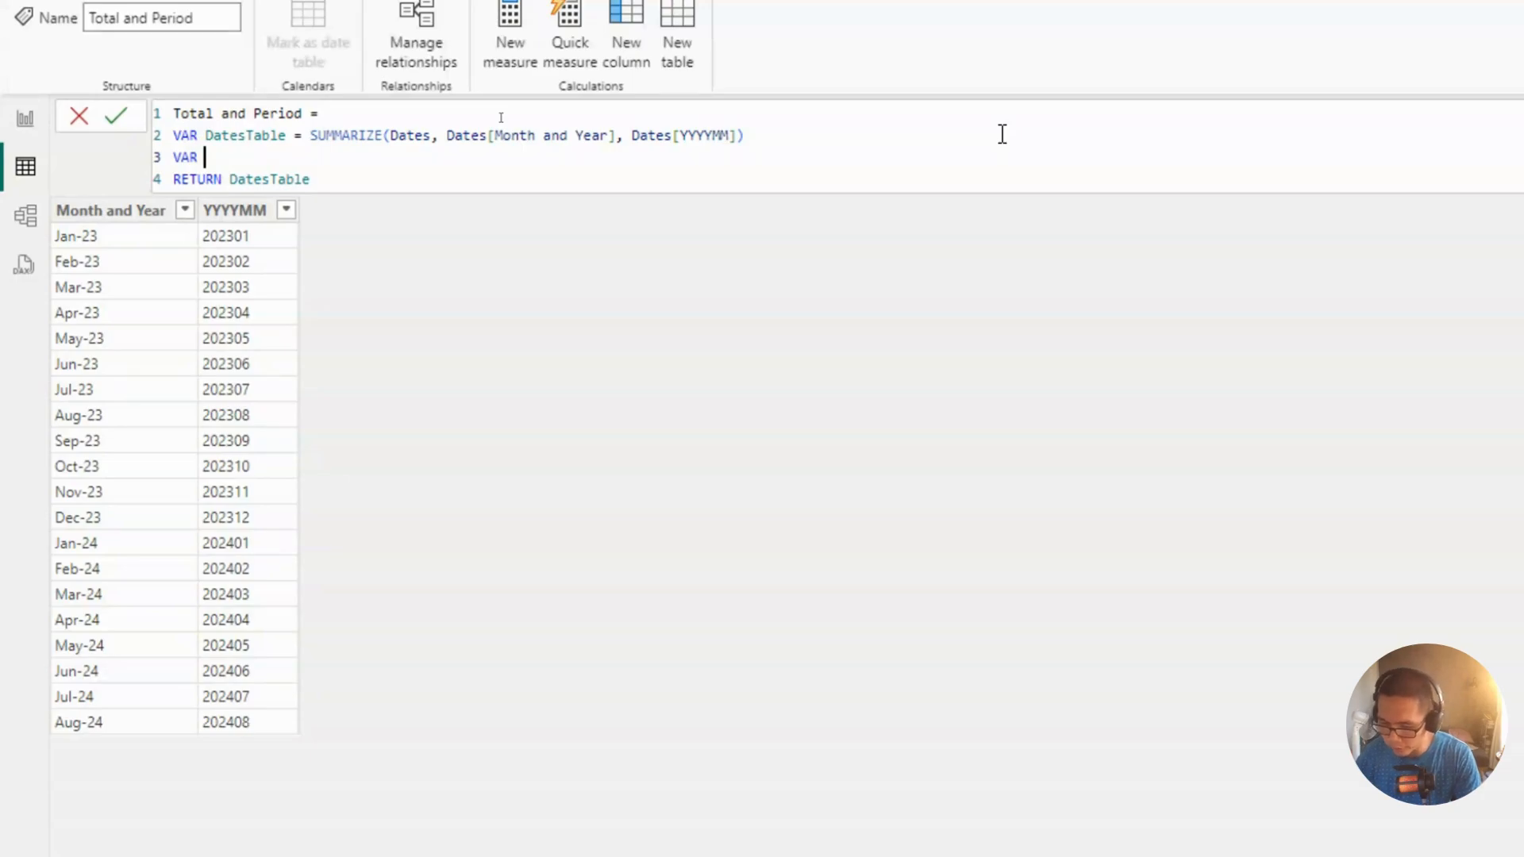
{"action": "type", "text": "_tOT"}
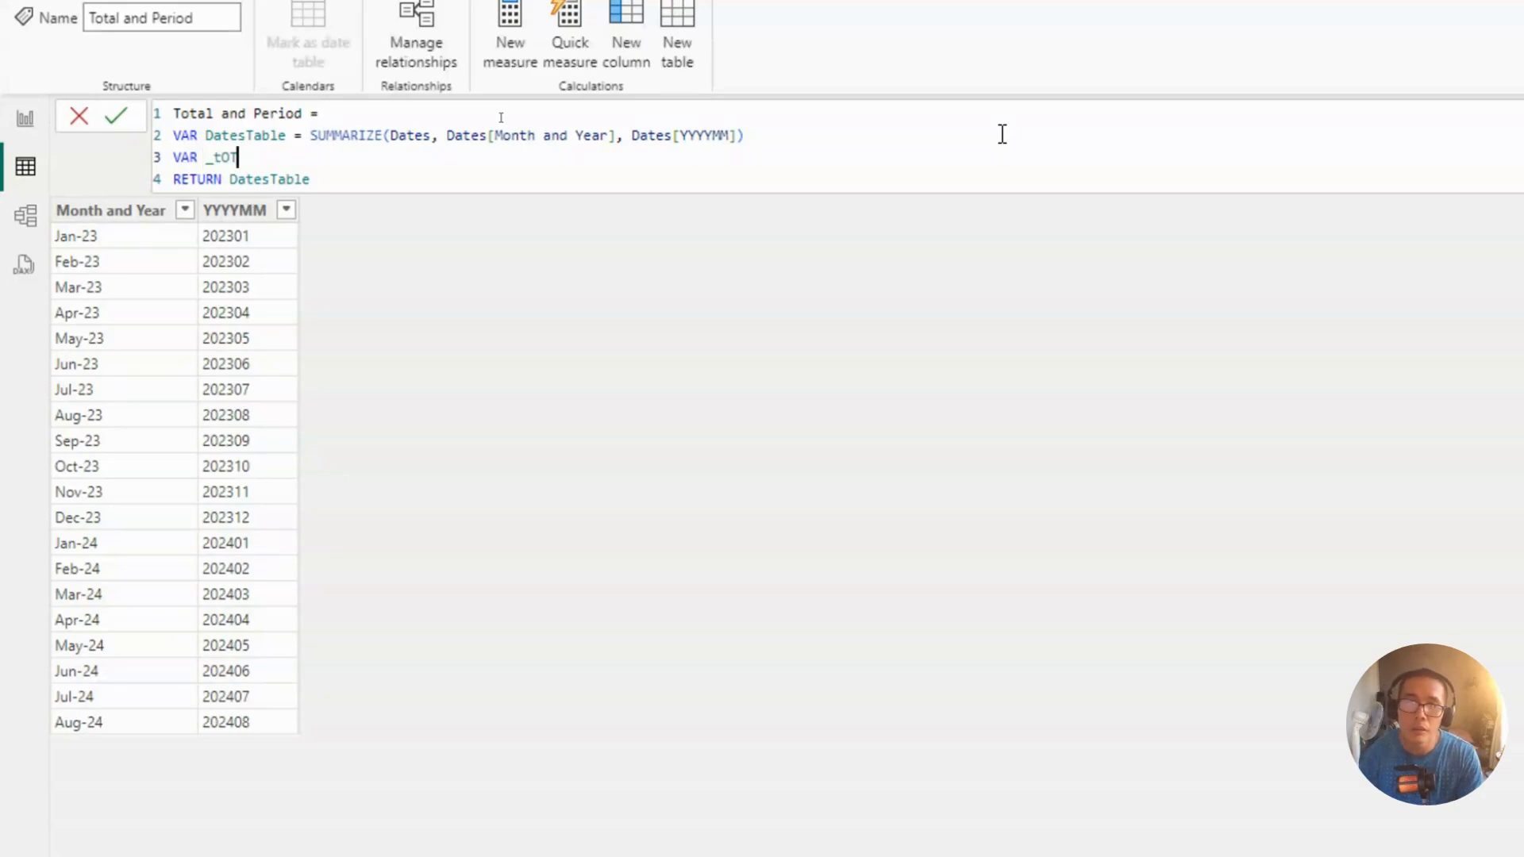
{"action": "key", "text": "BackSpace"}
{"action": "key", "text": "BackSpace"}
{"action": "key", "text": "BackSpace"}
{"action": "type", "text": "Total"}
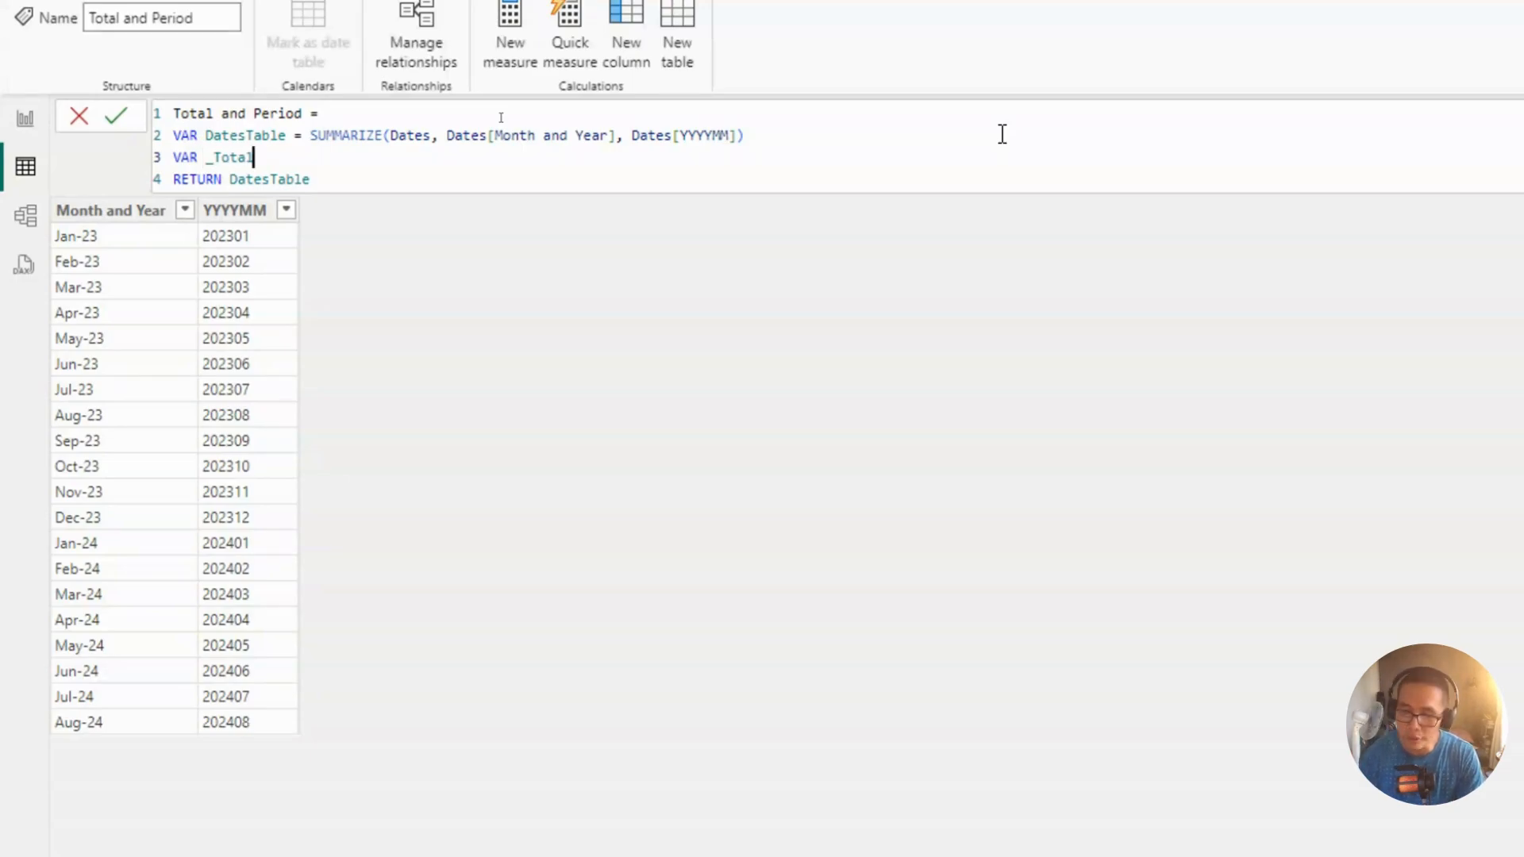
{"action": "type", "text": " = "}
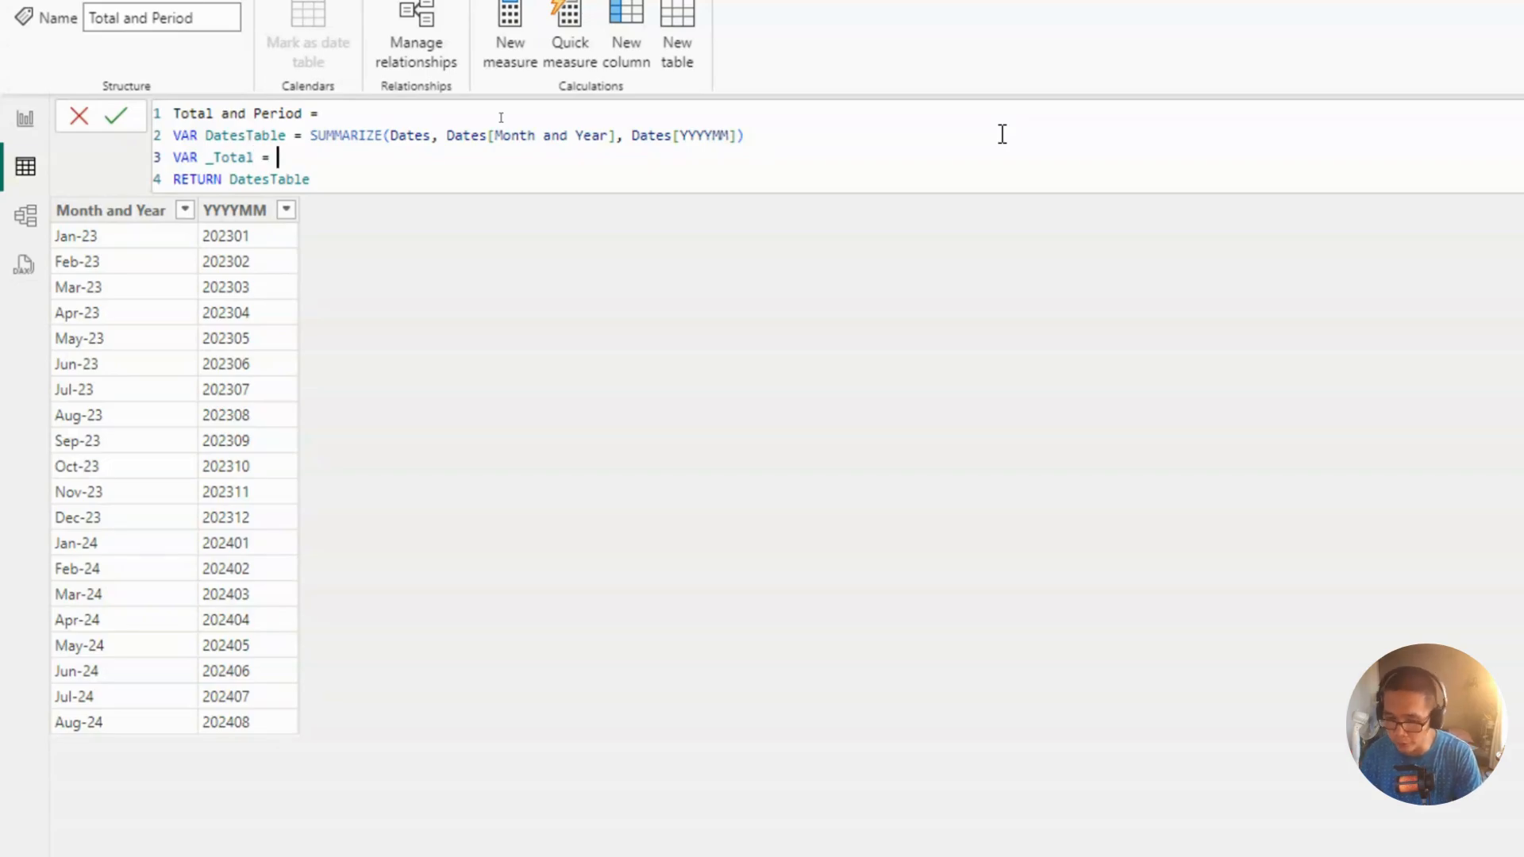
Step: Assign _Total a ROW expression whose first column "Month and Year" holds the text "Total"
{"action": "type", "text": "row"}
{"action": "key", "text": "Tab"}
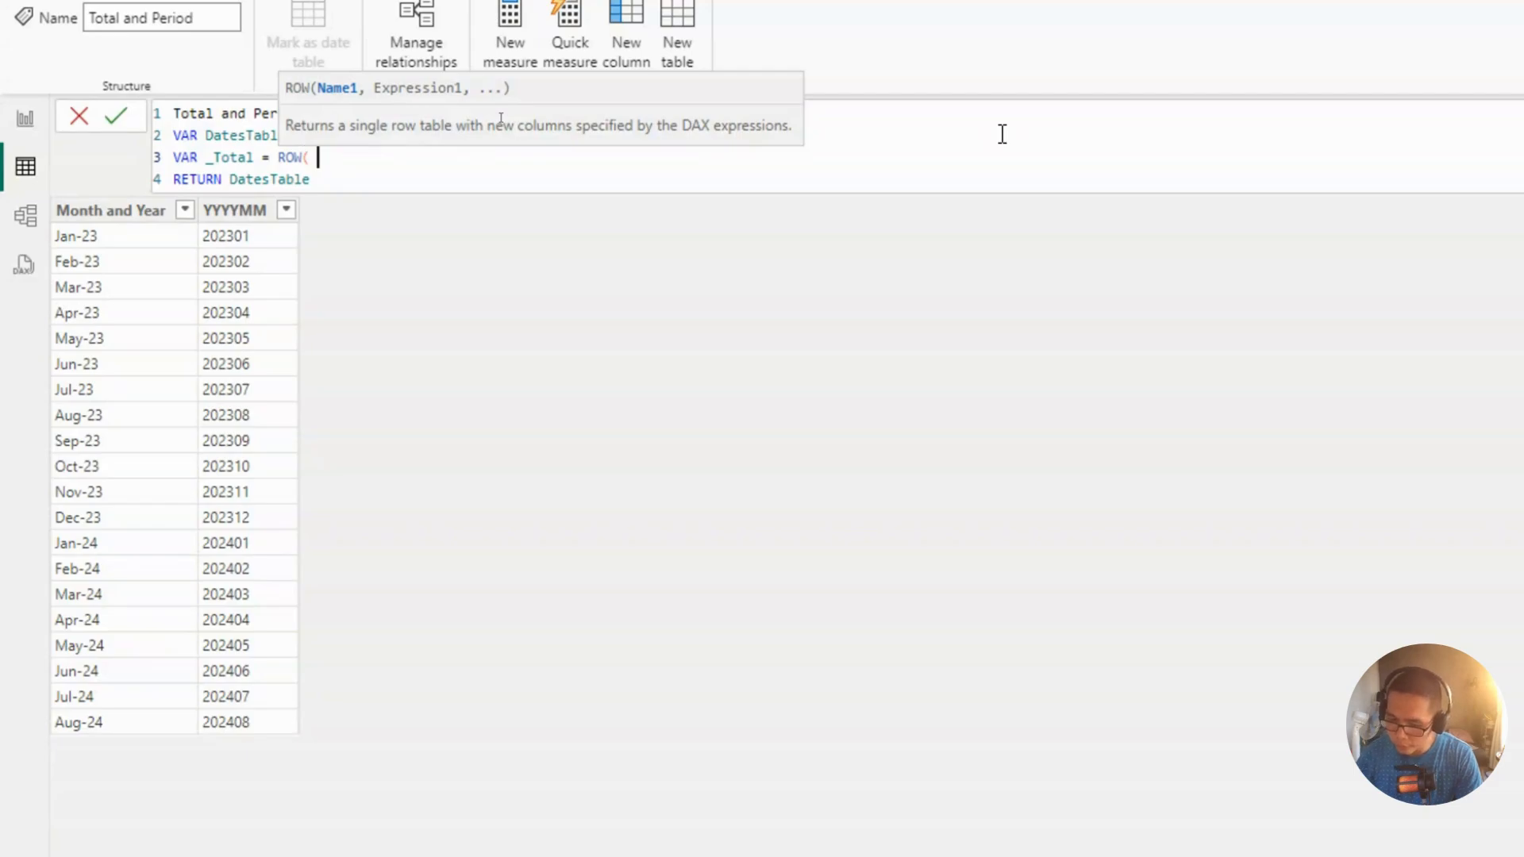
{"action": "type", "text": "\""}
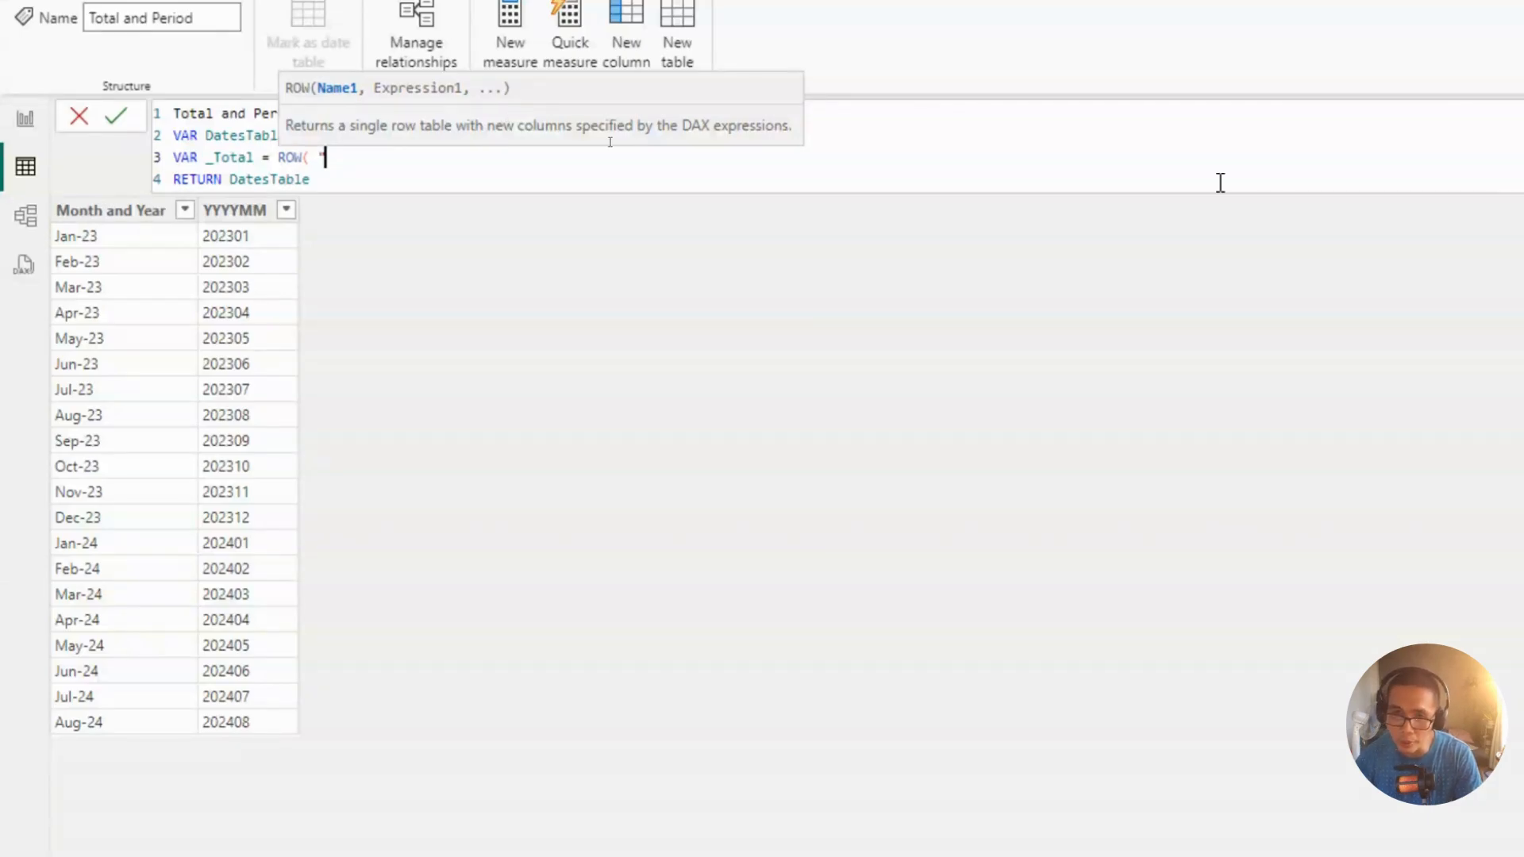
{"action": "type", "text": "Month and Y"}
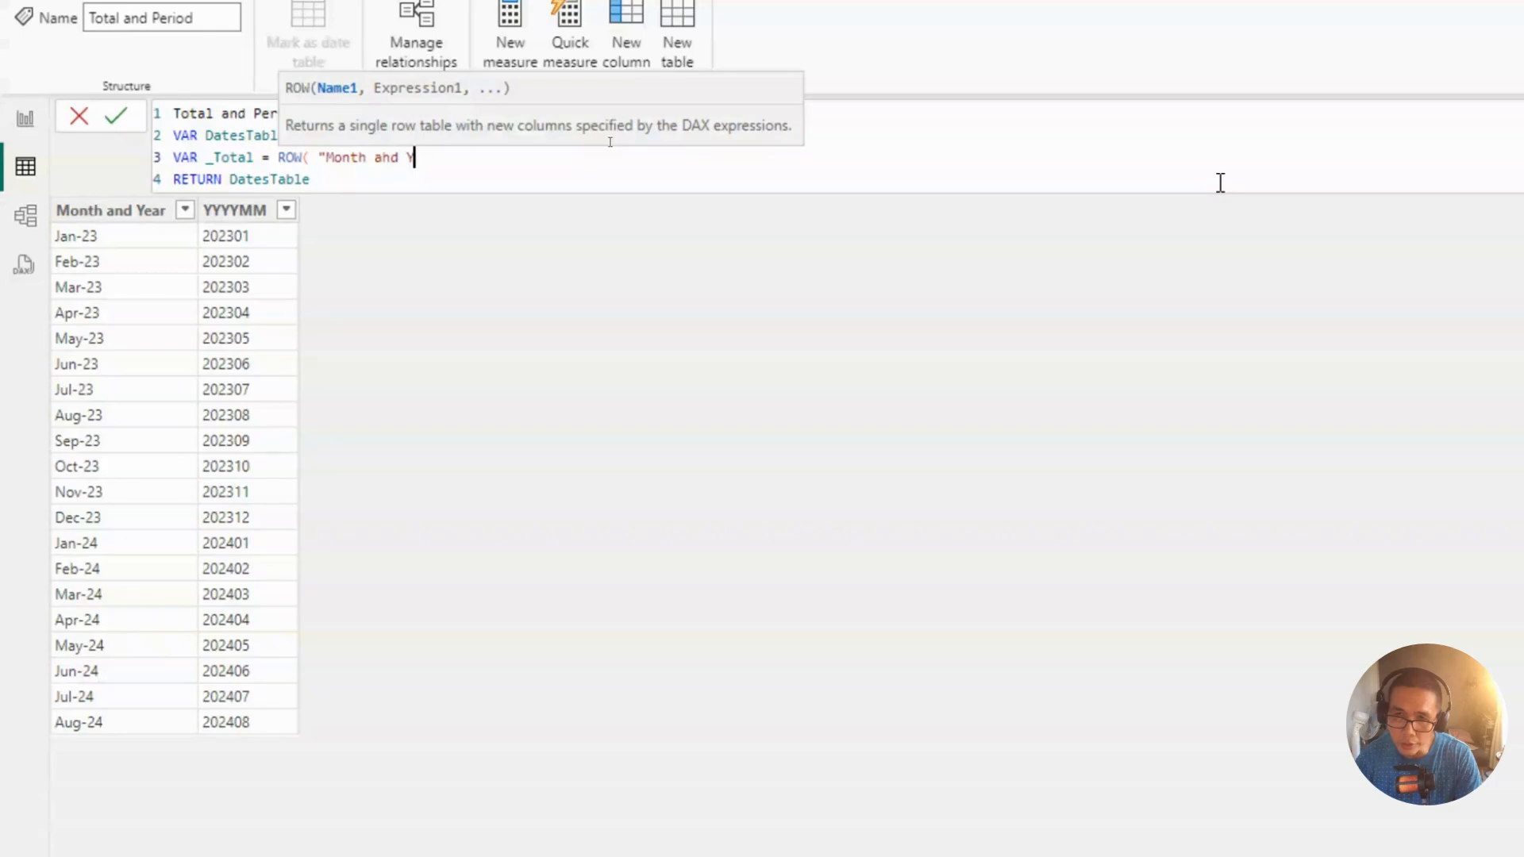
{"action": "key", "text": "BackSpace"}
{"action": "key", "text": "BackSpace"}
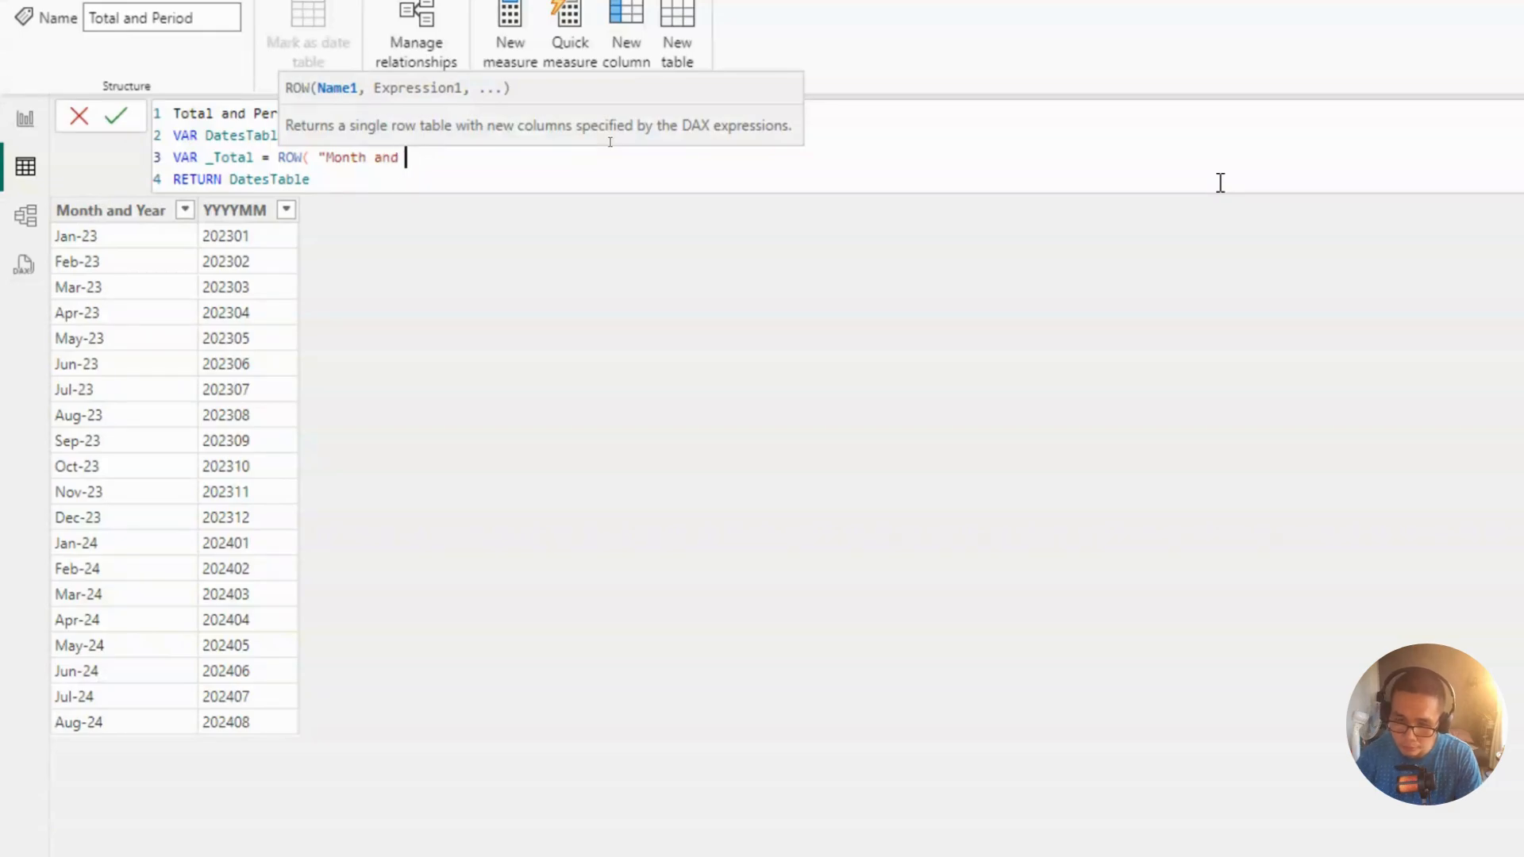
{"action": "type", "text": "Year\","}
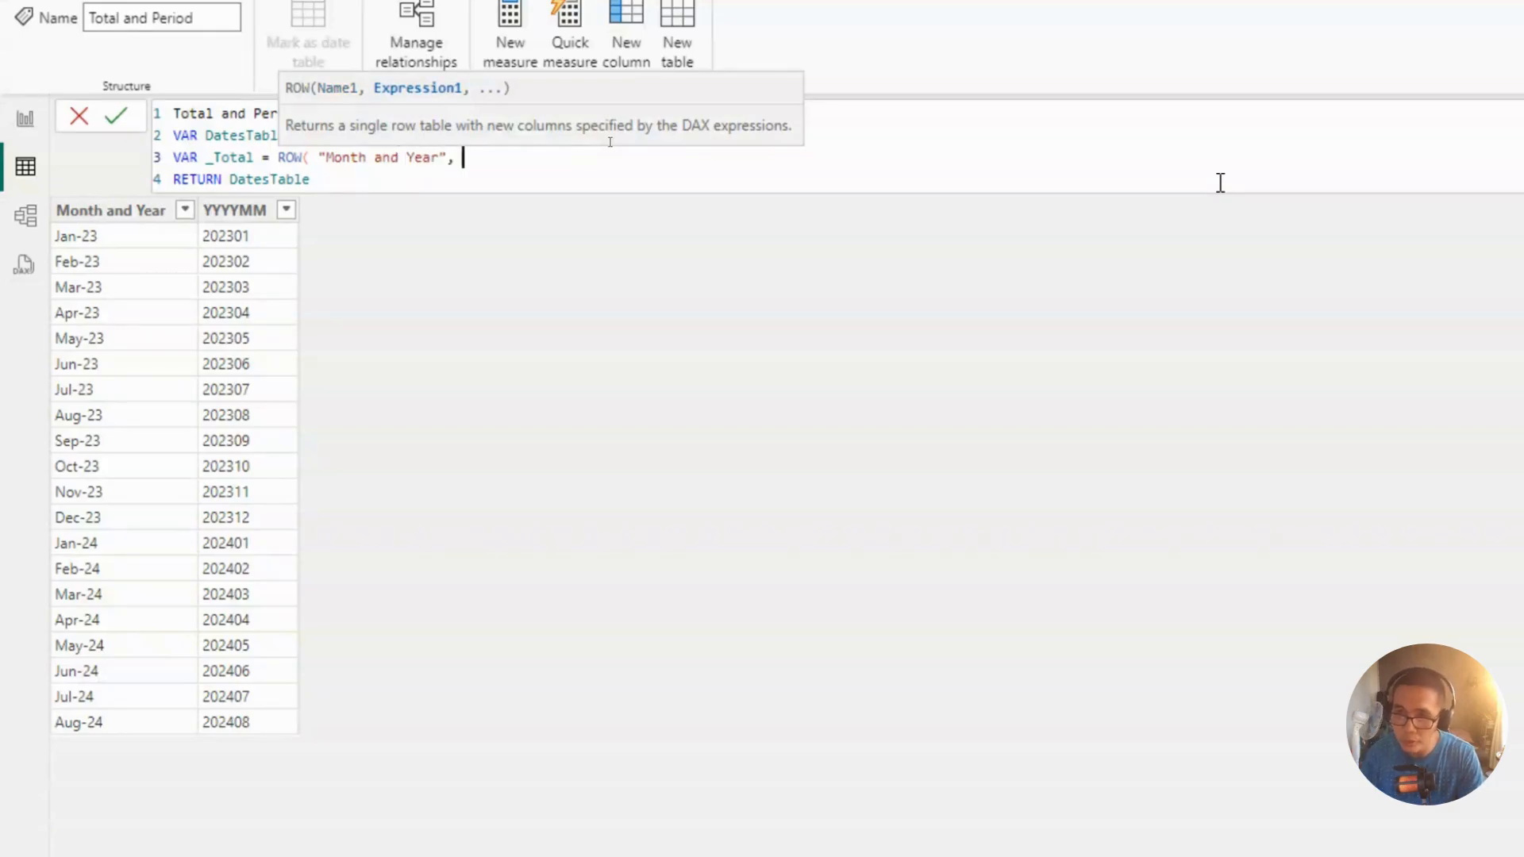
{"action": "key", "text": "shift+Return"}
{"action": "key", "text": "BackSpace"}
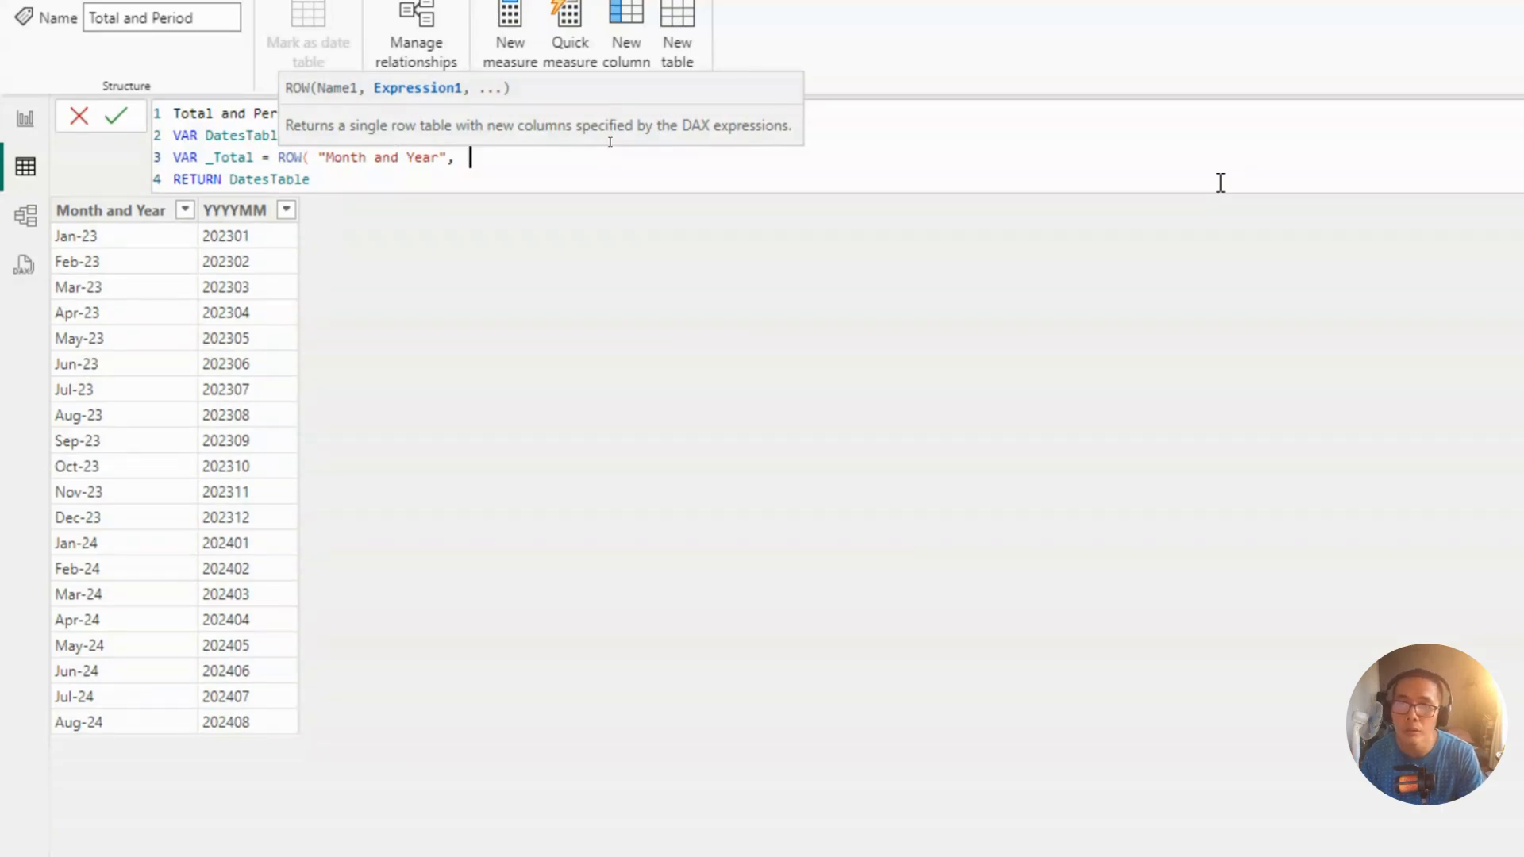
{"action": "type", "text": "\"Total"}
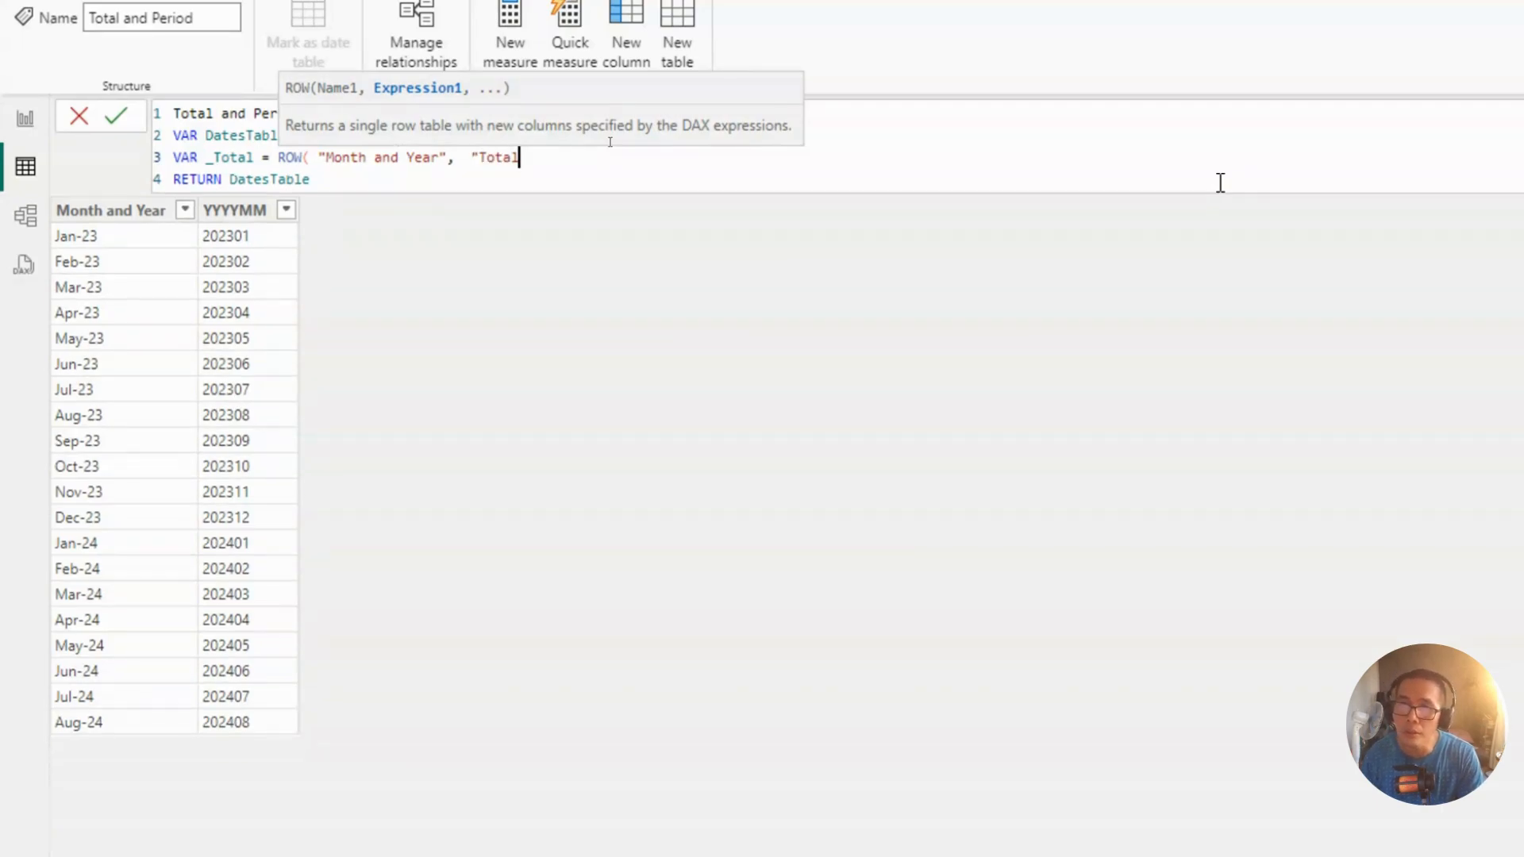
{"action": "type", "text": "\","}
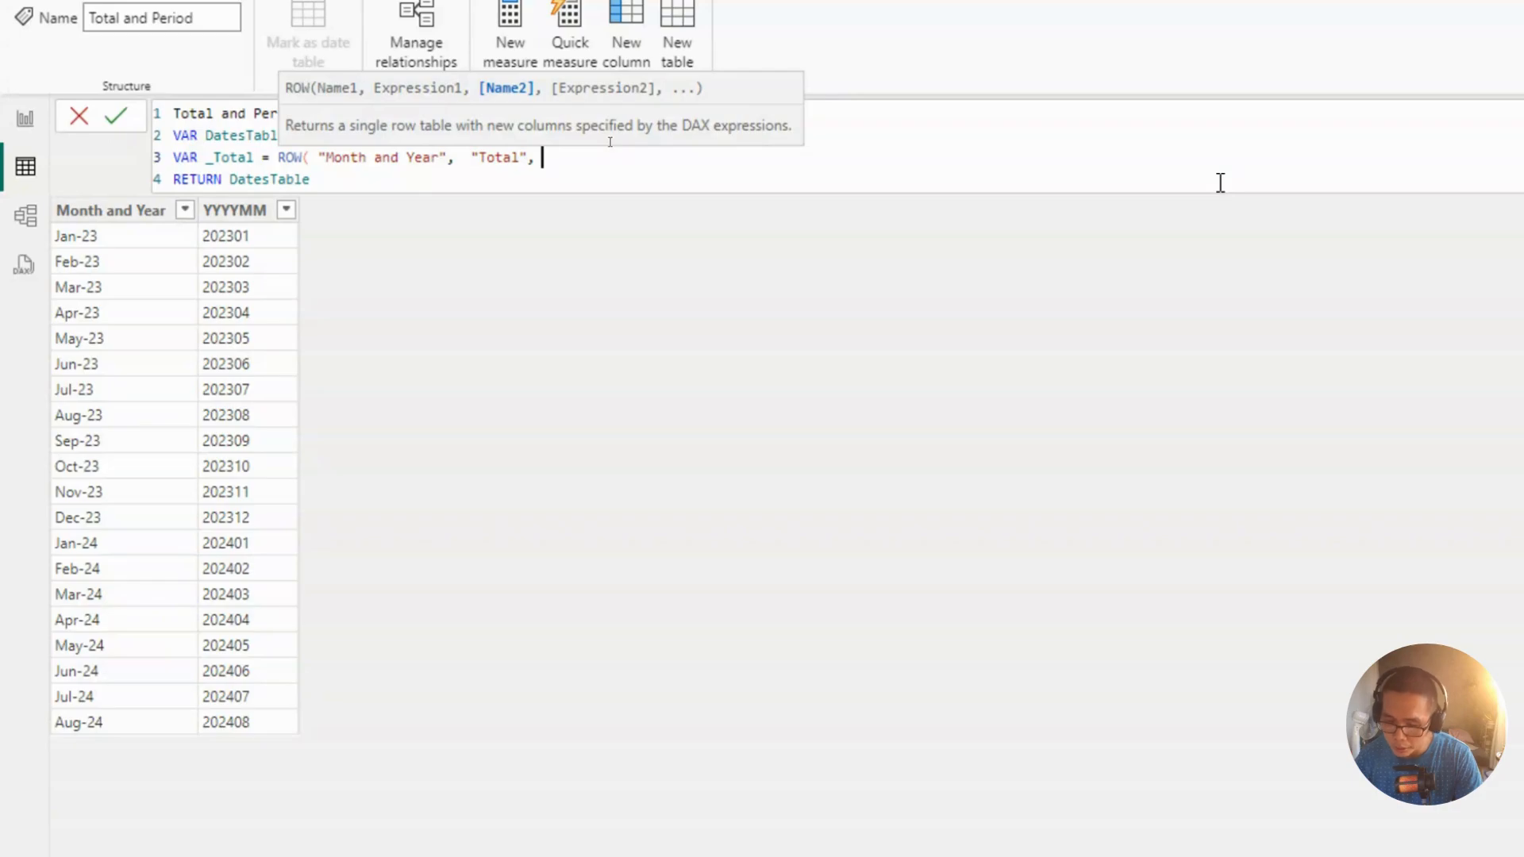
Step: Add a second column "YYYYMM" with the value BLANK() and close the ROW expression
{"action": "type", "text": "\"YYYY"}
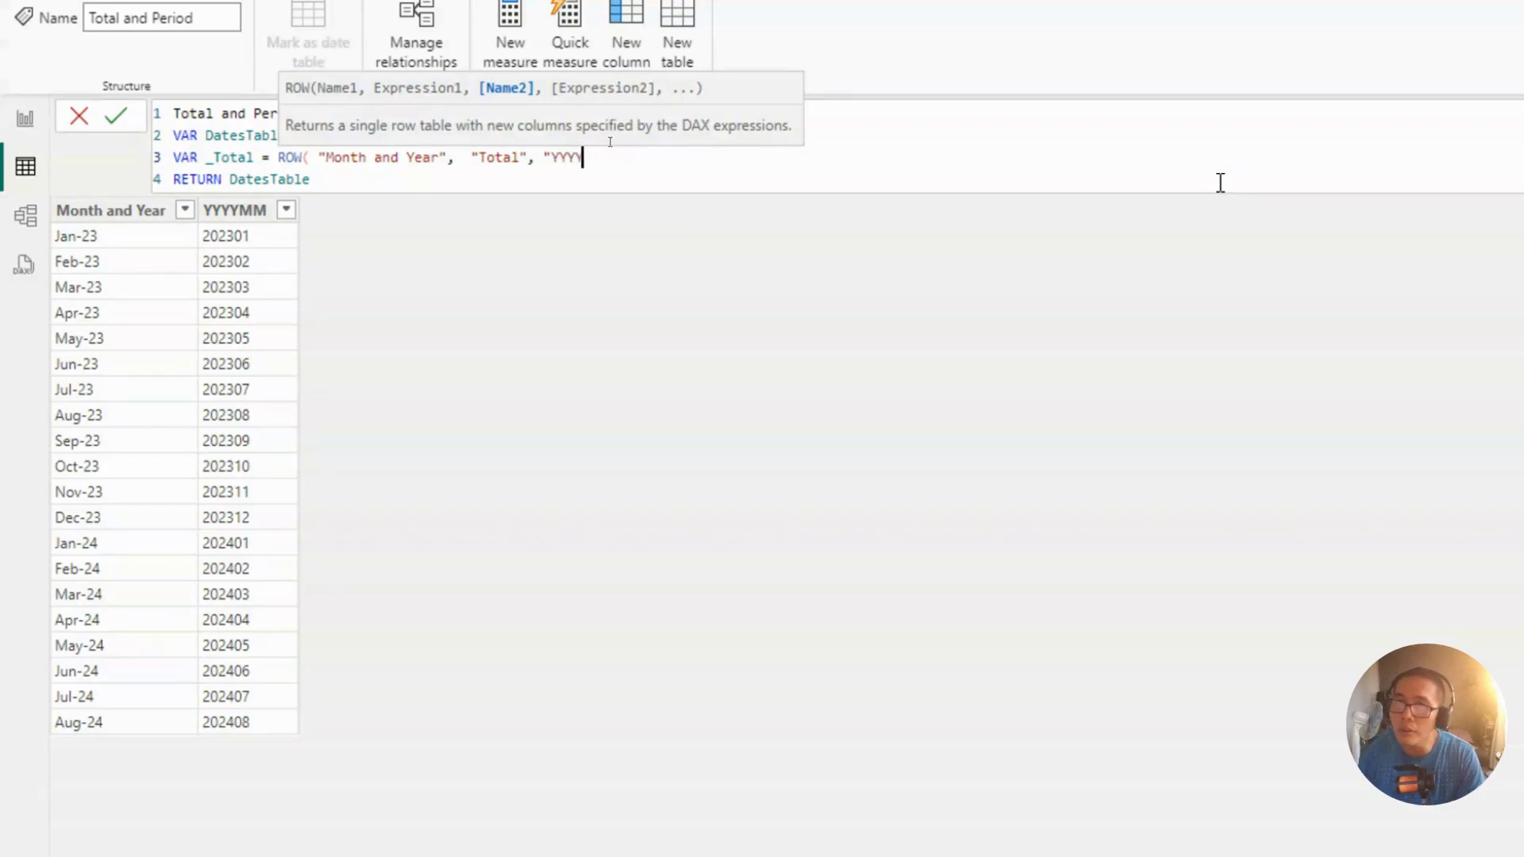
{"action": "type", "text": "MM\","}
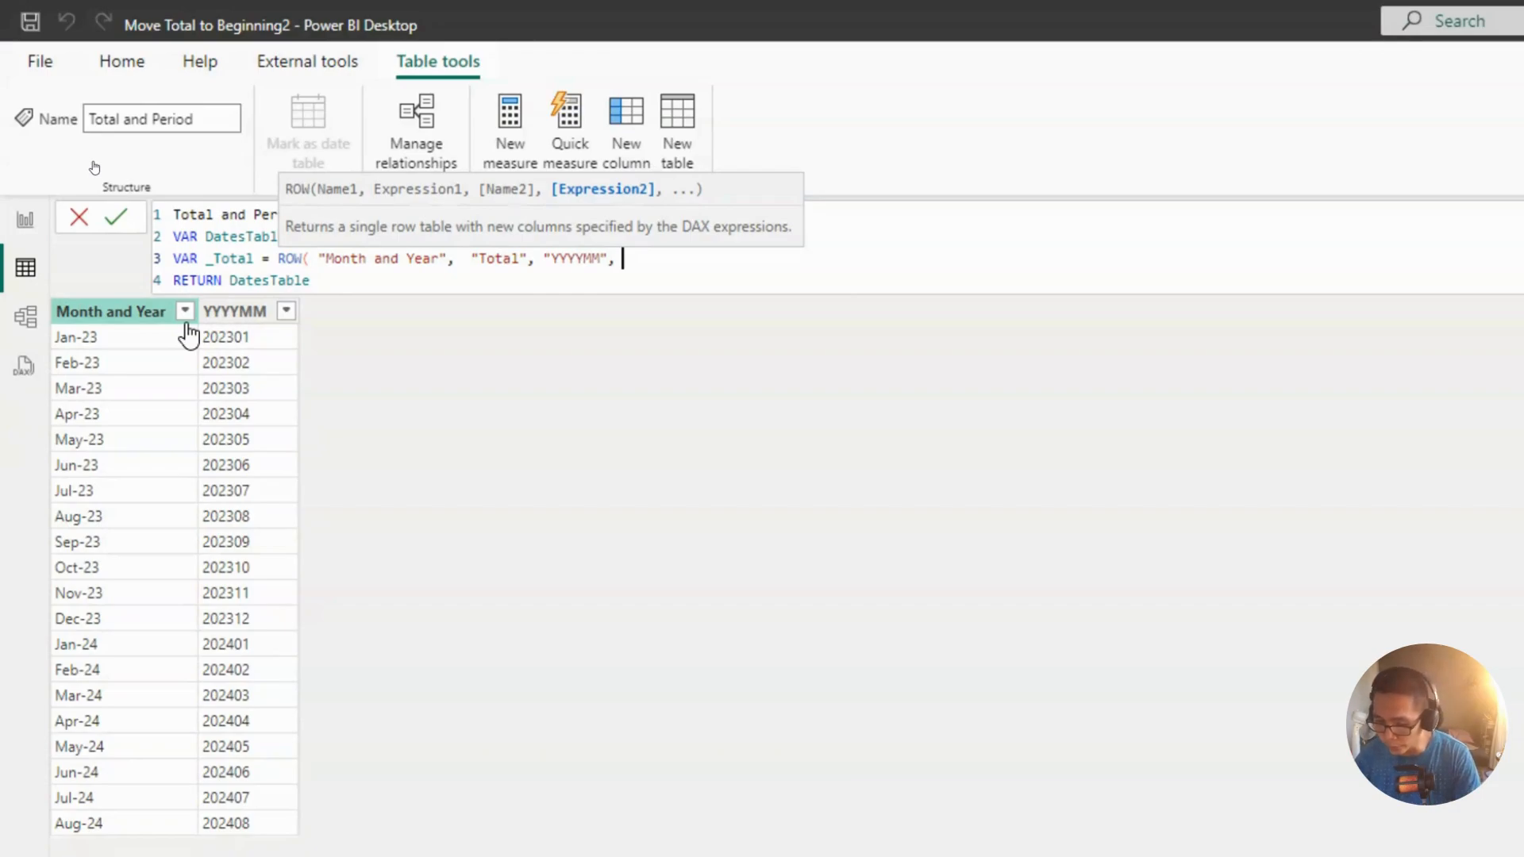
{"action": "type", "text": "blank"}
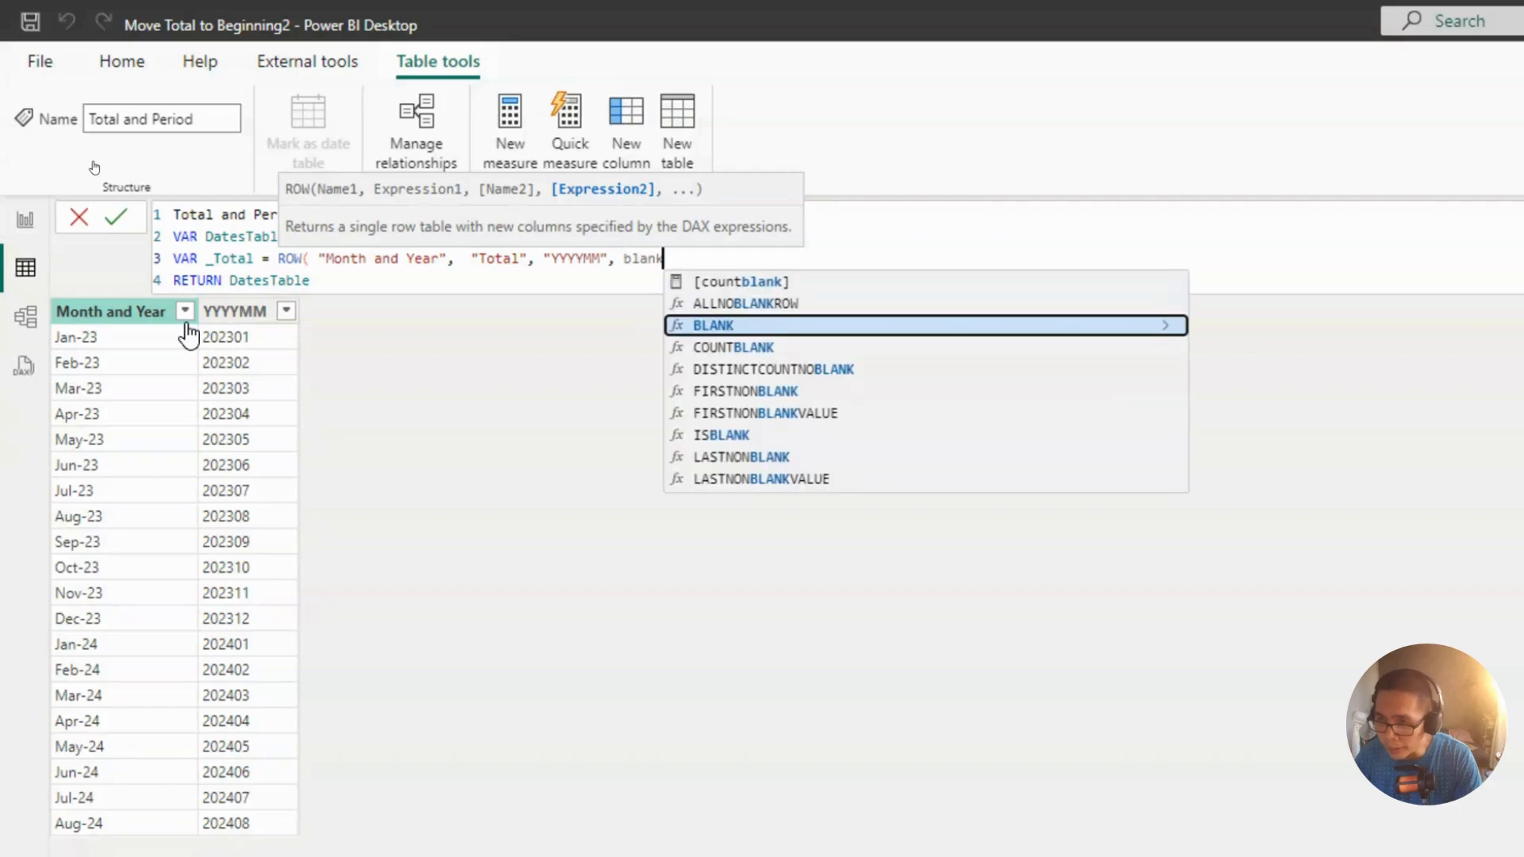
{"action": "key", "text": "Tab"}
{"action": "type", "text": ")"}
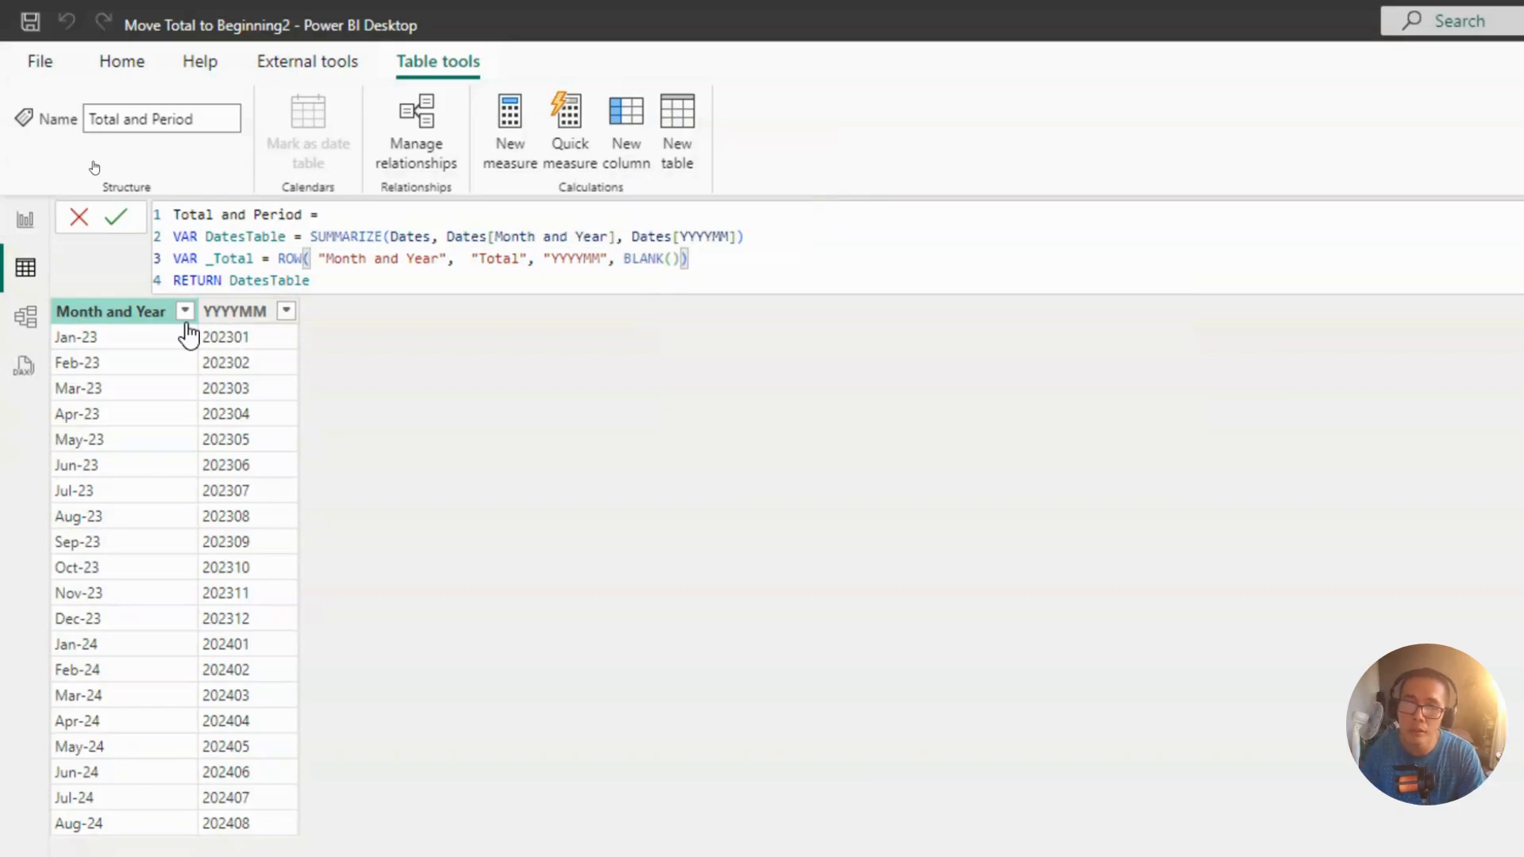
Step: Replace DatesTable with _Total in the RETURN line and commit the table formula
{"action": "double_click", "coordinate": [224, 259]}
{"action": "key", "text": "BackSpace"}
{"action": "key", "text": "ctrl+z"}
{"action": "key", "text": "ctrl+c"}
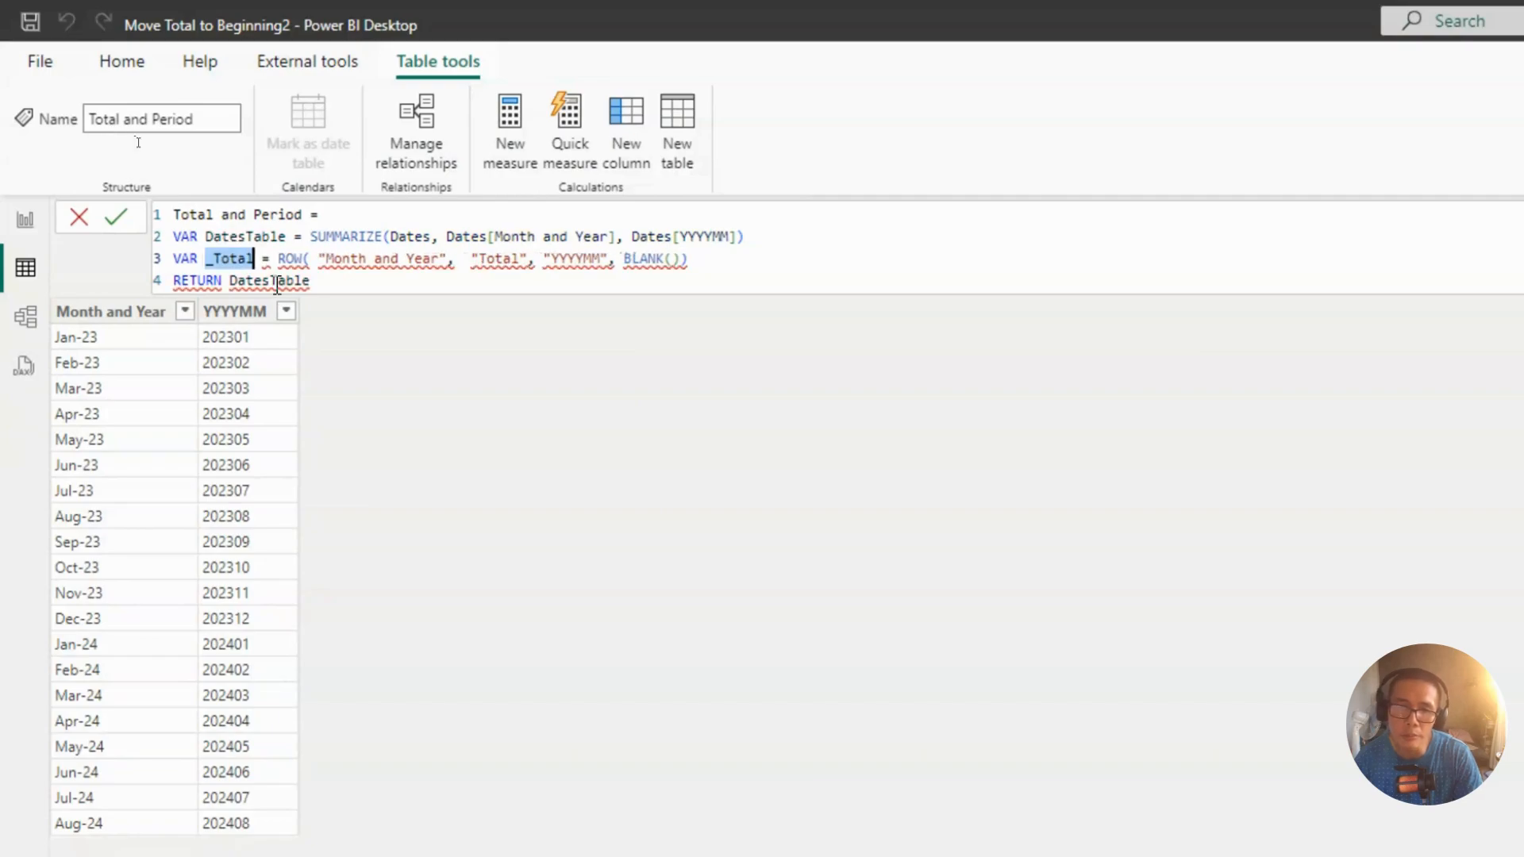
{"action": "double_click", "coordinate": [274, 282]}
{"action": "key", "text": "ctrl+v"}
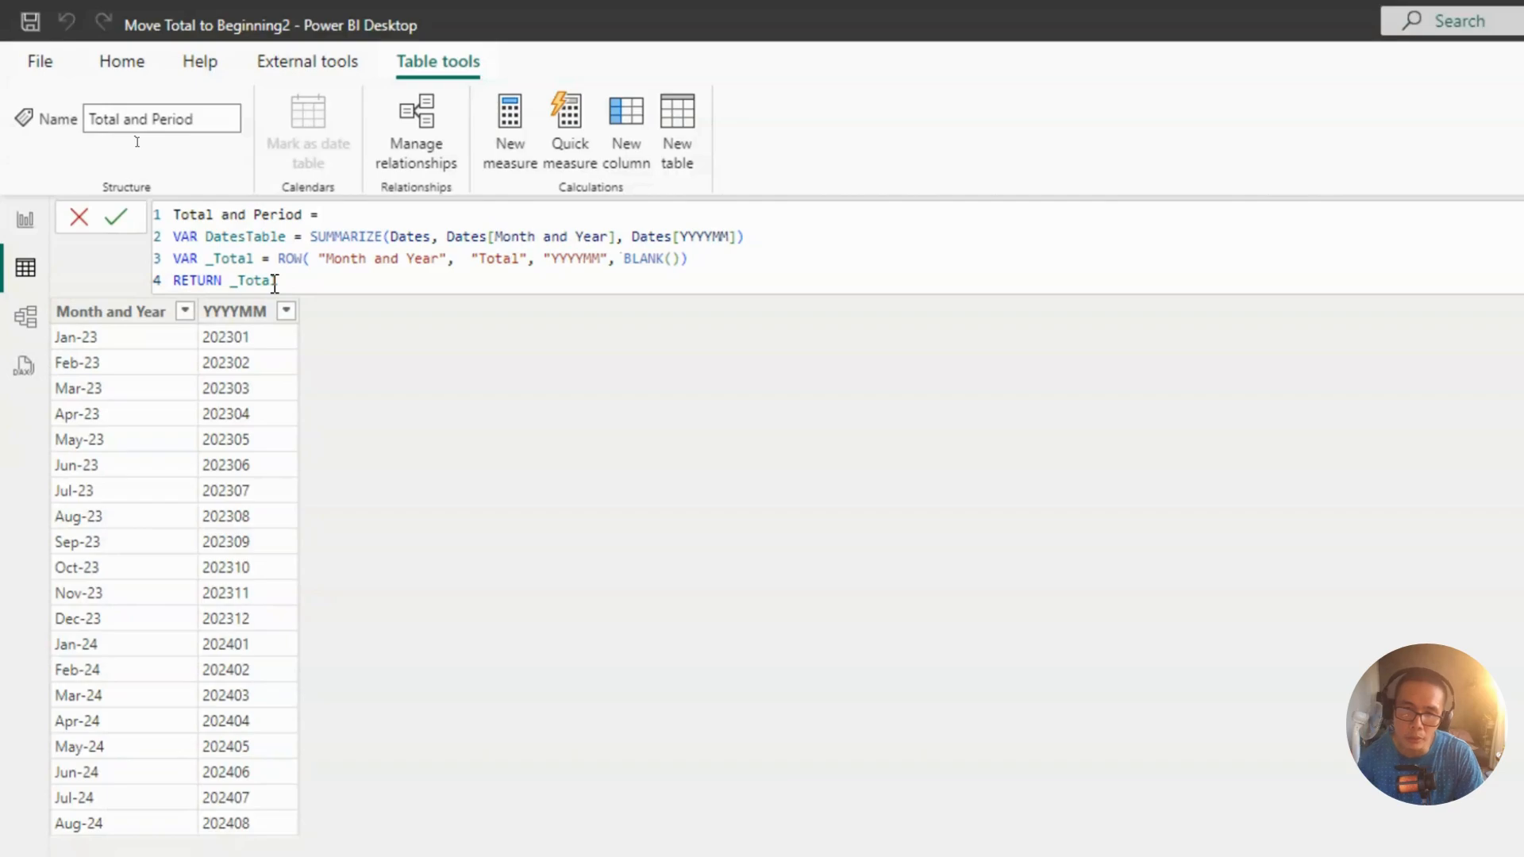
{"action": "key", "text": "Return"}
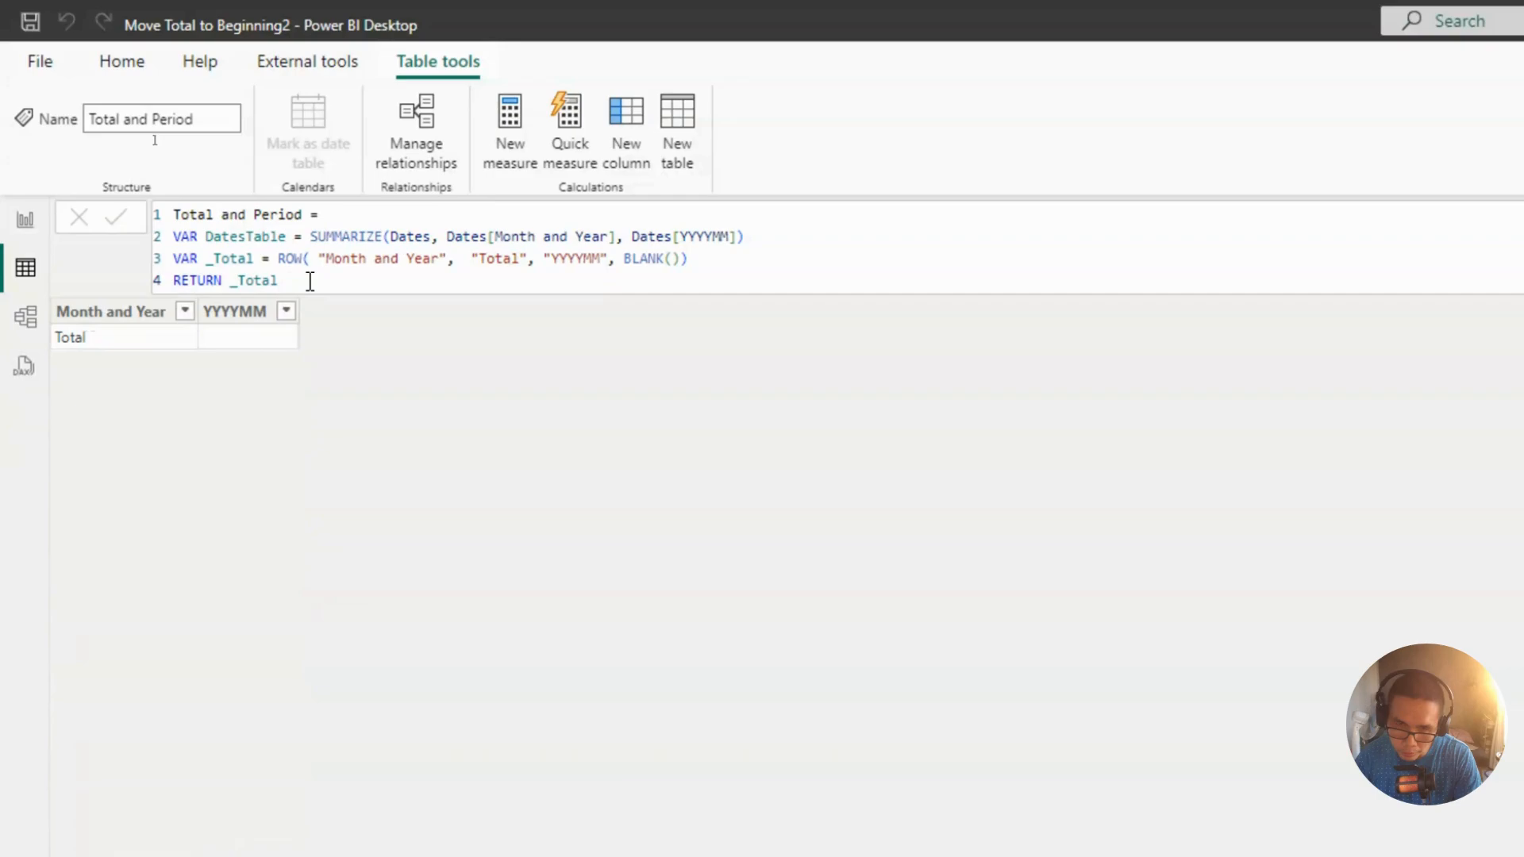
Step: Change the RETURN expression to UNION(_Total, DatesTable) and commit the table formula
{"action": "left_click", "coordinate": [231, 282]}
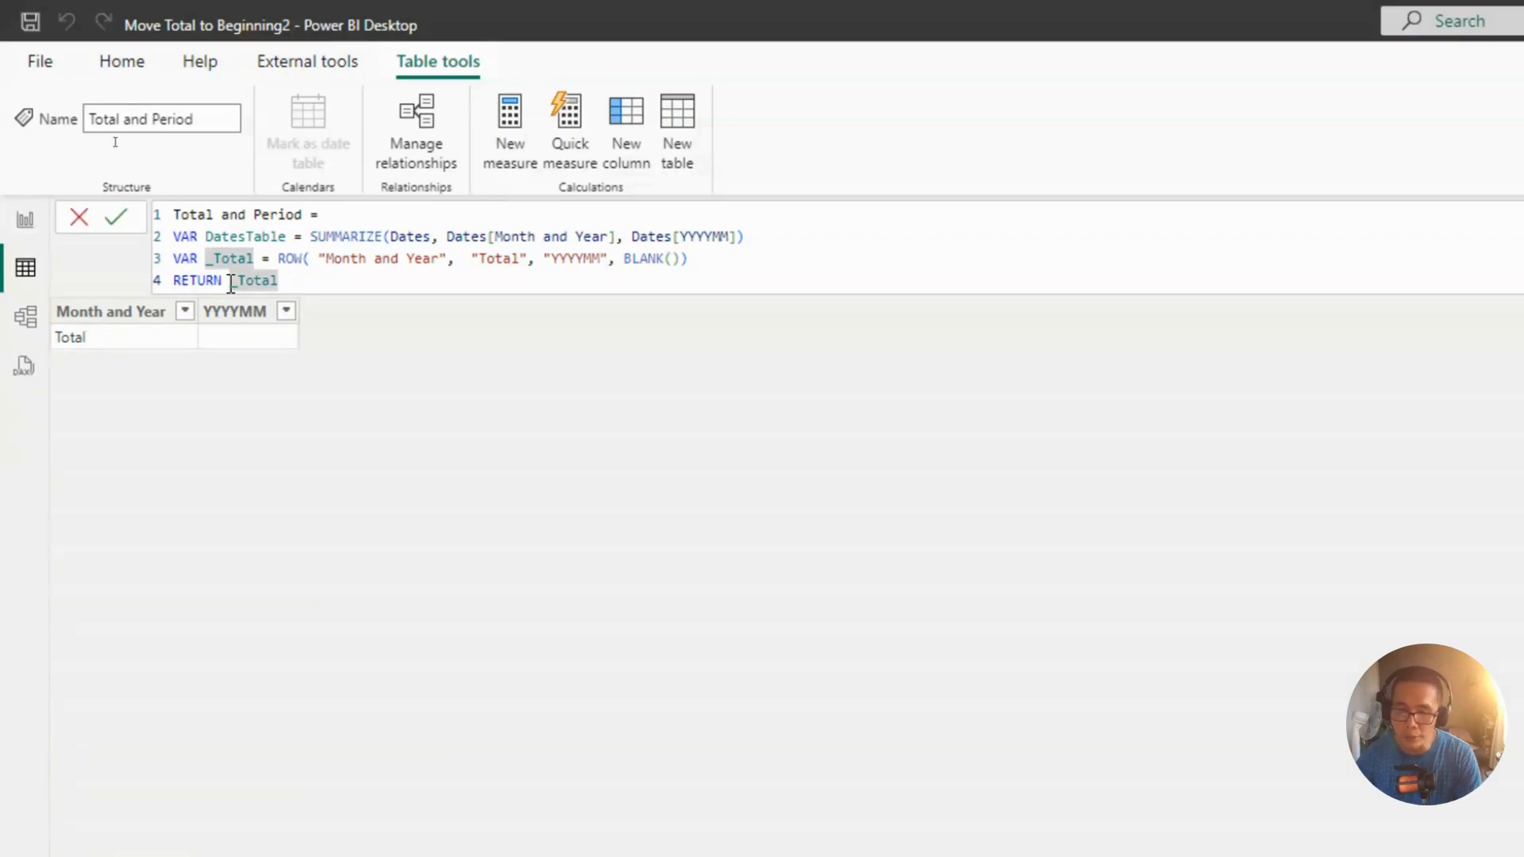
{"action": "type", "text": "unio"}
{"action": "key", "text": "Tab"}
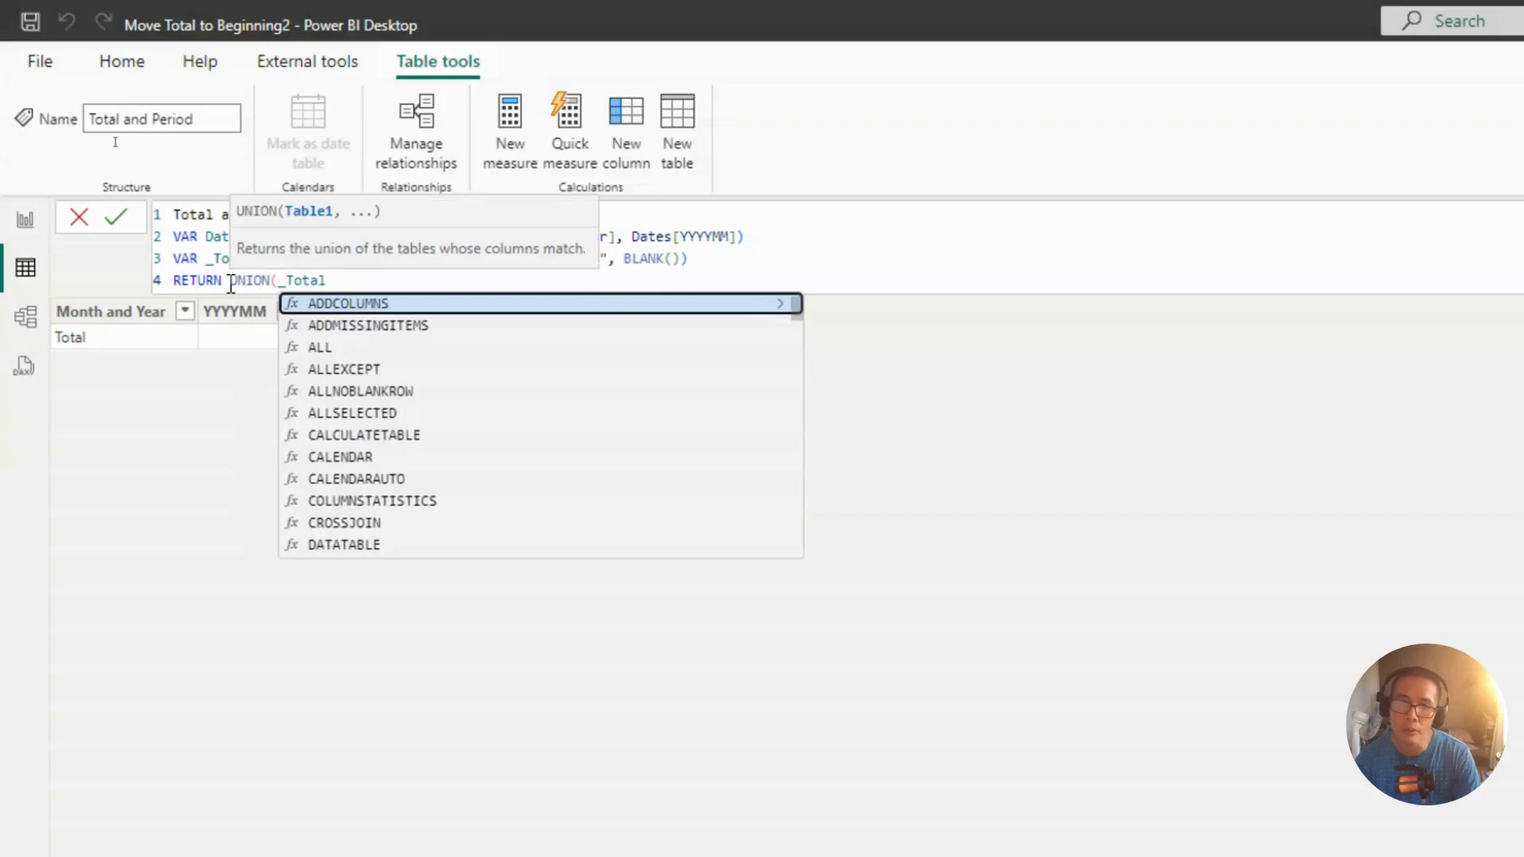
{"action": "left_click", "coordinate": [364, 284]}
{"action": "type", "text": ","}
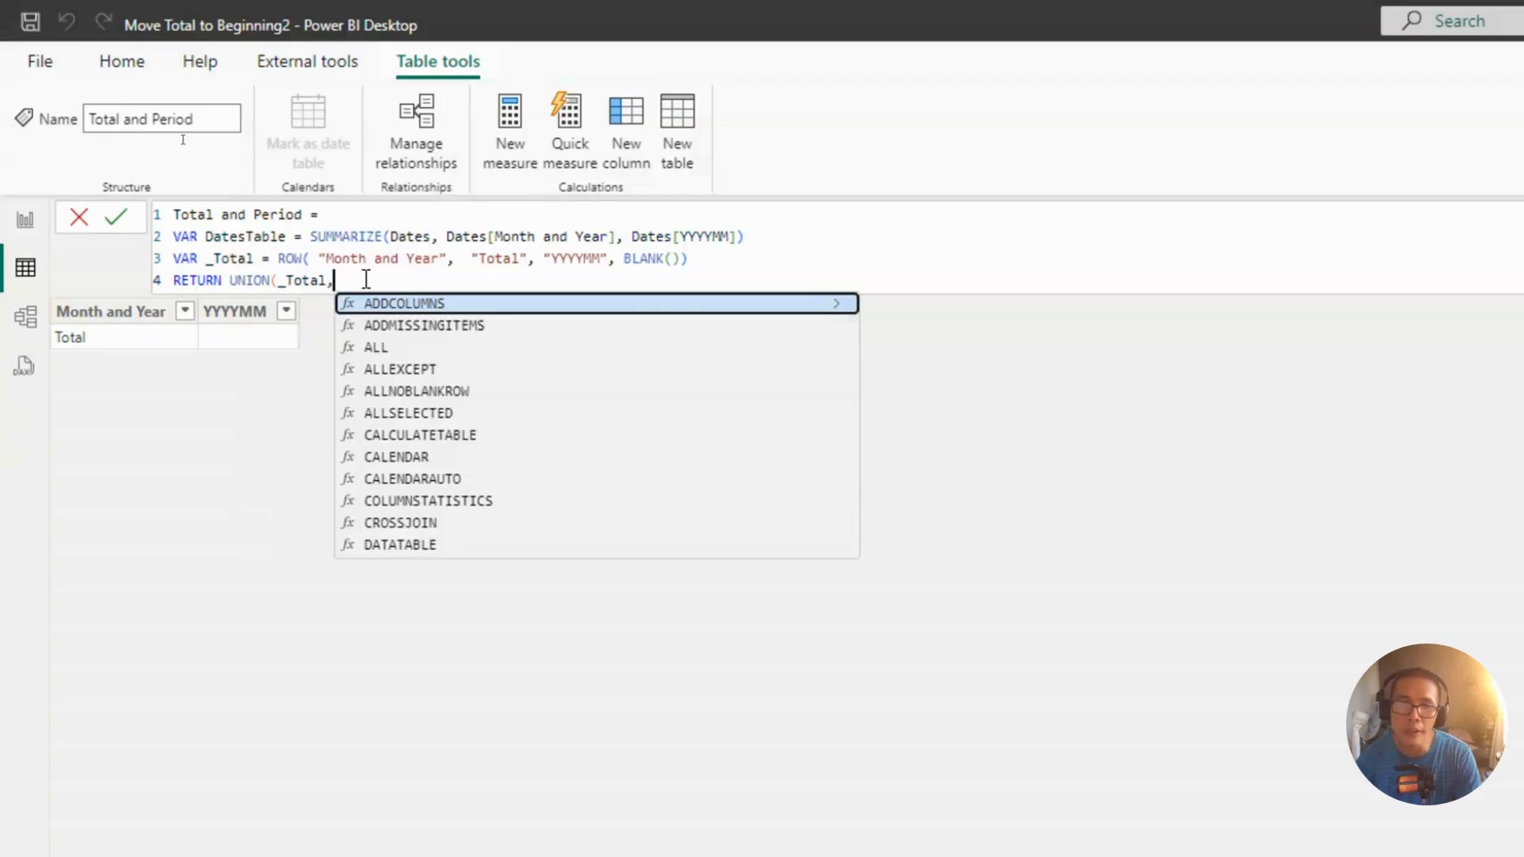
{"action": "type", "text": " DAte"}
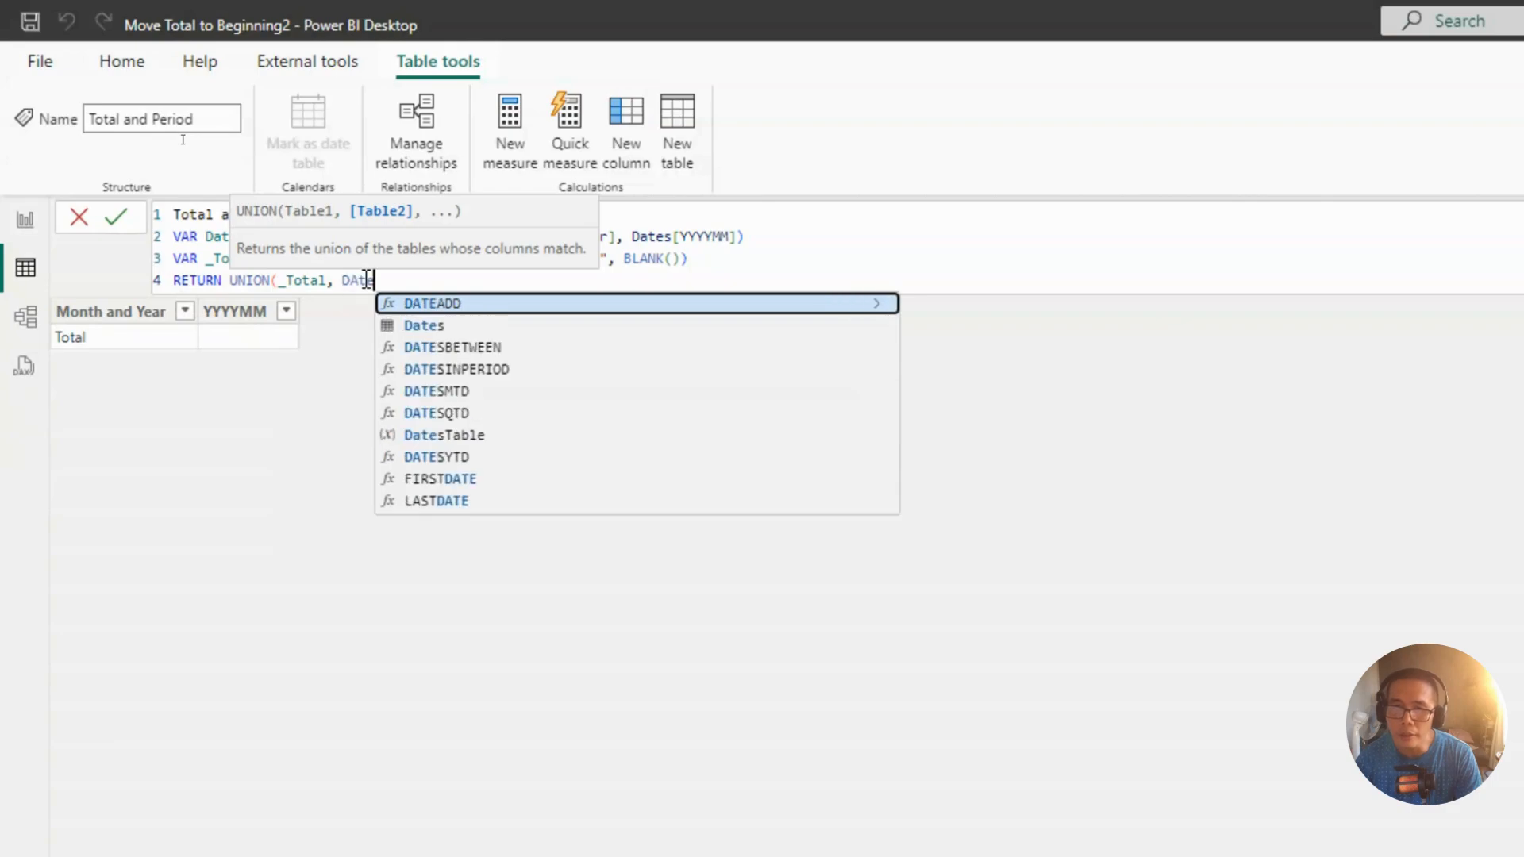
{"action": "key", "text": "BackSpace"}
{"action": "type", "text": "es"}
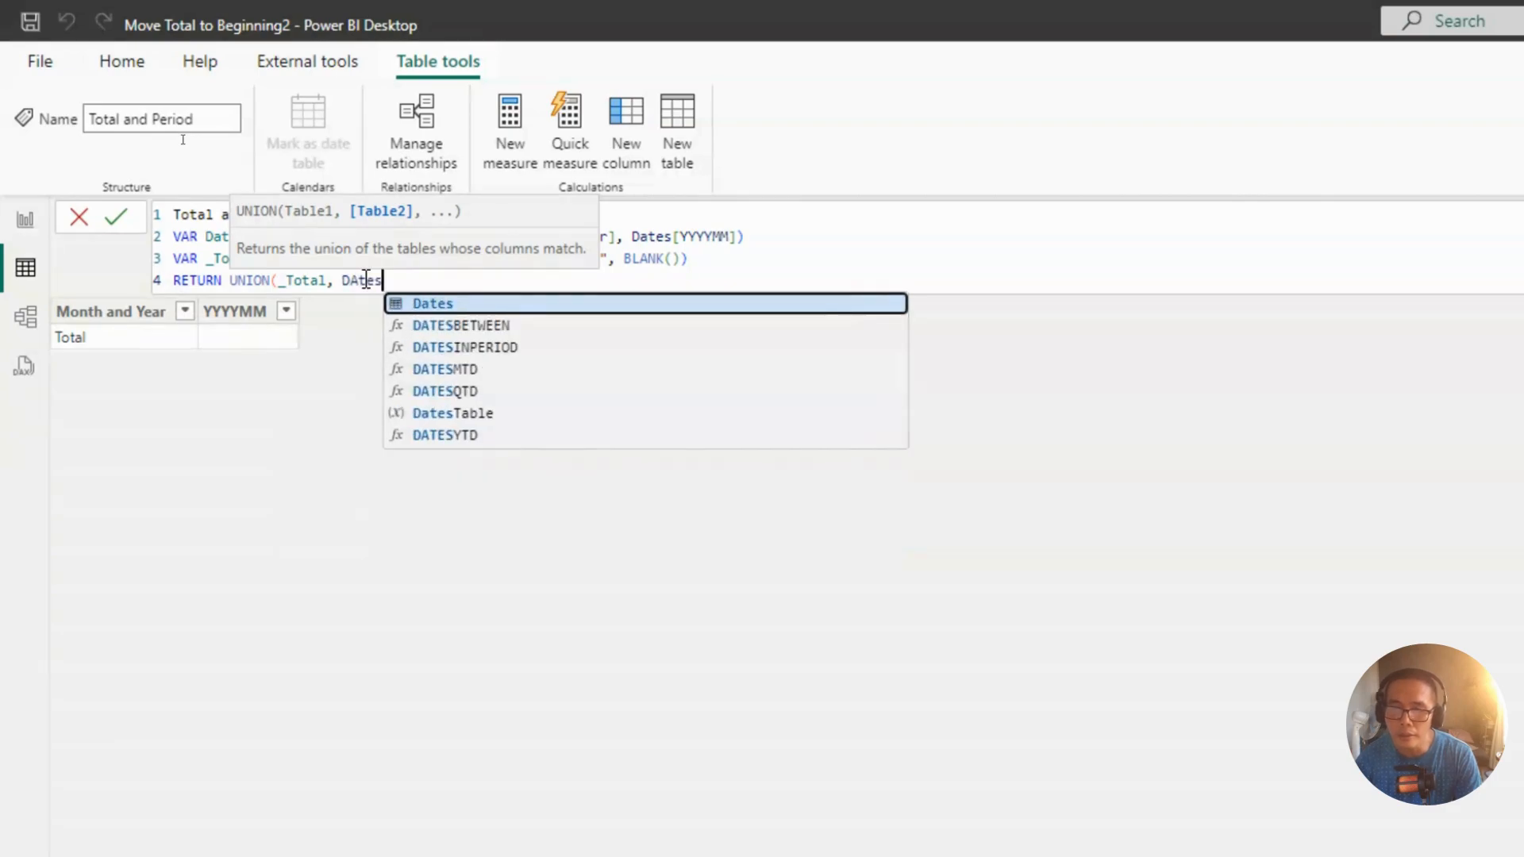
{"action": "type", "text": "Table"}
{"action": "key", "text": "Tab"}
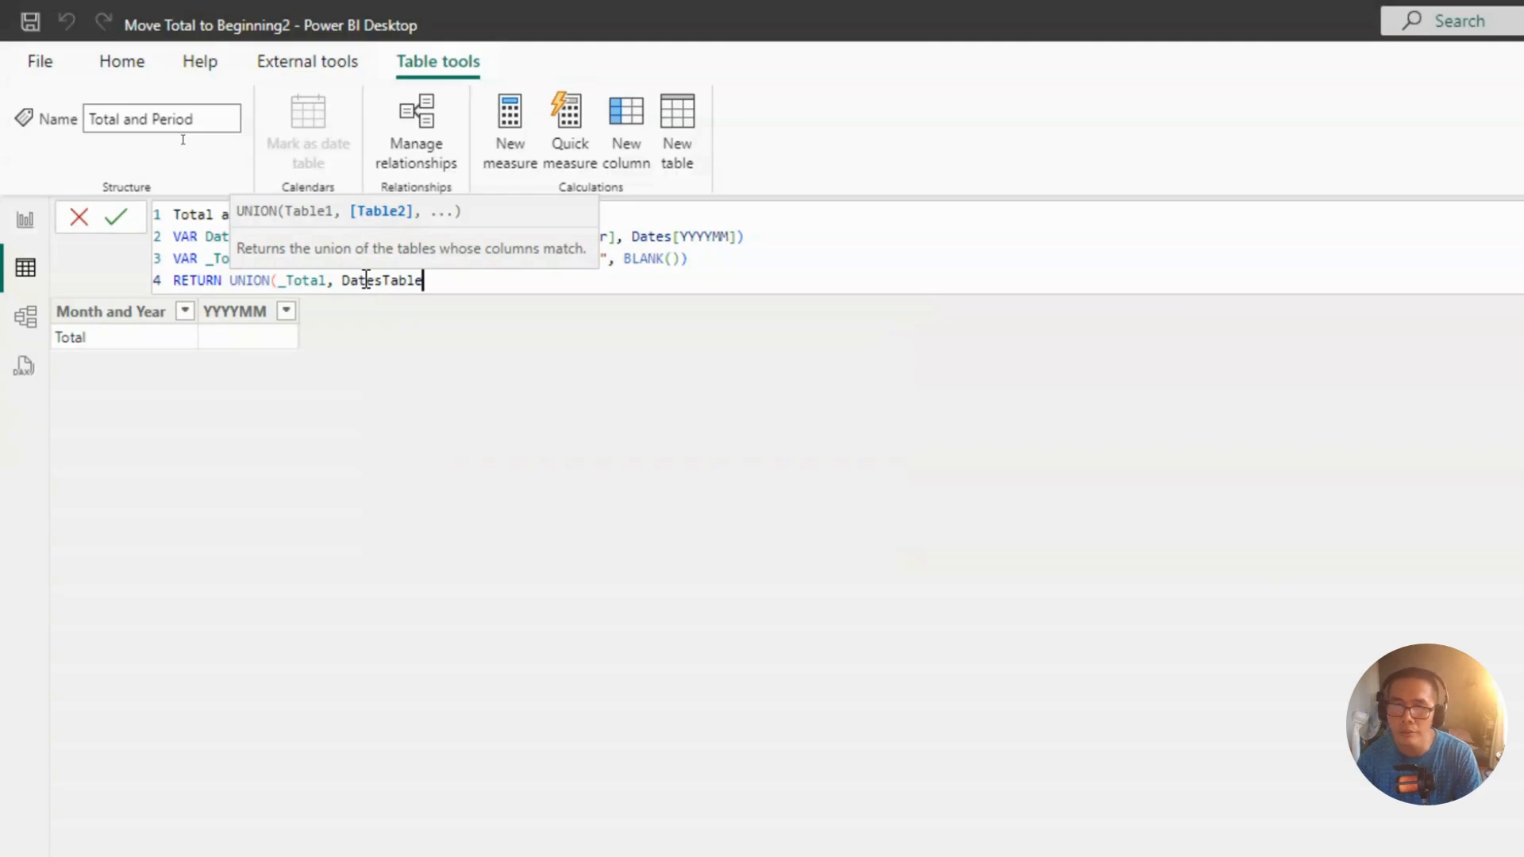
{"action": "type", "text": ")"}
{"action": "key", "text": "Return"}
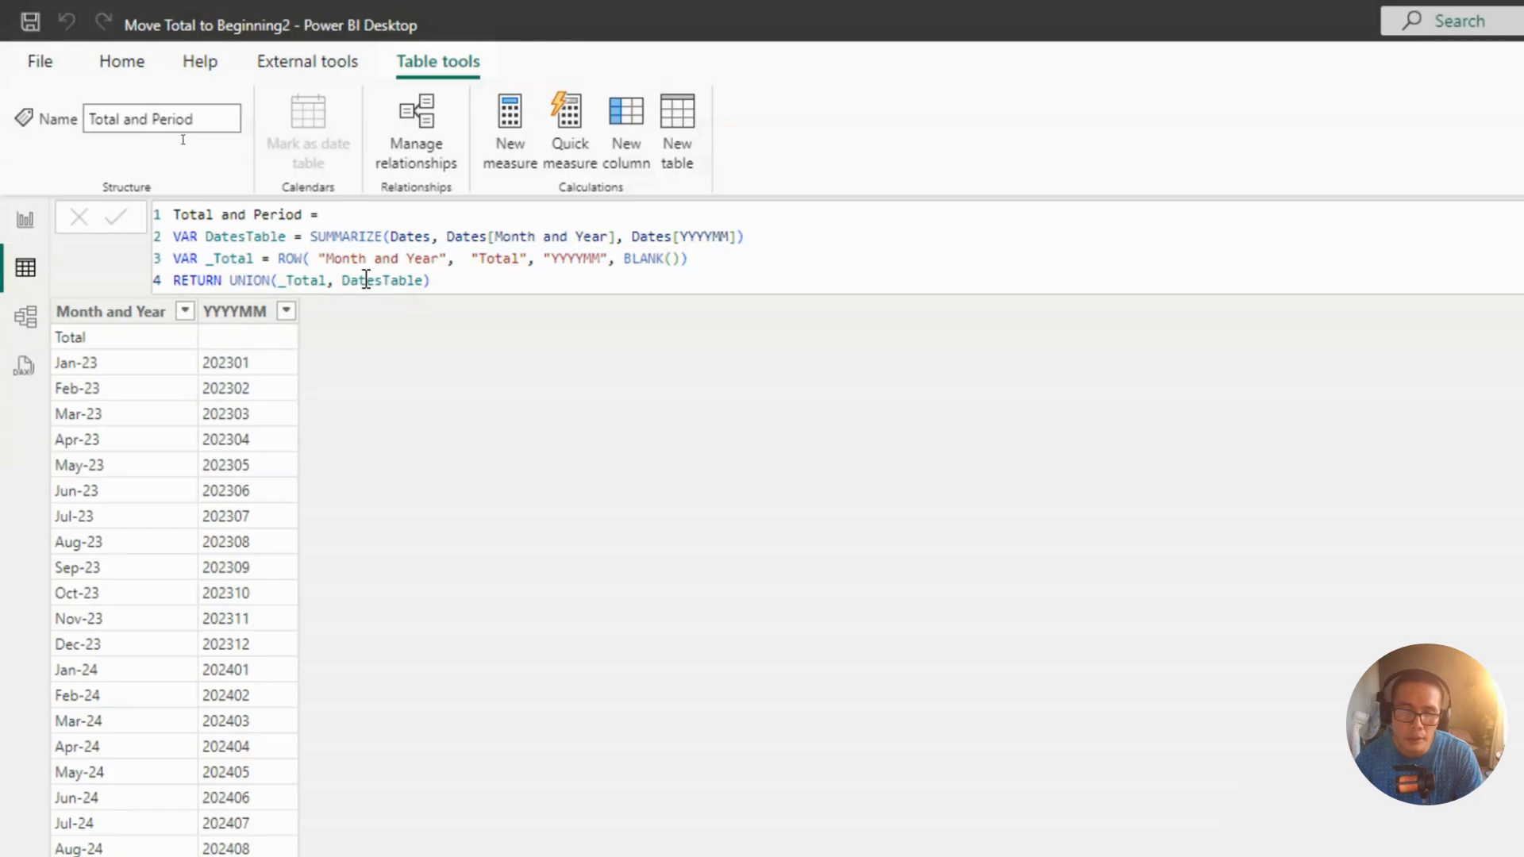
Step: Sort the Month and Year column by YYYYMM and hide the YYYYMM column in report view
{"action": "left_click", "coordinate": [117, 319]}
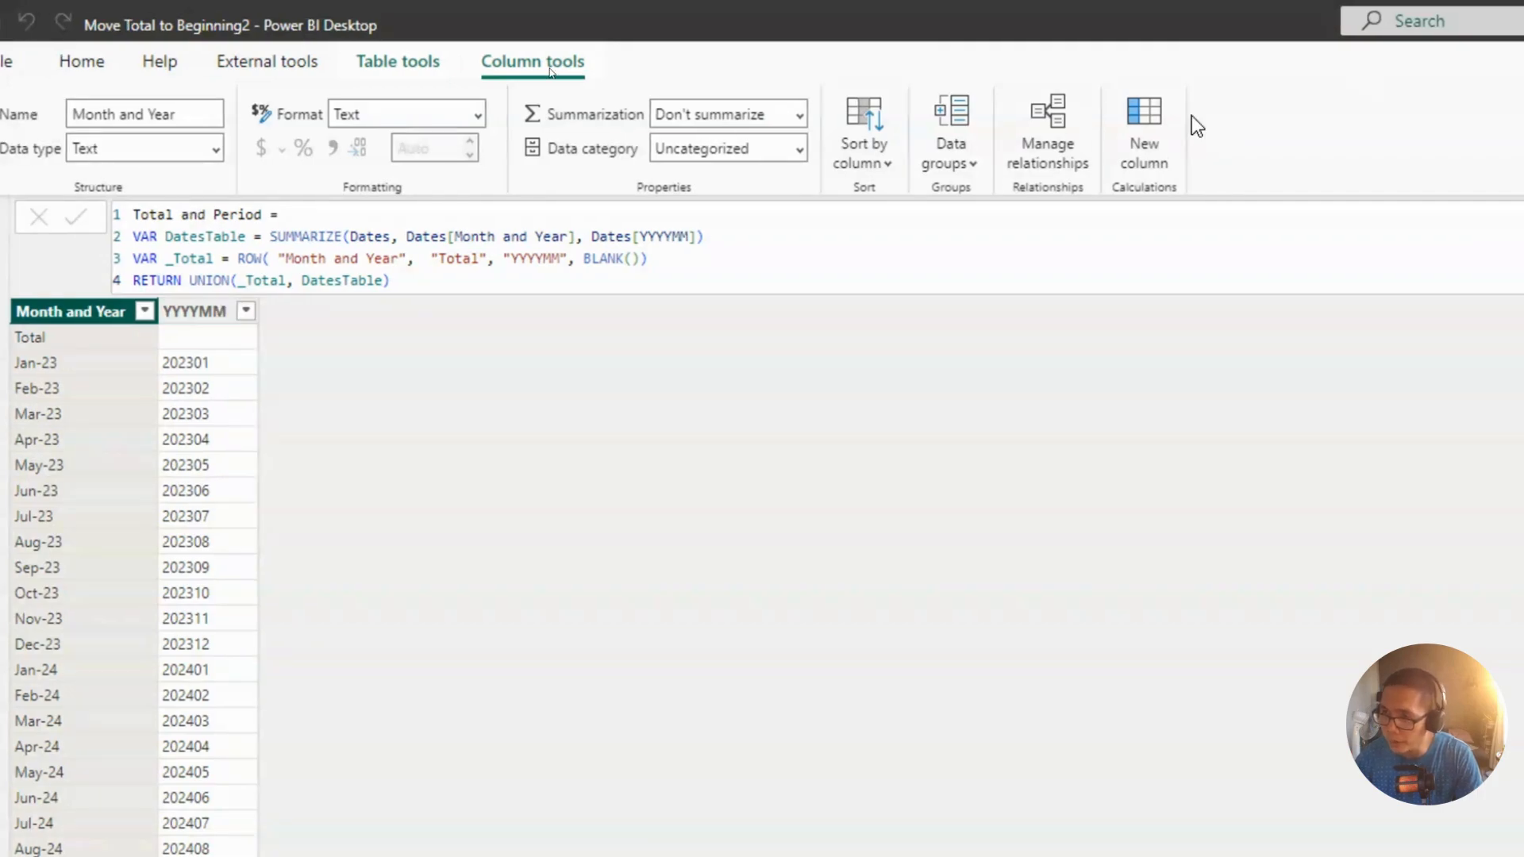
{"action": "left_click", "coordinate": [856, 157]}
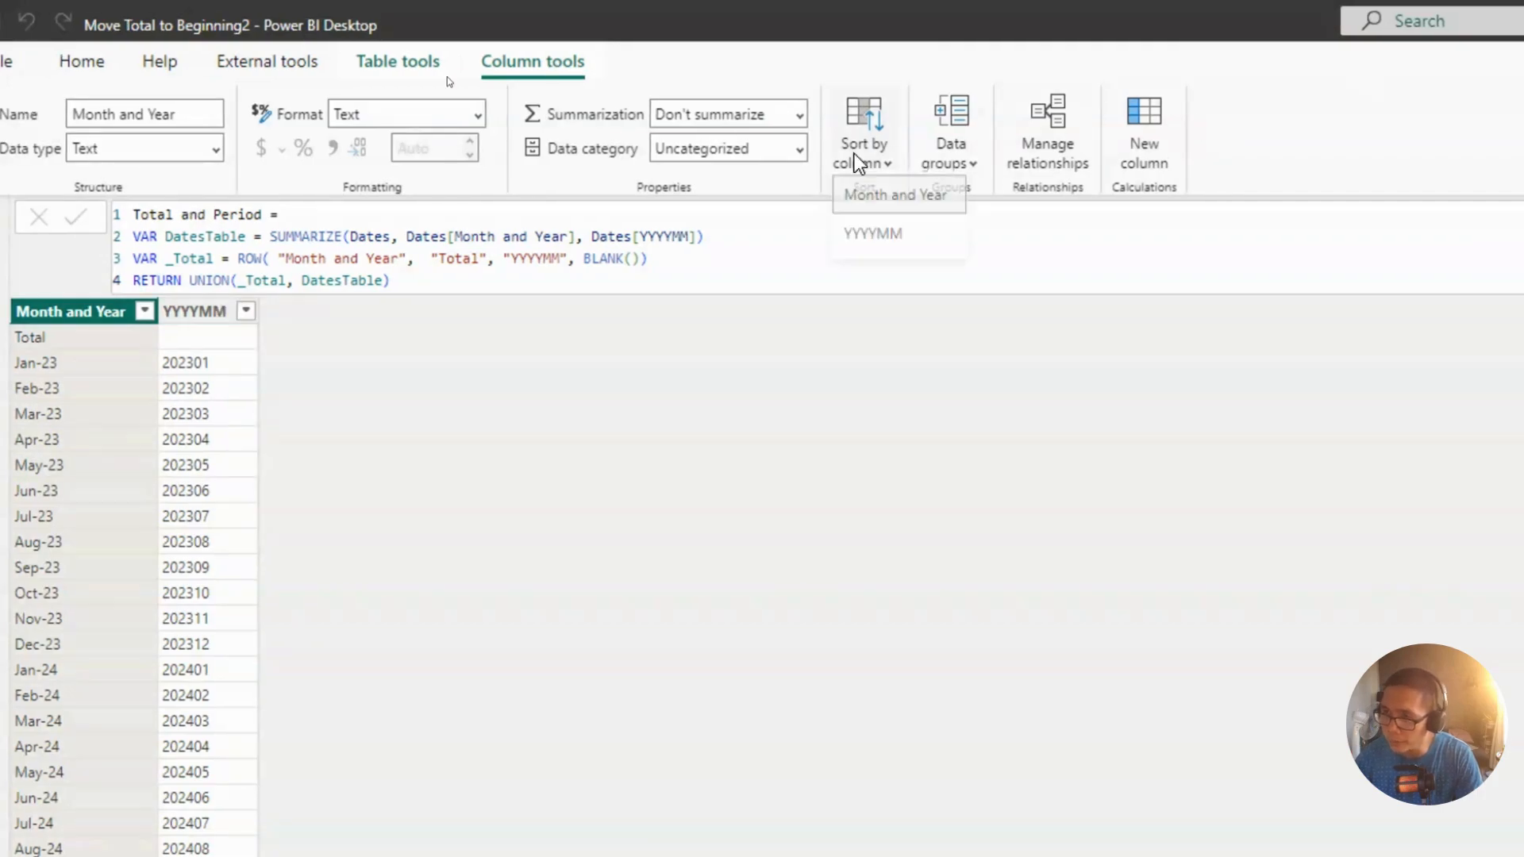
{"action": "left_click", "coordinate": [872, 243]}
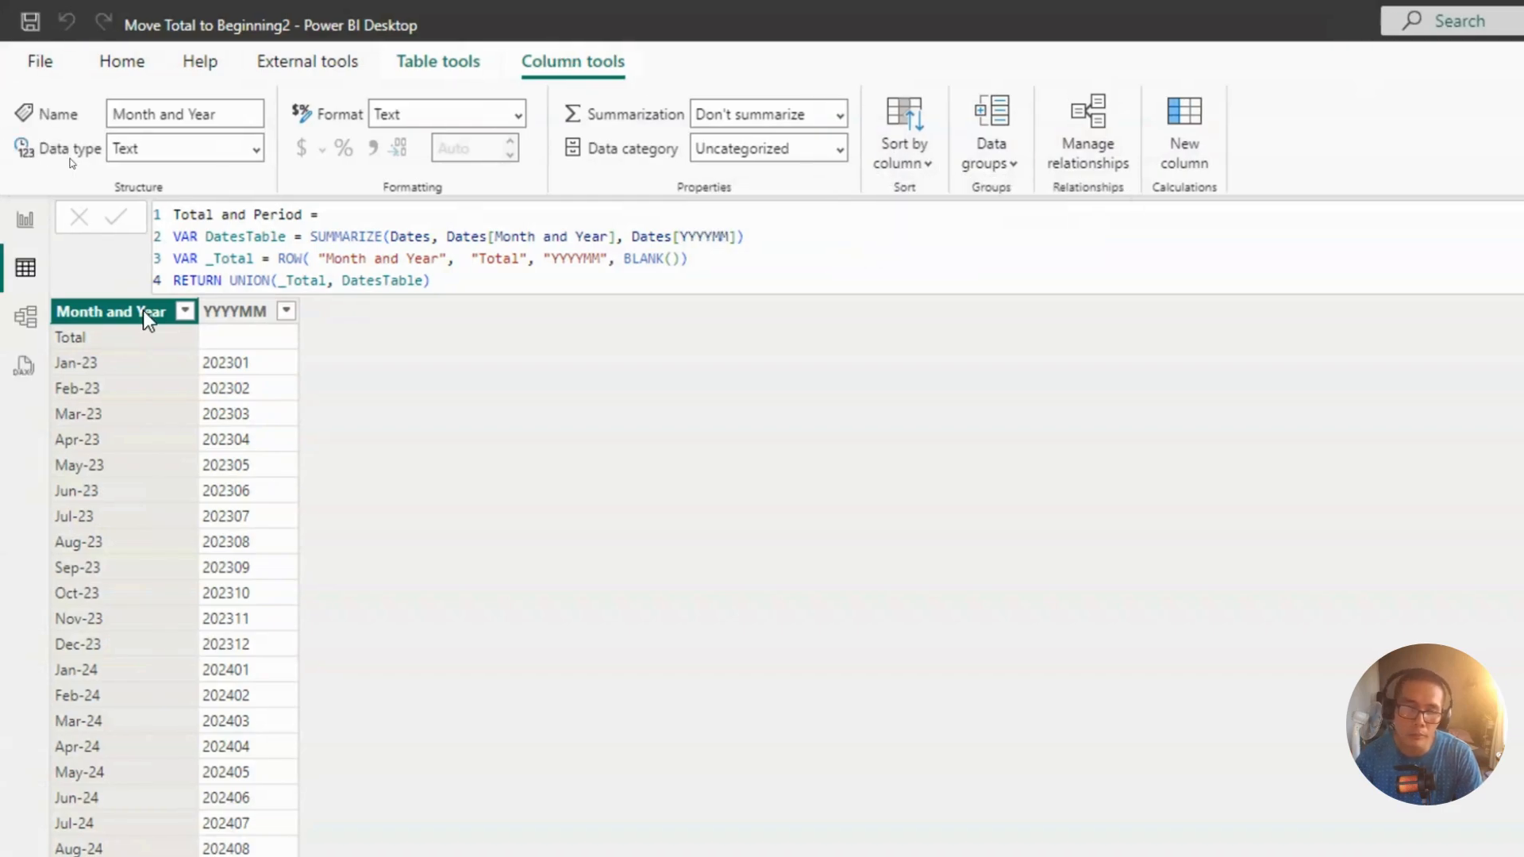
{"action": "right_click", "coordinate": [280, 313]}
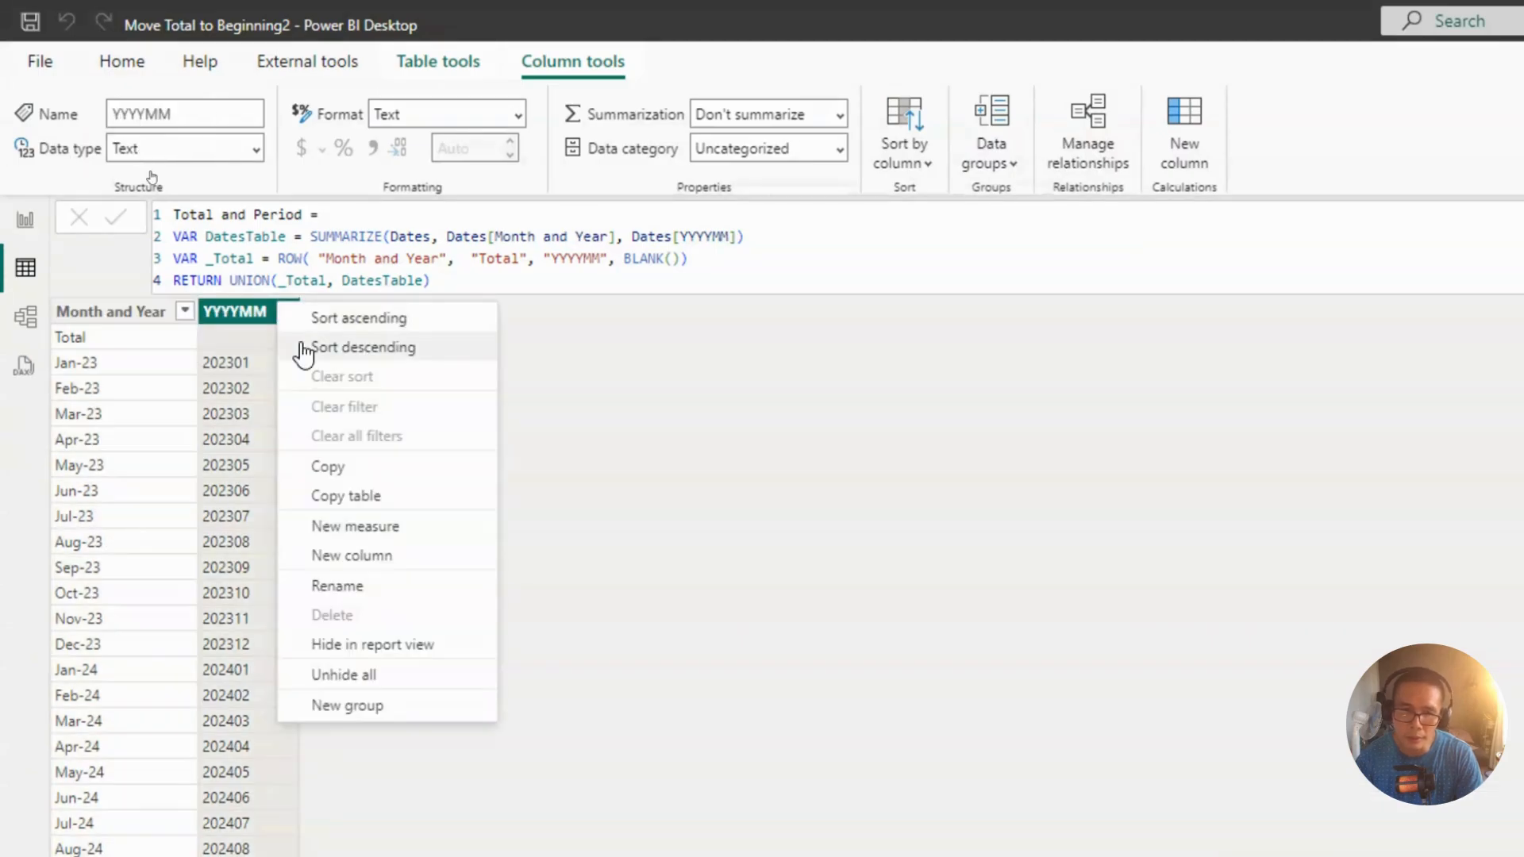
{"action": "left_click", "coordinate": [388, 646]}
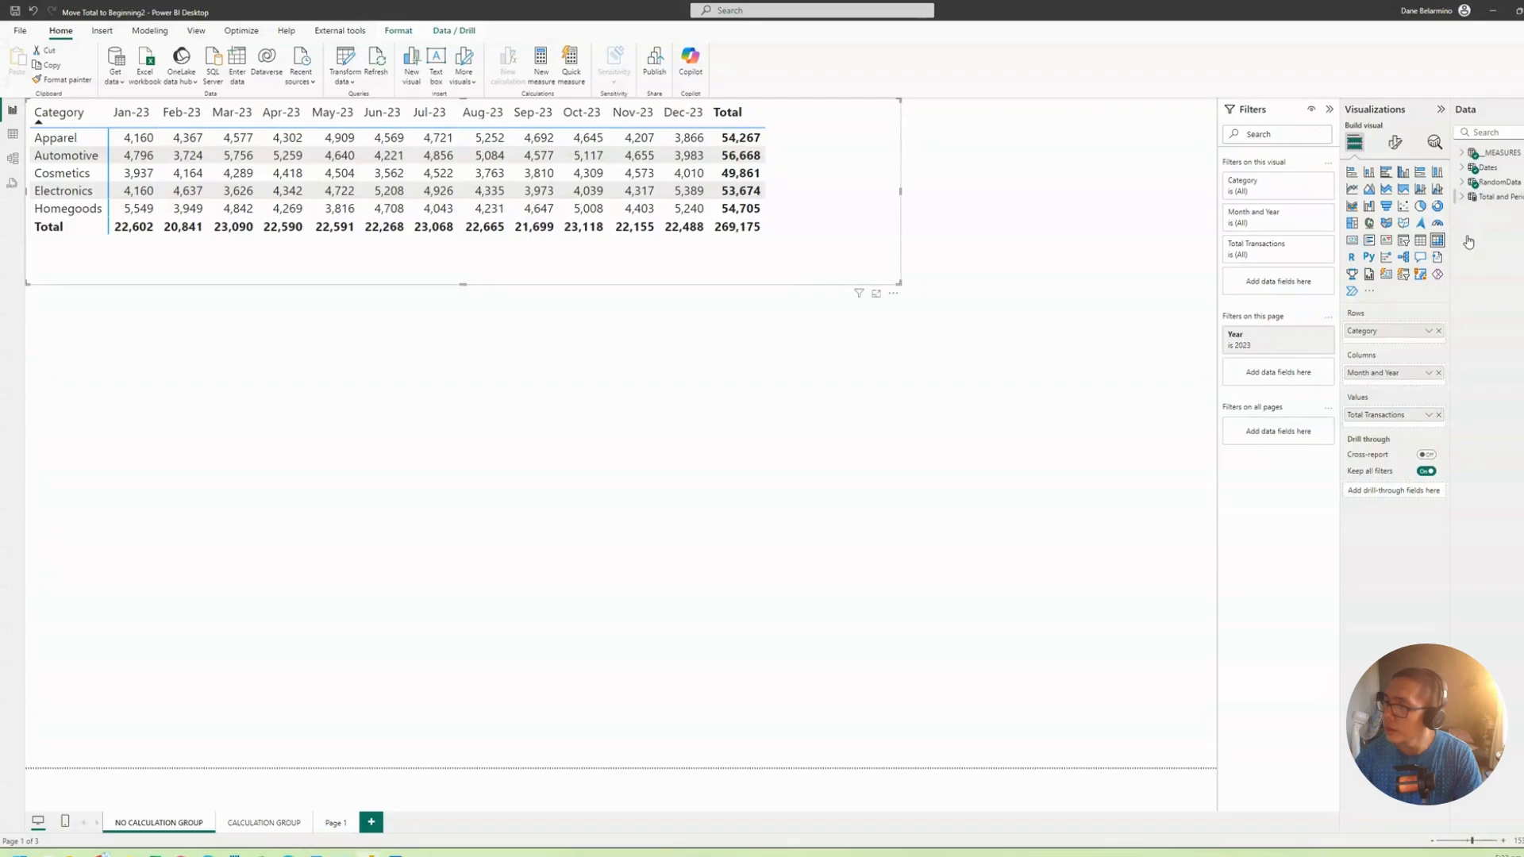
Step: Create a visual from the Total and Period table's Month and Year field on the empty canvas below the matrix and enlarge it
{"action": "left_click", "coordinate": [1465, 198]}
{"action": "left_click", "coordinate": [1463, 198]}
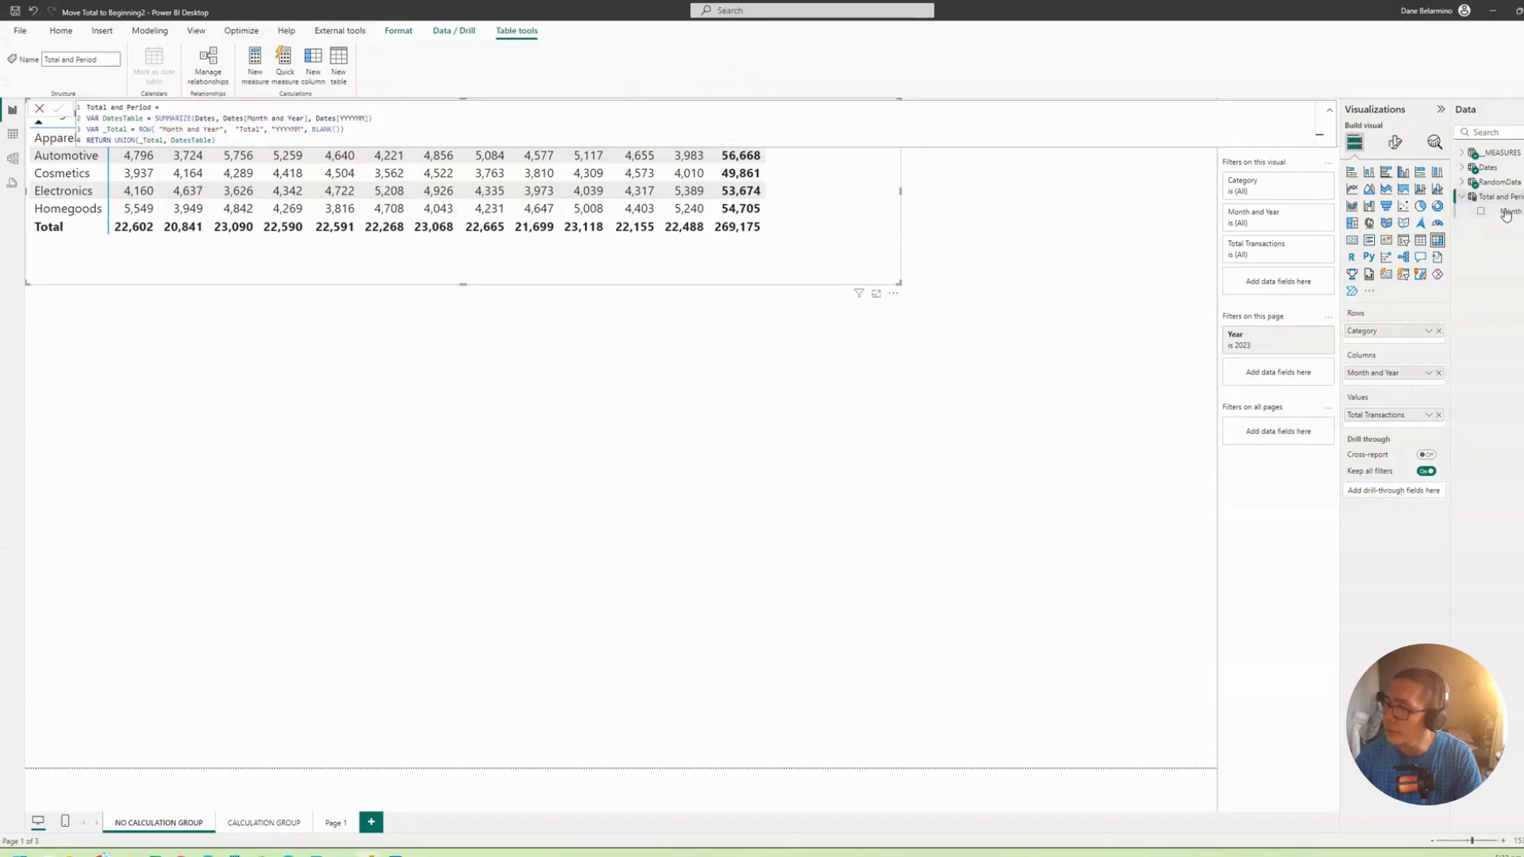
{"action": "left_click_drag", "start_coordinate": [1505, 214], "coordinate": [915, 498]}
{"action": "left_click_drag", "start_coordinate": [998, 560], "coordinate": [963, 767]}
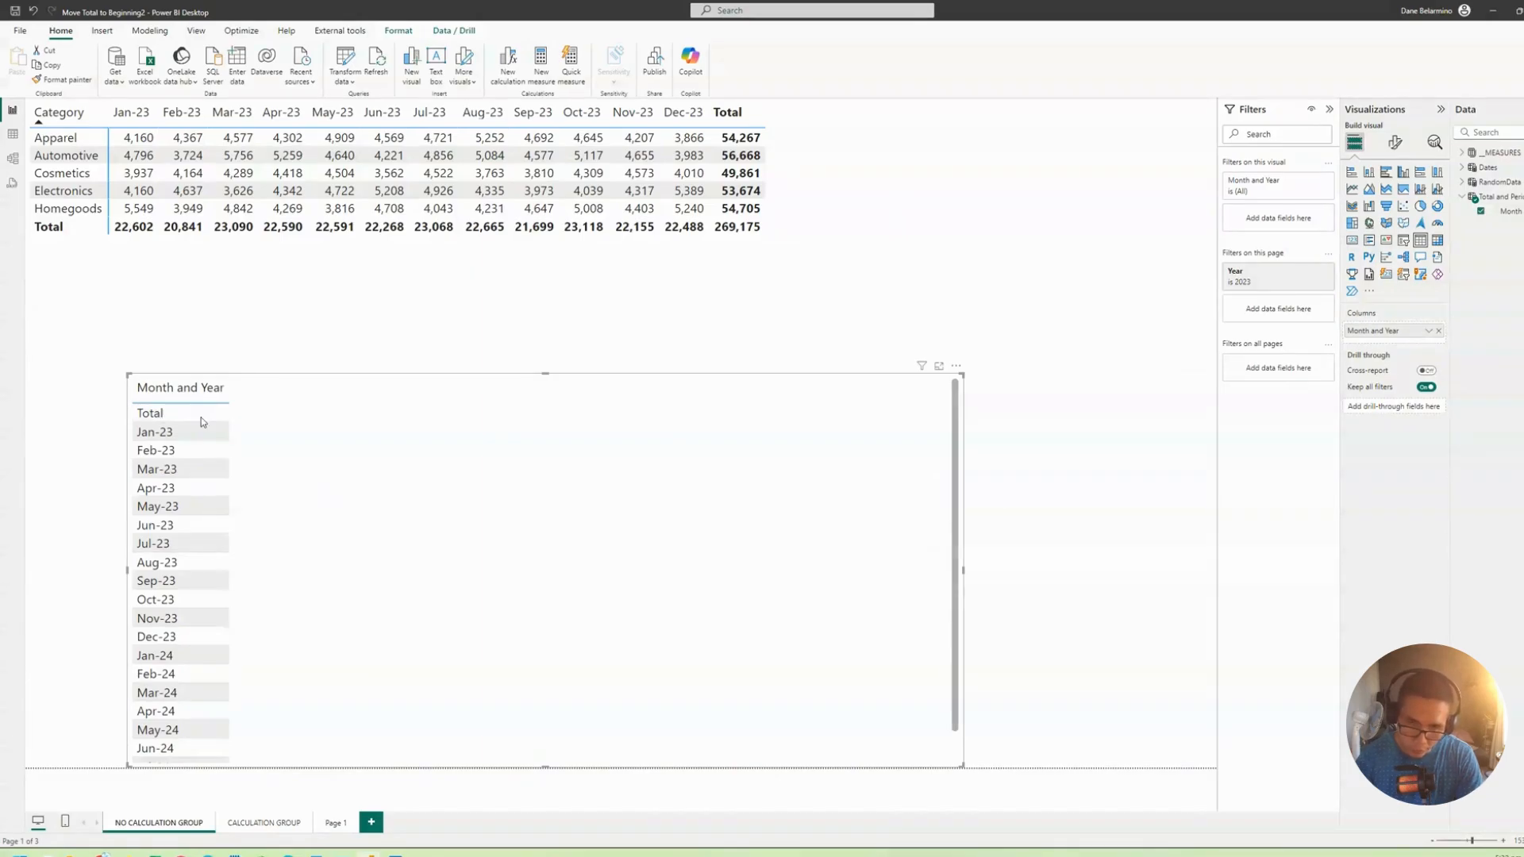
Step: Move and shrink the Month and Year table, and place a copy of the category matrix near the bottom of the page
{"action": "left_click_drag", "start_coordinate": [484, 438], "coordinate": [738, 384]}
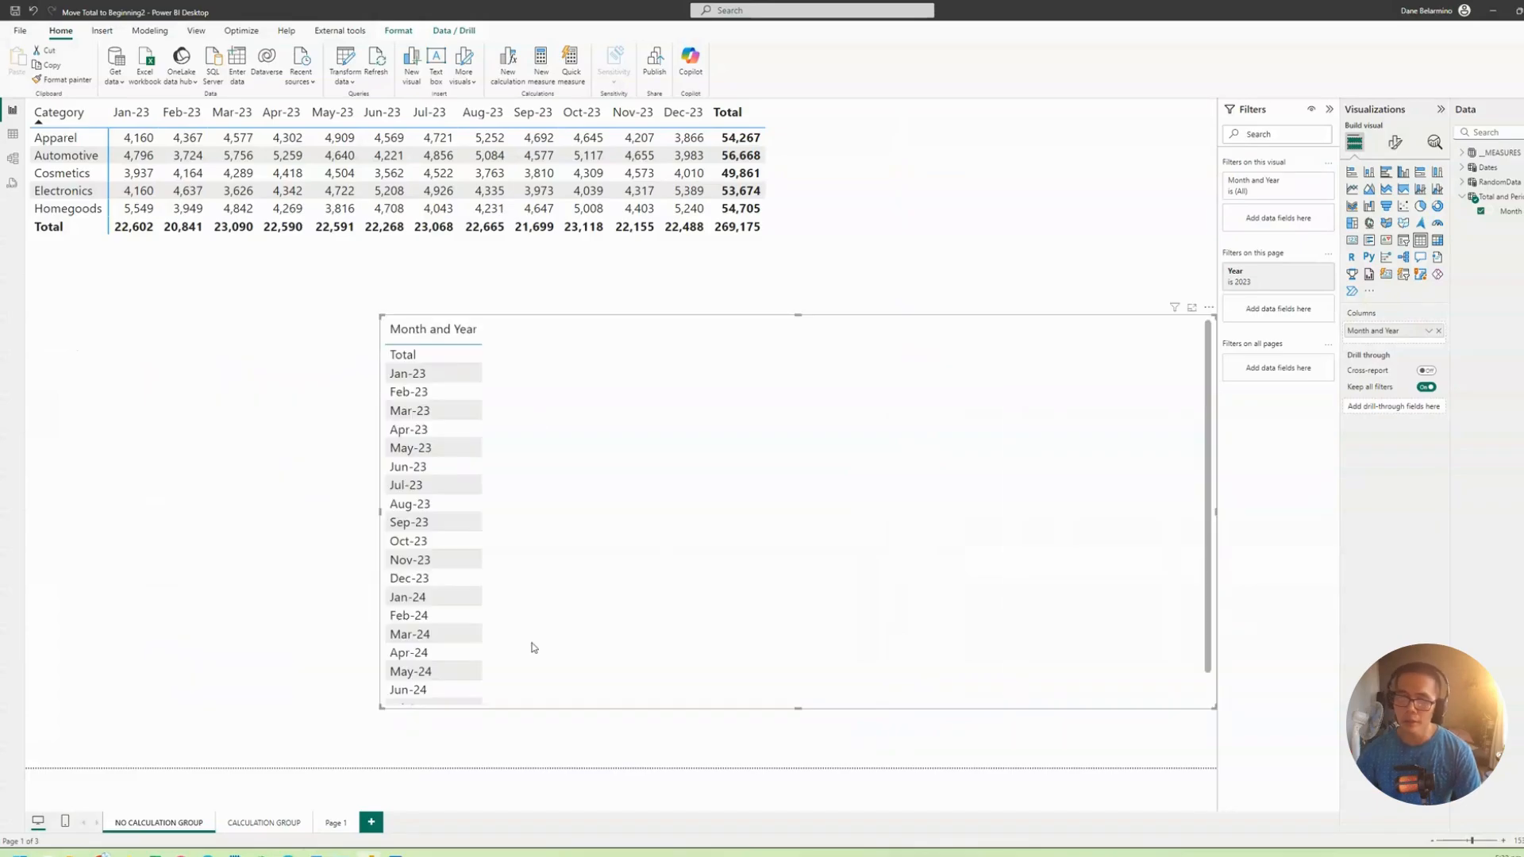
{"action": "left_click_drag", "start_coordinate": [383, 714], "coordinate": [657, 532]}
{"action": "left_click", "coordinate": [790, 140]}
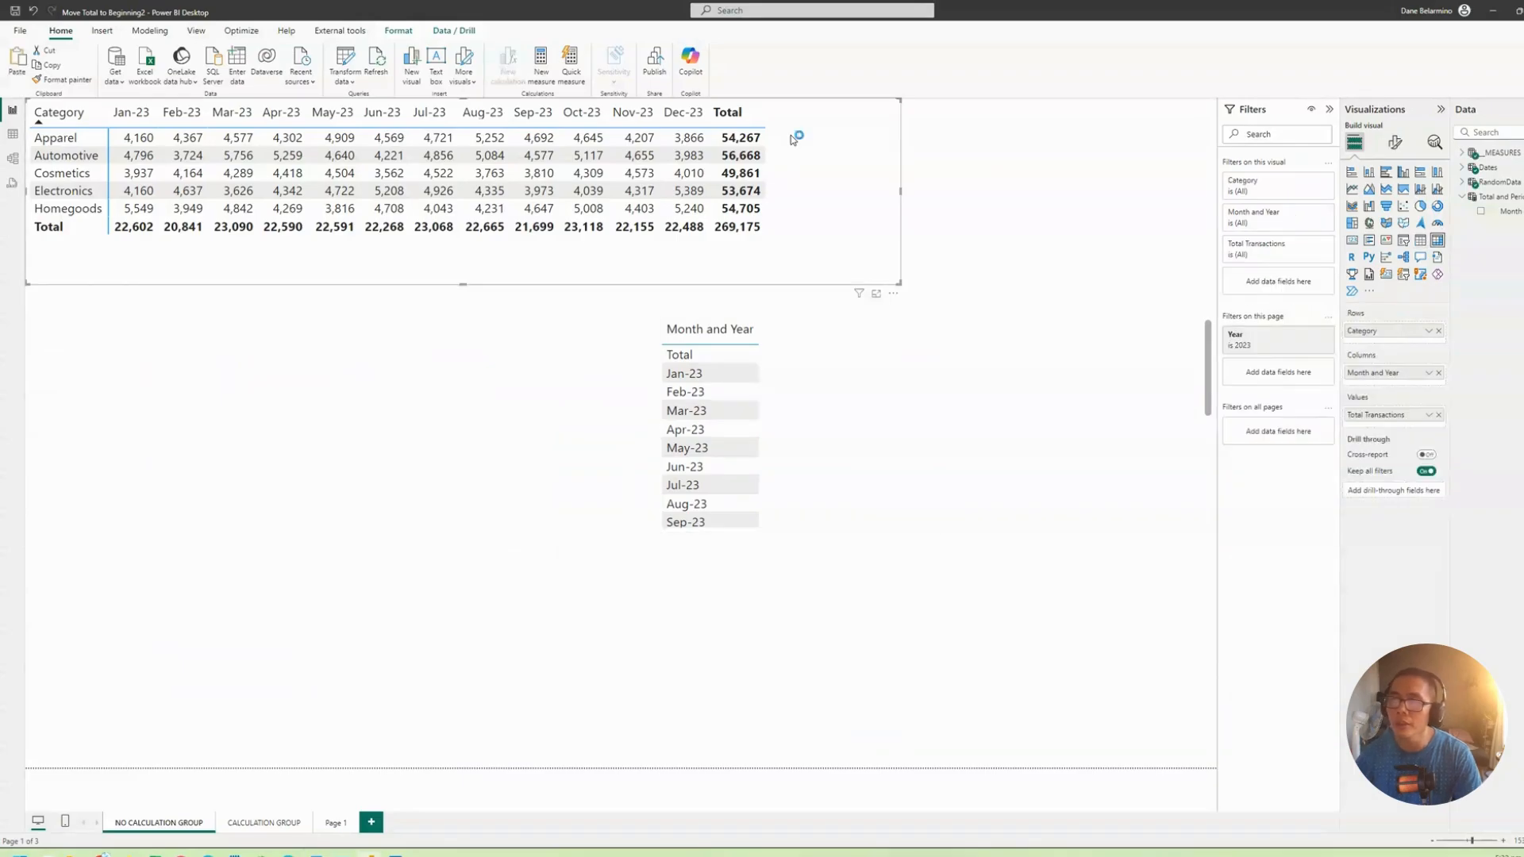
{"action": "key", "text": "ctrl+v"}
{"action": "left_click_drag", "start_coordinate": [790, 140], "coordinate": [718, 603]}
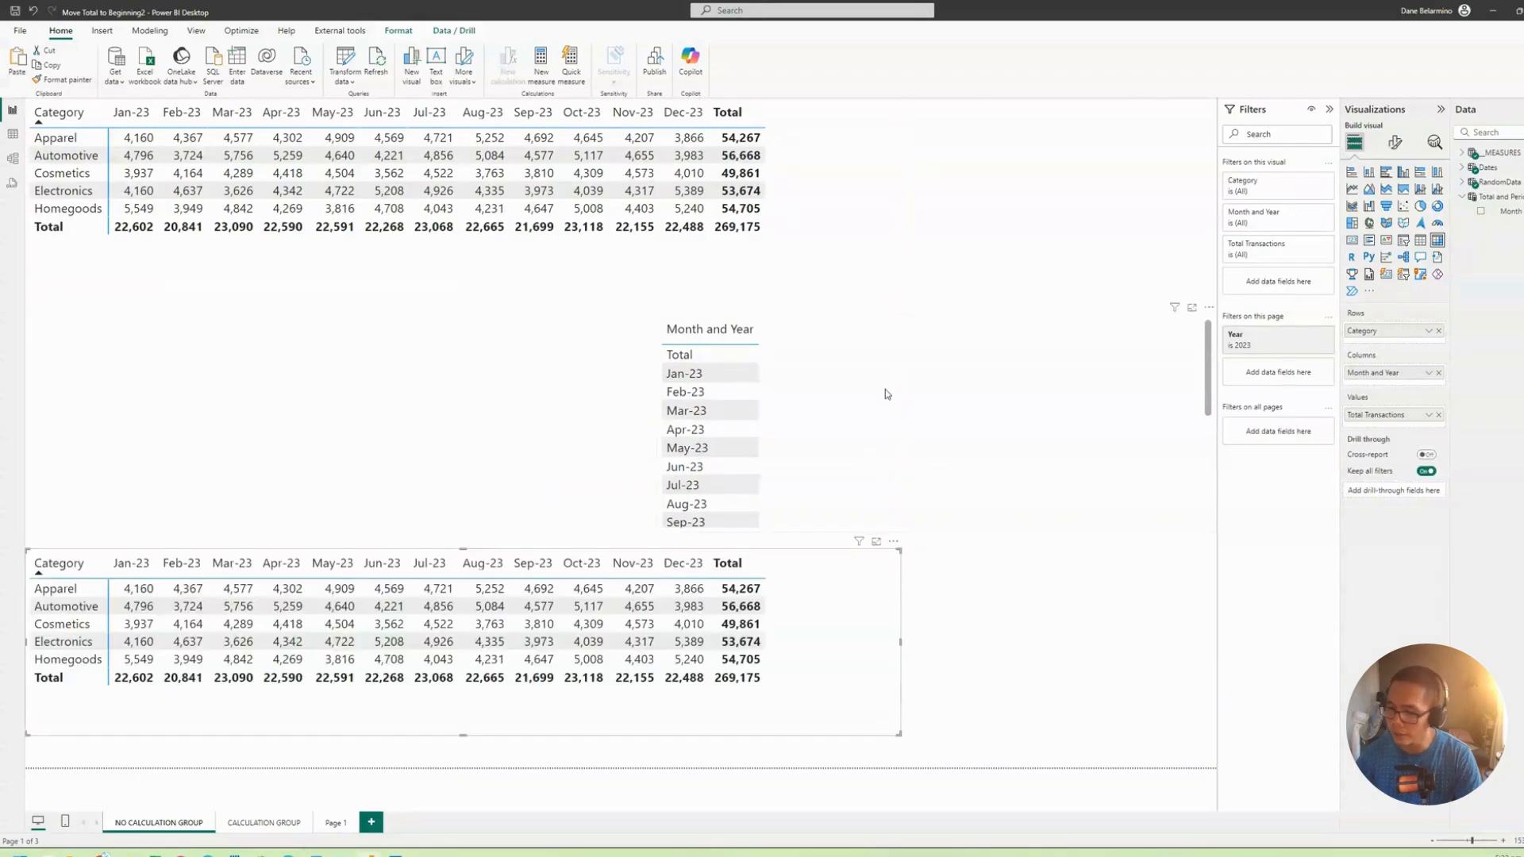
Step: Delete the Month and Year table visual and move the copied matrix up directly below the original matrix
{"action": "left_click", "coordinate": [886, 394]}
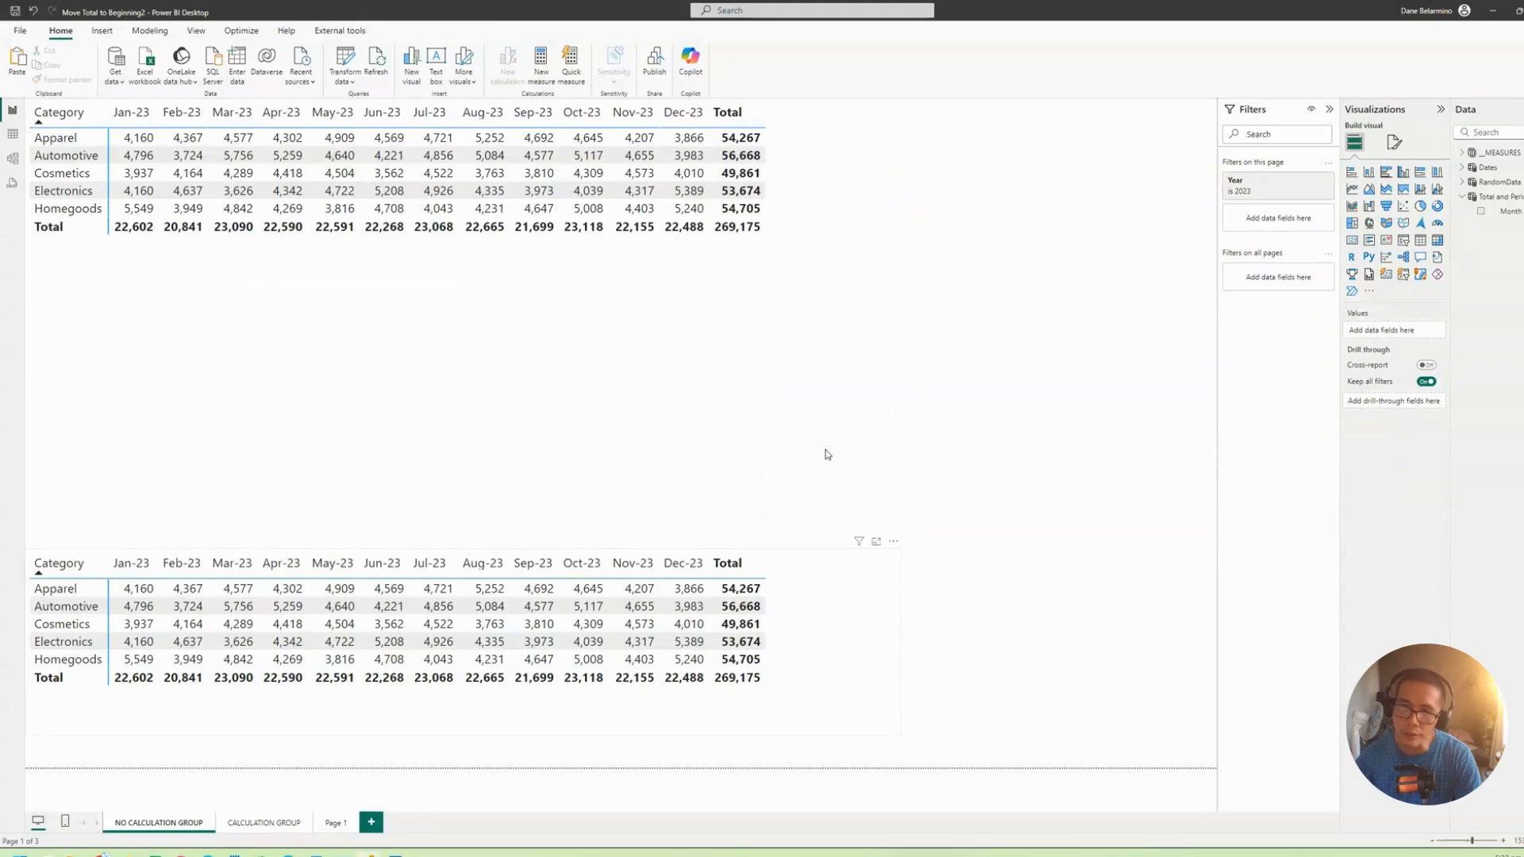
{"action": "left_click_drag", "start_coordinate": [816, 639], "coordinate": [823, 376]}
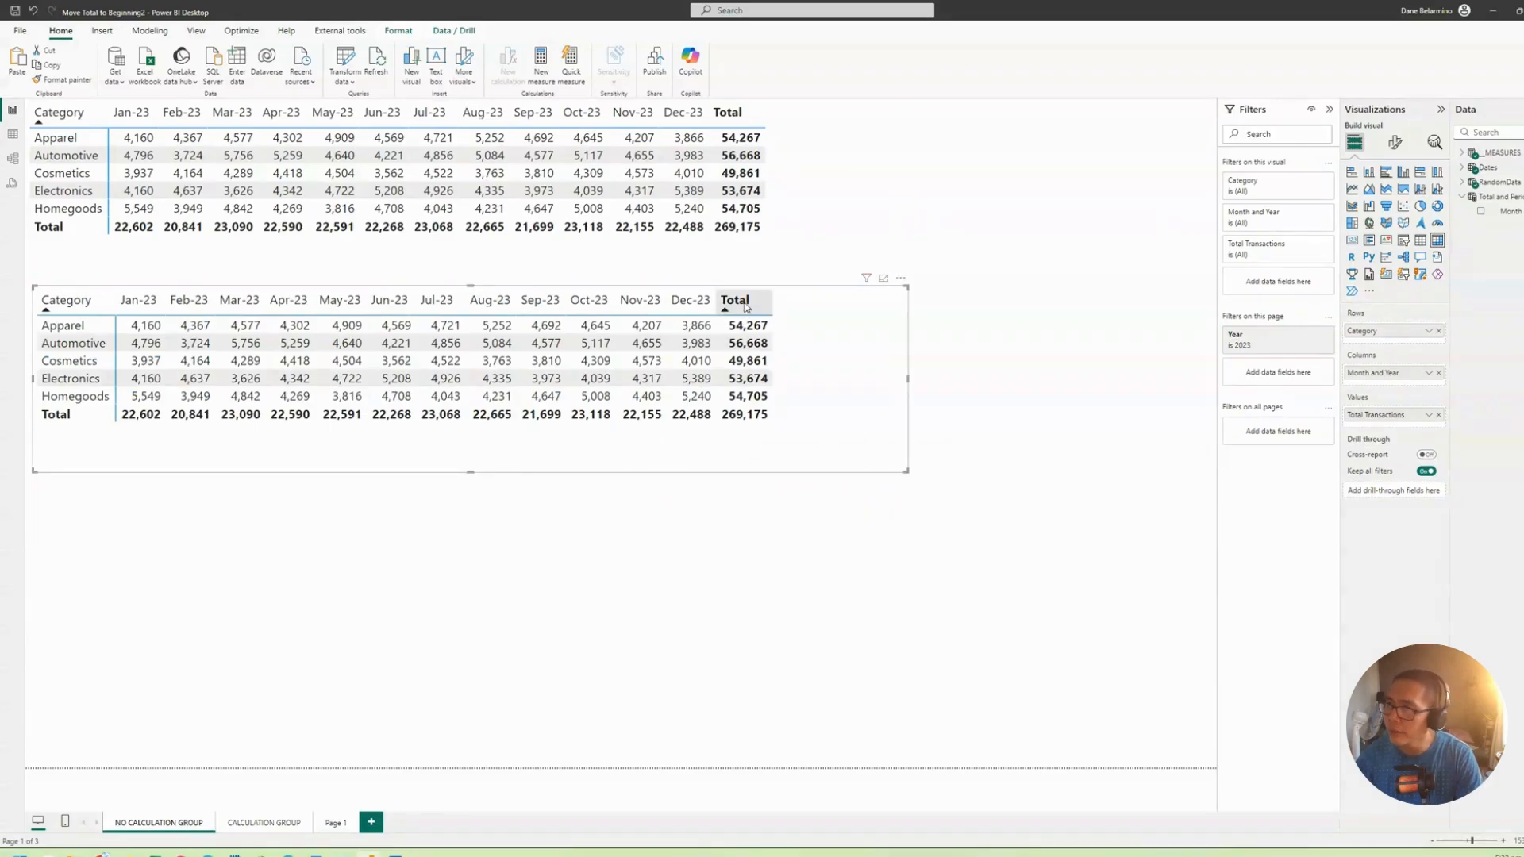
Step: Create a new measure in the Total and Period table
{"action": "left_click", "coordinate": [1511, 201]}
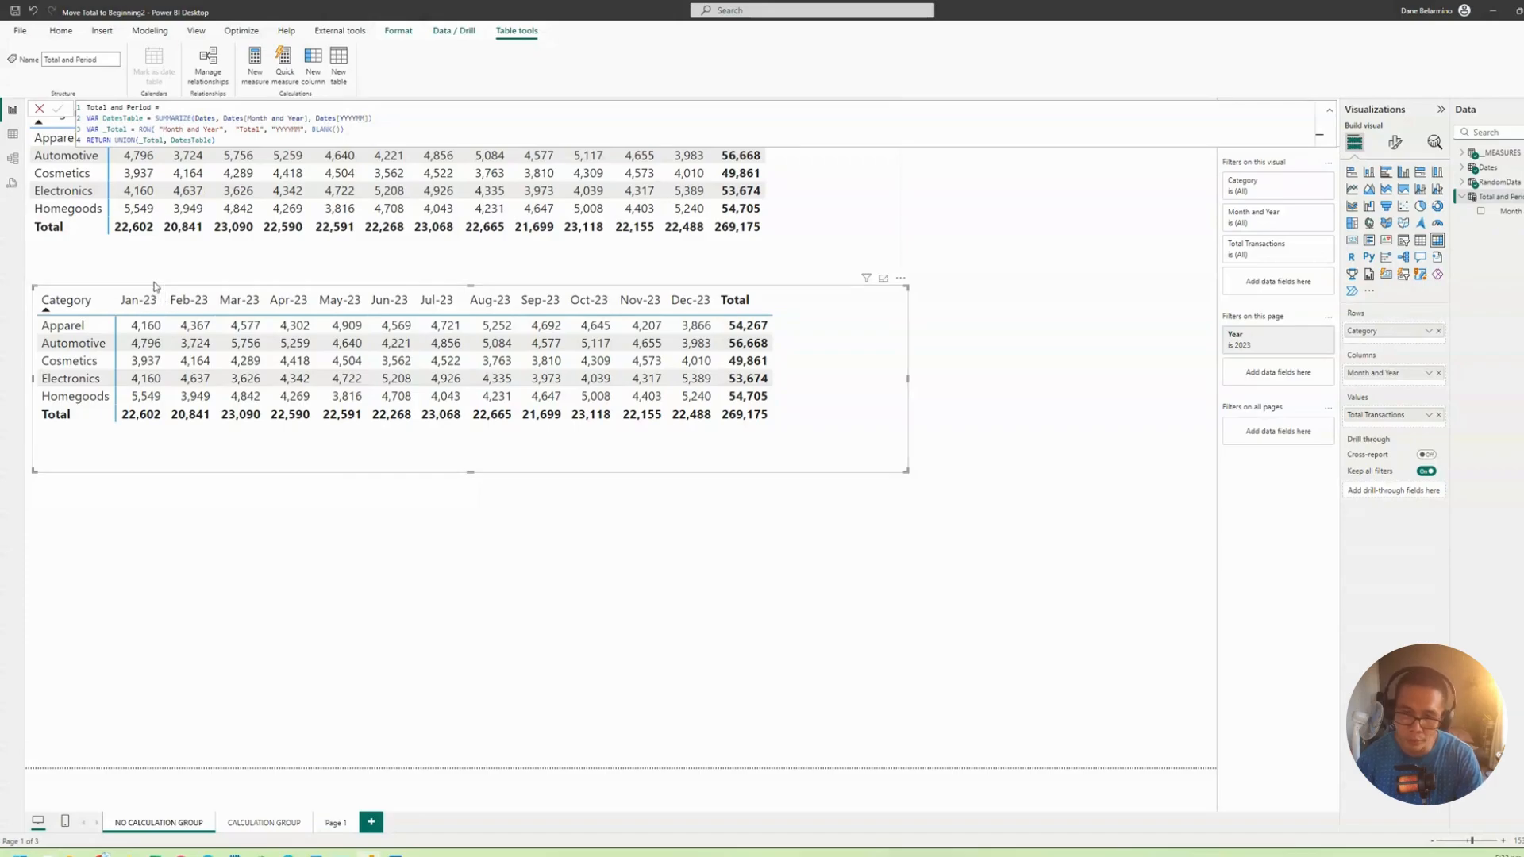
{"action": "right_click", "coordinate": [1510, 212]}
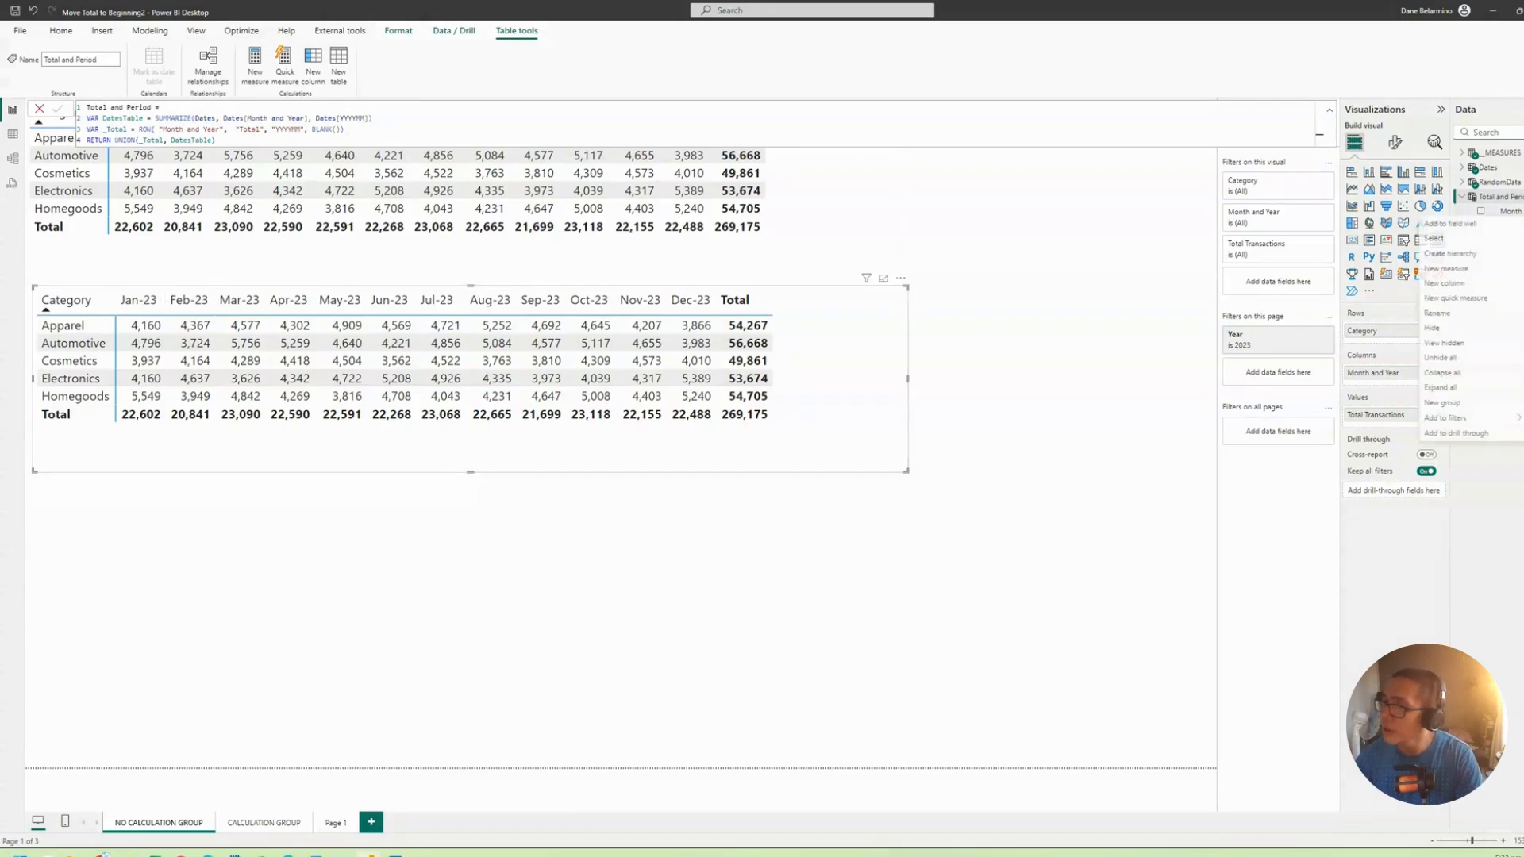
{"action": "left_click", "coordinate": [1451, 273]}
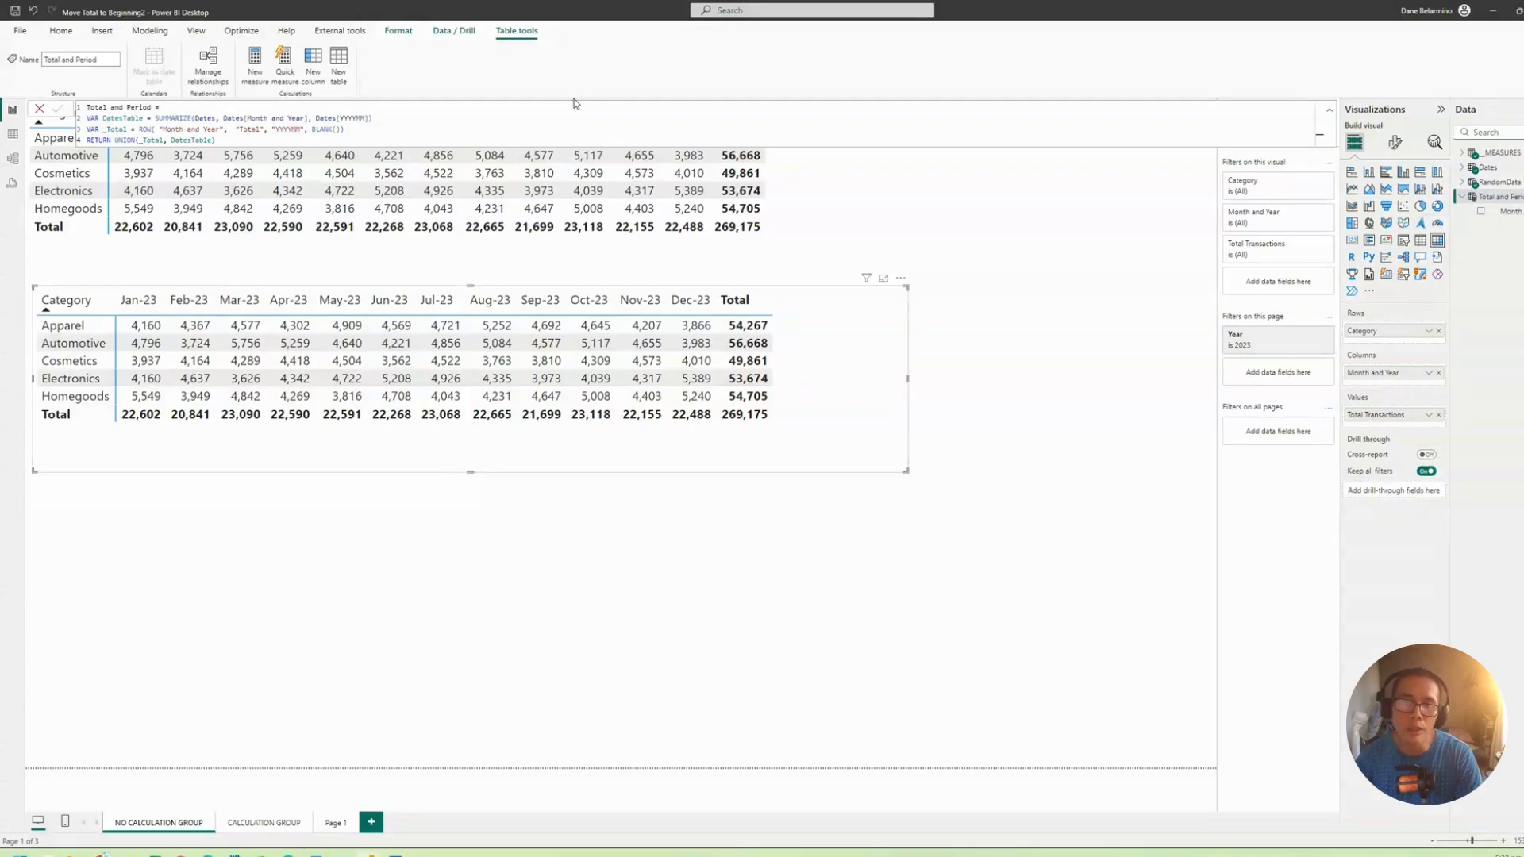
{"action": "key", "text": "Return"}
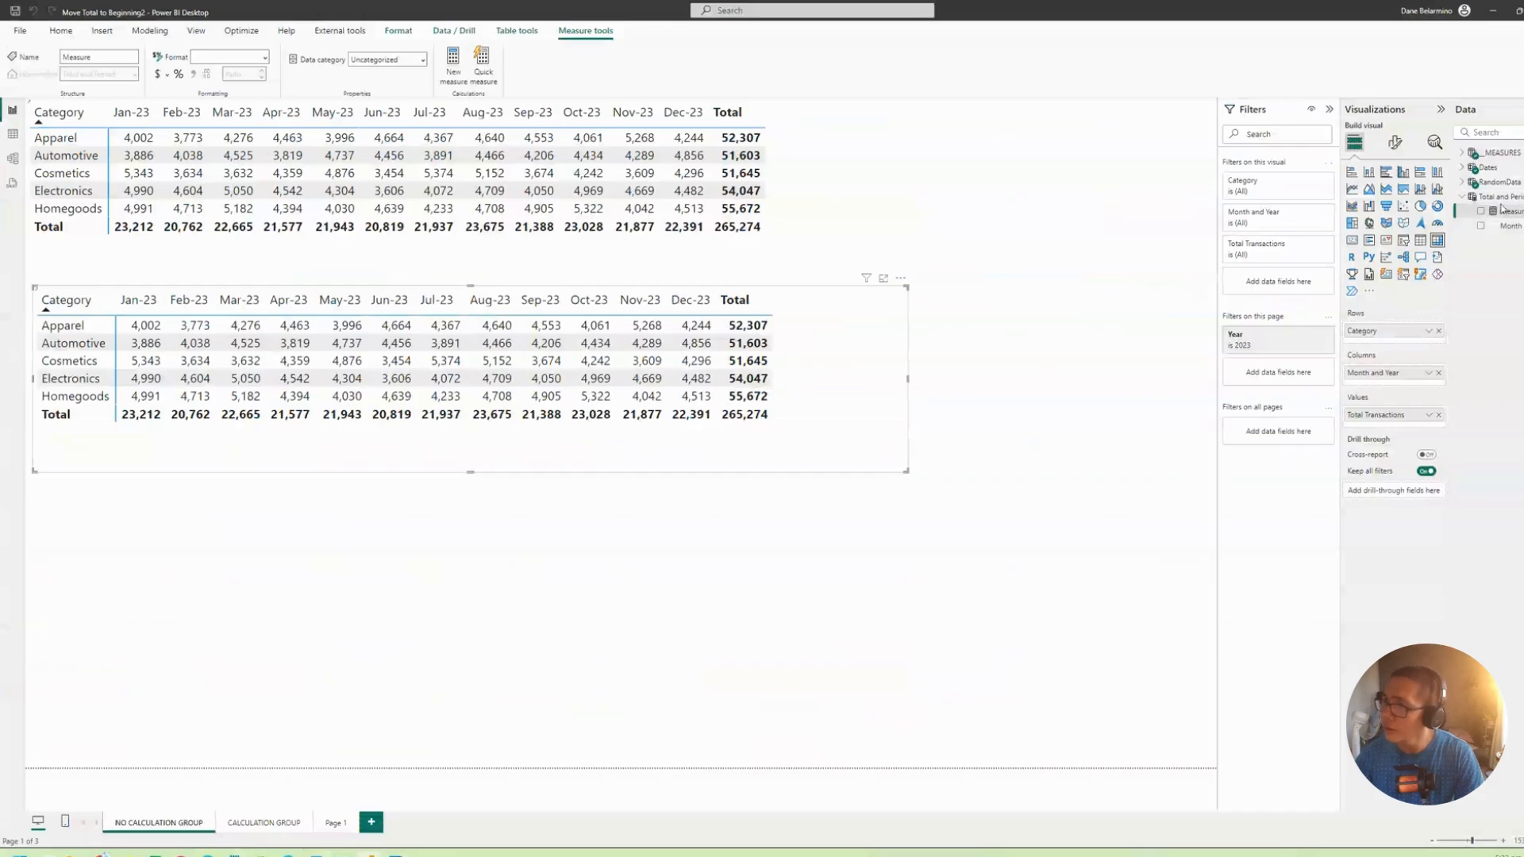
{"action": "left_click", "coordinate": [1505, 212]}
{"action": "left_click", "coordinate": [1507, 200]}
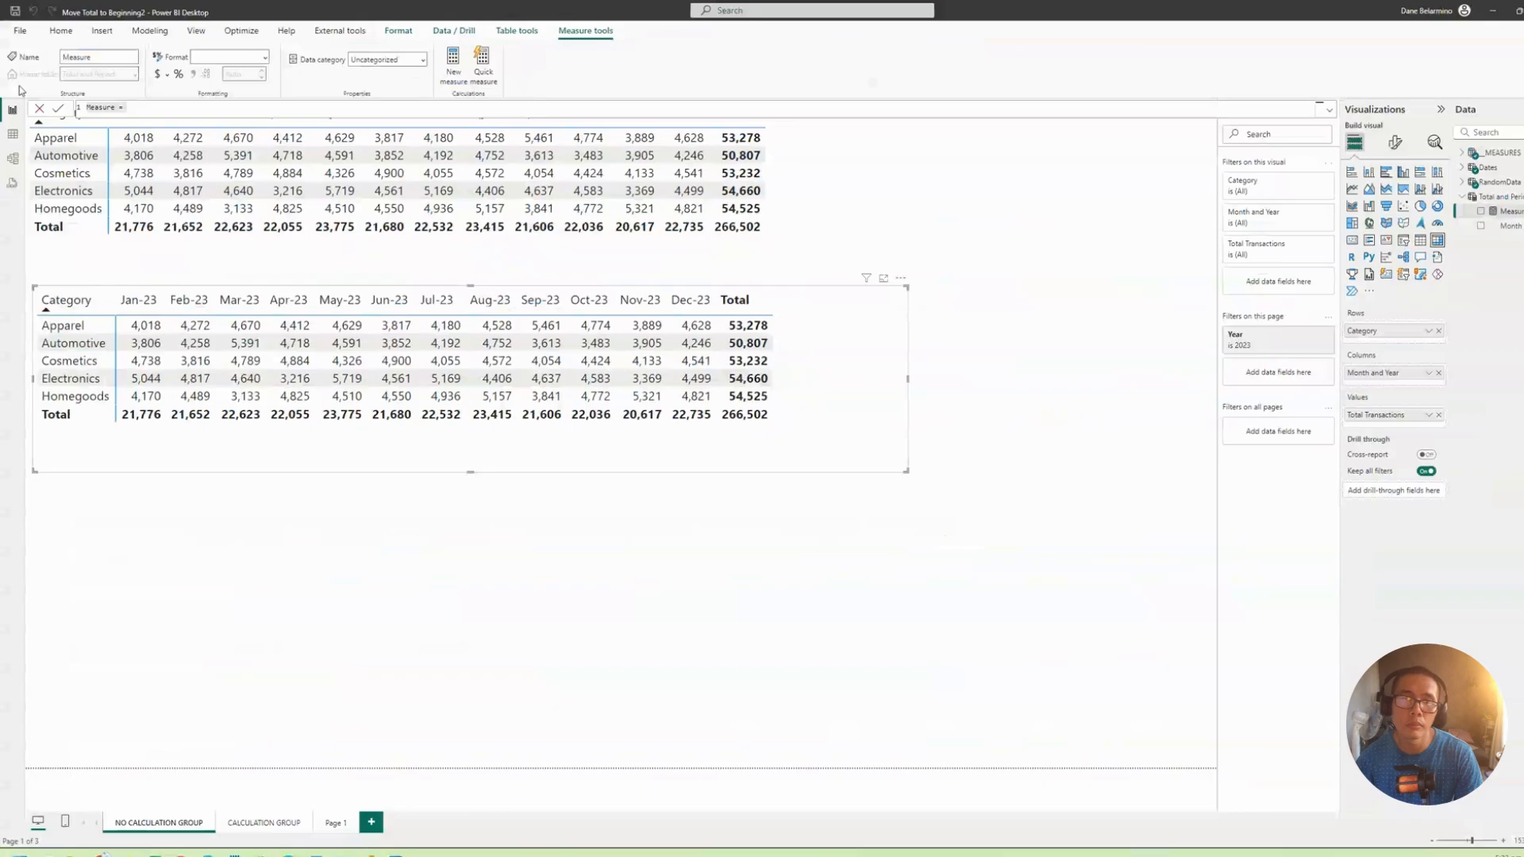
Step: Replace the default measure name in the formula with "Value with Total ="
{"action": "left_click_drag", "start_coordinate": [85, 107], "coordinate": [124, 107]}
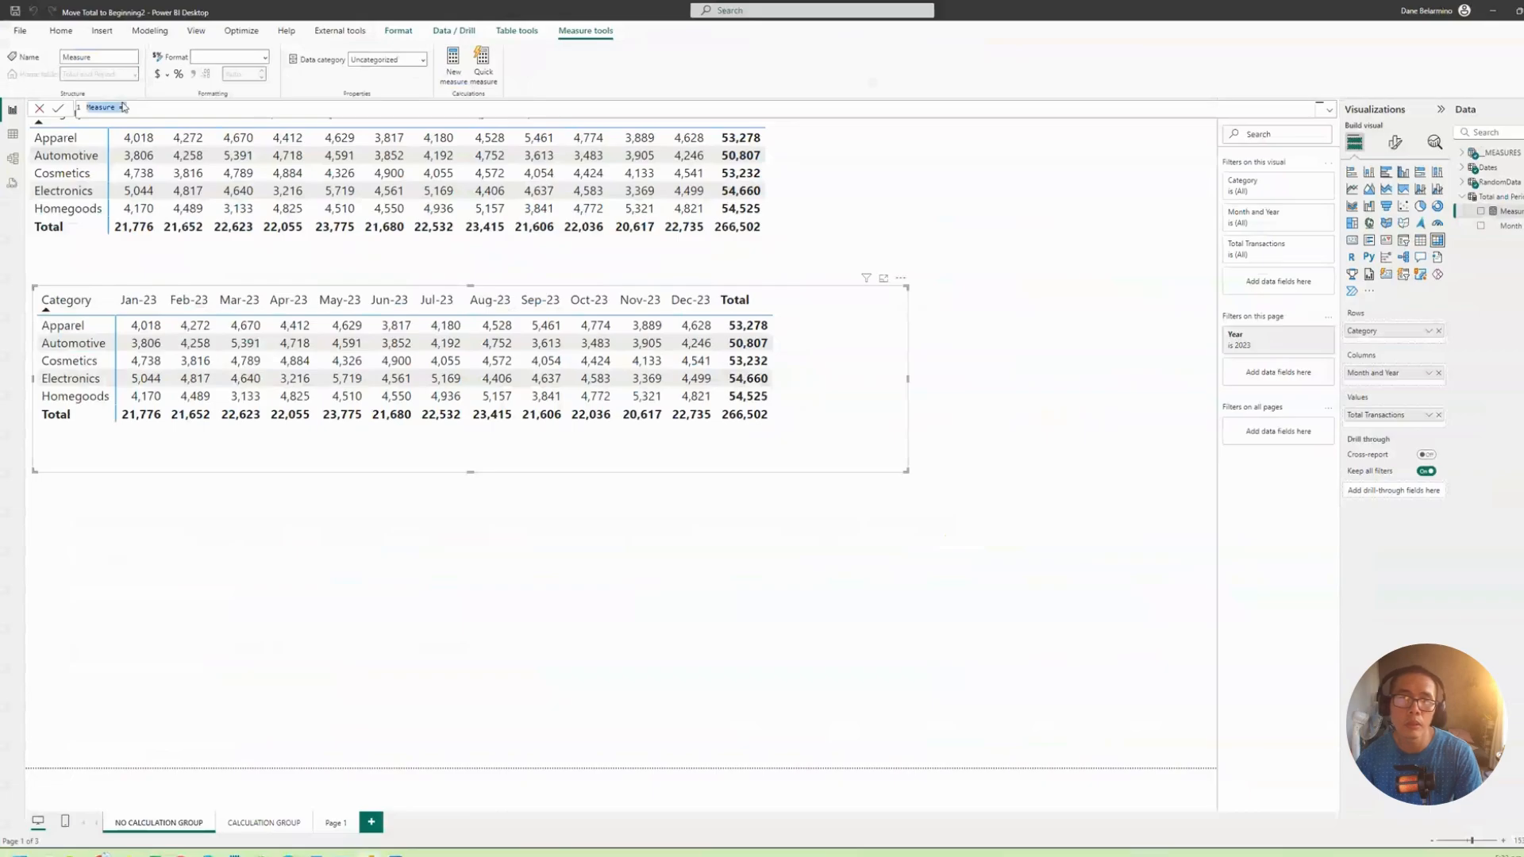
{"action": "type", "text": "Total"}
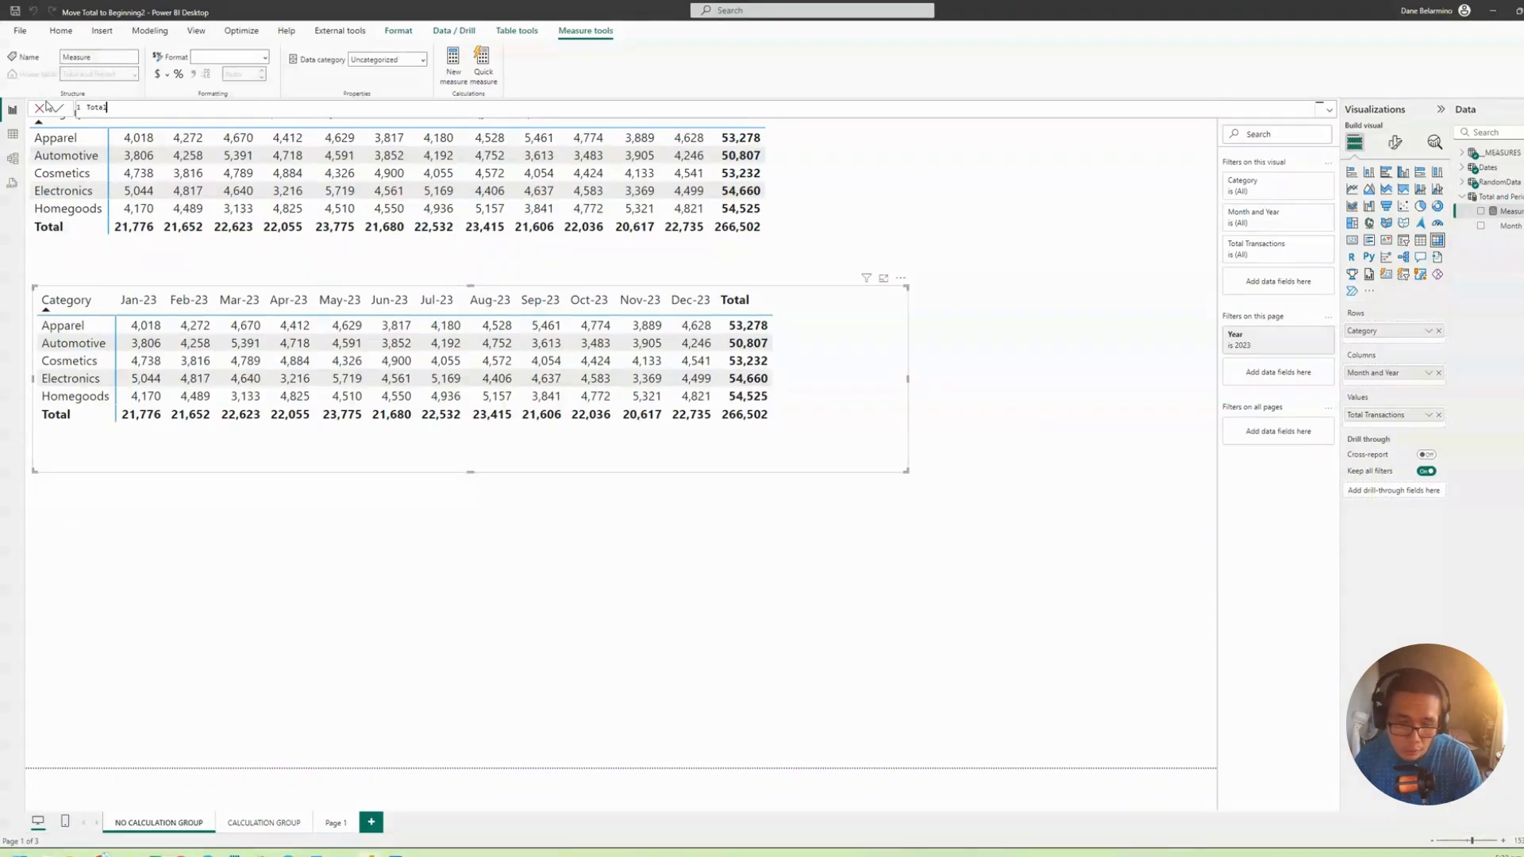
{"action": "key", "text": "BackSpace"}
{"action": "key", "text": "BackSpace"}
{"action": "key", "text": "BackSpace"}
{"action": "key", "text": "BackSpace"}
{"action": "key", "text": "BackSpace"}
{"action": "type", "text": "Value"}
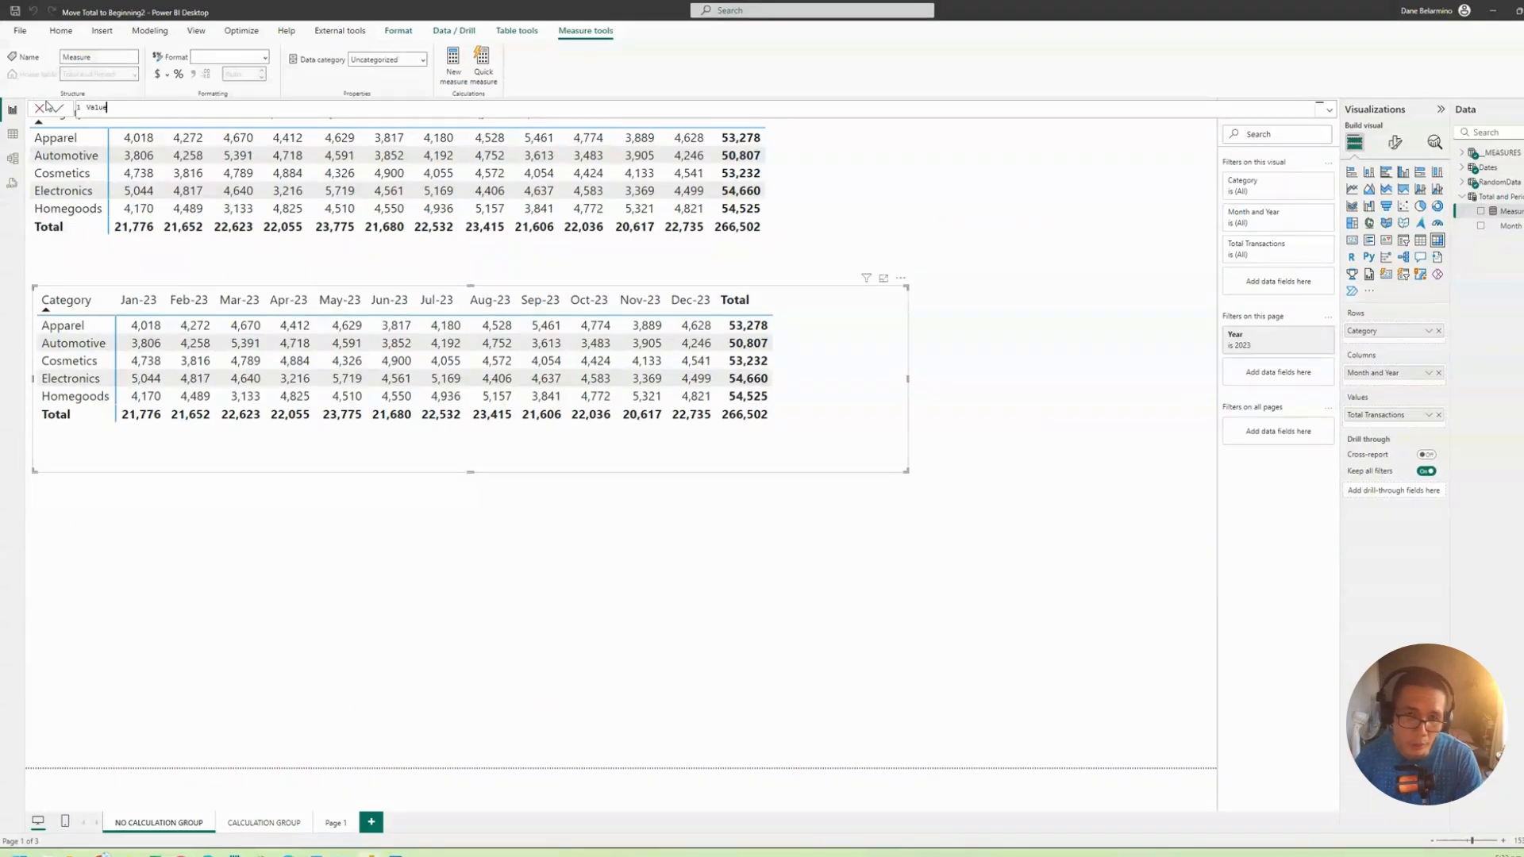
{"action": "type", "text": " with Total ="}
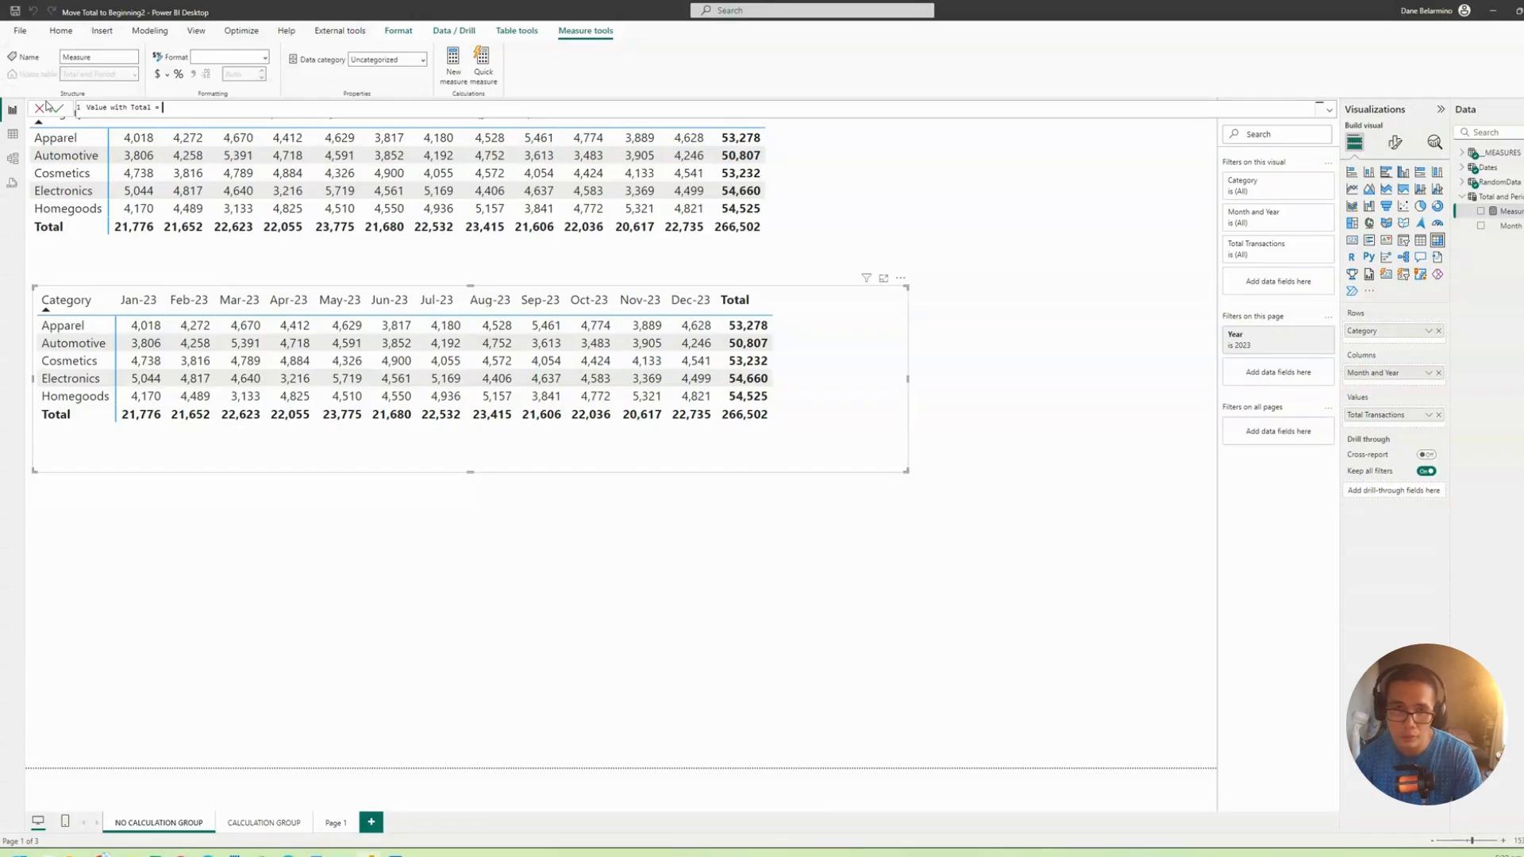
Step: Start an IF on a new formula line, testing whether SELECTEDVALUE('Total and Period'[Month and Year]) = "Total"
{"action": "key", "text": "shift+Return"}
{"action": "type", "text": "if"}
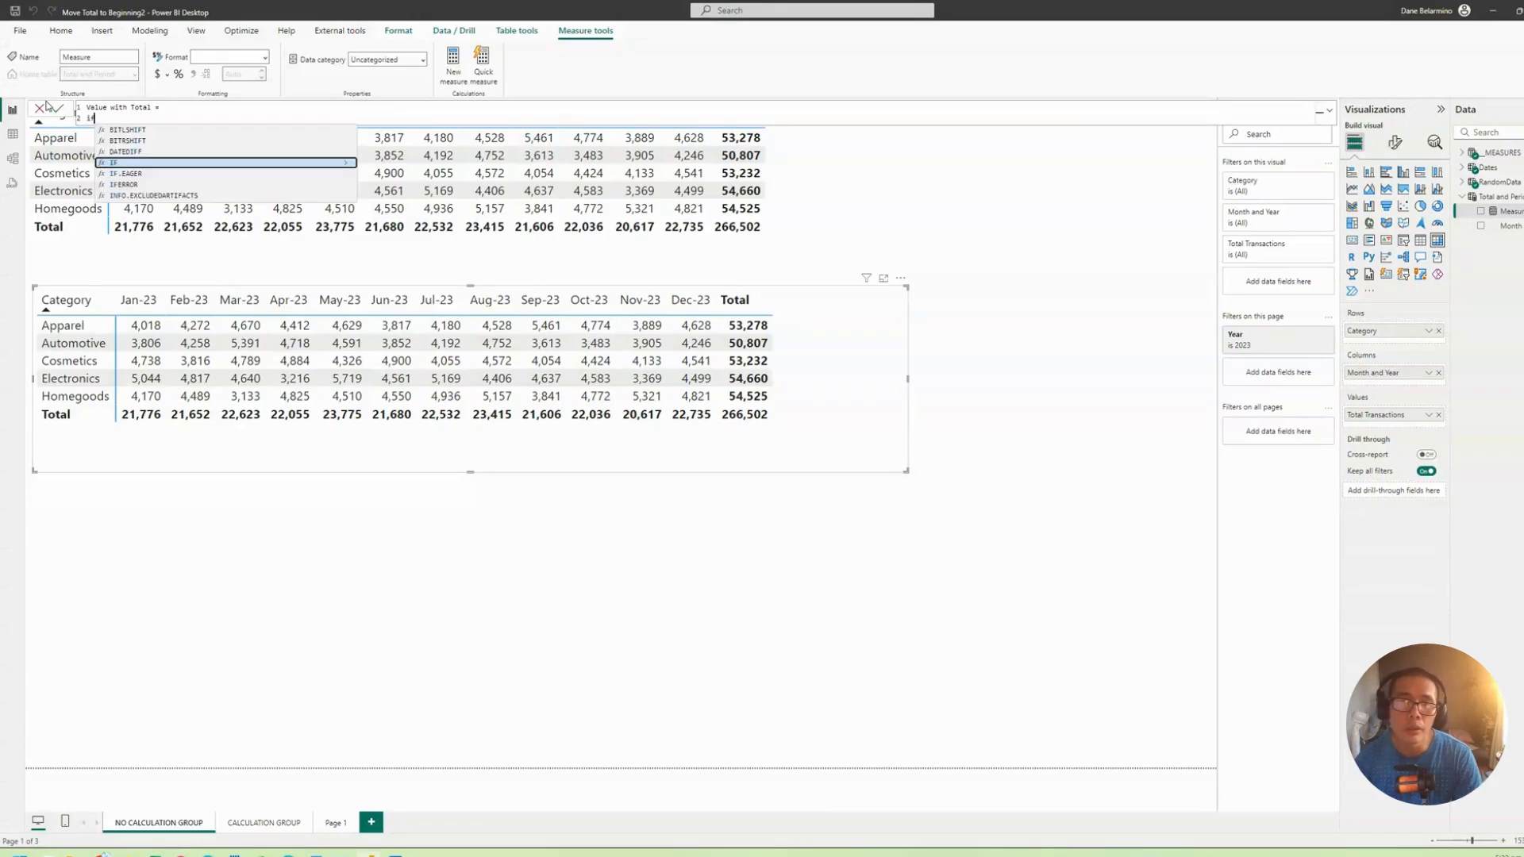
{"action": "type", "text": "("}
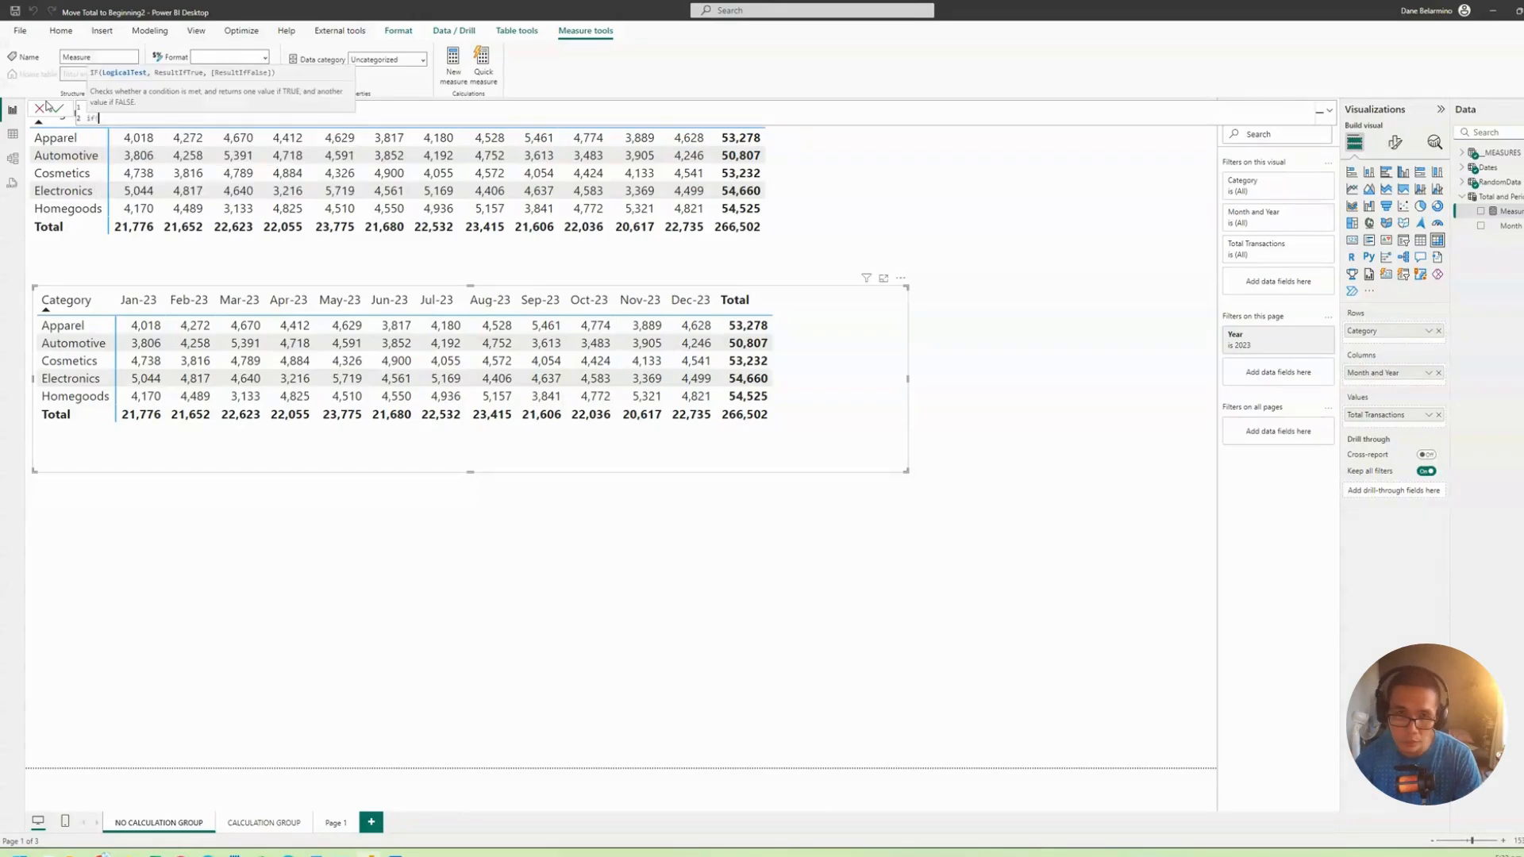
{"action": "type", "text": "selectedvalue("}
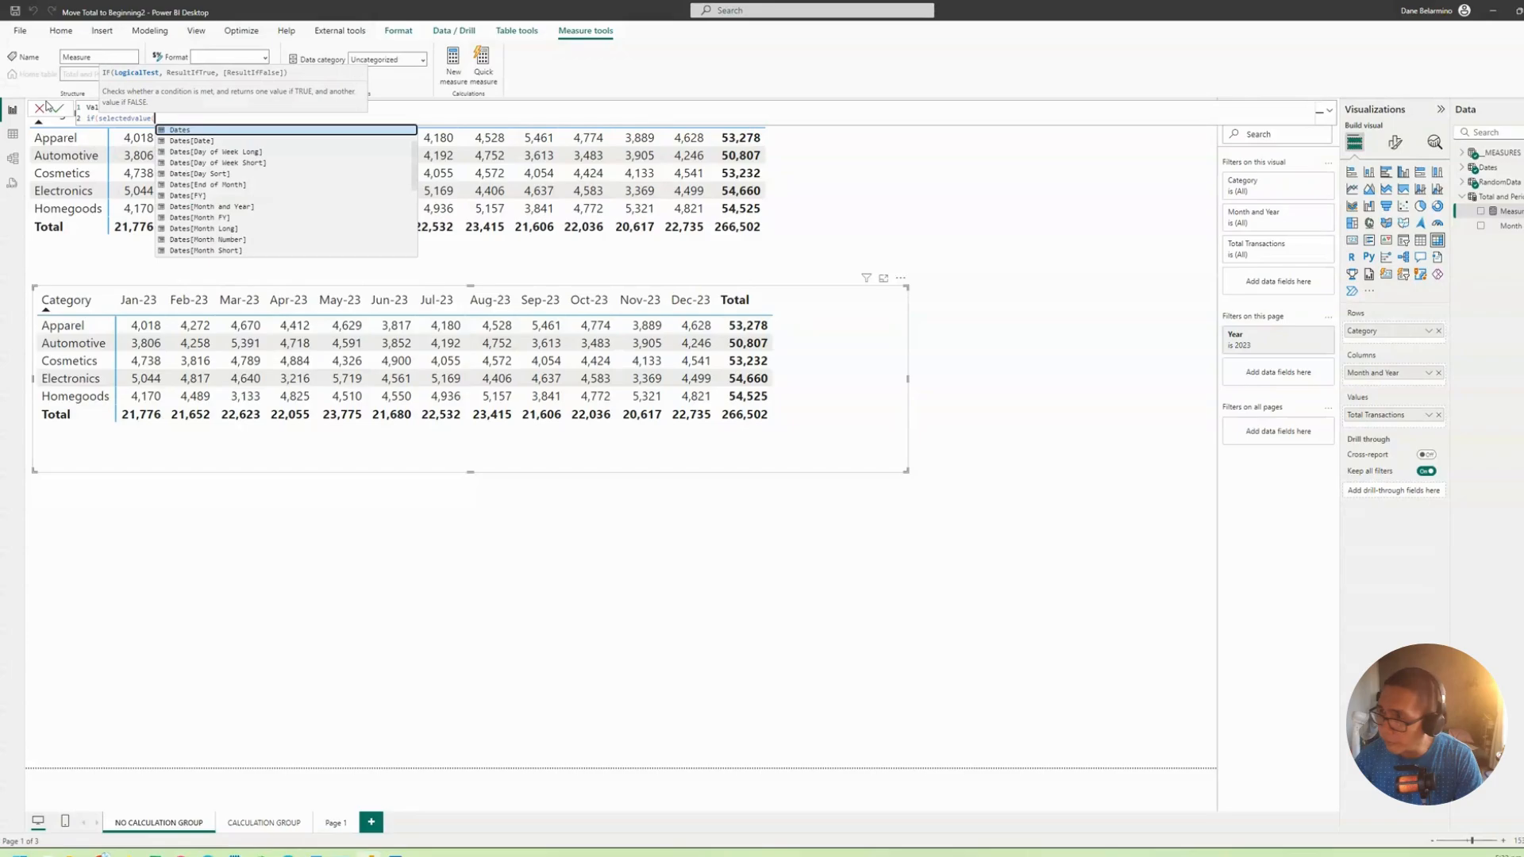
{"action": "type", "text": "total"}
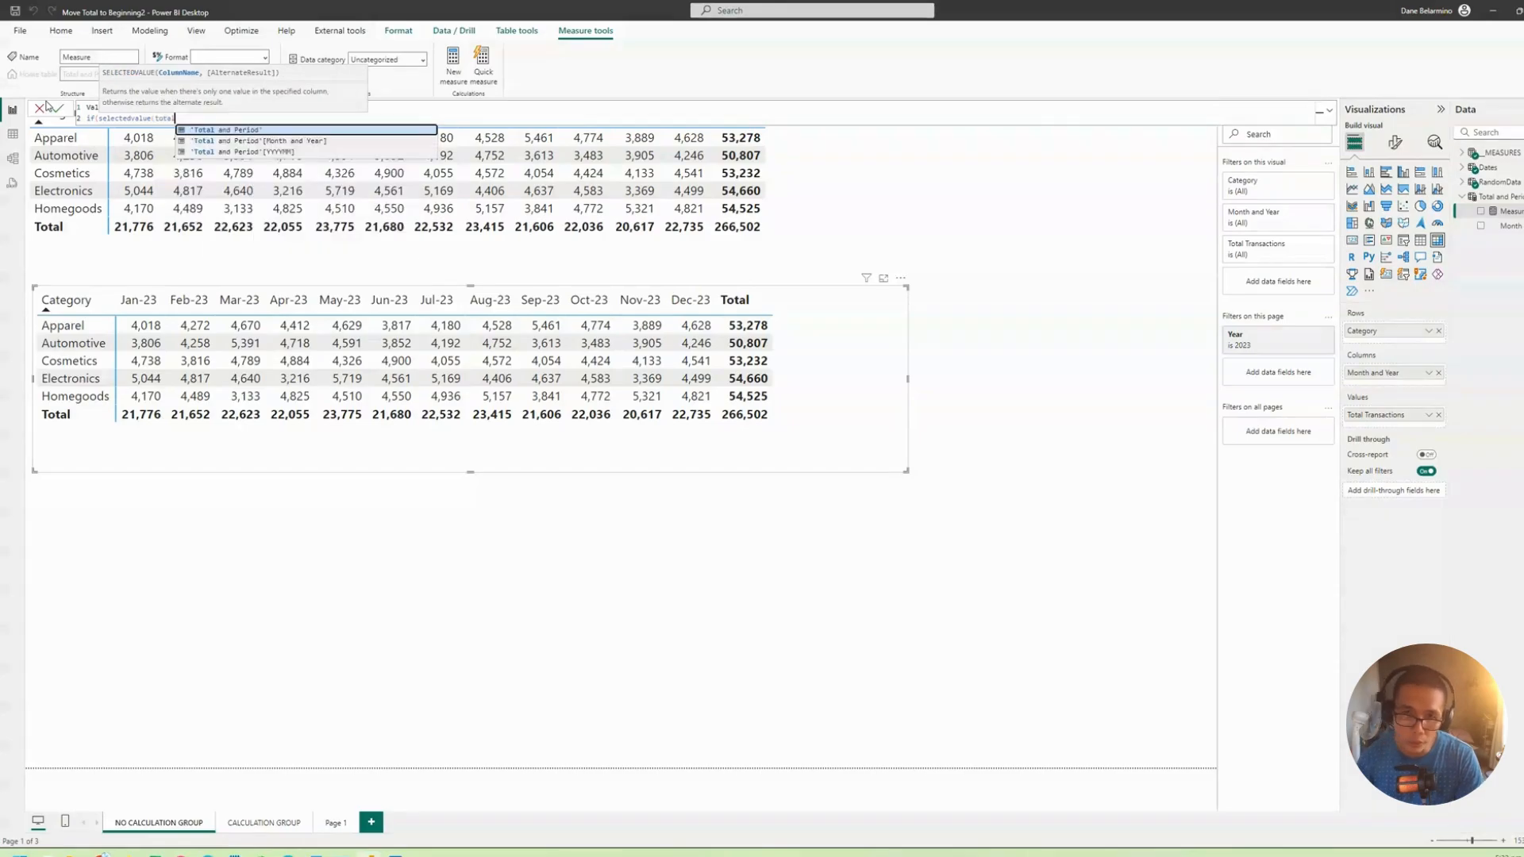
{"action": "key", "text": "Down"}
{"action": "key", "text": "Tab"}
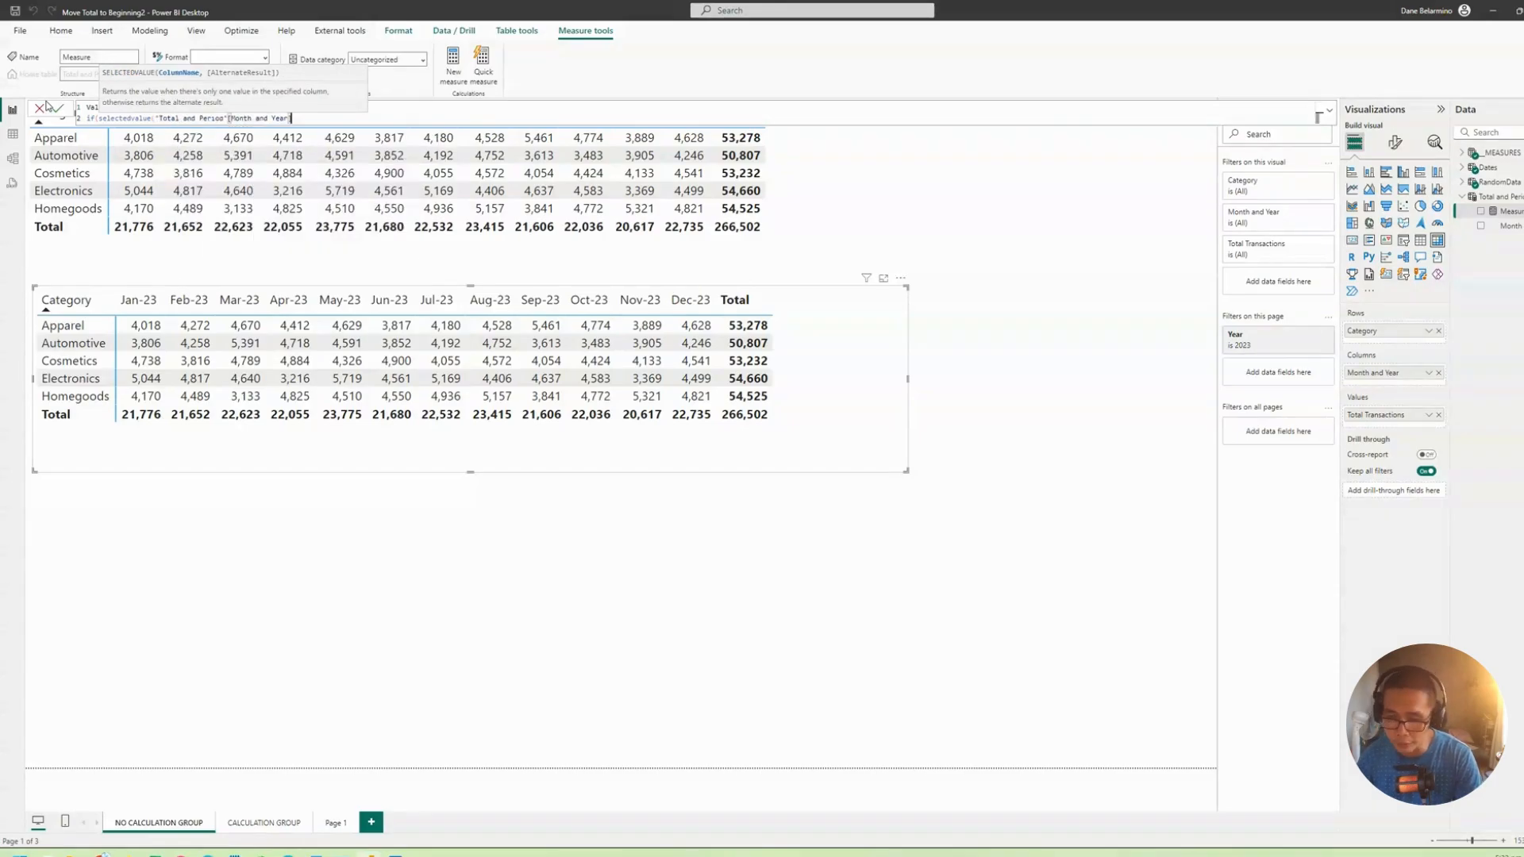
{"action": "type", "text": ") = \""}
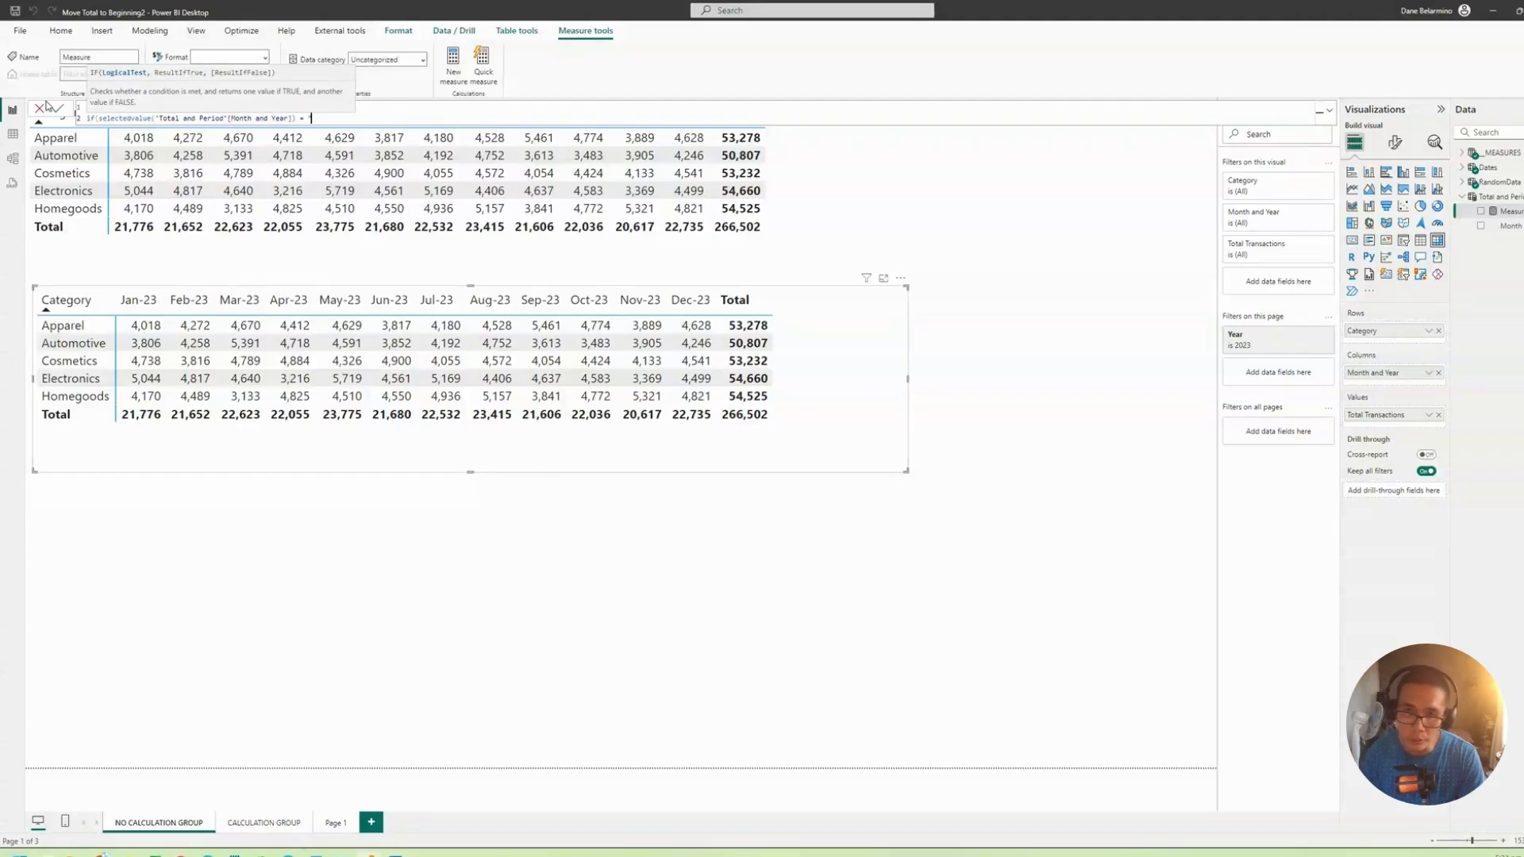
{"action": "type", "text": "Total\","}
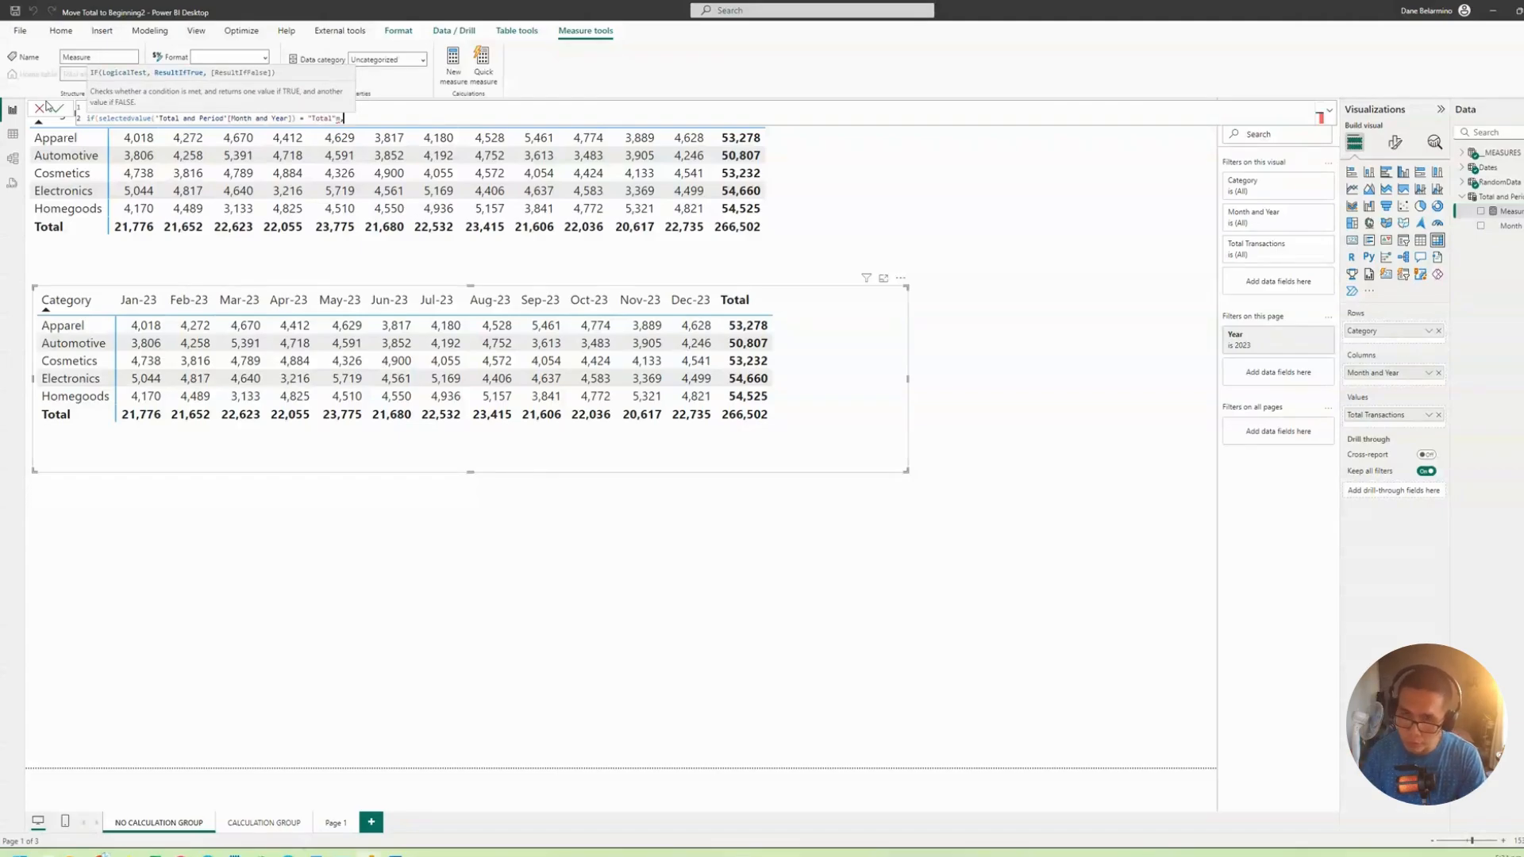
{"action": "key", "text": "BackSpace"}
{"action": "type", "text": ","}
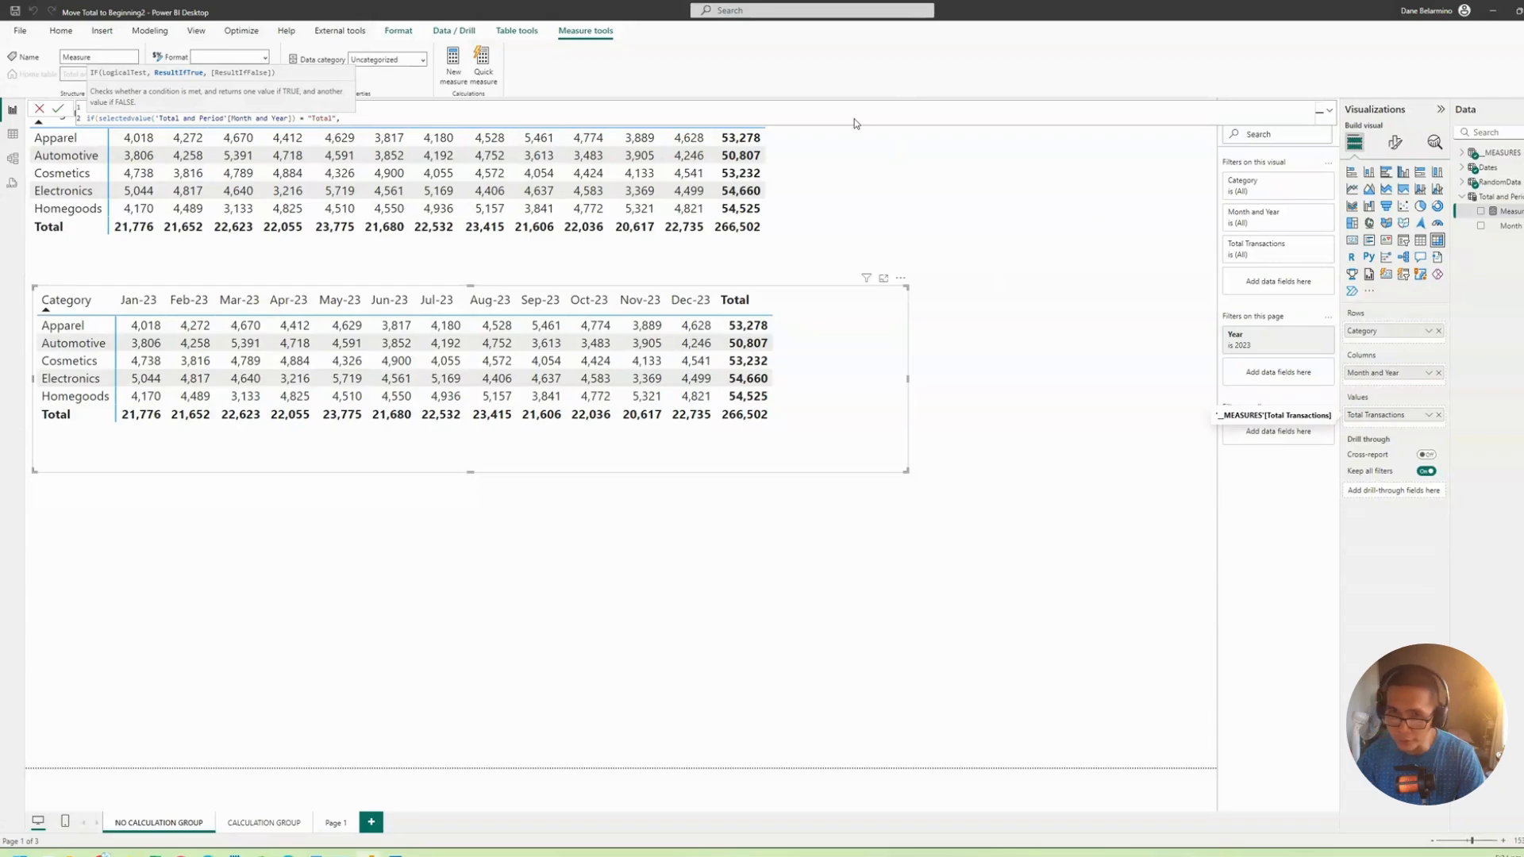
Step: Use the [Total Transactions] measure as the IF function's true result
{"action": "type", "text": "p"}
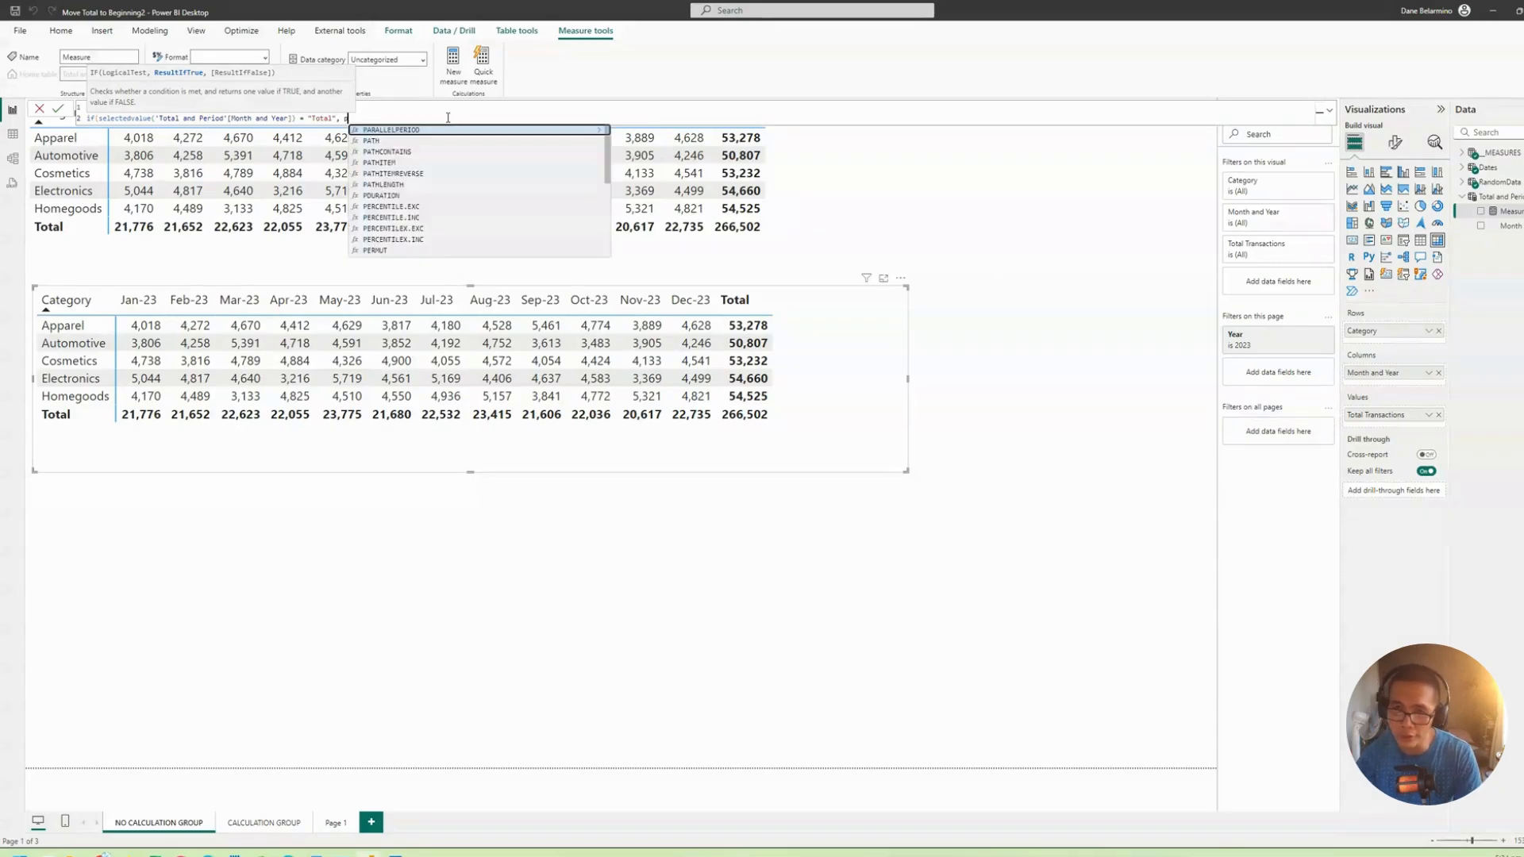
{"action": "type", "text": "td"}
{"action": "key", "text": "BackSpace"}
{"action": "key", "text": "BackSpace"}
{"action": "key", "text": "BackSpace"}
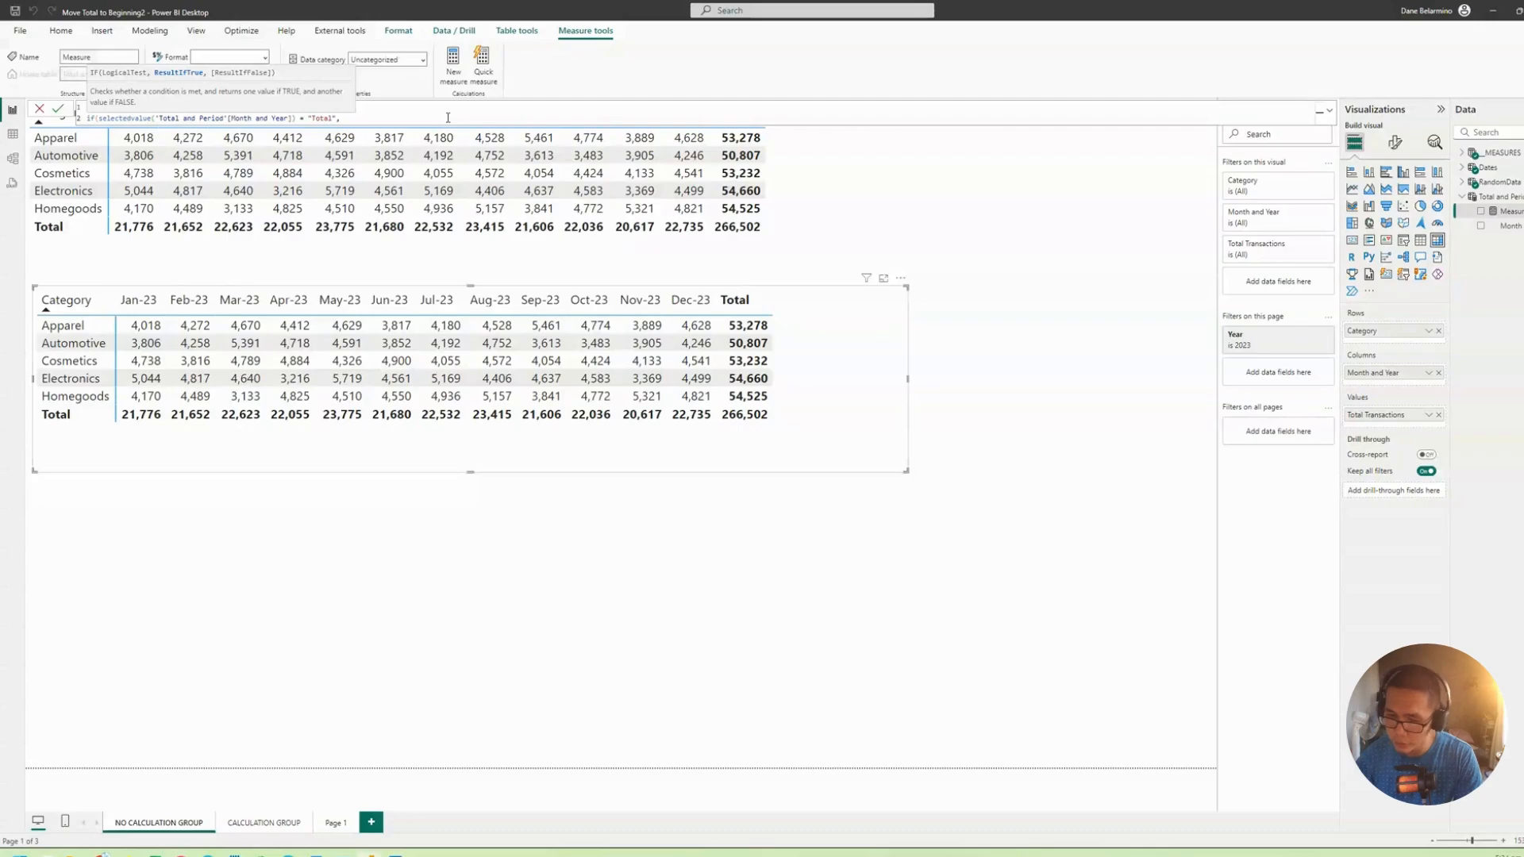
{"action": "type", "text": "[total"}
{"action": "key", "text": "Down"}
{"action": "key", "text": "Tab"}
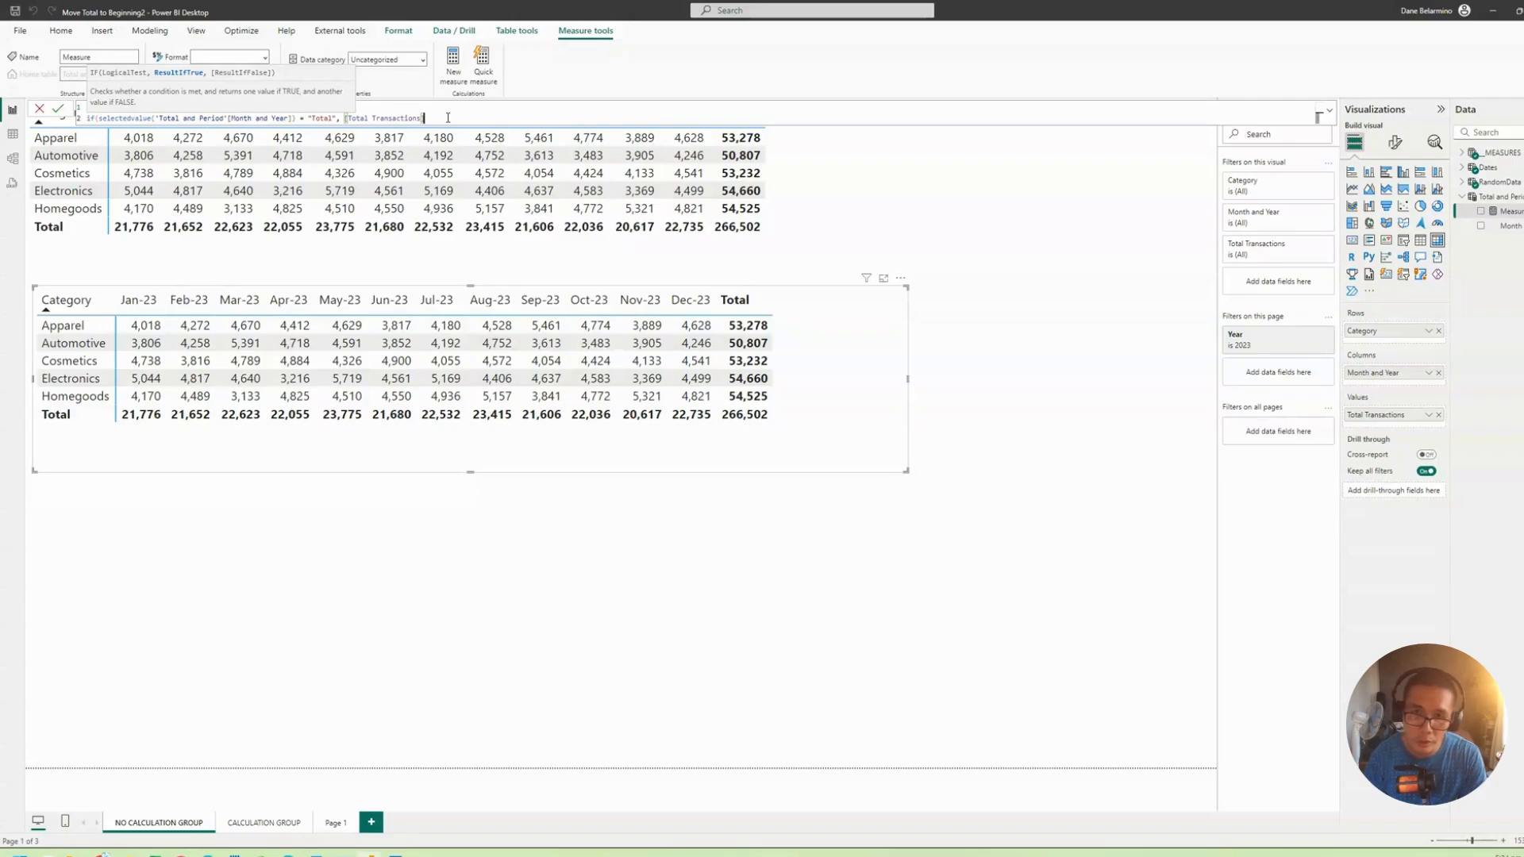
{"action": "type", "text": ","}
Step: Begin the IF function's false result on a new line with CALCULATE([Total Transactions],
{"action": "key", "text": "shift+Return"}
{"action": "type", "text": "k"}
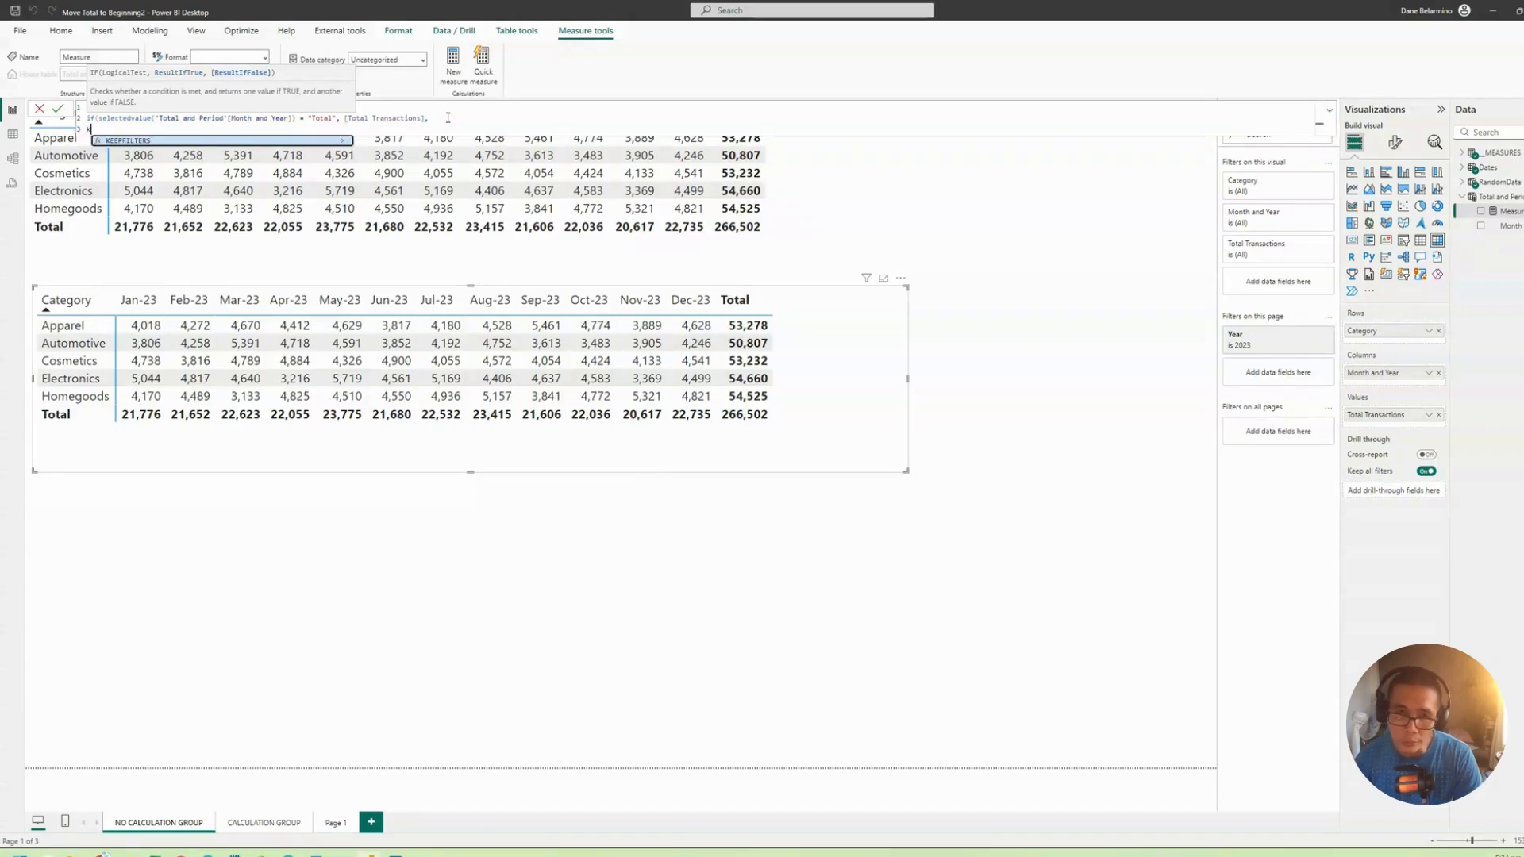
{"action": "type", "text": "eep"}
{"action": "key", "text": "BackSpace"}
{"action": "key", "text": "BackSpace"}
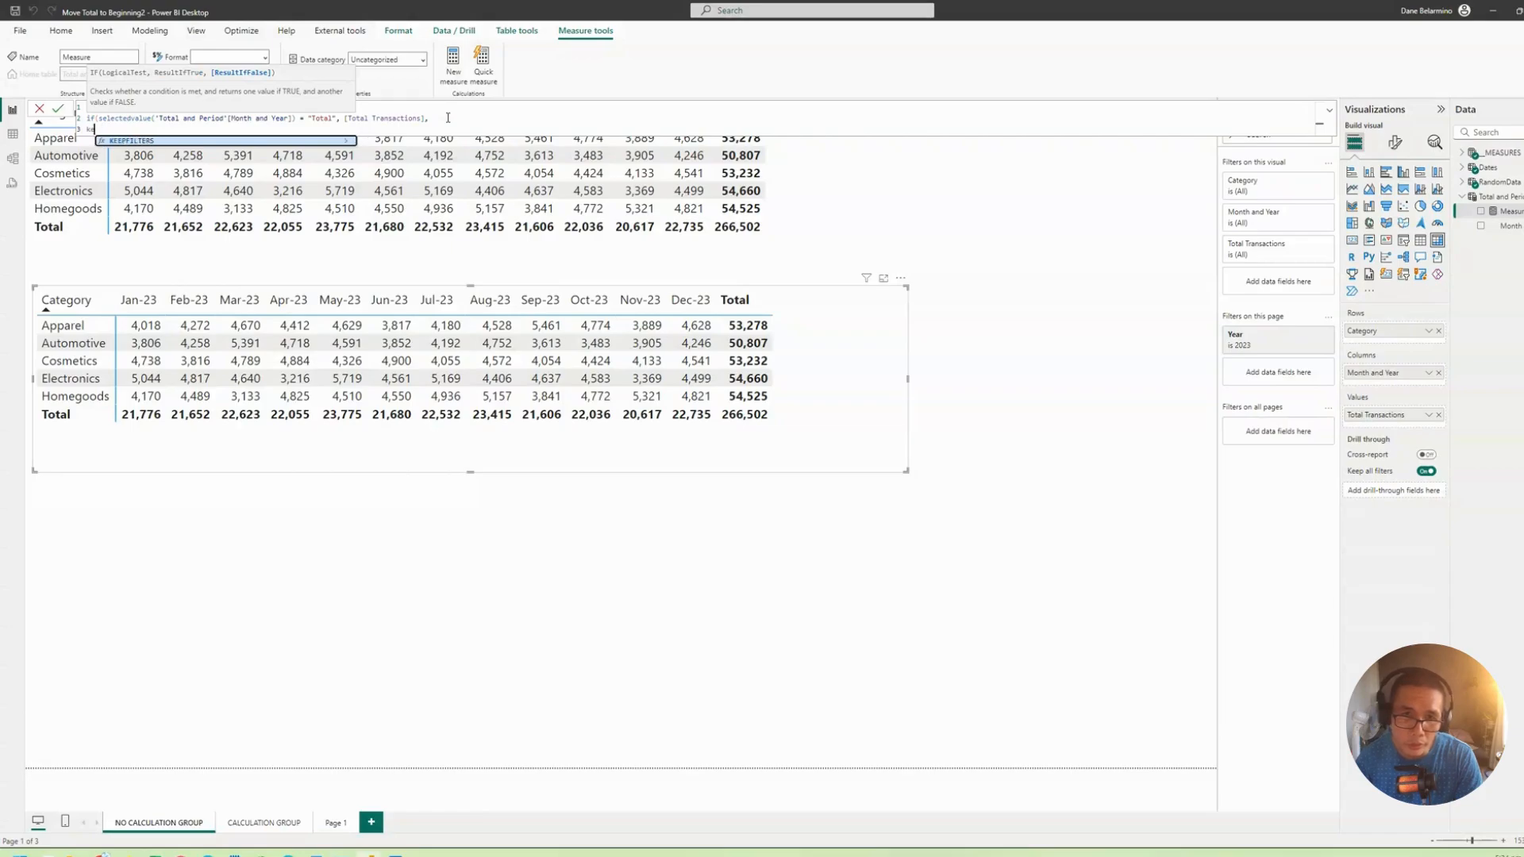
{"action": "key", "text": "BackSpace"}
{"action": "key", "text": "BackSpace"}
{"action": "type", "text": "calcul"}
{"action": "key", "text": "Tab"}
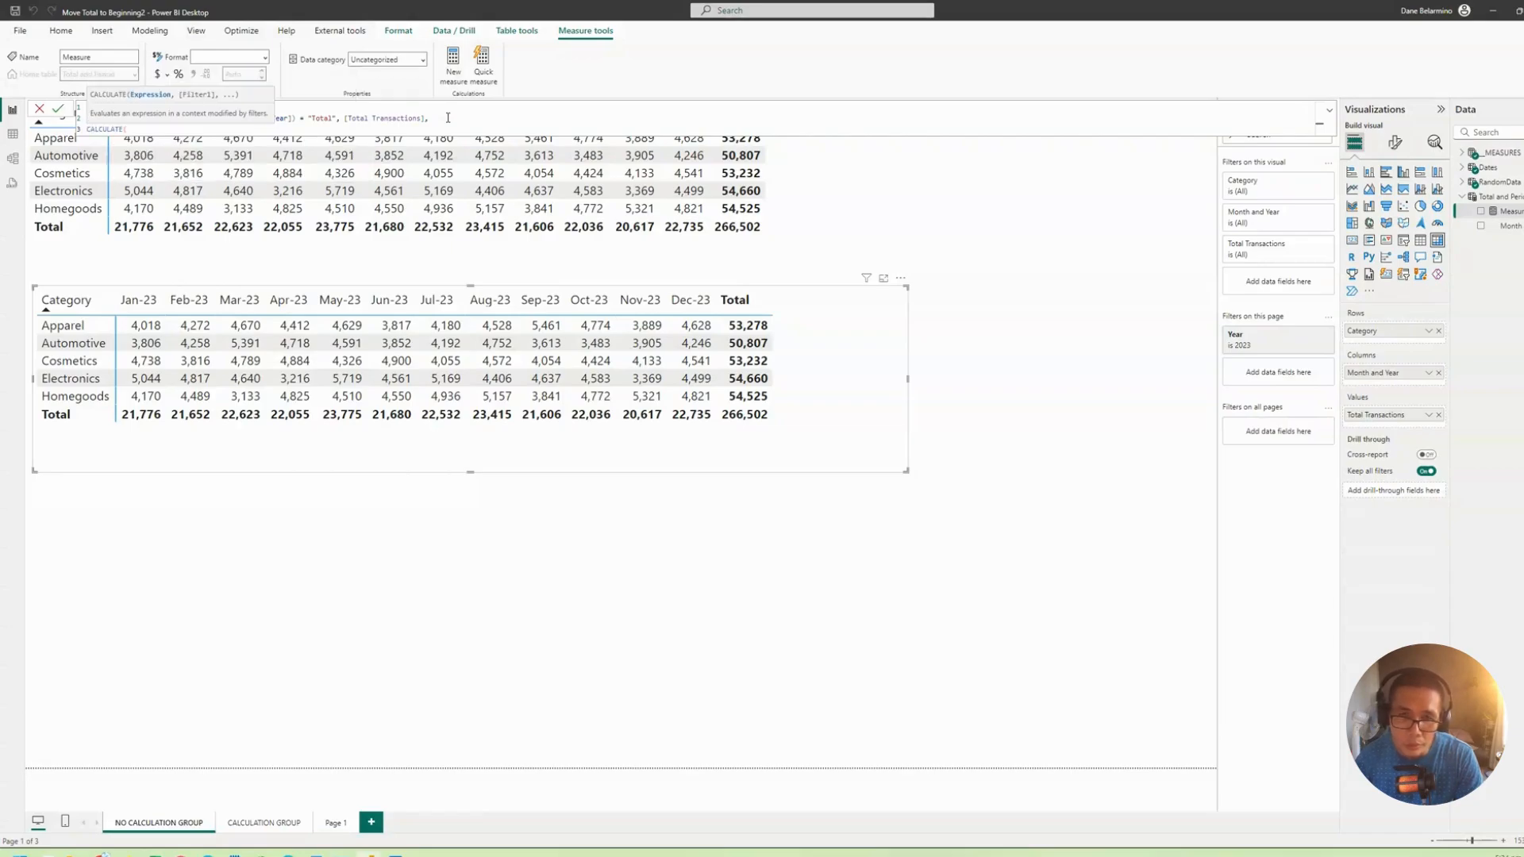
{"action": "type", "text": "total"}
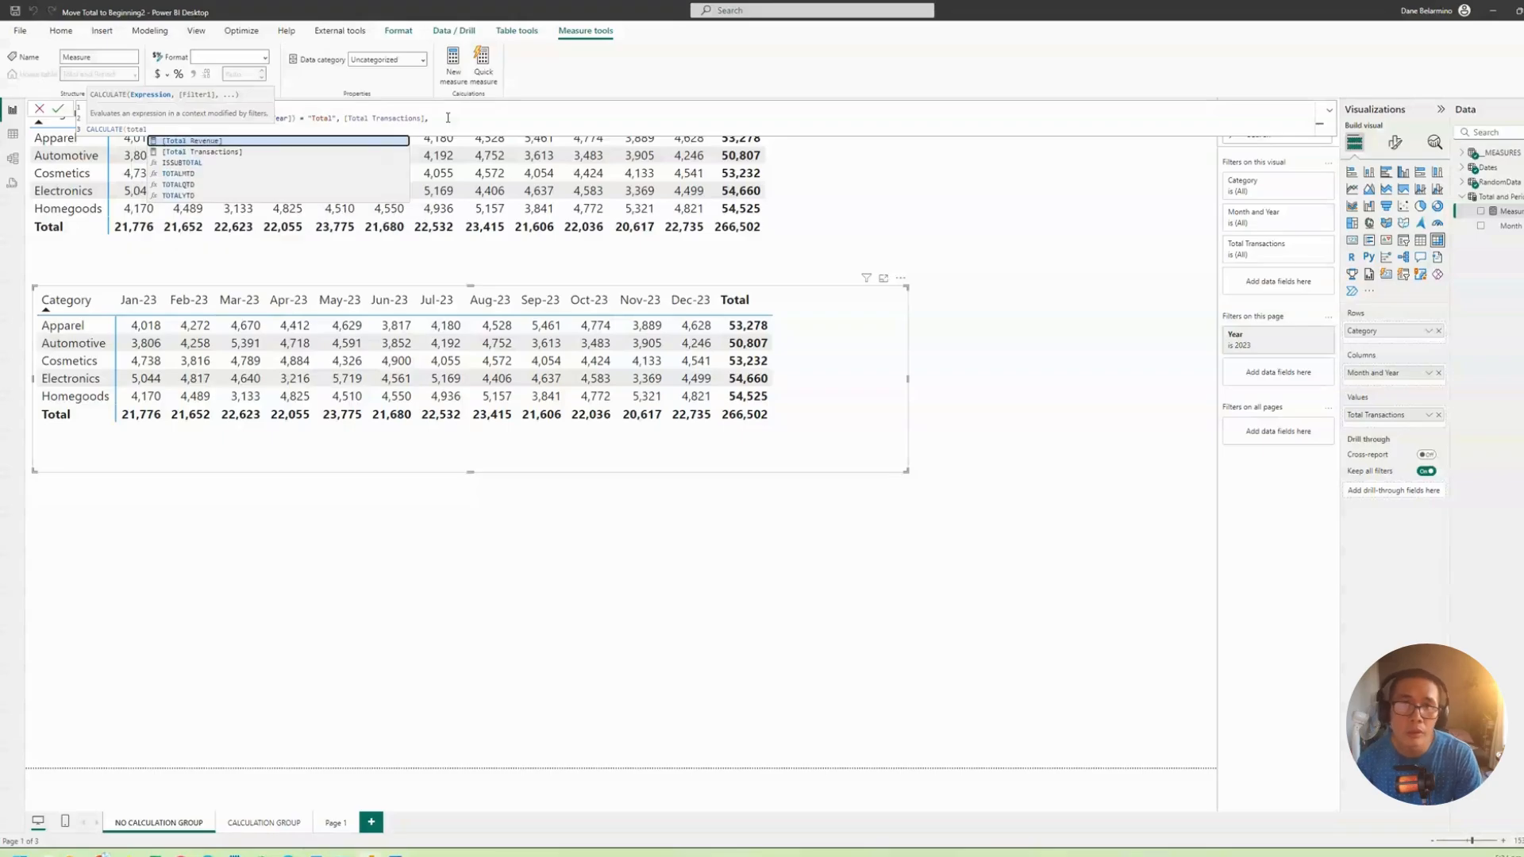
{"action": "key", "text": "Down"}
{"action": "key", "text": "Tab"}
{"action": "type", "text": ","}
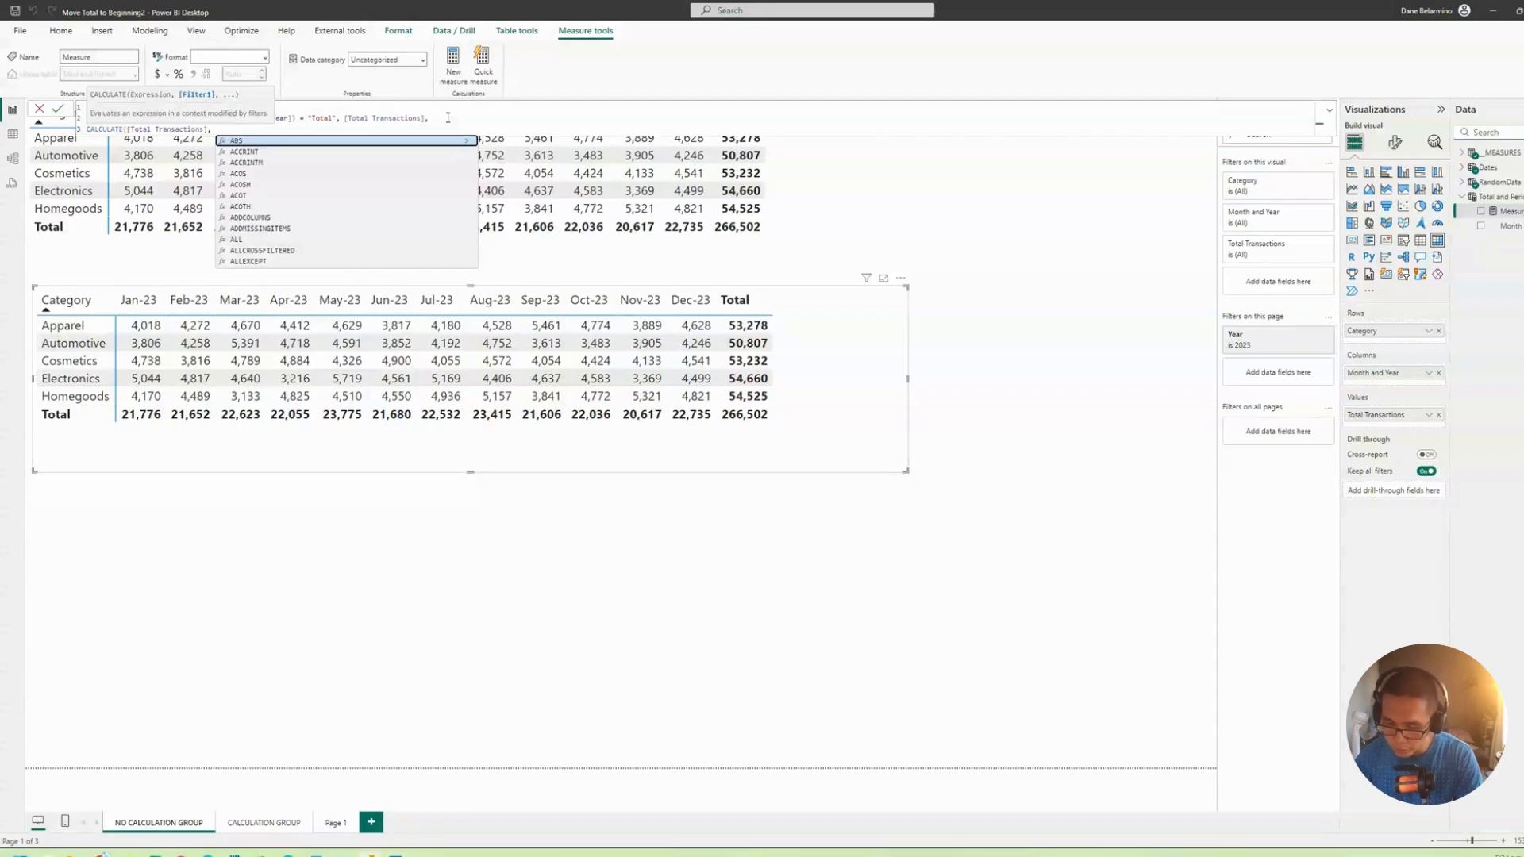
Step: Add a KEEPFILTERS filter on Dates[Month and Year] = to the CALCULATE expression
{"action": "type", "text": "keepfi"}
{"action": "key", "text": "Tab"}
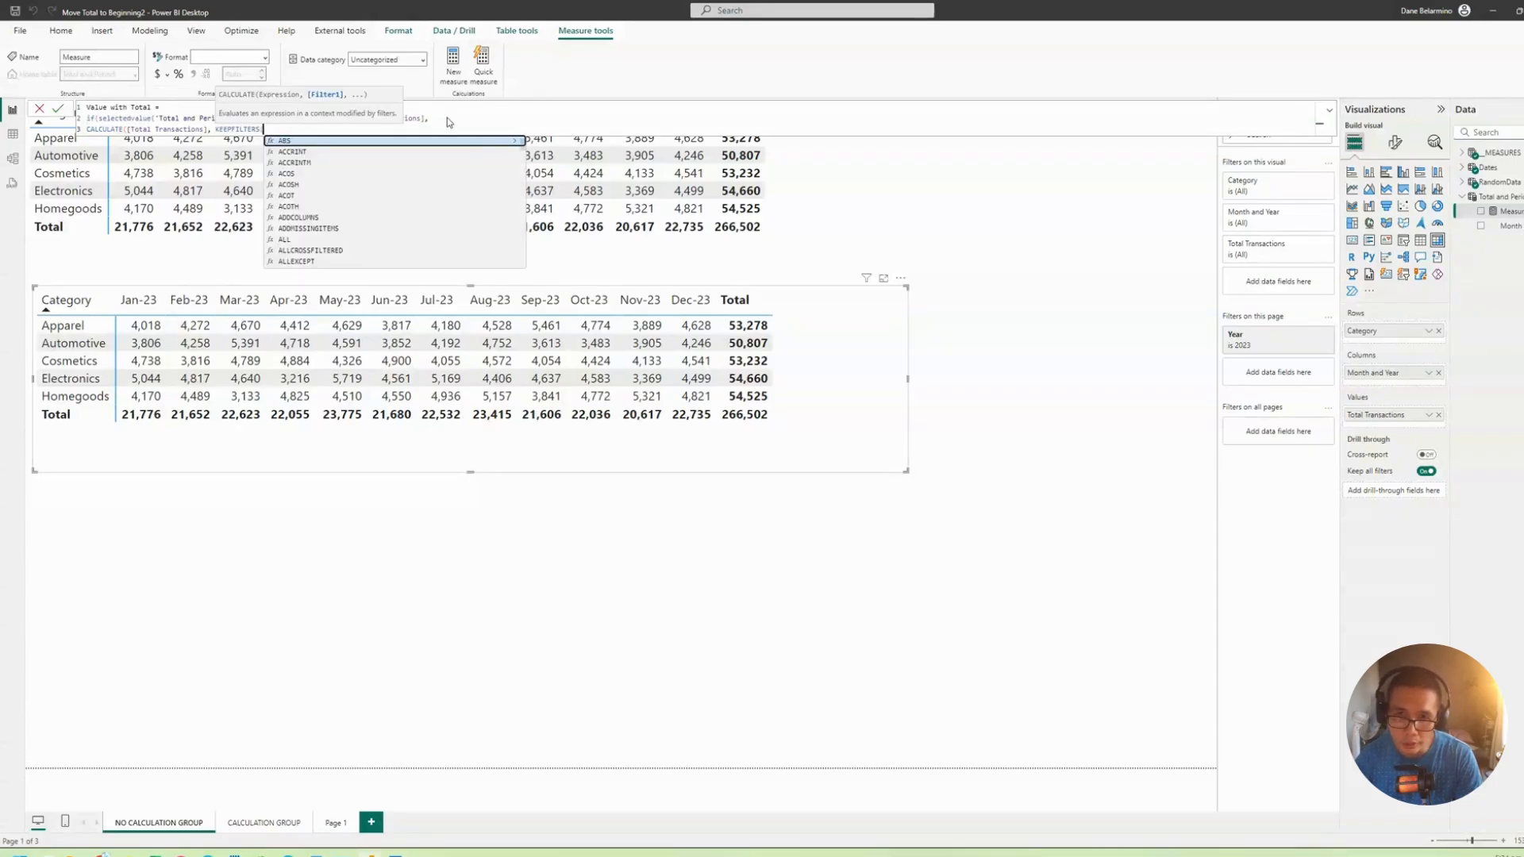
{"action": "type", "text": "month an"}
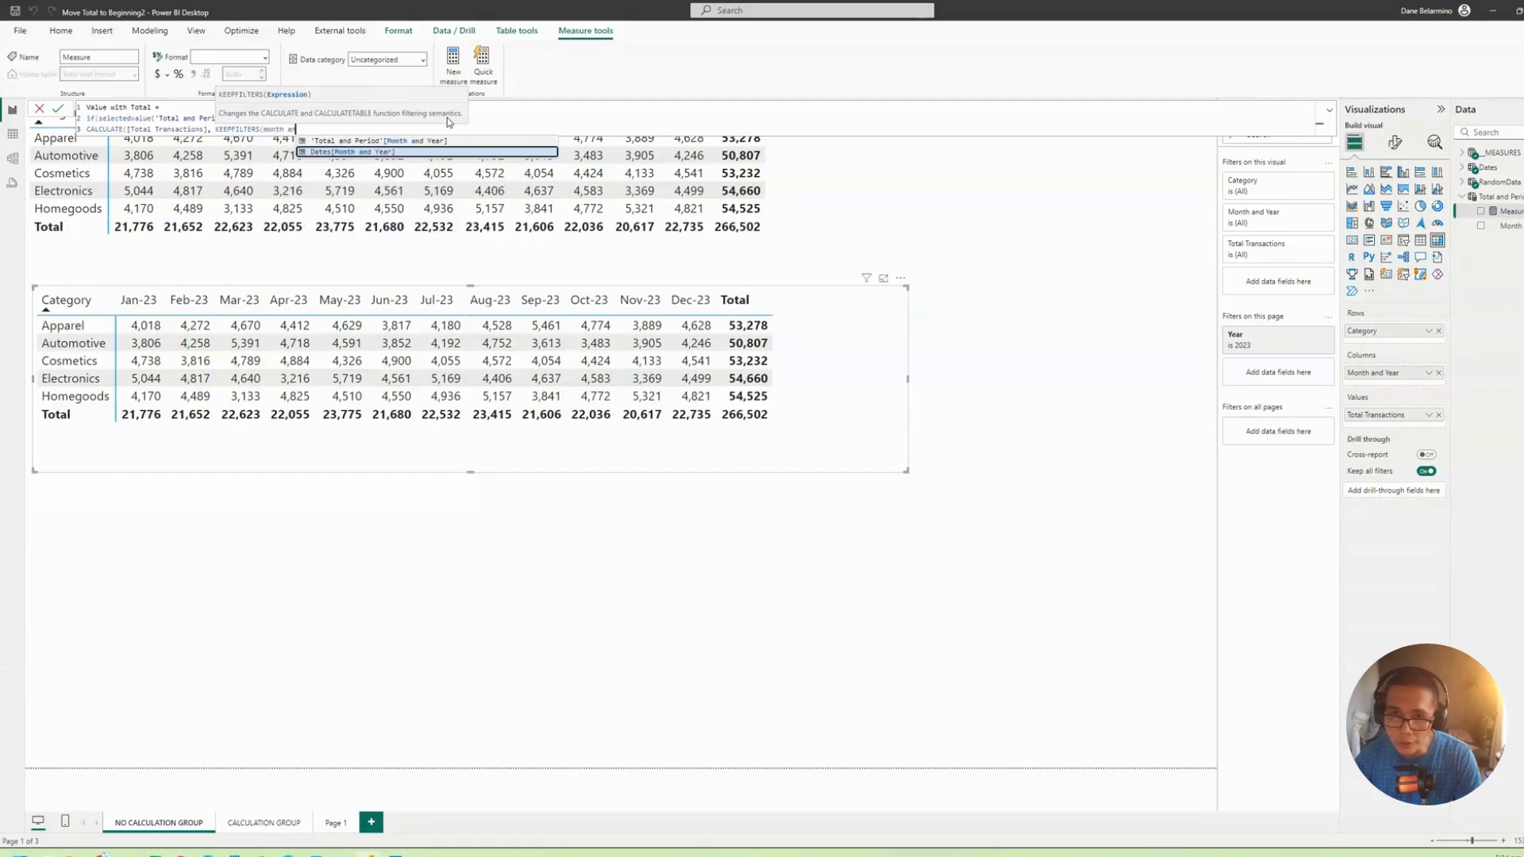
{"action": "key", "text": "Tab"}
{"action": "type", "text": "="}
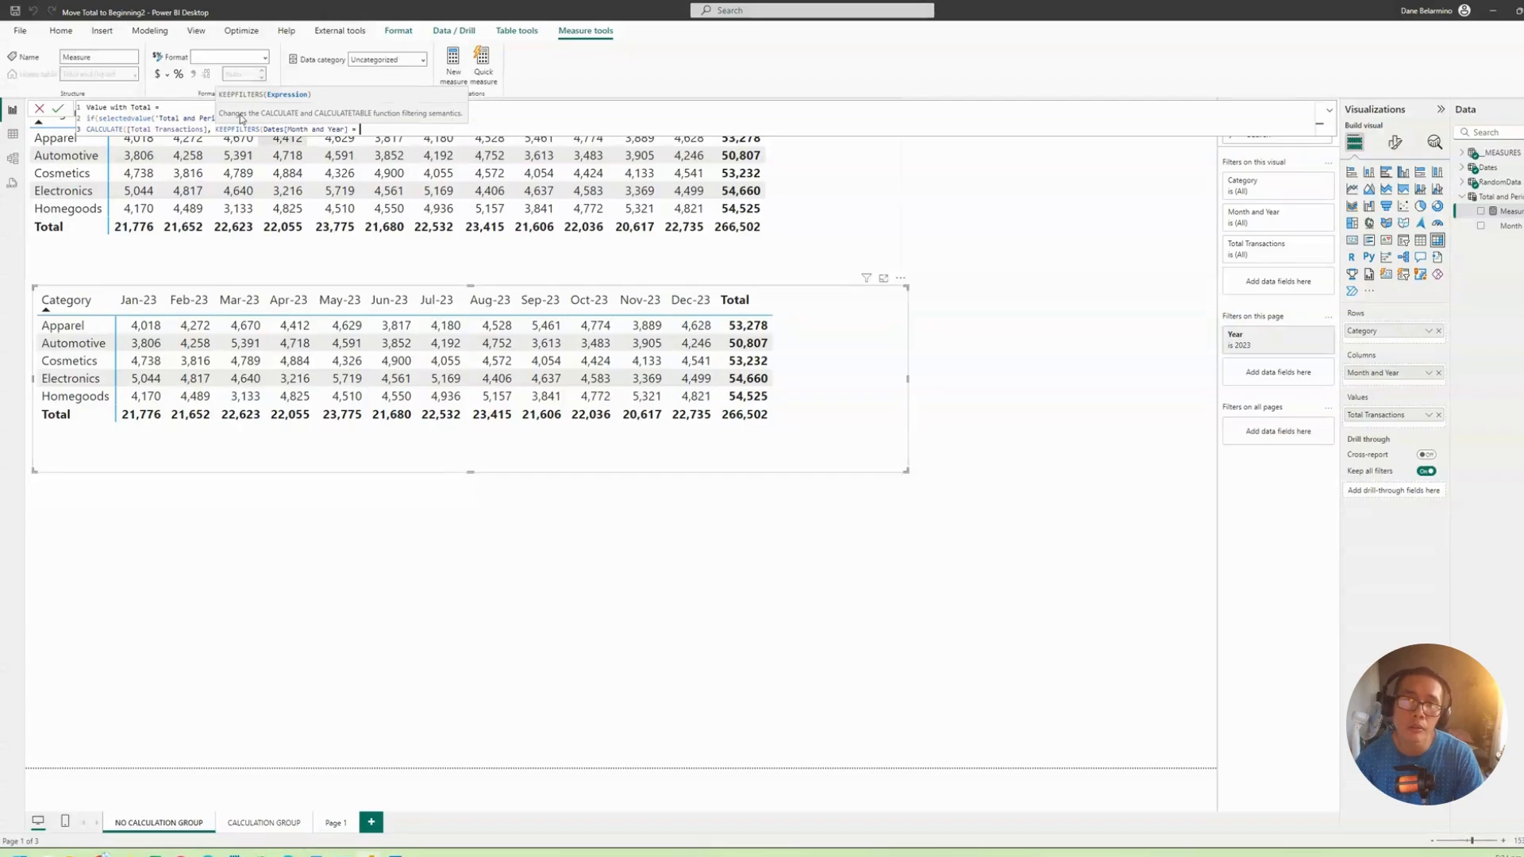
{"action": "left_click", "coordinate": [197, 108]}
{"action": "key", "text": "shift+Return"}
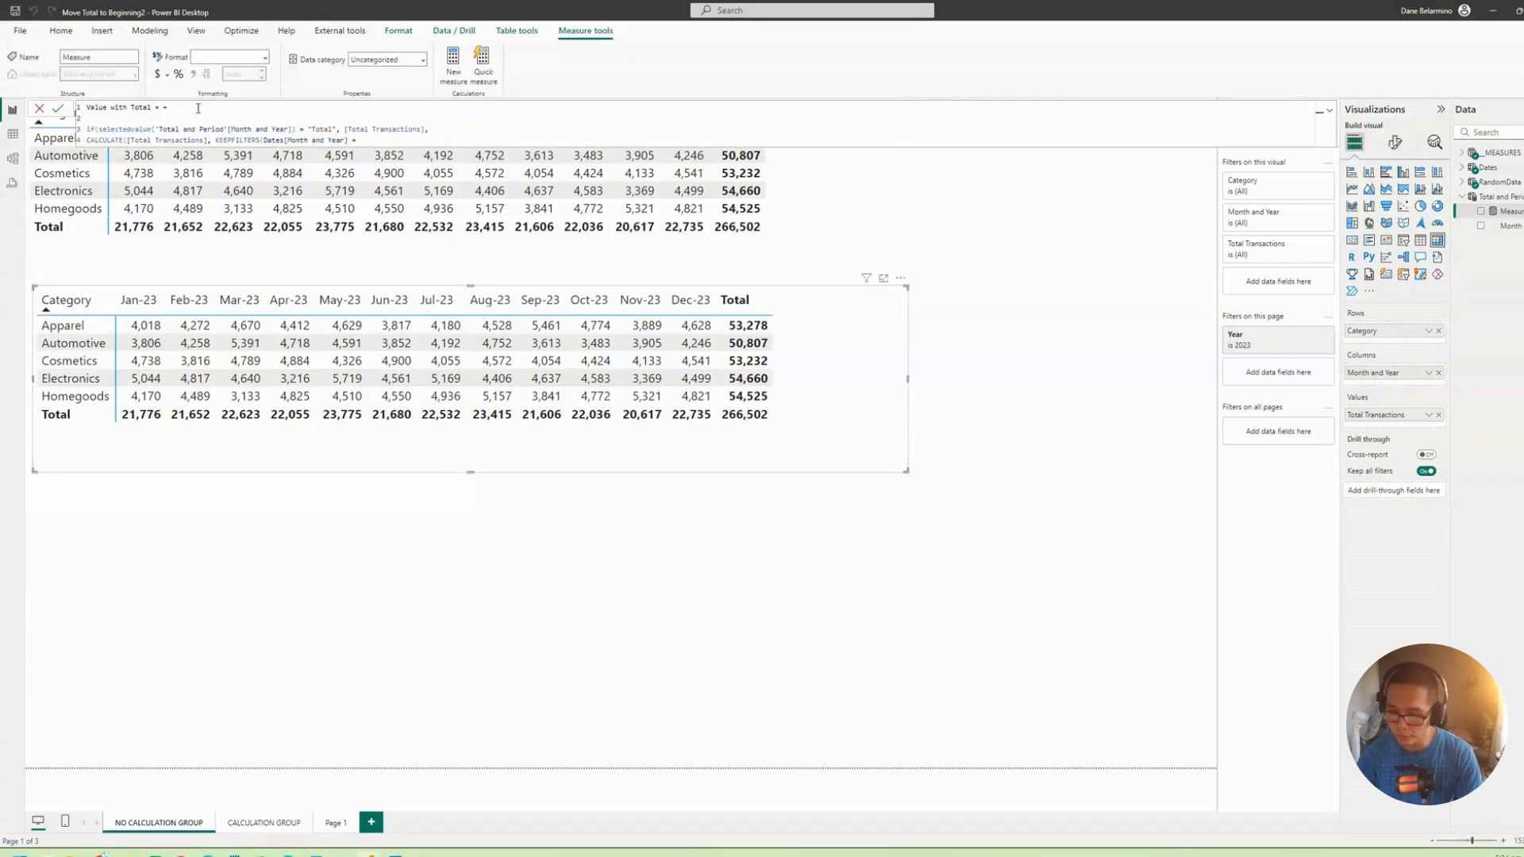
{"action": "type", "text": "VAR "}
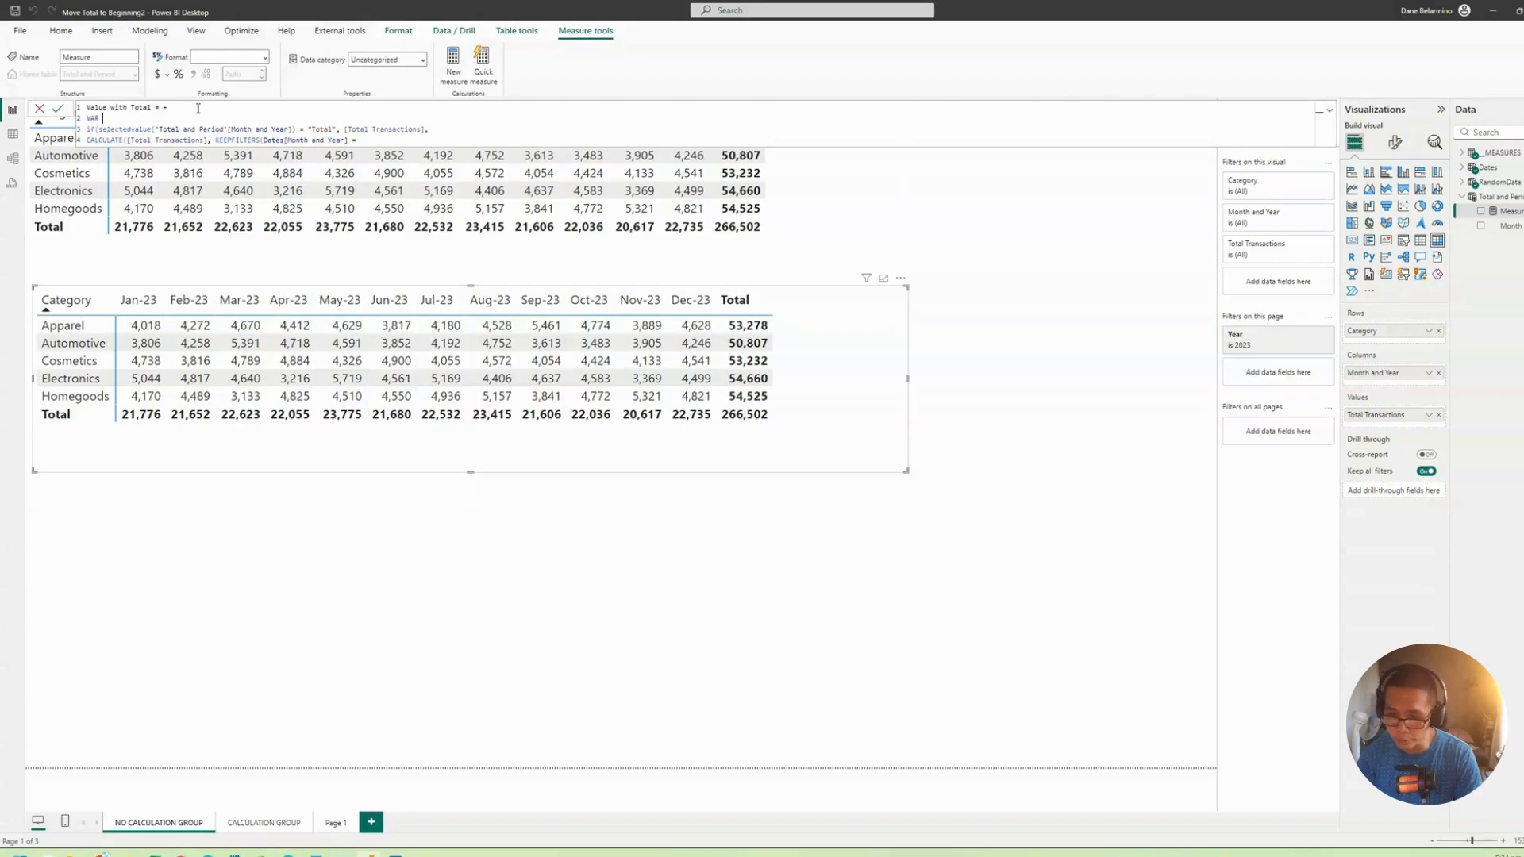
{"action": "type", "text": "_"}
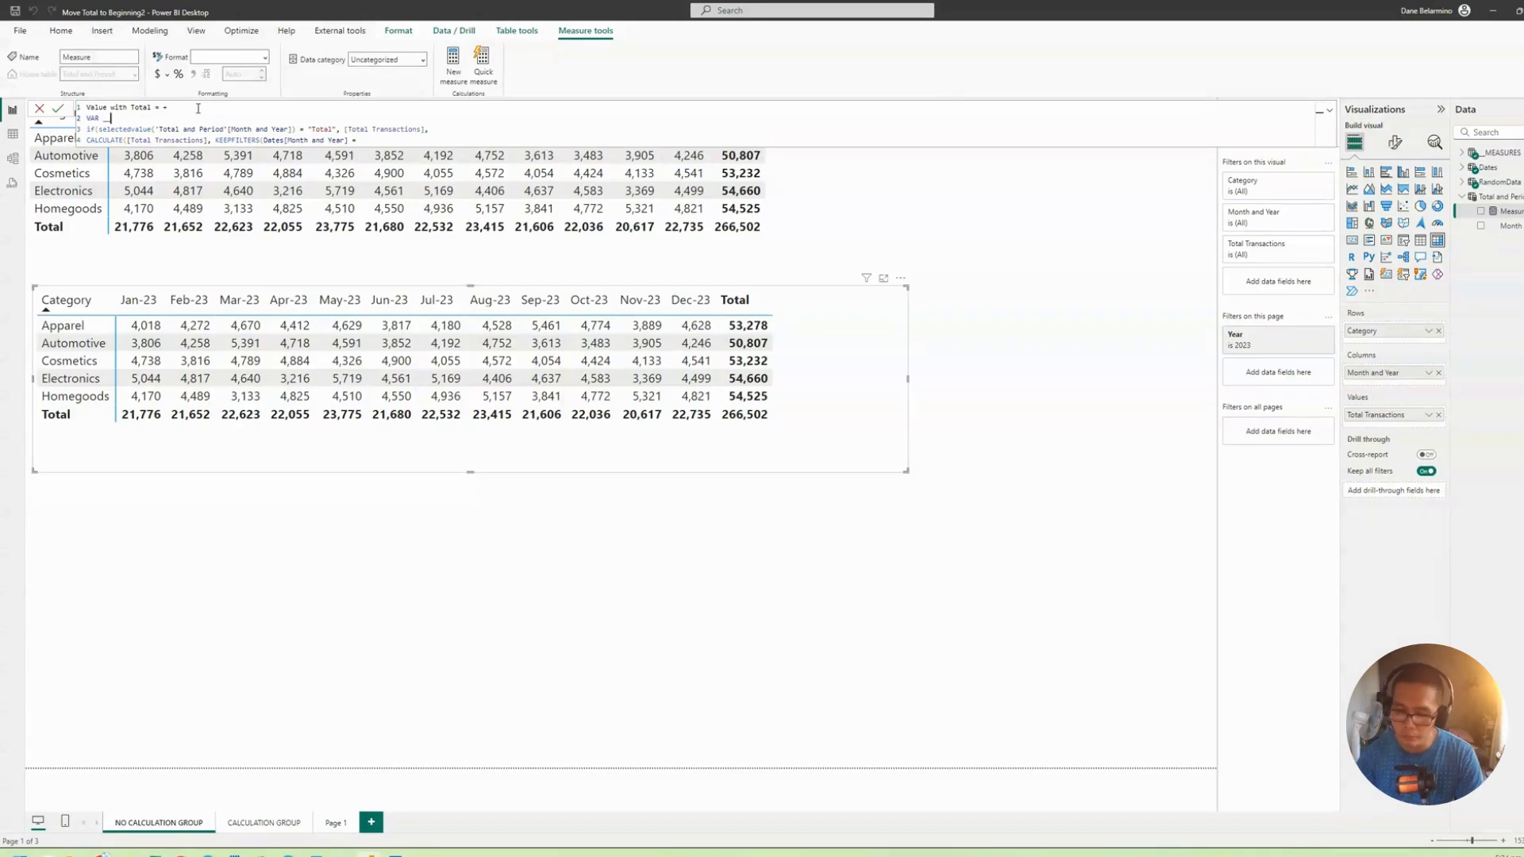
{"action": "type", "text": "_PERIOD = "}
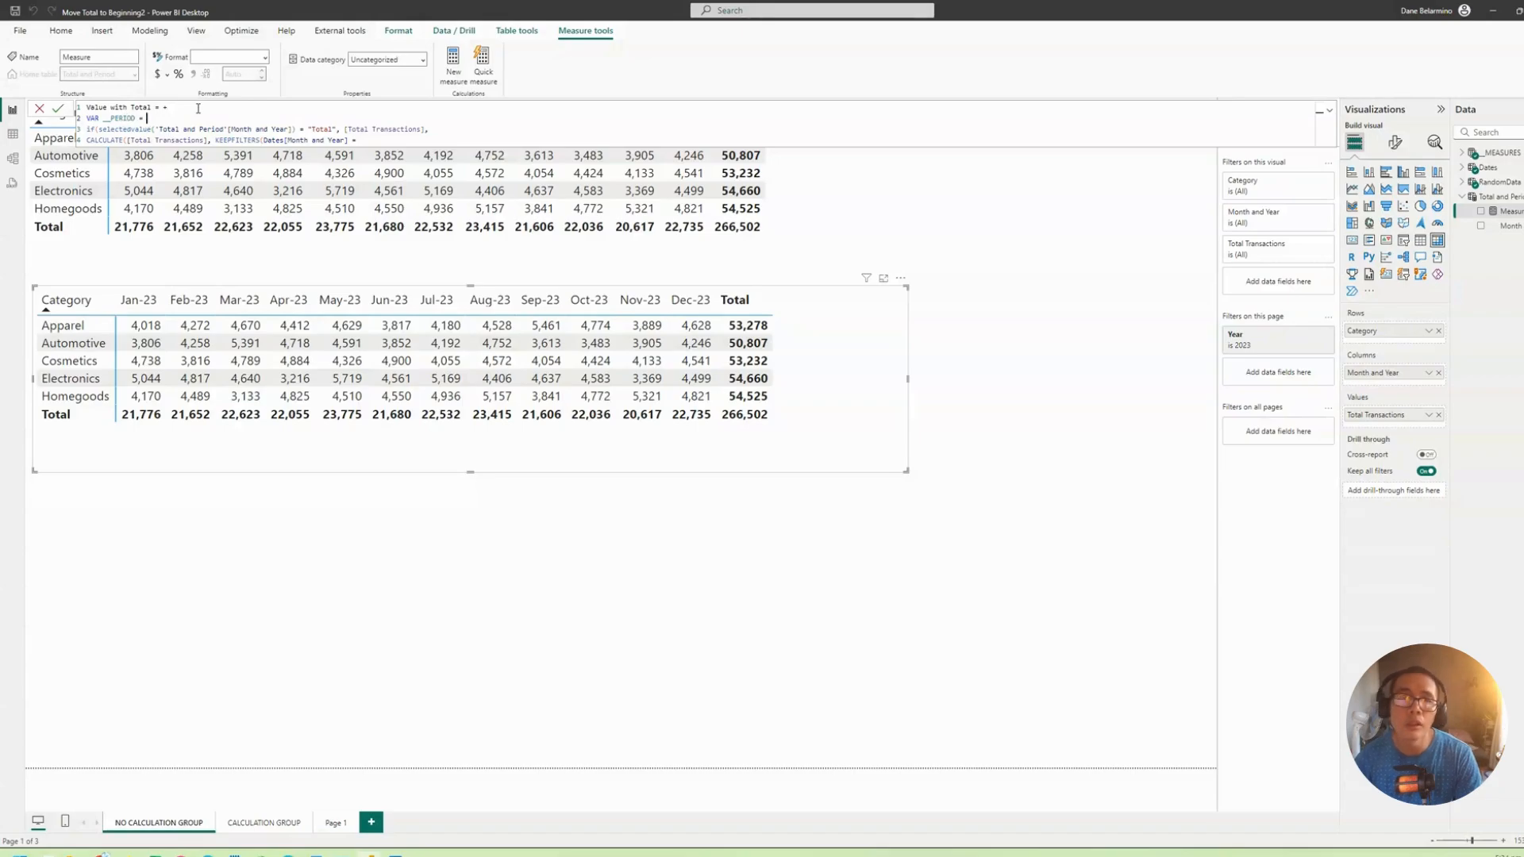
{"action": "type", "text": "SELECTEDVALUE"}
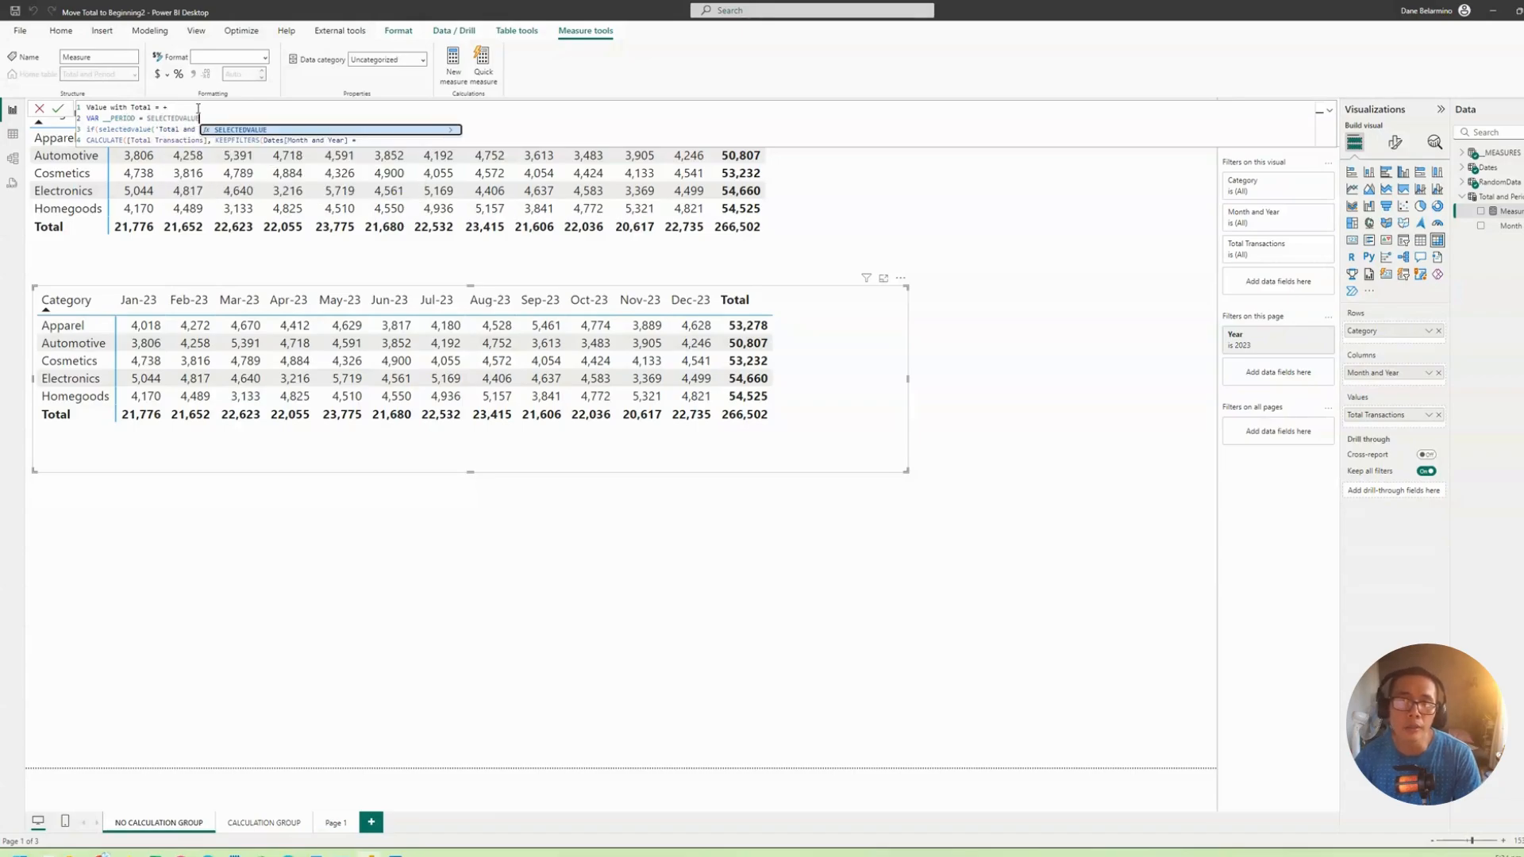
{"action": "type", "text": "(PERIOD"}
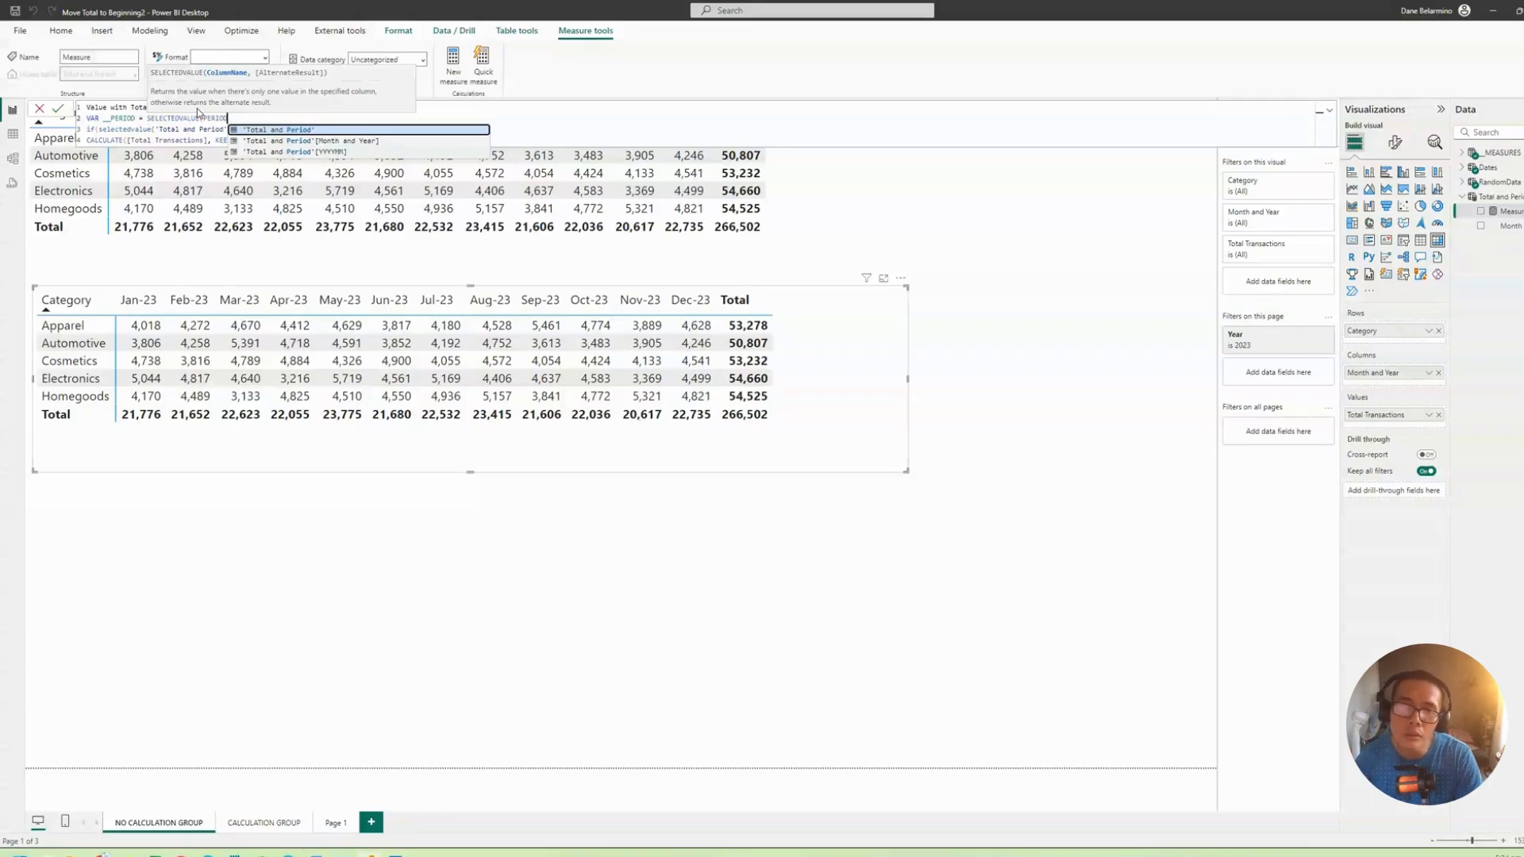
{"action": "key", "text": "shift+Home"}
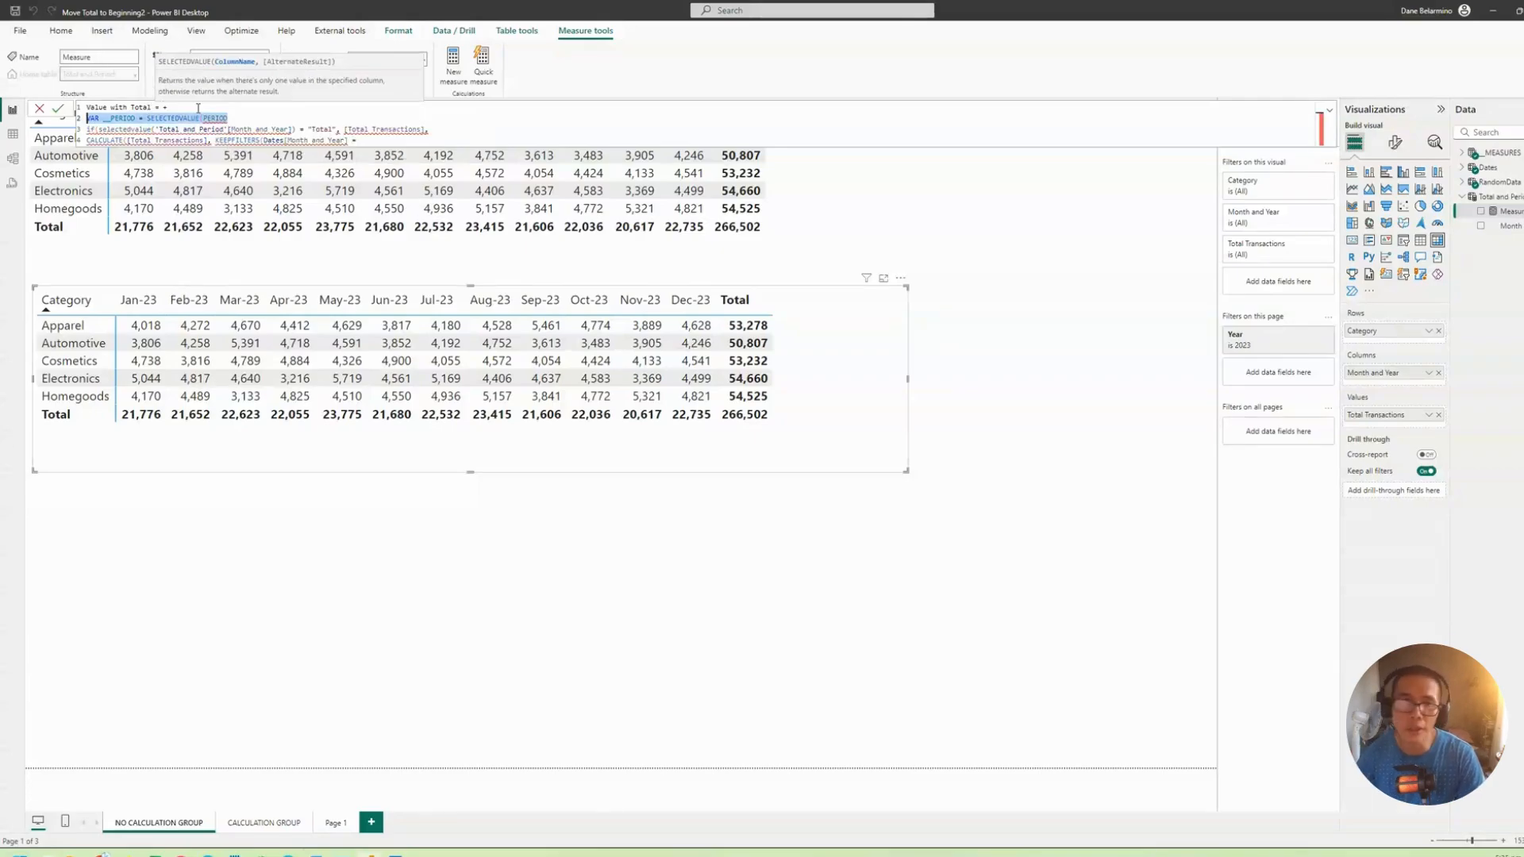
{"action": "key", "text": "BackSpace"}
Step: Change the KEEPFILTERS condition to Dates[Month and Year] IN VALUES('Total and Period'[Month and Year]), close the formula and commit the measure
{"action": "left_click", "coordinate": [370, 142]}
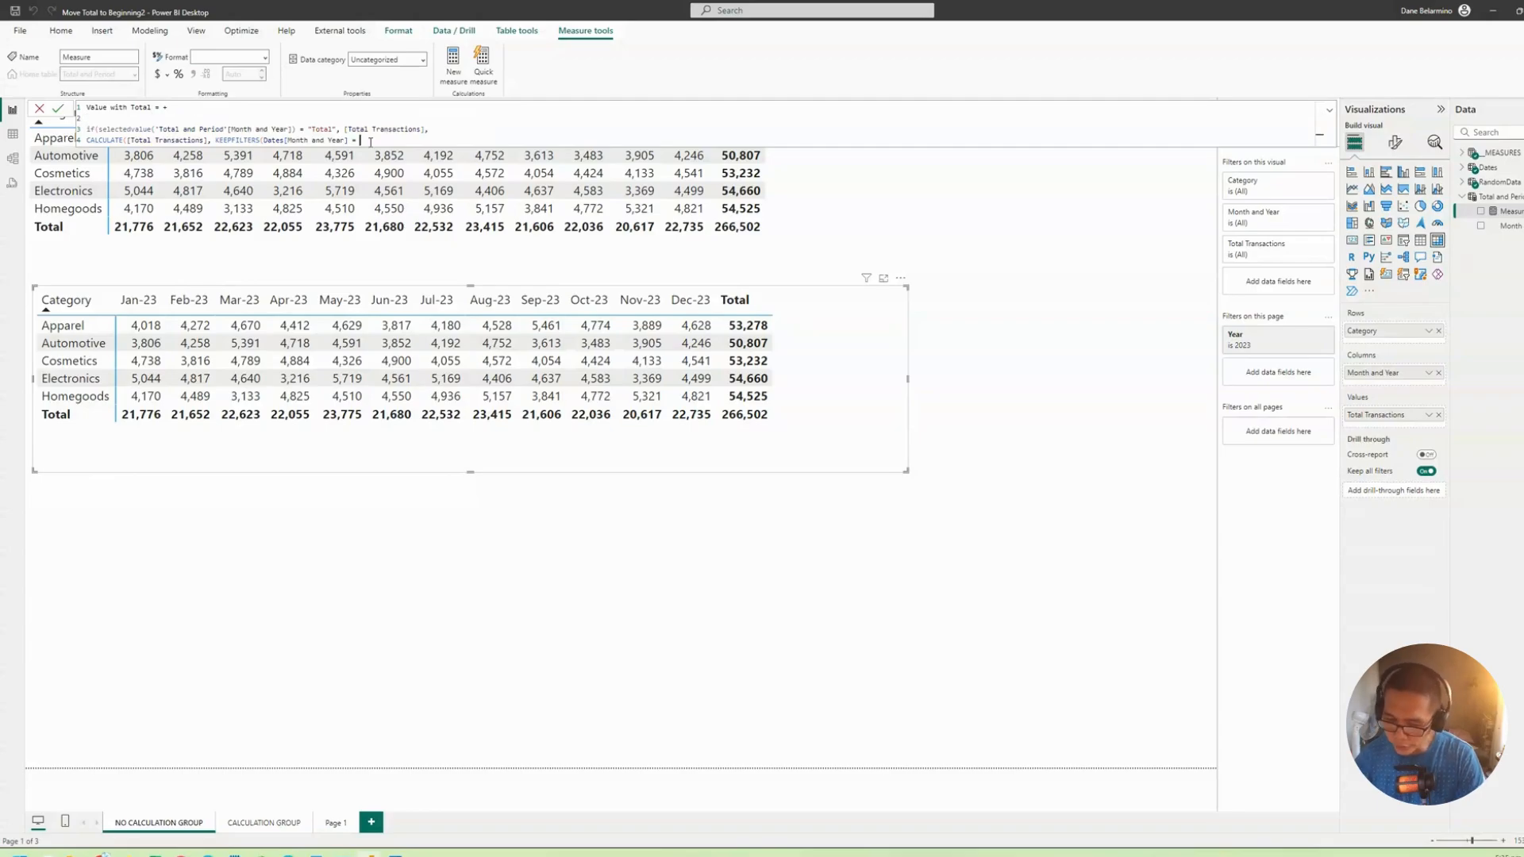
{"action": "key", "text": "BackSpace"}
{"action": "key", "text": "BackSpace"}
{"action": "key", "text": "BackSpace"}
{"action": "type", "text": "IN "}
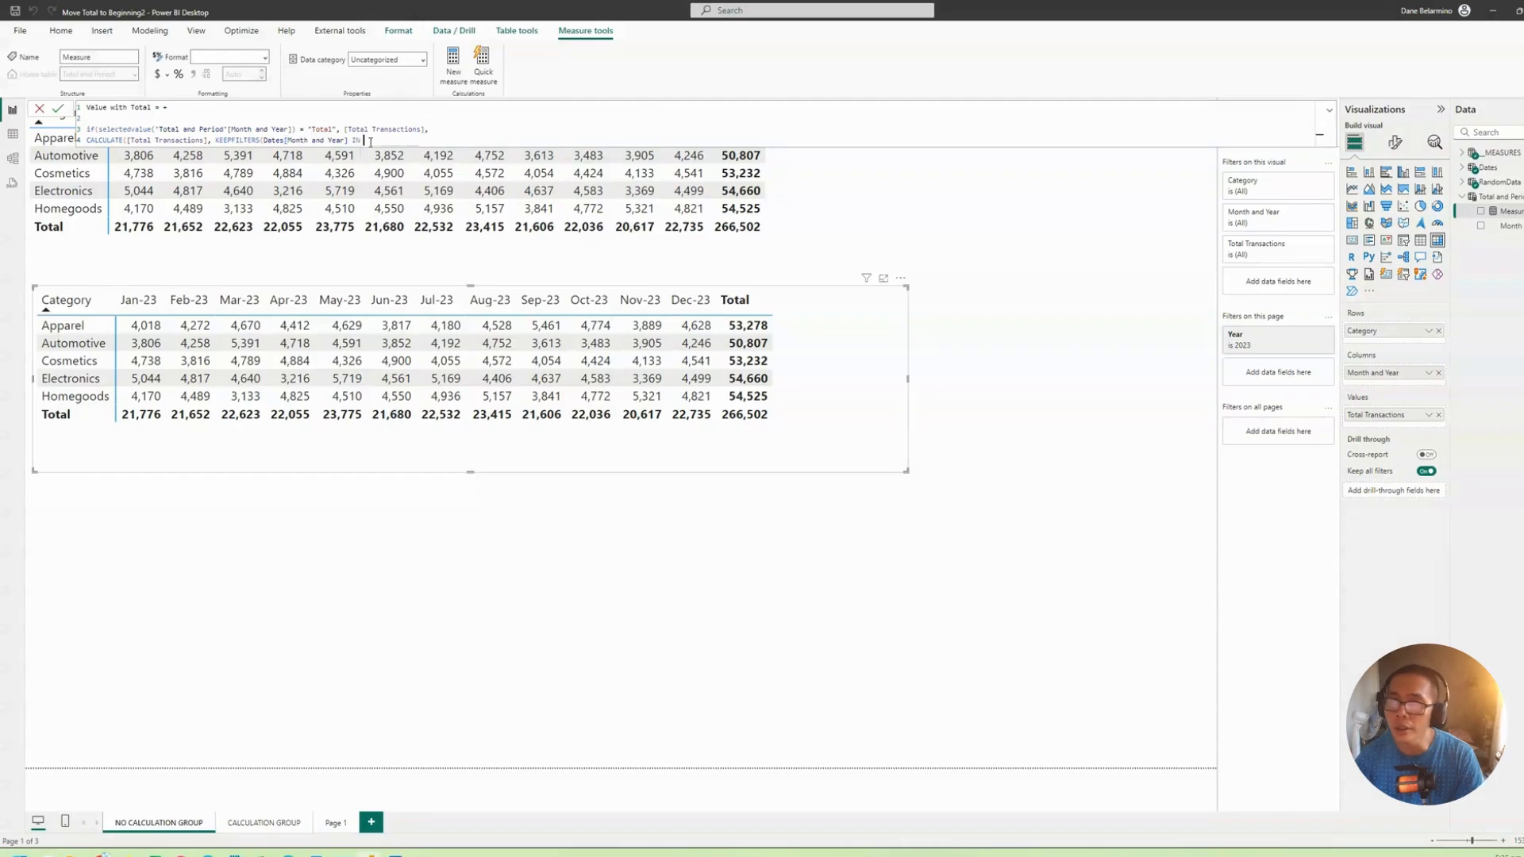
{"action": "type", "text": "VALUES("}
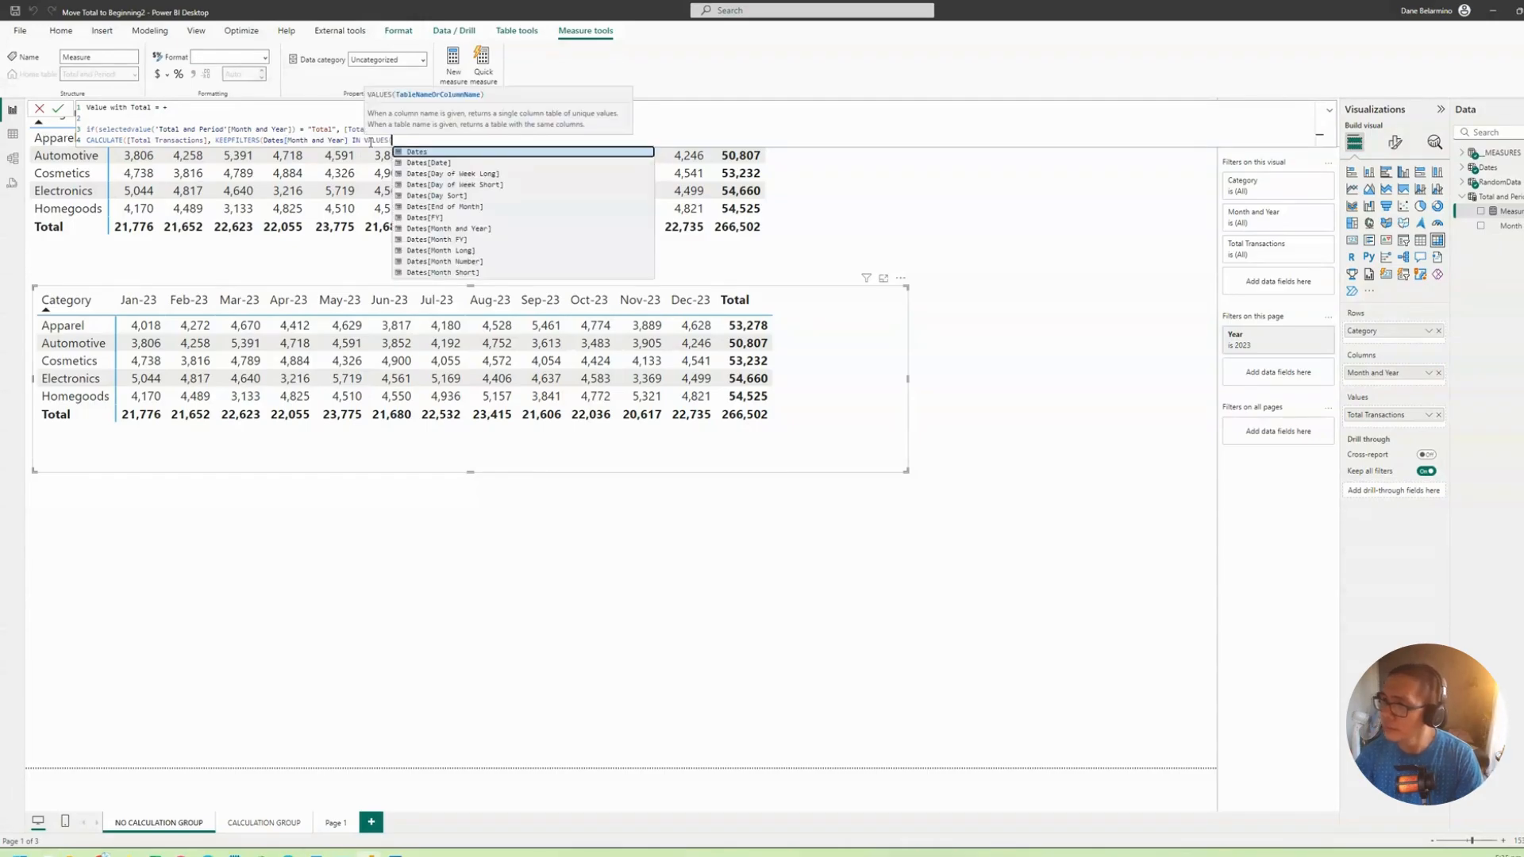
{"action": "type", "text": "MONTH"}
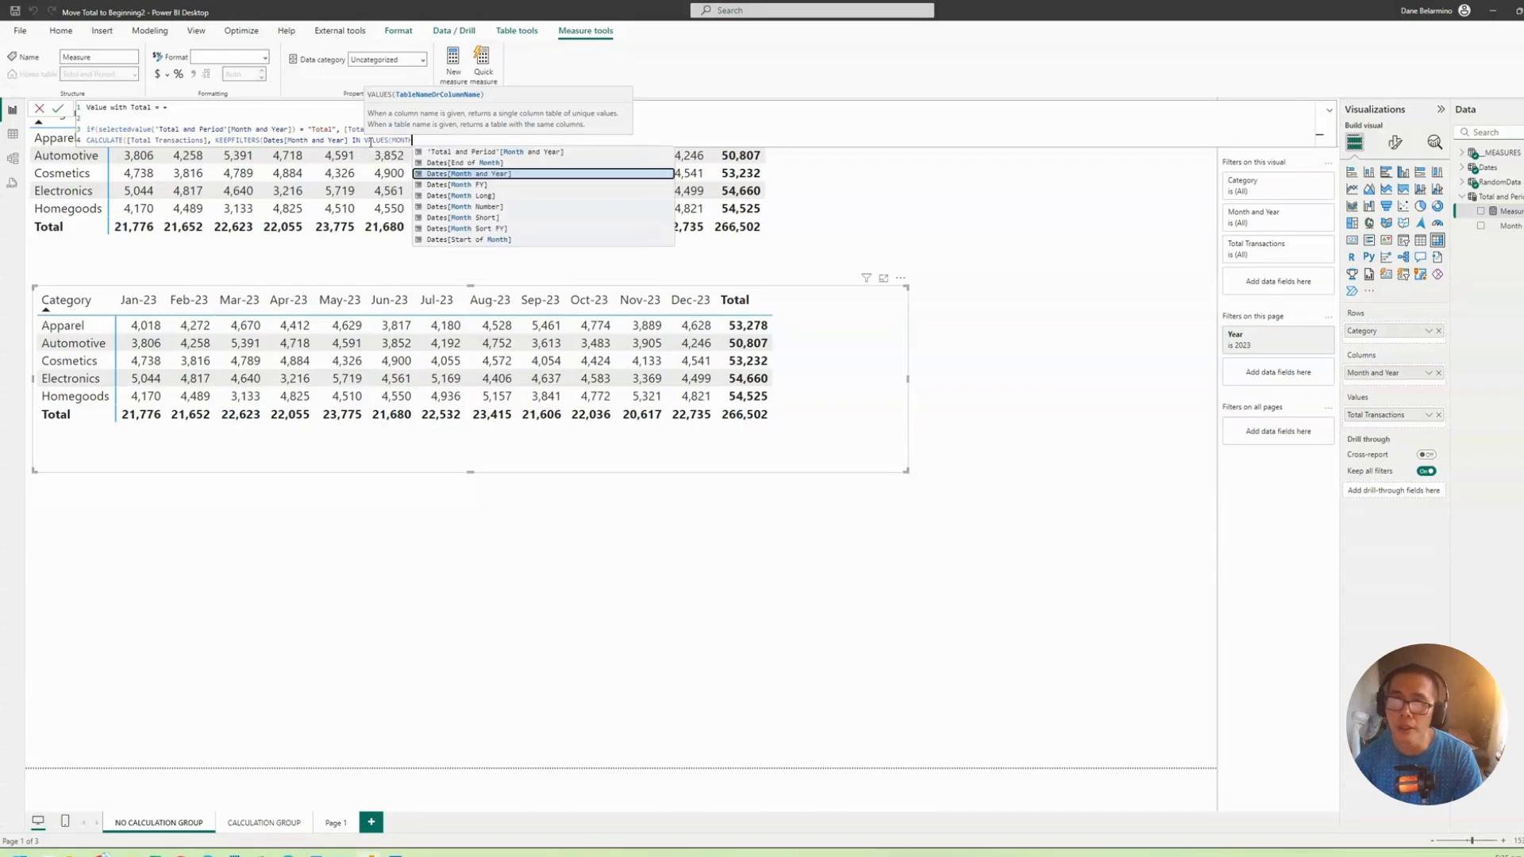
{"action": "key", "text": "Up"}
{"action": "key", "text": "Tab"}
{"action": "type", "text": "))"}
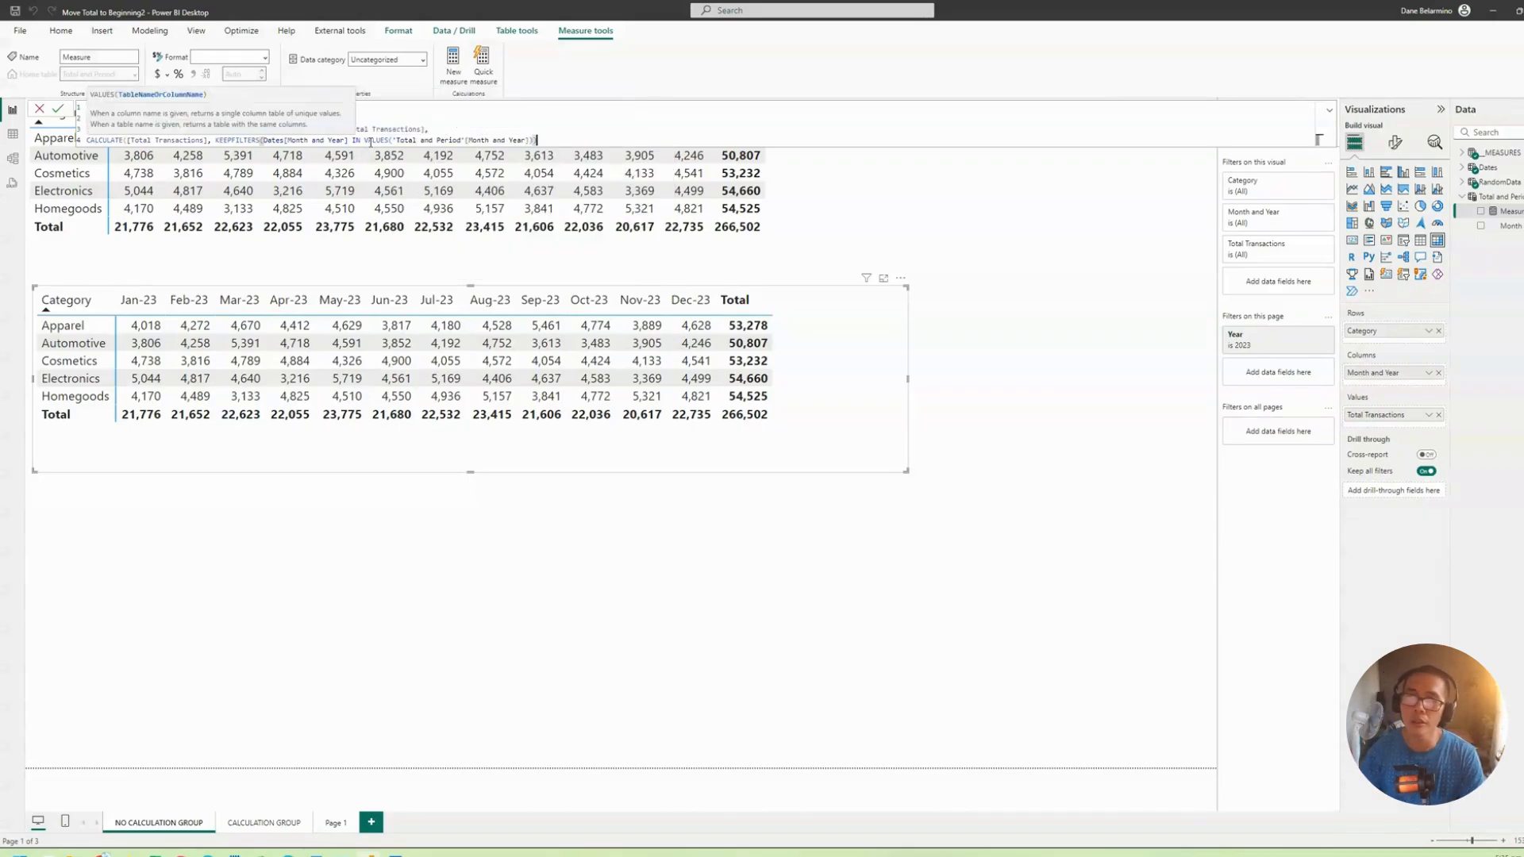
{"action": "key", "text": "Return"}
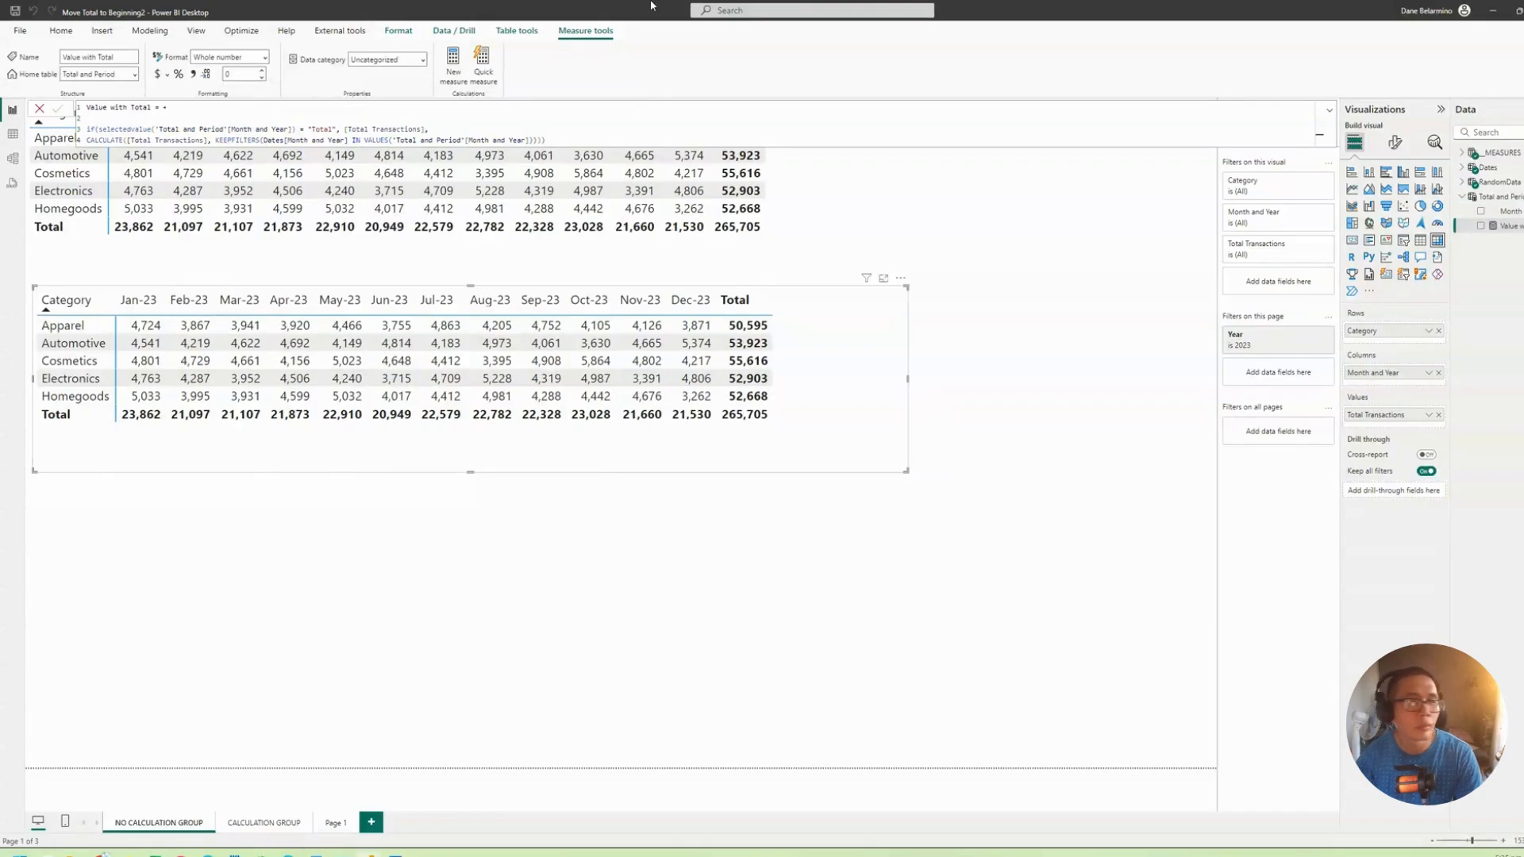
Step: Copy the whole Value with Total formula into DAX Formatter in the browser and format it as a new expression
{"action": "left_click", "coordinate": [457, 125]}
{"action": "key", "text": "ctrl+a"}
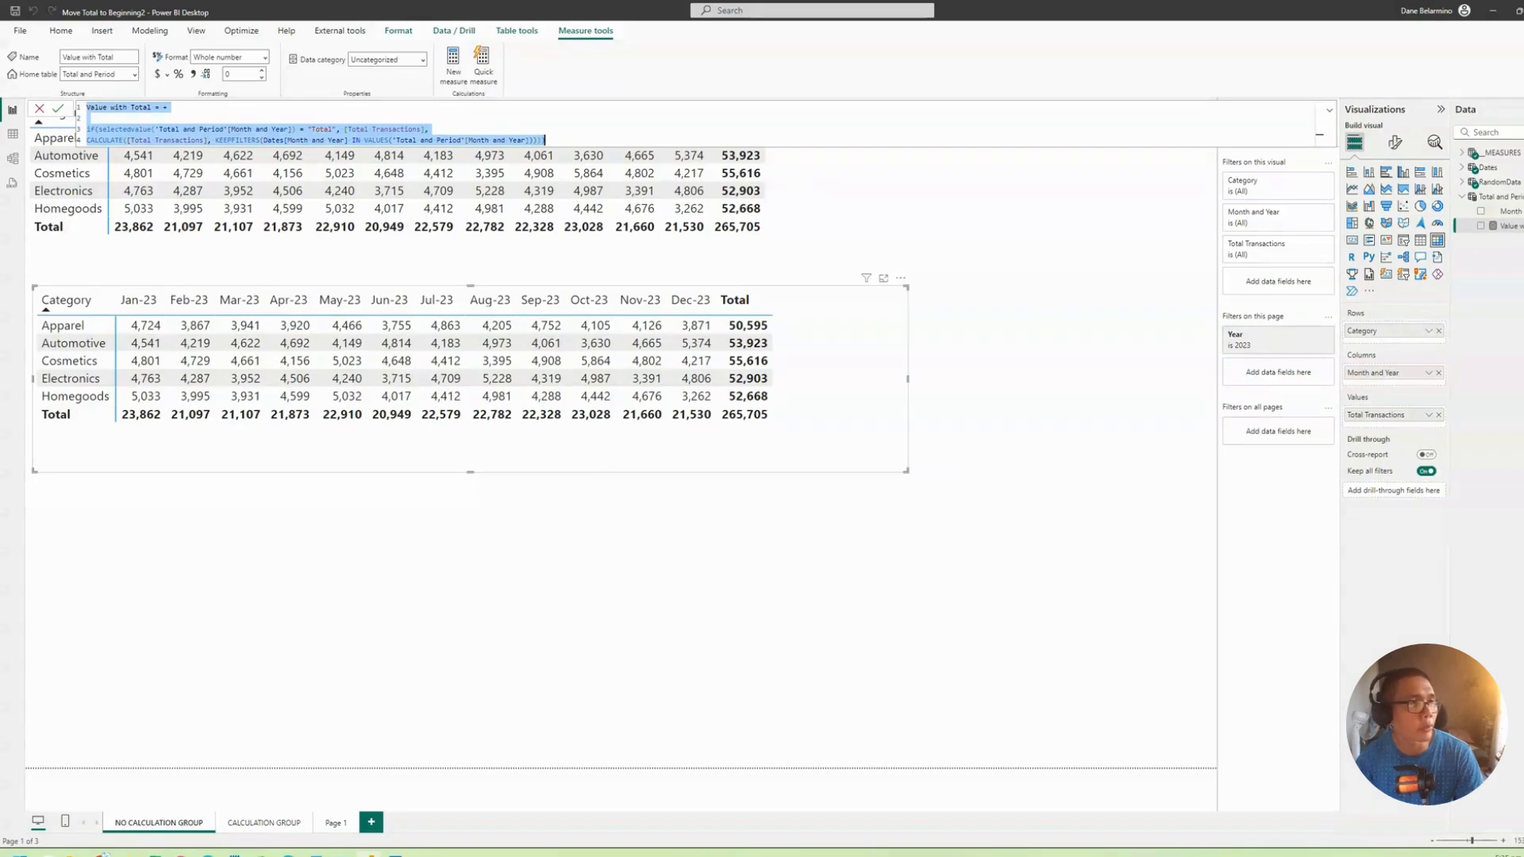
{"action": "key", "text": "alt+Tab"}
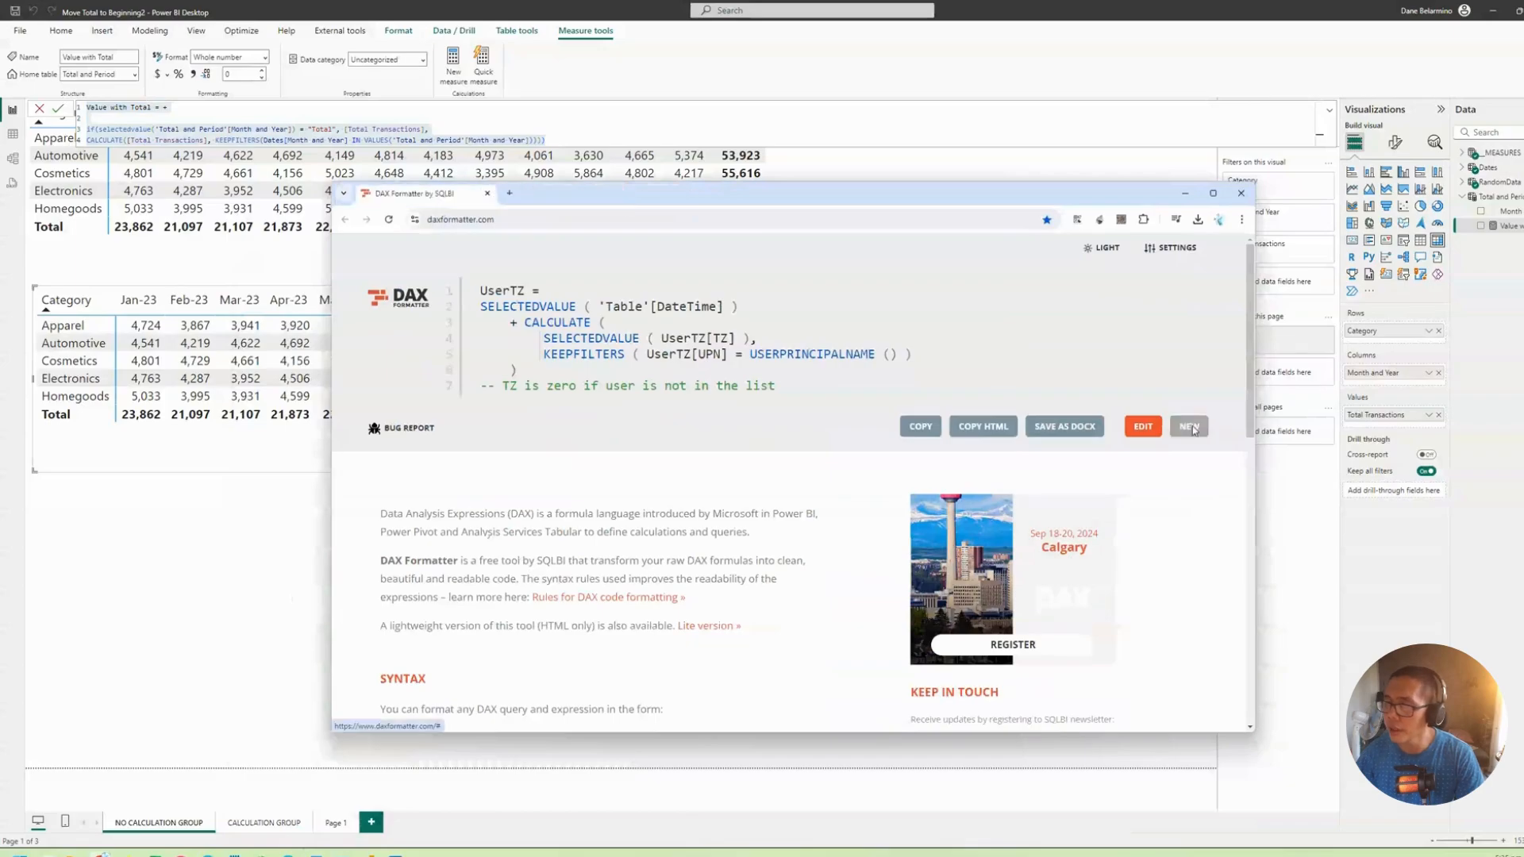
{"action": "left_click", "coordinate": [1193, 430]}
{"action": "type", "text": "Value with Total = +  if(selectedvalue('Total and Period'[Month and Year]) = \"Total\", [Total Transactions], CALCULATE([Total Transactions], KEEPFILTERS(Dates[Month and Year] IN VALUES('Total and Period'[Month and Year]))))"}
{"action": "left_click", "coordinate": [1156, 413]}
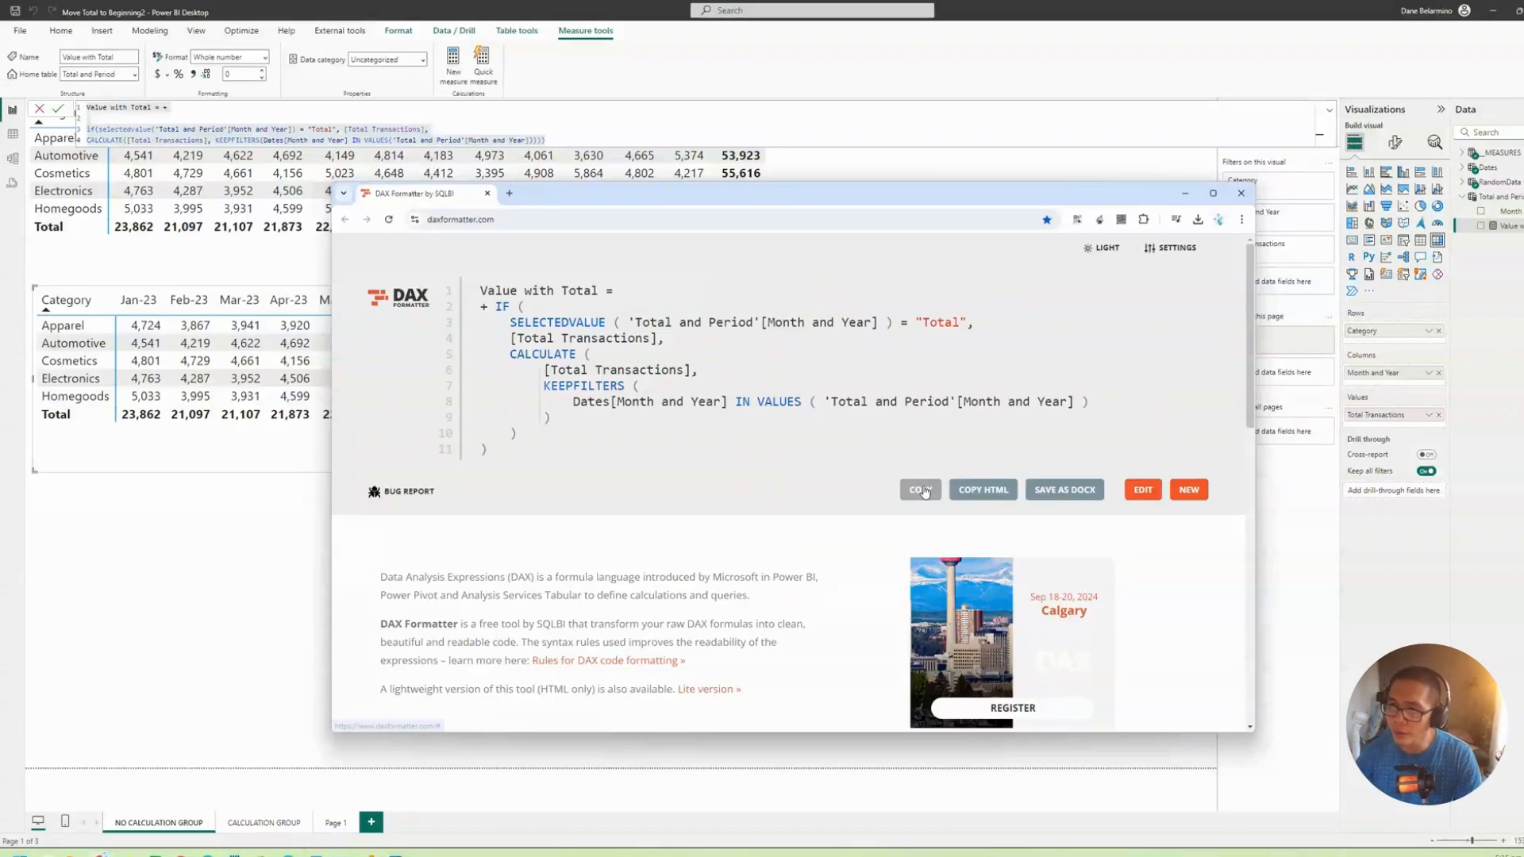
Step: Copy the formatted DAX back into Power BI, replacing the whole Value with Total formula
{"action": "left_click", "coordinate": [921, 489]}
{"action": "left_click", "coordinate": [507, 130]}
{"action": "key", "text": "ctrl+a"}
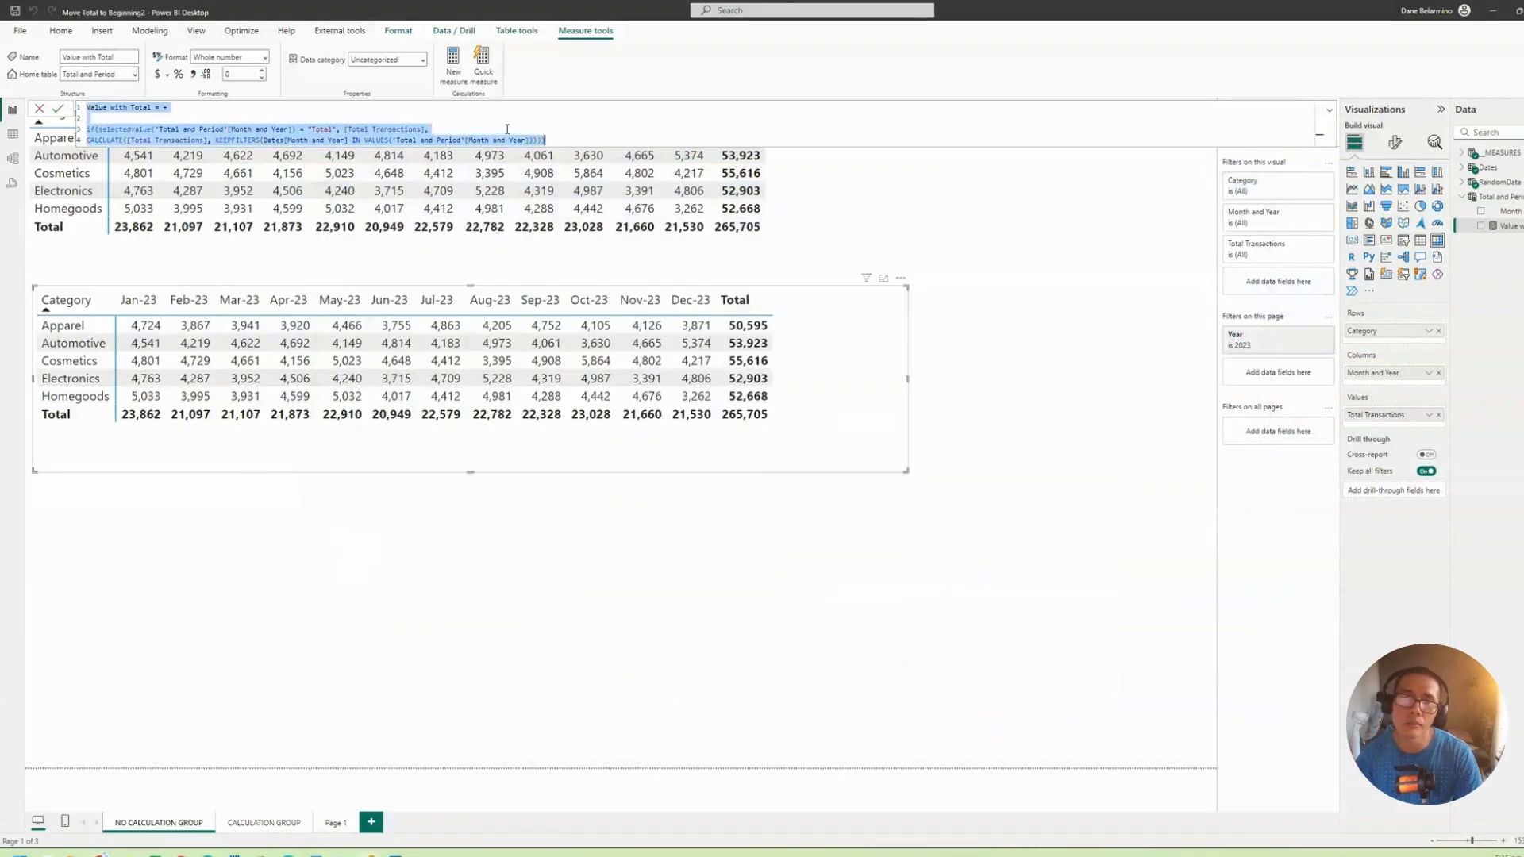
{"action": "type", "text": "Value with Total = IF (     SELECTEDVALUE ( 'Total and Period'[Month and Year] ) = \"Total\",     [Total Transactions],     CALCULATE (         [Total Transactions],         KEEPFILTERS (             Dates[Month and Year] IN VALUES ( 'Total and Period'[Month and Year] )         )     ) )"}
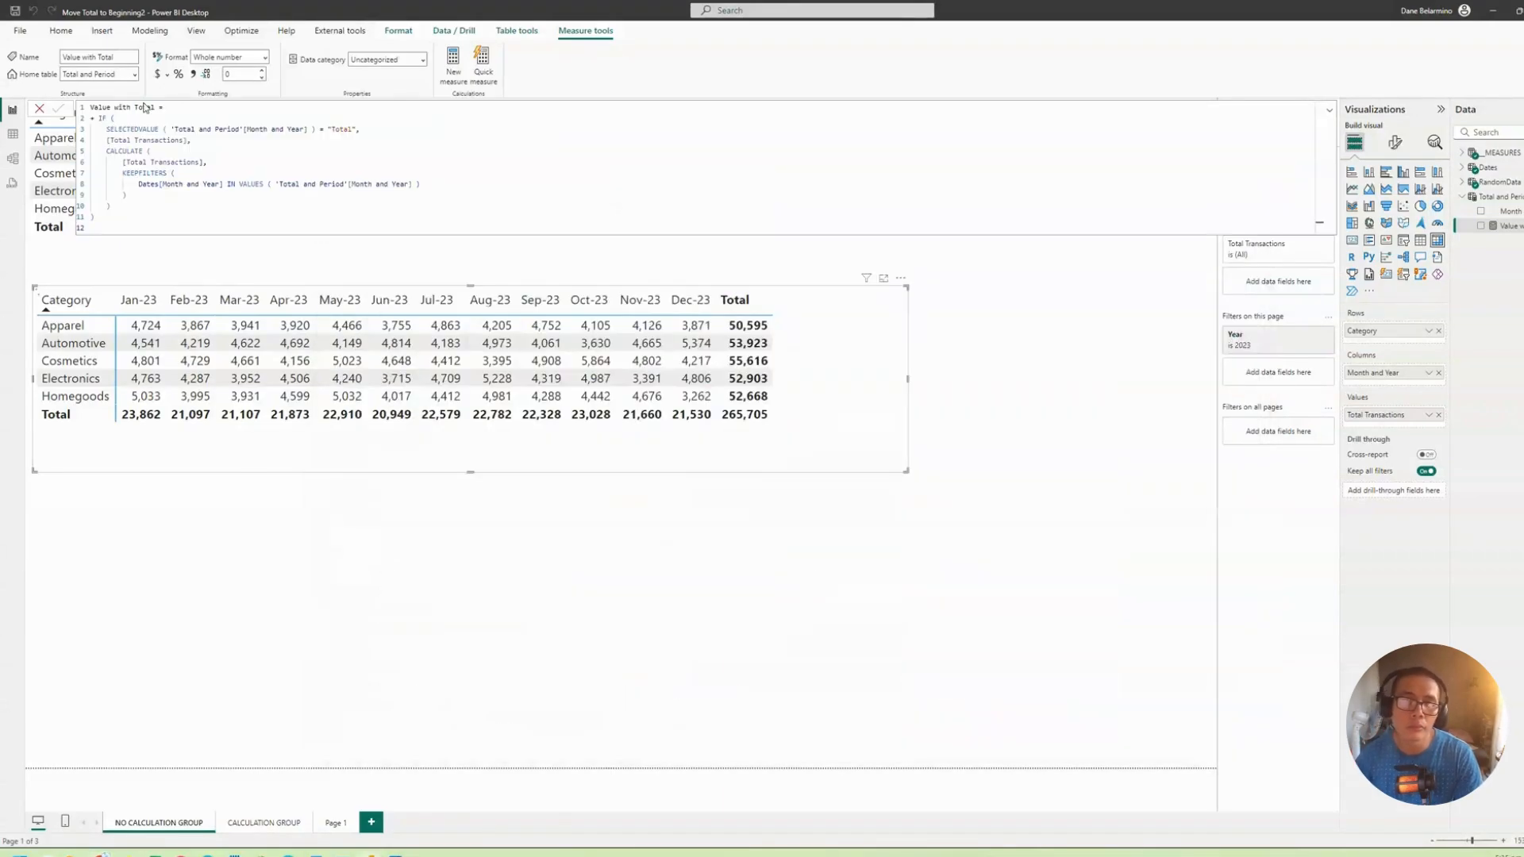
{"action": "key", "text": "Return"}
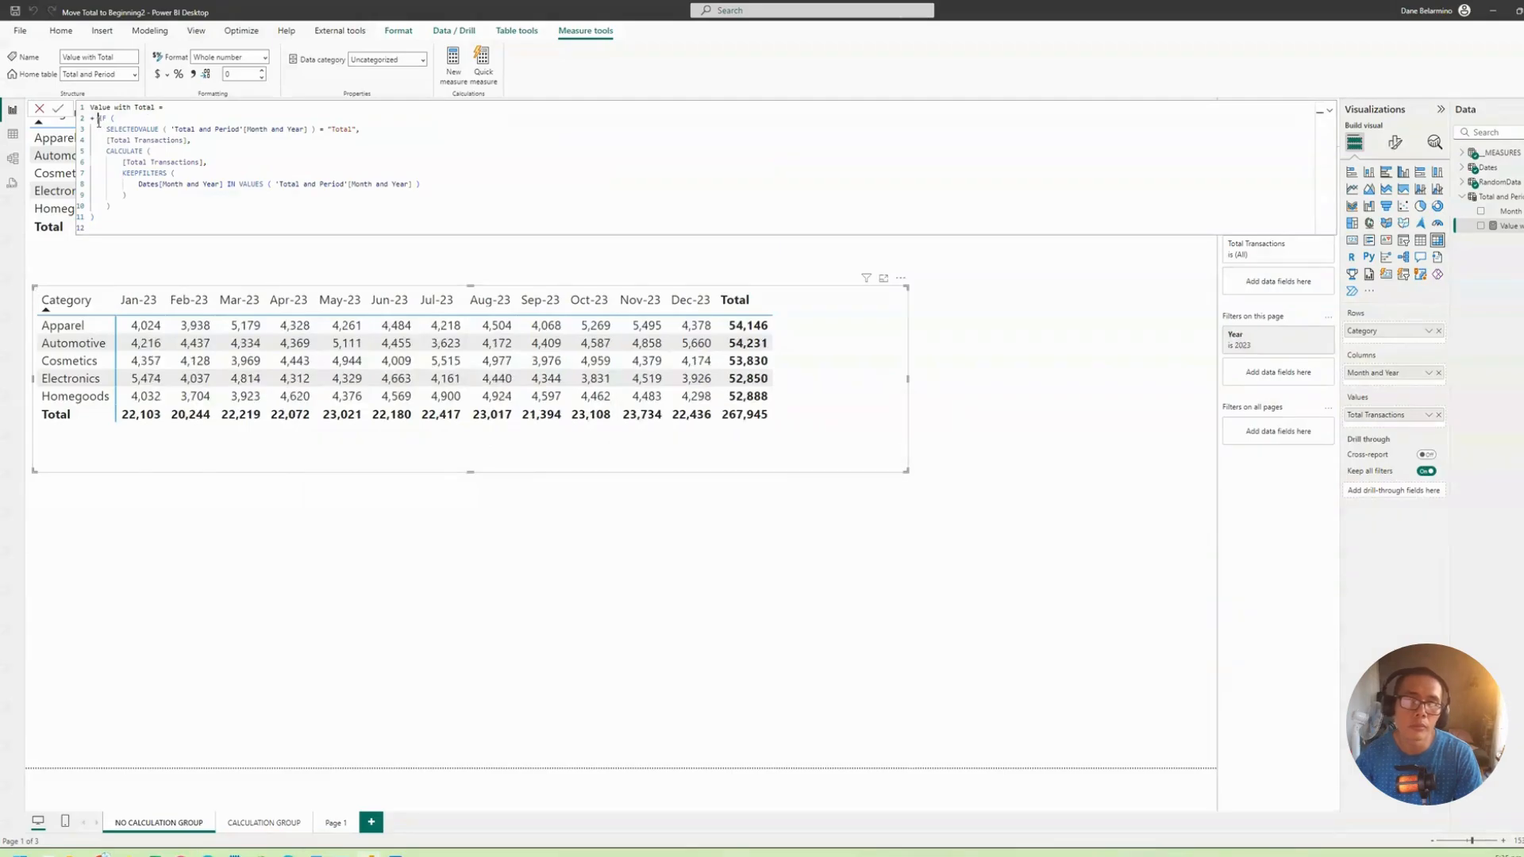
Step: Remove the stray plus sign before IF in the Value with Total formula, commit it and collapse the formula editor
{"action": "key", "text": "BackSpace"}
{"action": "key", "text": "BackSpace"}
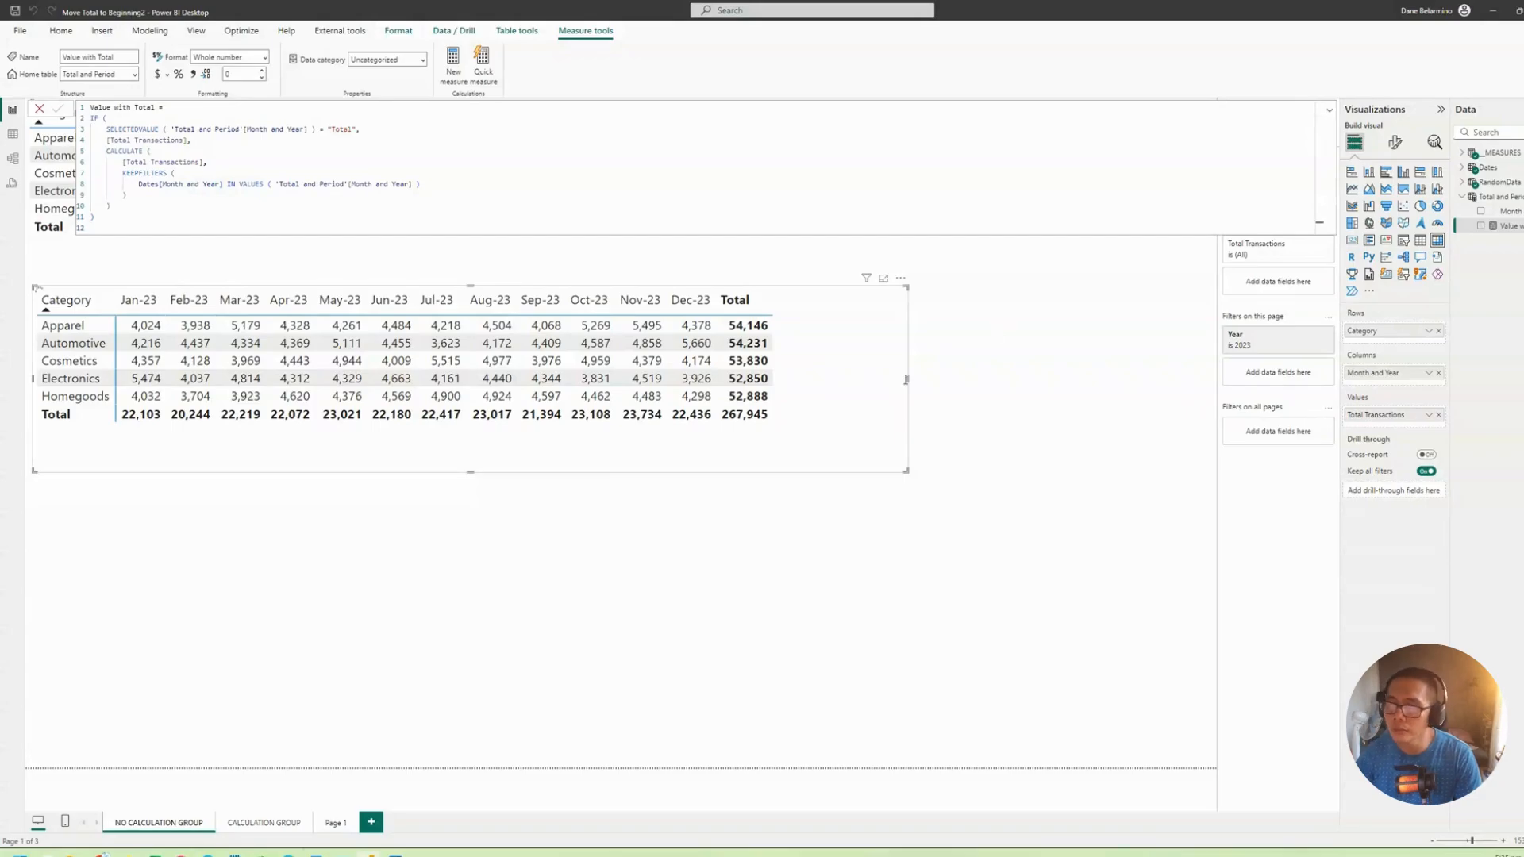
{"action": "left_click", "coordinate": [1329, 111]}
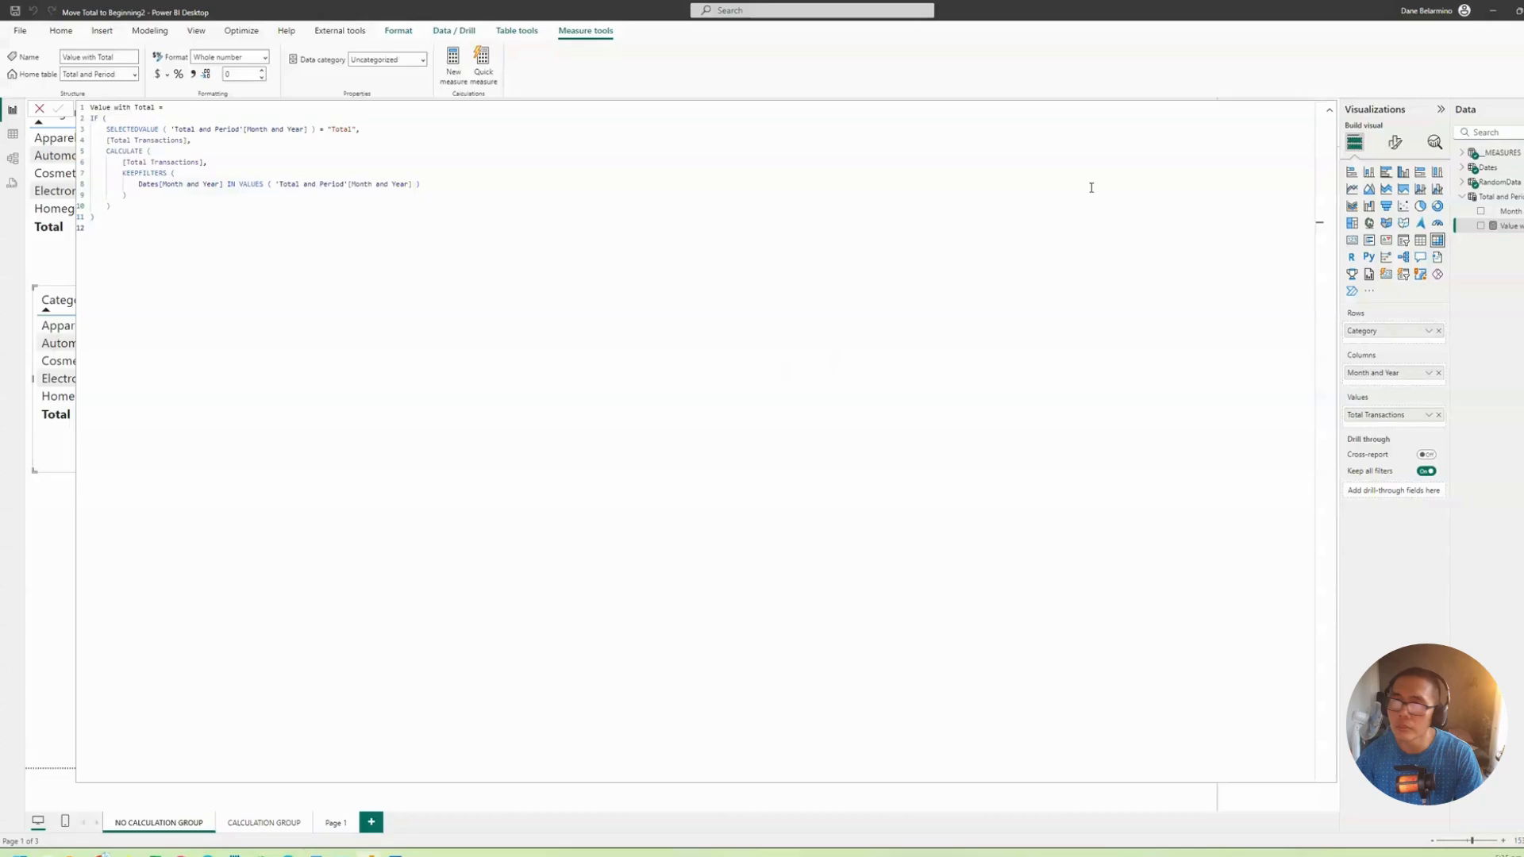
{"action": "left_click", "coordinate": [1331, 114]}
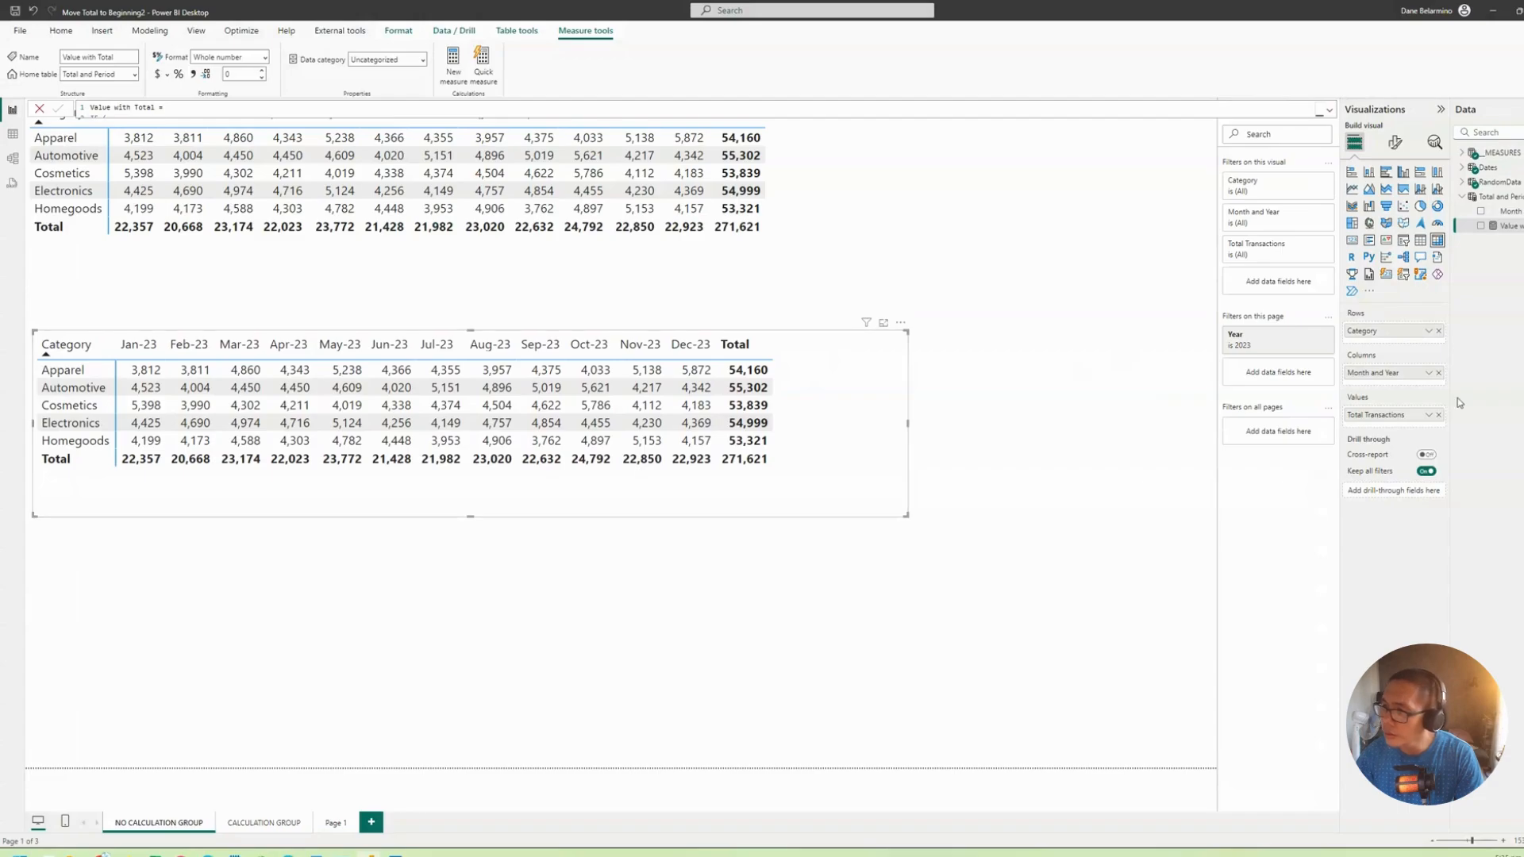
Step: Remove Total Transactions from the lower matrix and replace its column field with 'Total and Period'[Month and Year]
{"action": "left_click", "coordinate": [1438, 373]}
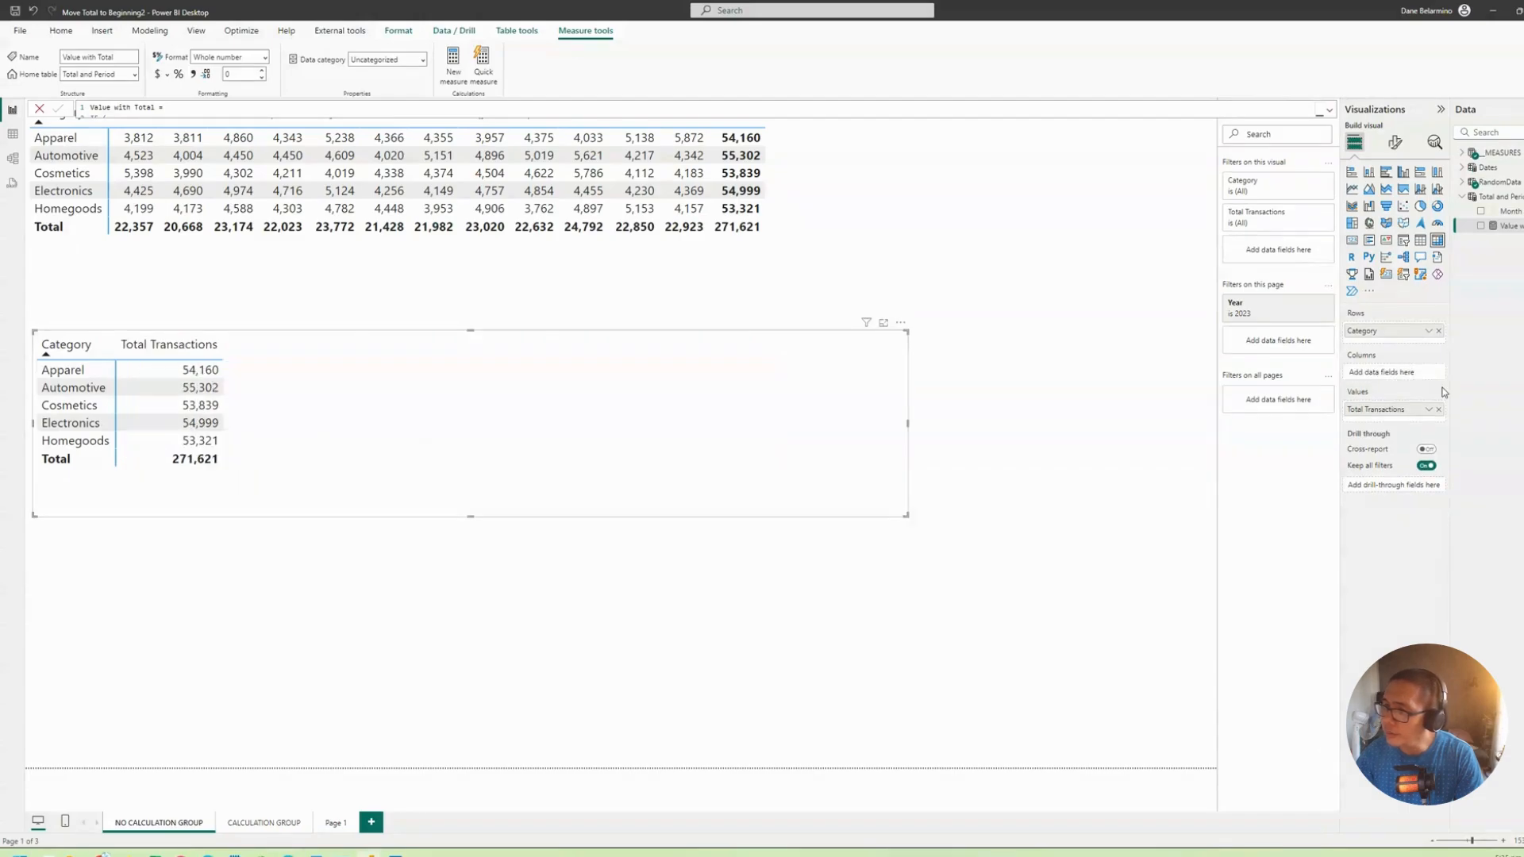
{"action": "left_click", "coordinate": [1438, 409]}
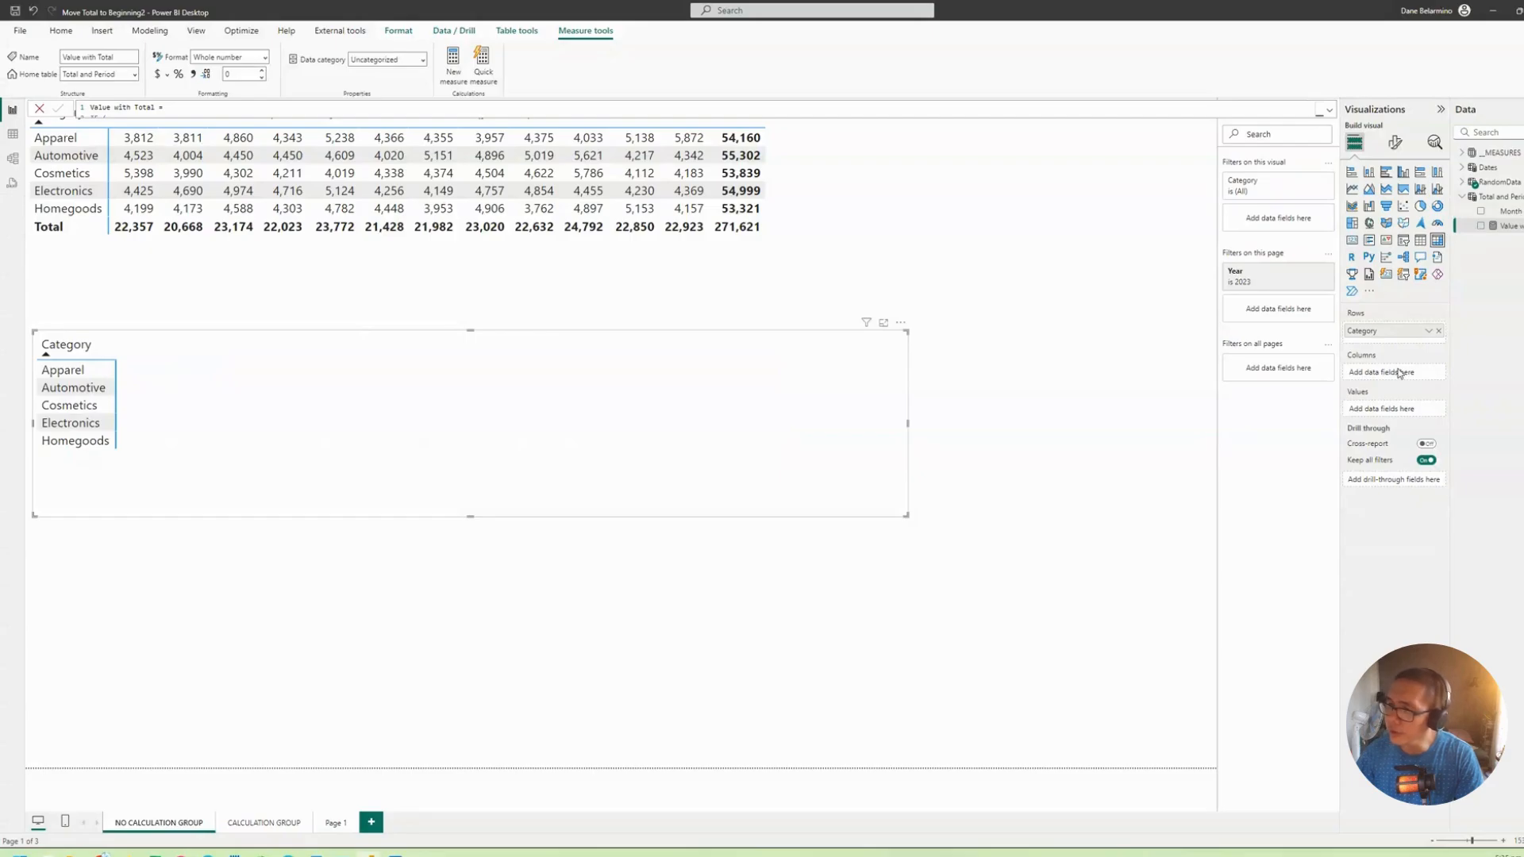
{"action": "left_click_drag", "start_coordinate": [1509, 212], "coordinate": [1399, 373]}
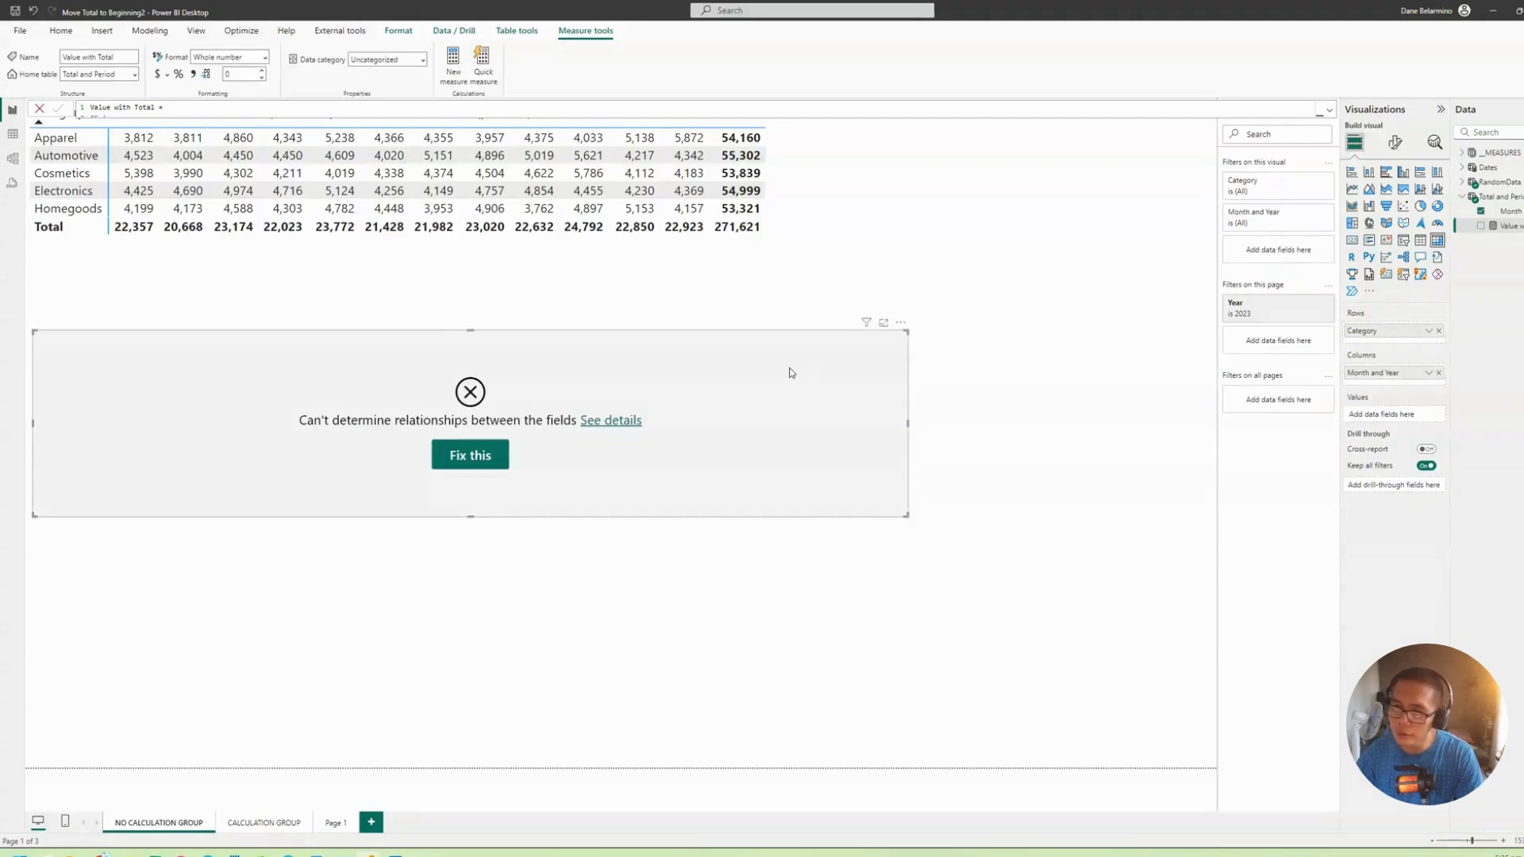
Step: Add the Value with Total measure as the lower matrix's values and move the matrix beneath the upper one, aligned with its edge
{"action": "left_click_drag", "start_coordinate": [790, 372], "coordinate": [801, 374]}
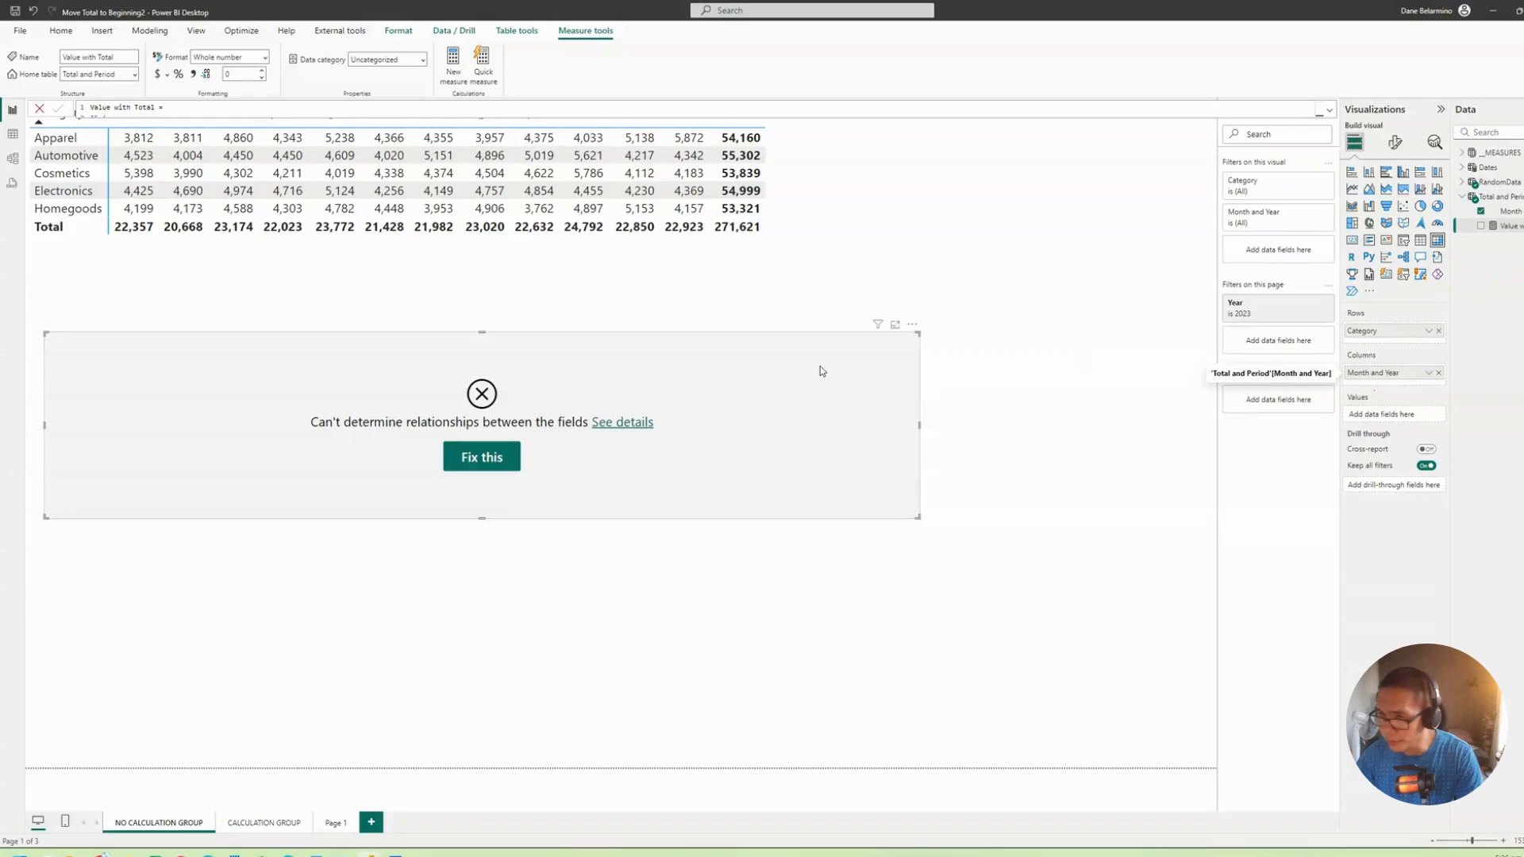
{"action": "left_click_drag", "start_coordinate": [821, 367], "coordinate": [942, 393]}
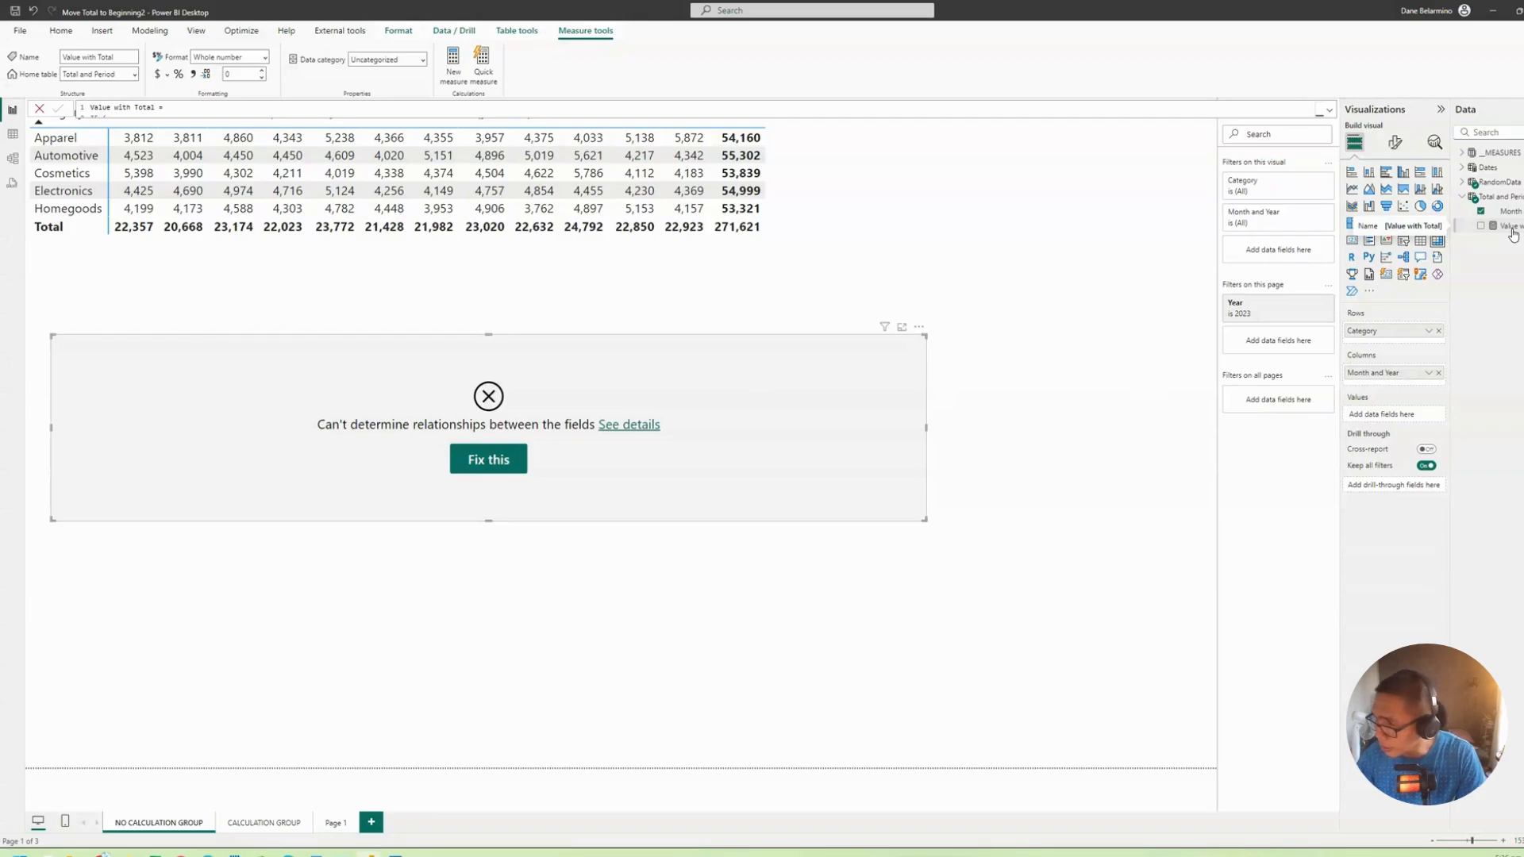
{"action": "left_click_drag", "start_coordinate": [1514, 234], "coordinate": [1409, 451]}
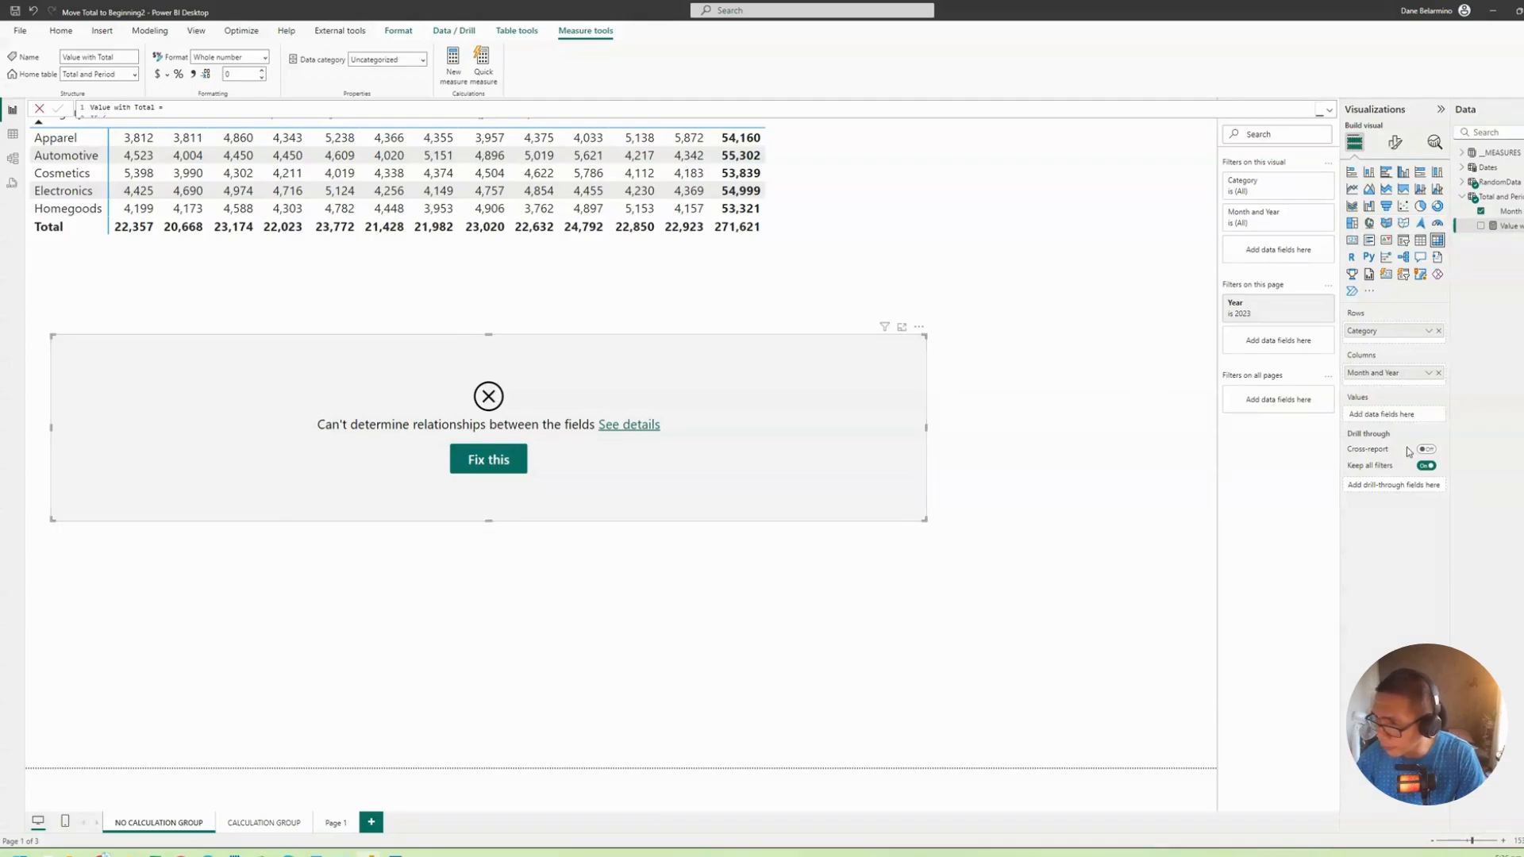
{"action": "left_click_drag", "start_coordinate": [888, 483], "coordinate": [887, 506]}
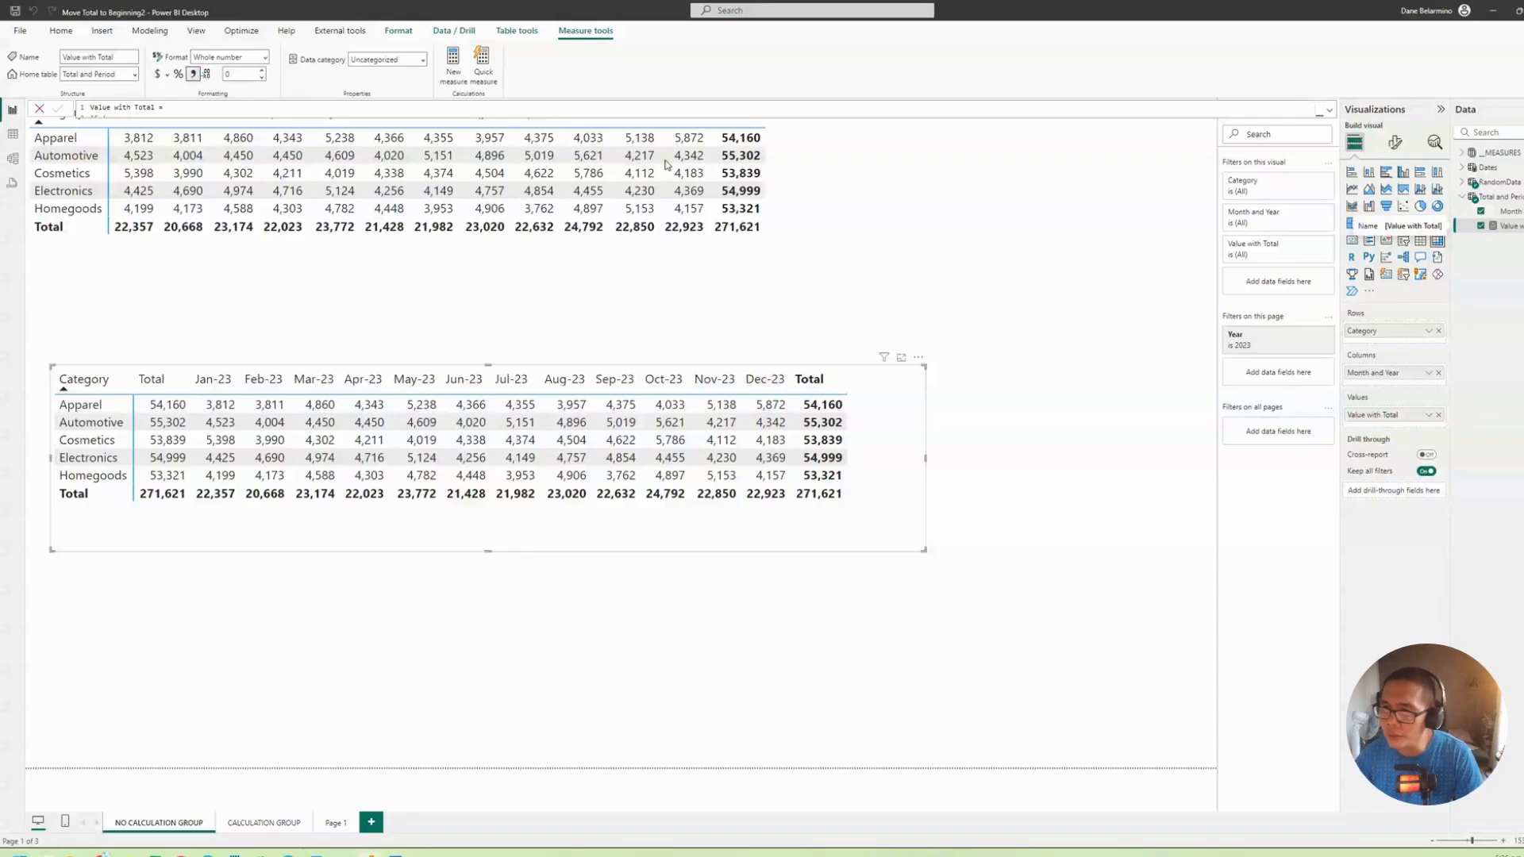
{"action": "left_click_drag", "start_coordinate": [886, 520], "coordinate": [846, 469]}
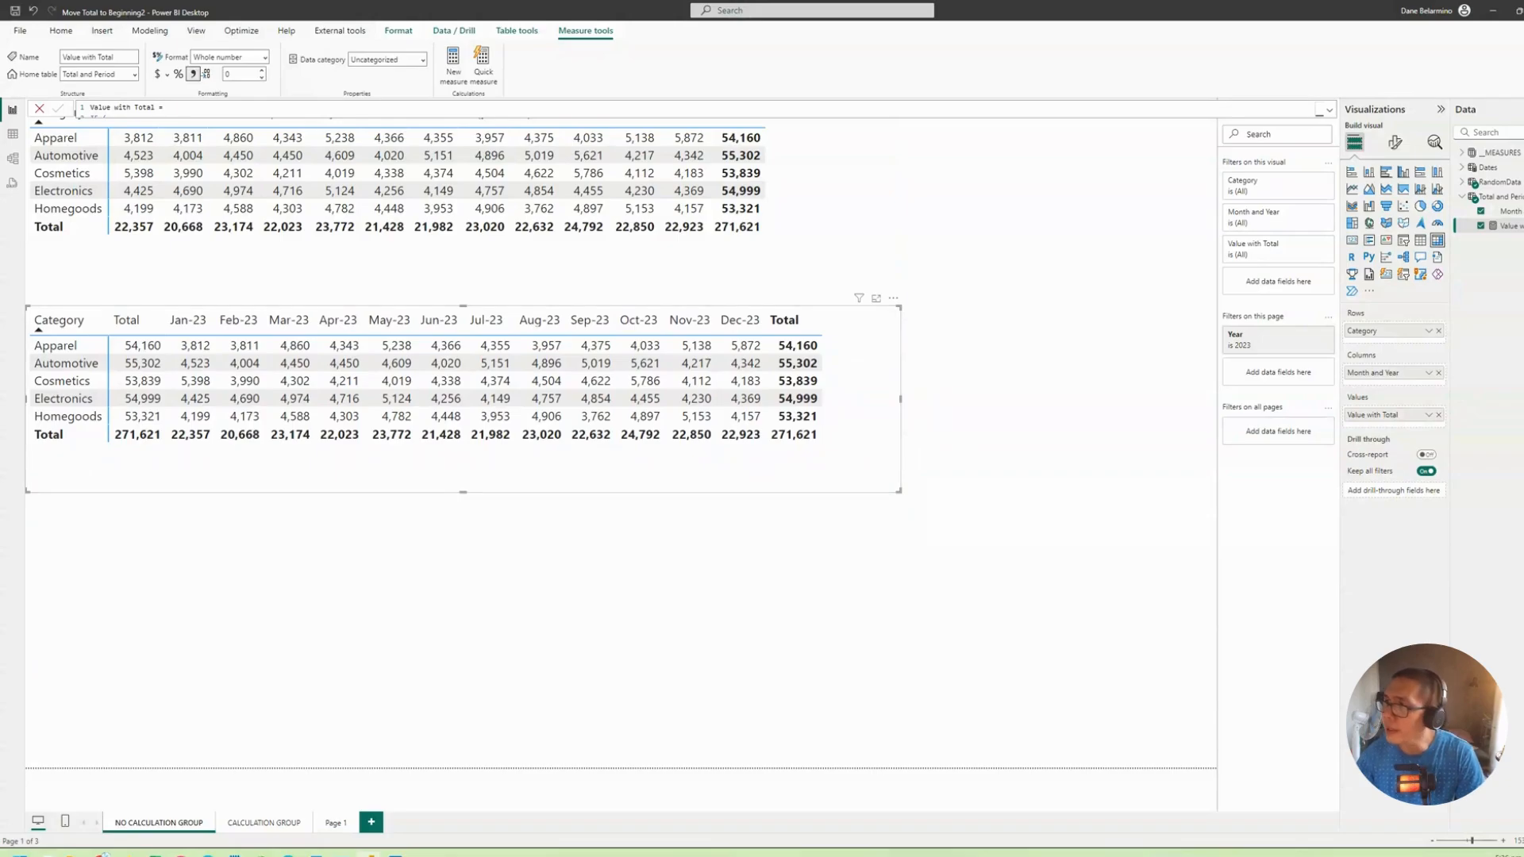
Step: Change the measure's name in its formula to Transactions with Total and copy the entire formula
{"action": "left_click", "coordinate": [1329, 110]}
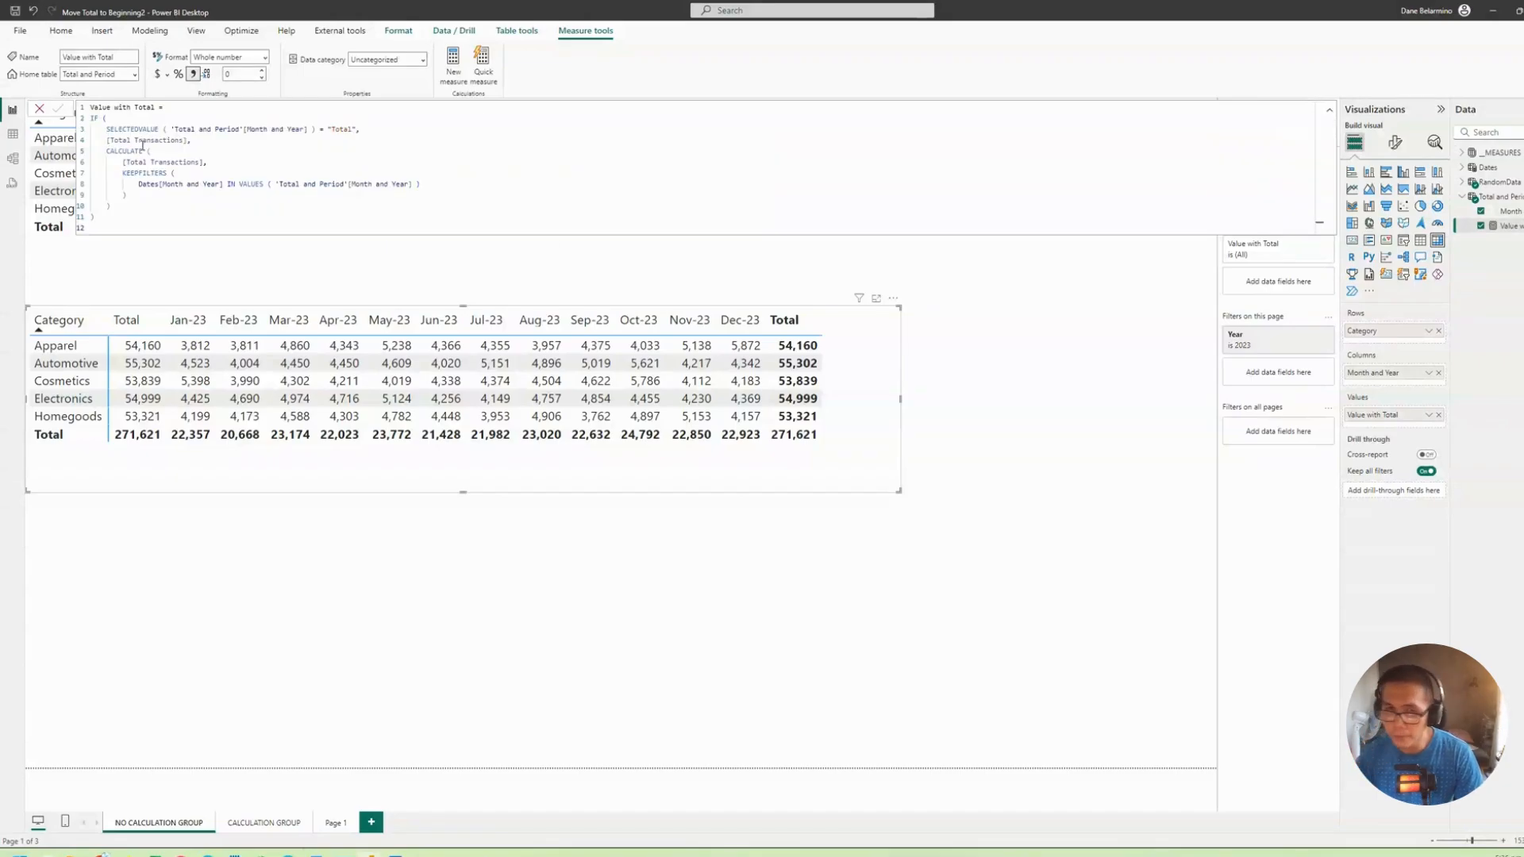
{"action": "double_click", "coordinate": [143, 142]}
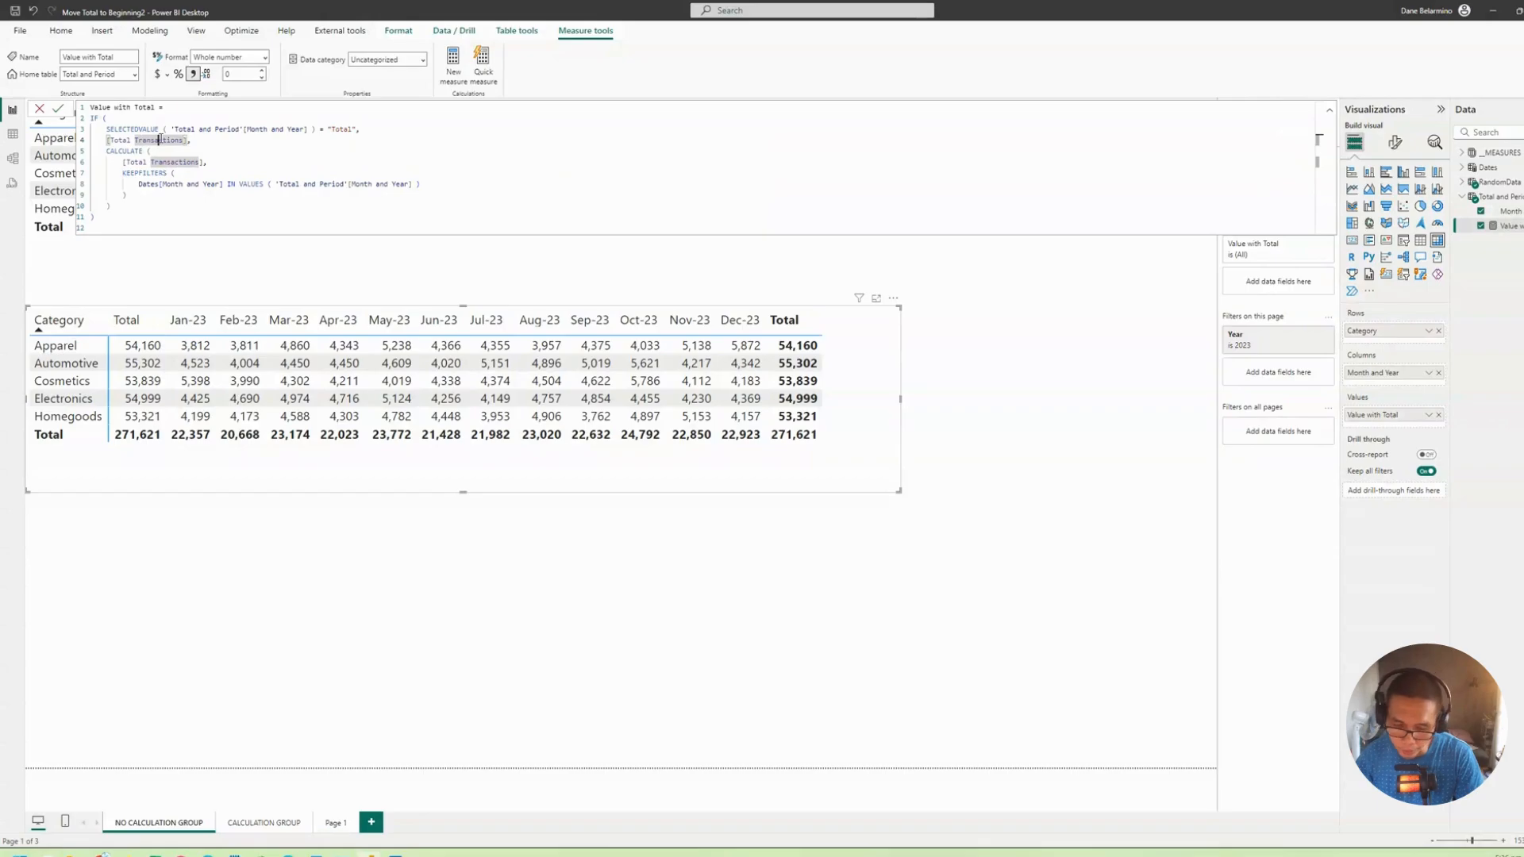
{"action": "key", "text": "ctrl+a"}
{"action": "double_click", "coordinate": [105, 111]}
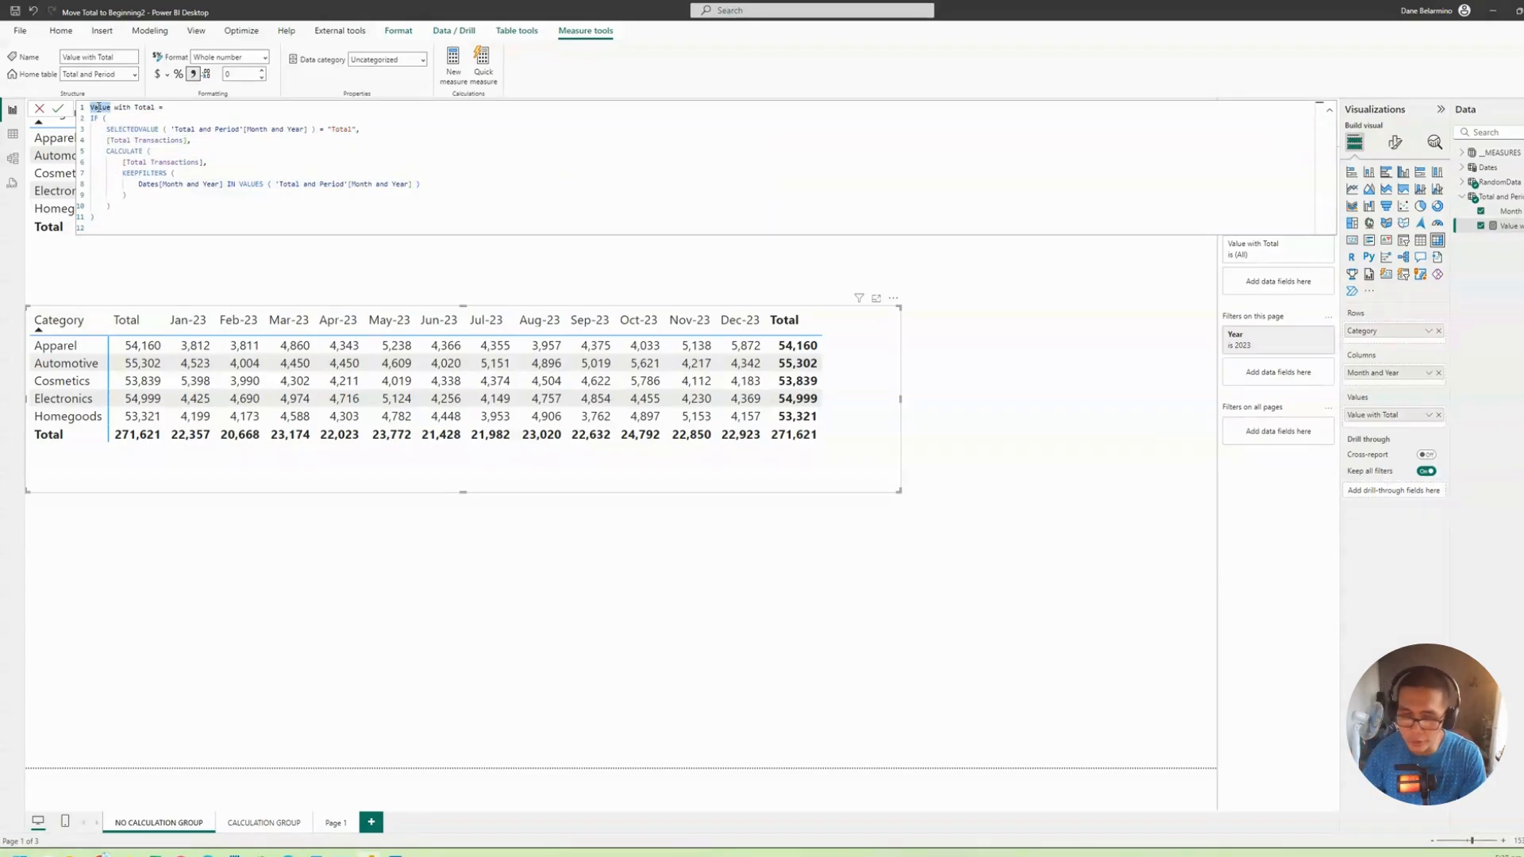
{"action": "type", "text": "Trans"}
{"action": "key", "text": "BackSpace"}
{"action": "key", "text": "BackSpace"}
{"action": "key", "text": "BackSpace"}
{"action": "key", "text": "BackSpace"}
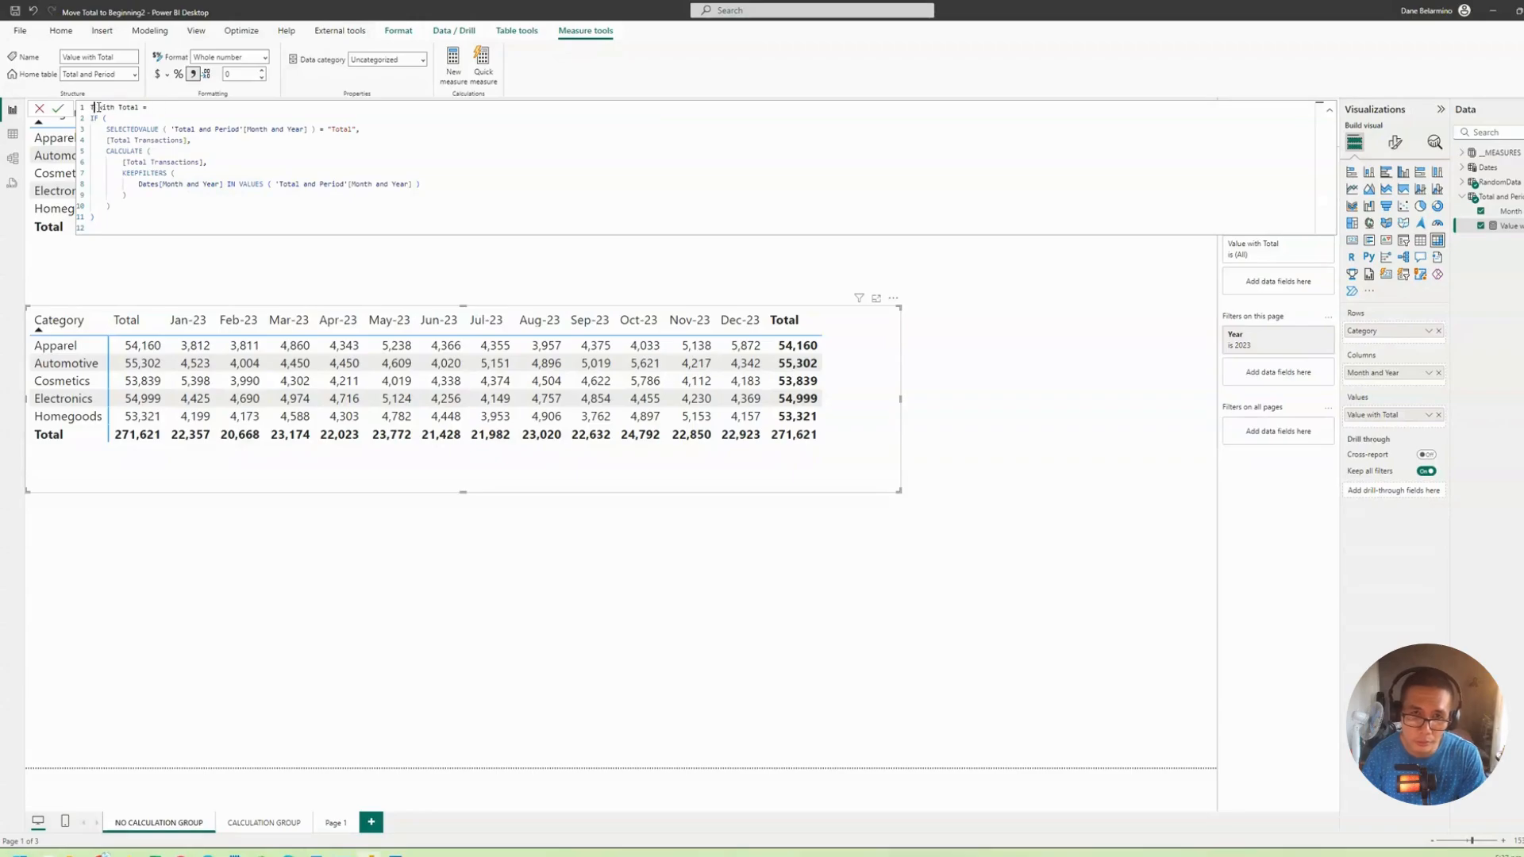
{"action": "type", "text": "ransact"}
{"action": "type", "text": "ions"}
{"action": "key", "text": "ctrl+a"}
{"action": "key", "text": "ctrl+c"}
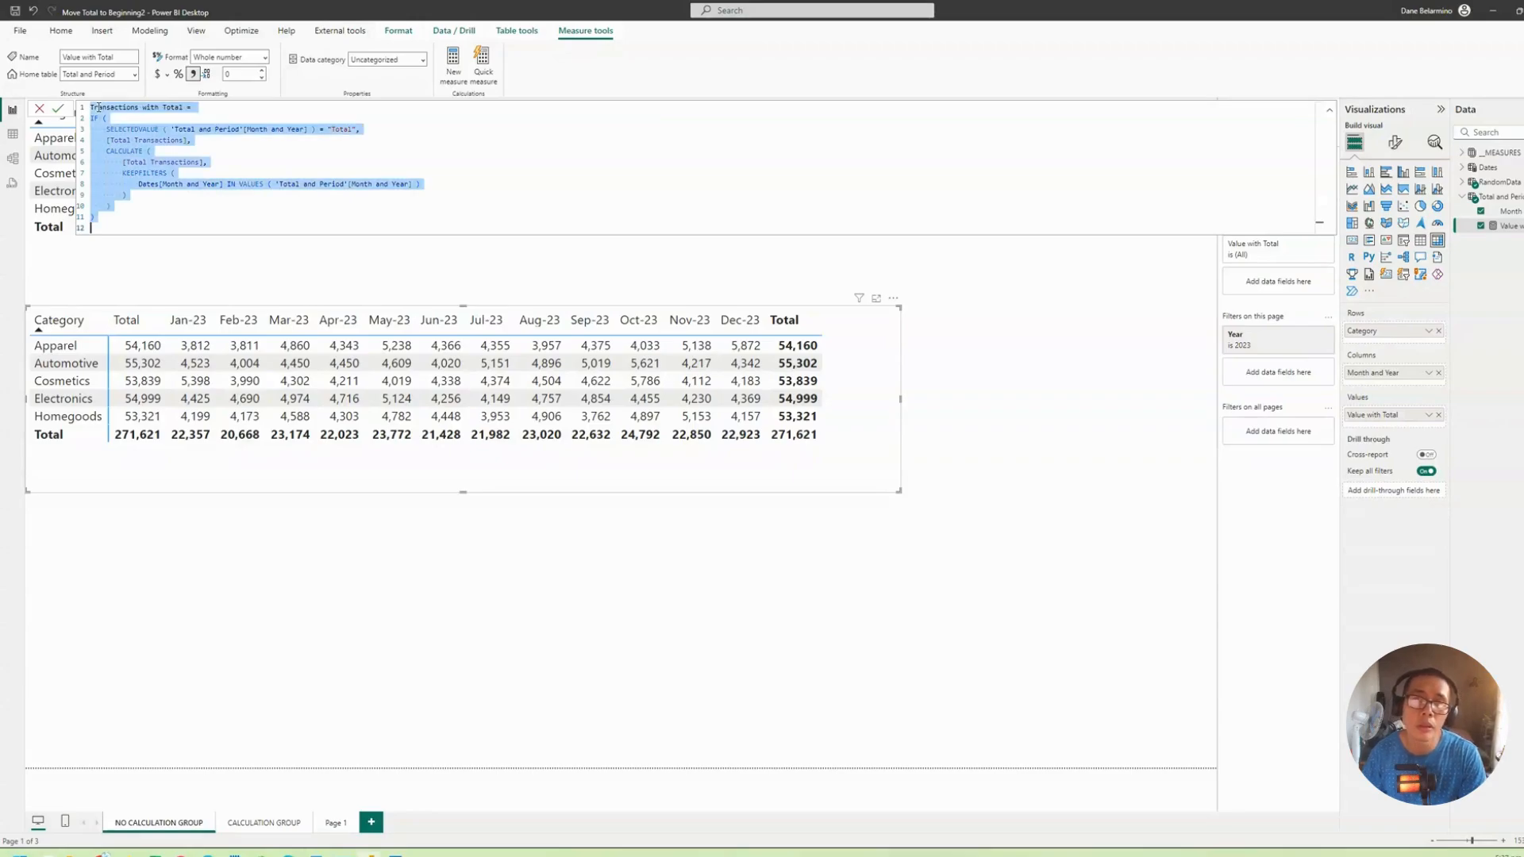
Step: Commit the Transactions with Total rename, create a new measure in the Total and Period table and paste the copied formula into it
{"action": "key", "text": "Return"}
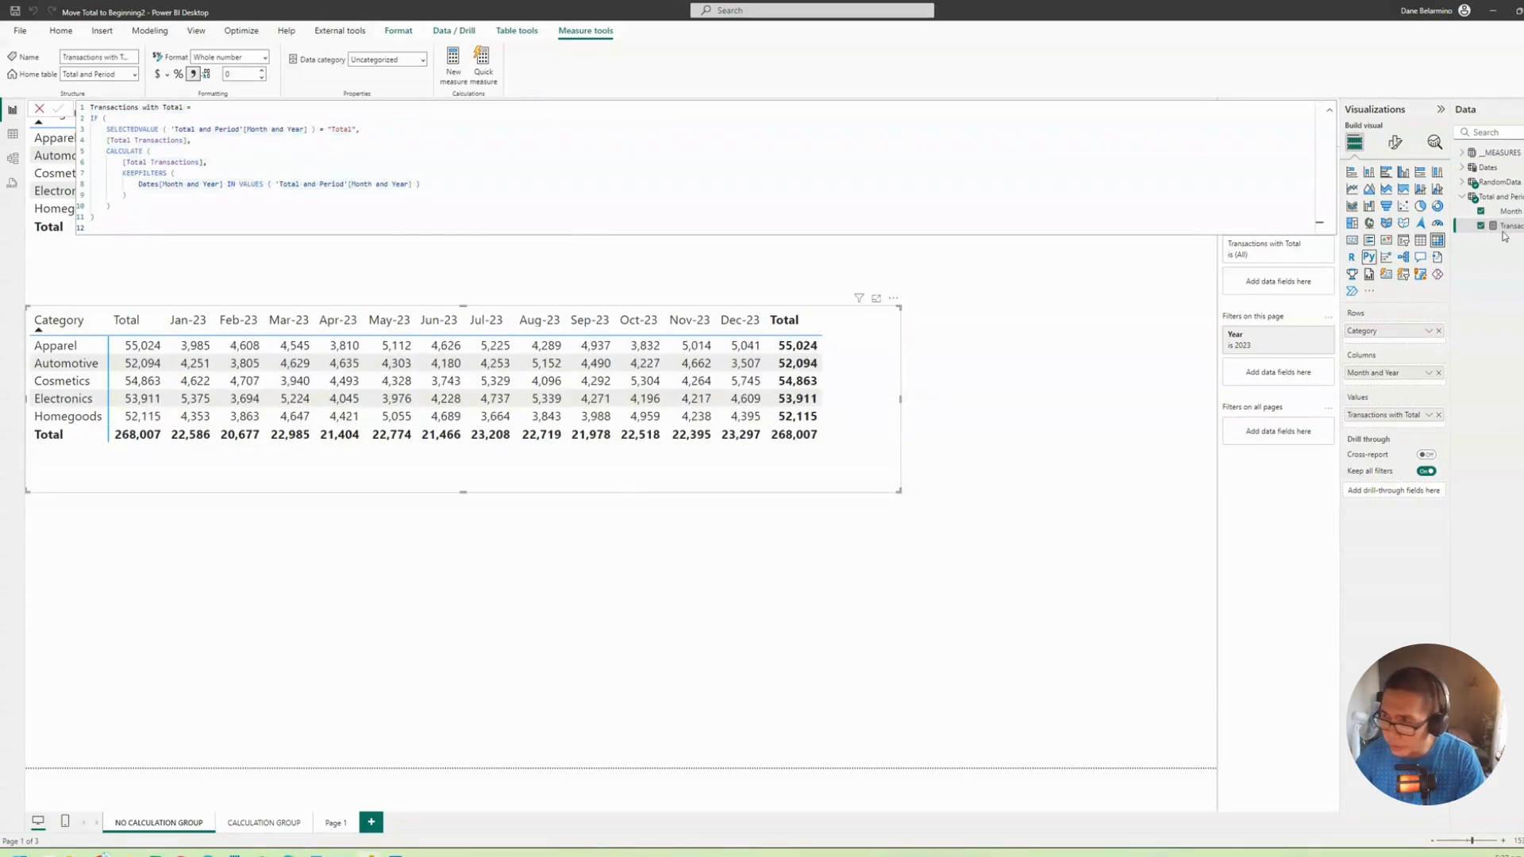
{"action": "right_click", "coordinate": [1506, 226]}
{"action": "left_click", "coordinate": [1450, 263]}
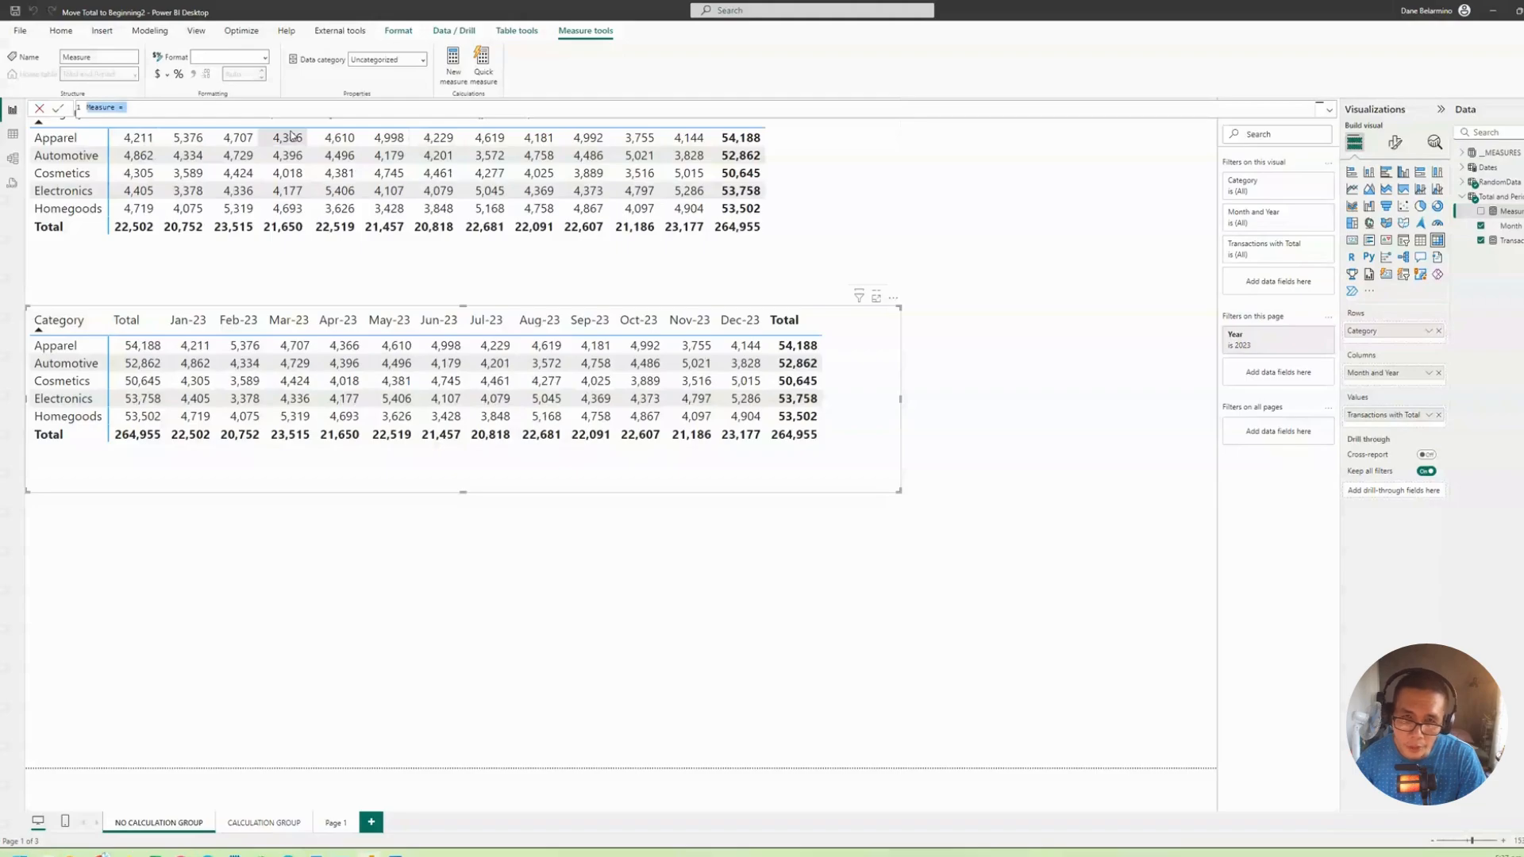
{"action": "key", "text": "ctrl+v"}
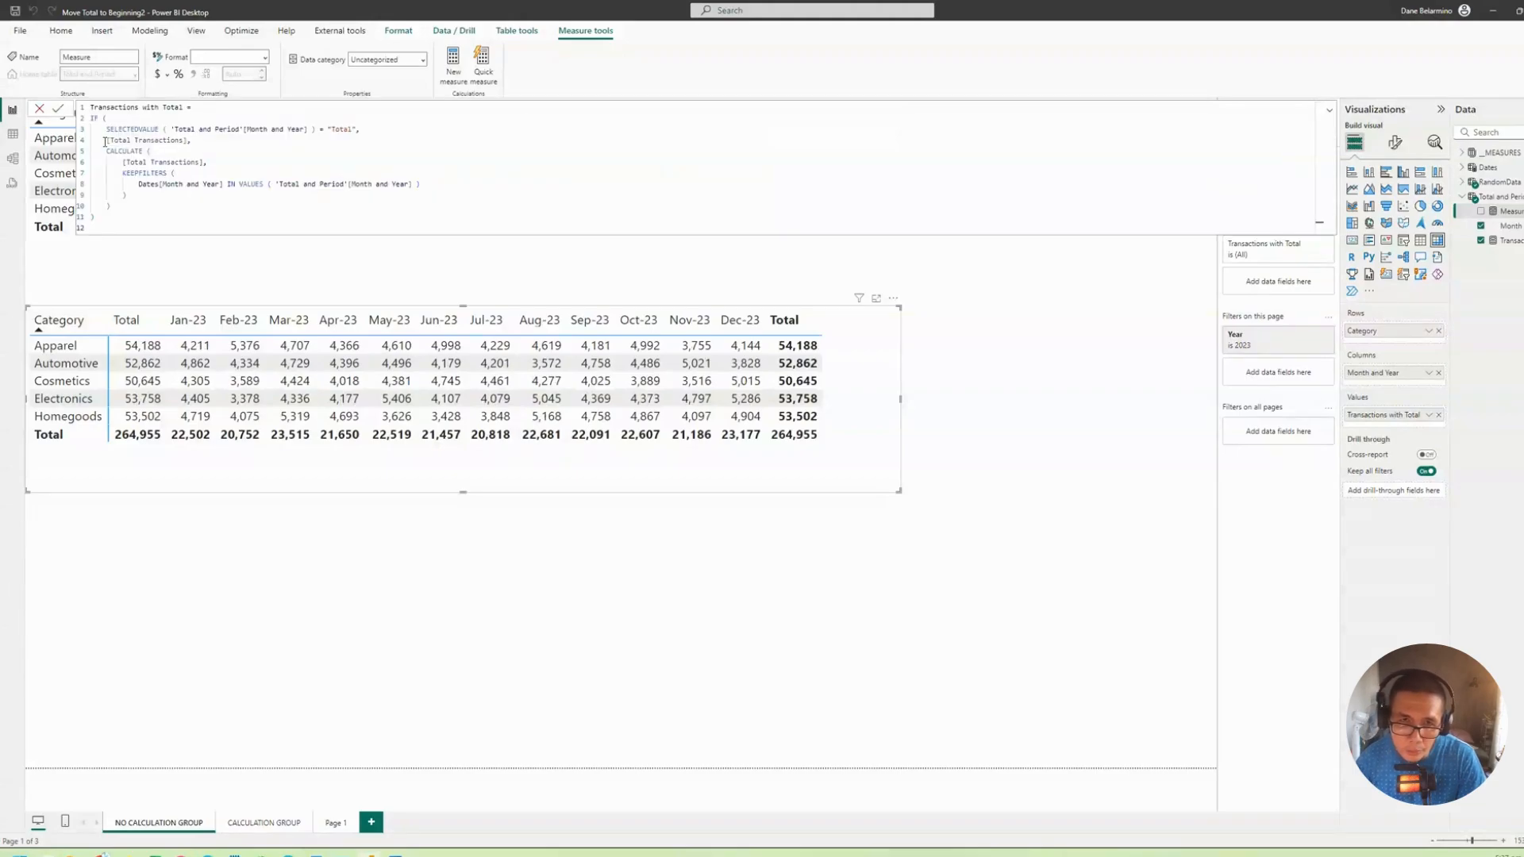
Step: Replace both Total Transactions references in the new measure's formula with Total Revenue
{"action": "mouse_move", "coordinate": [105, 142]}
{"action": "left_mouse_down"}
{"action": "mouse_move", "coordinate": [187, 141]}
{"action": "mouse_move", "coordinate": [111, 141]}
{"action": "left_mouse_up"}
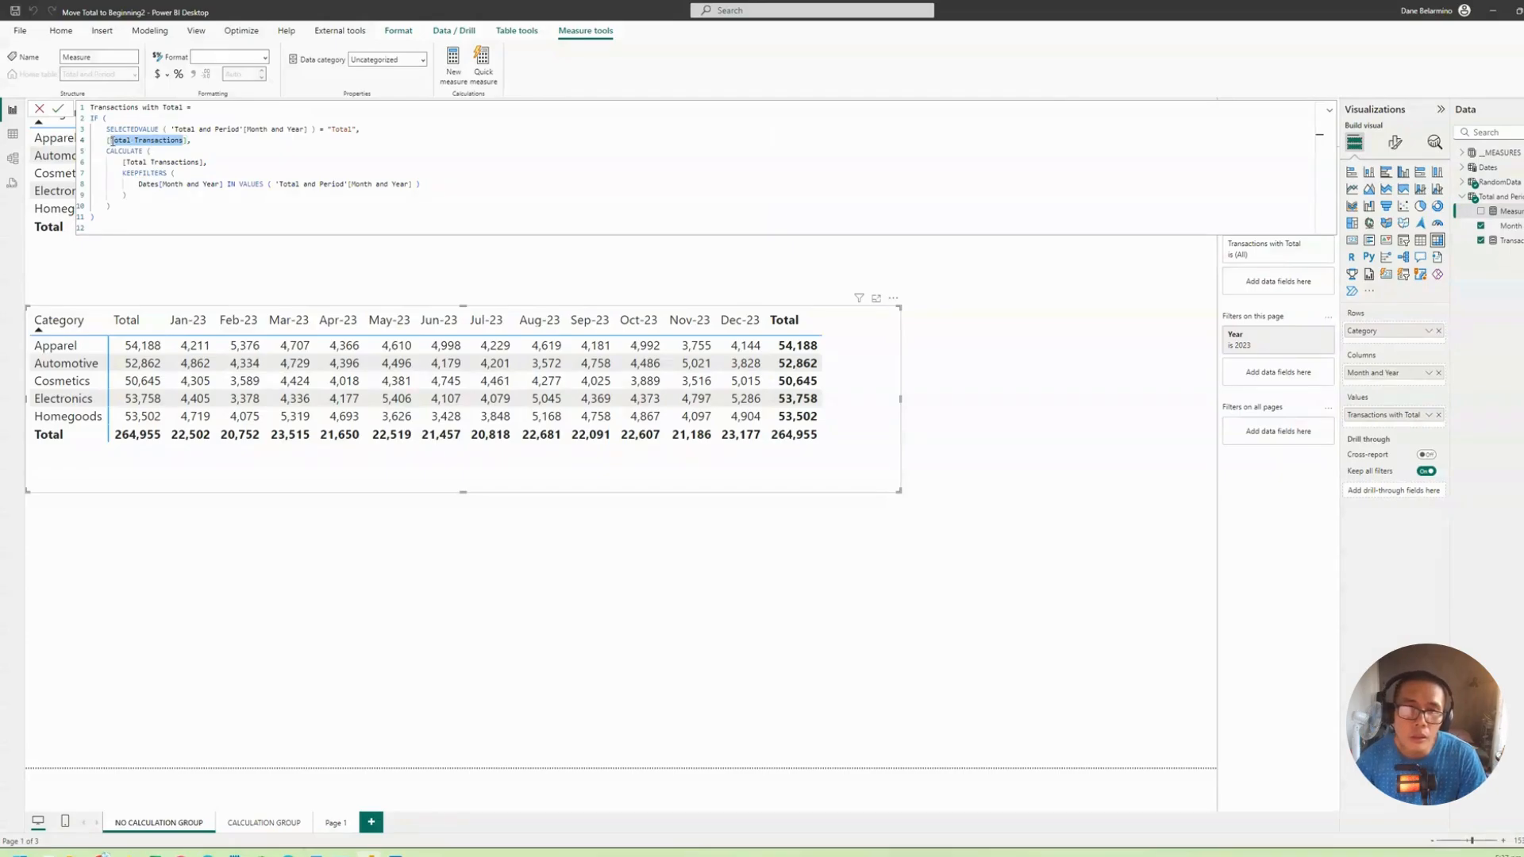
{"action": "key", "text": "ctrl+d"}
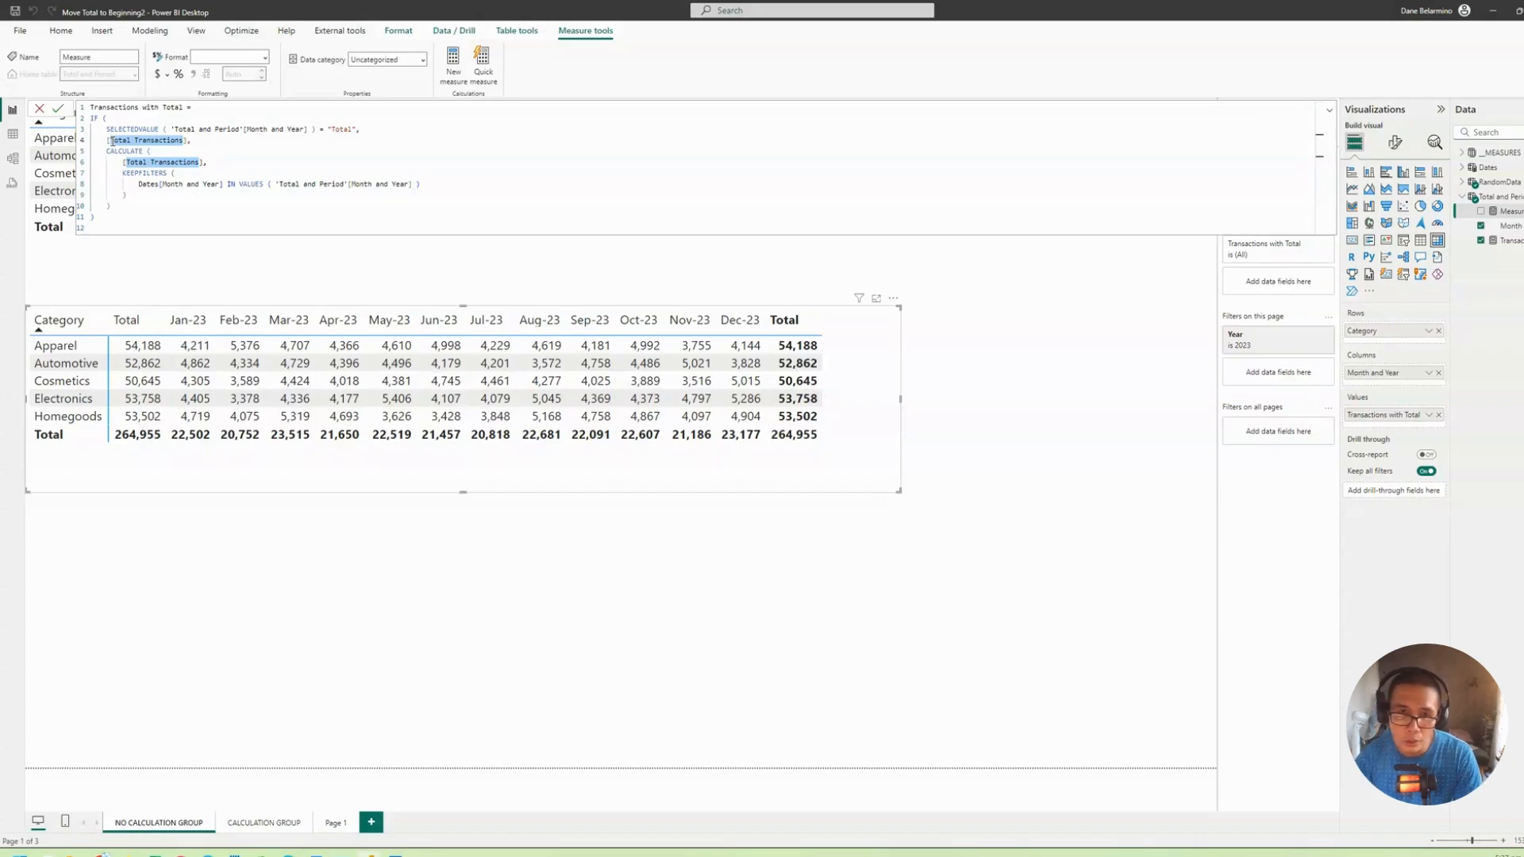
{"action": "type", "text": "Total"}
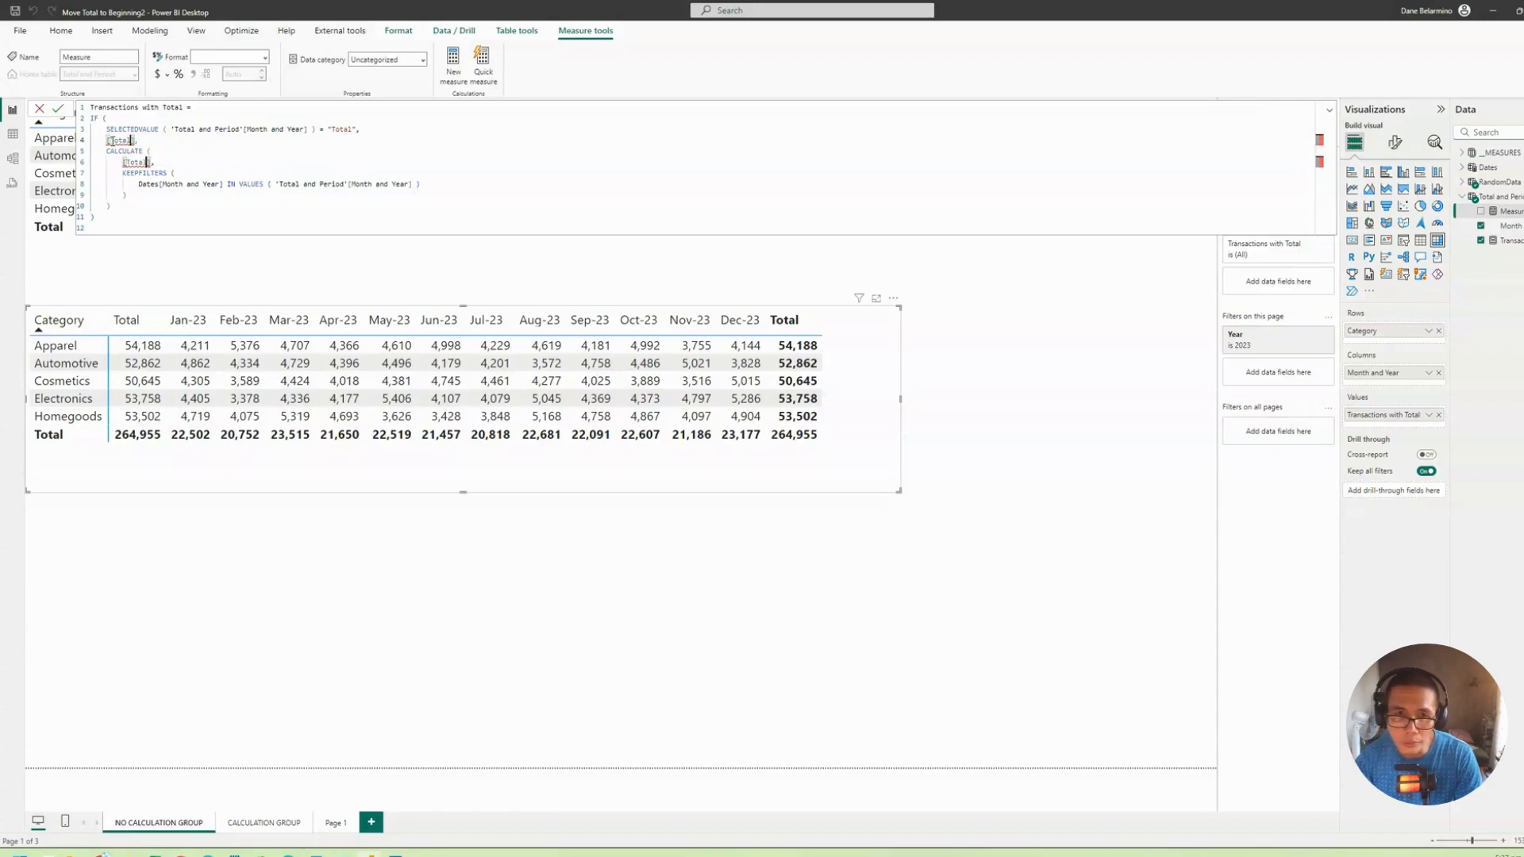
{"action": "type", "text": " Revenue"}
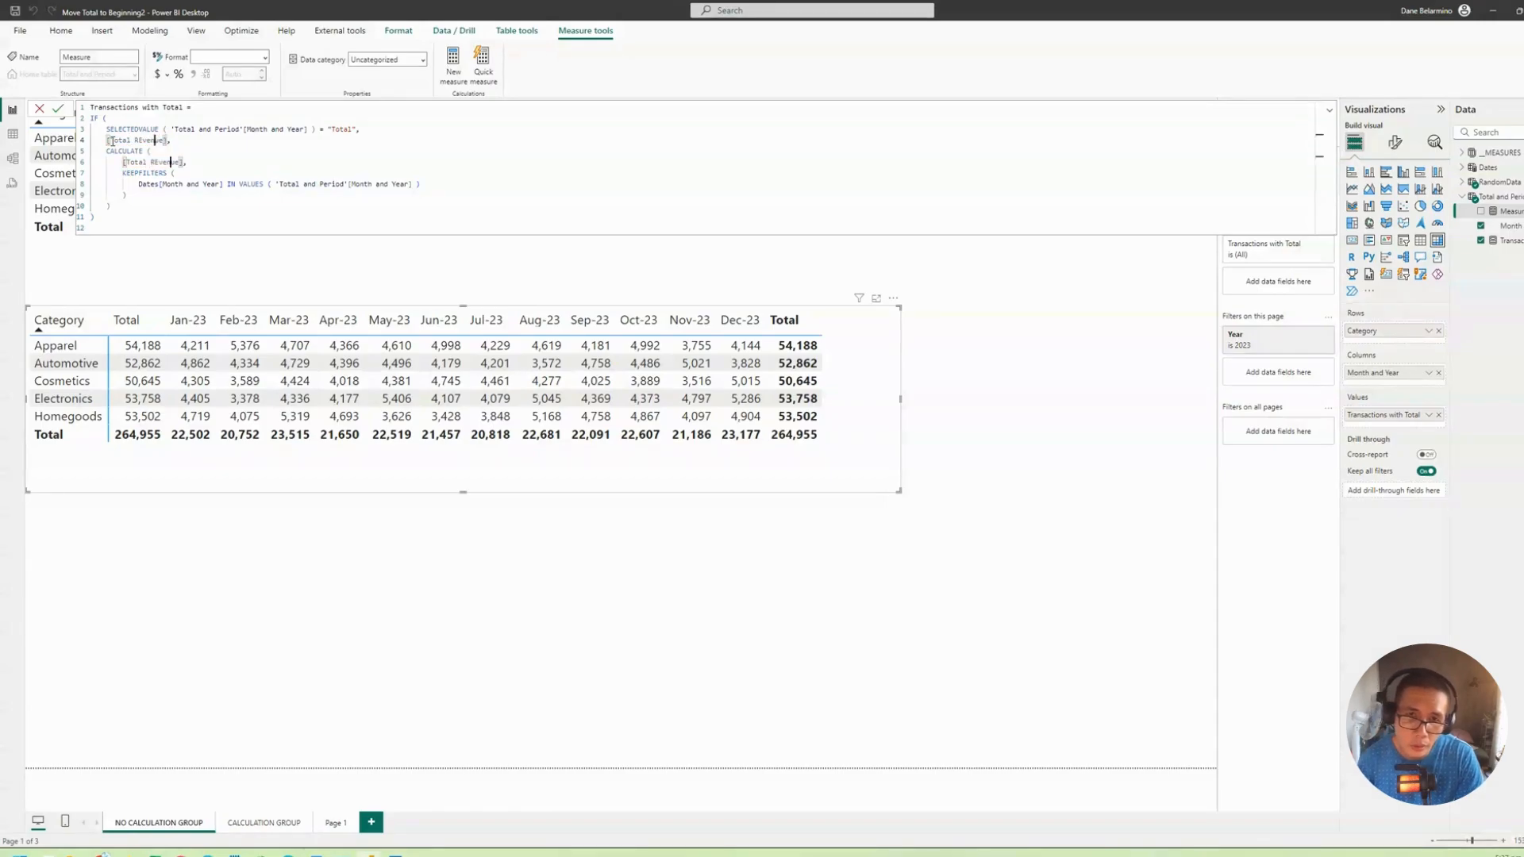
{"action": "key", "text": "Left"}
{"action": "key", "text": "Left"}
{"action": "key", "text": "Left"}
{"action": "key", "text": "BackSpace"}
{"action": "type", "text": "e"}
{"action": "key", "text": "Return"}
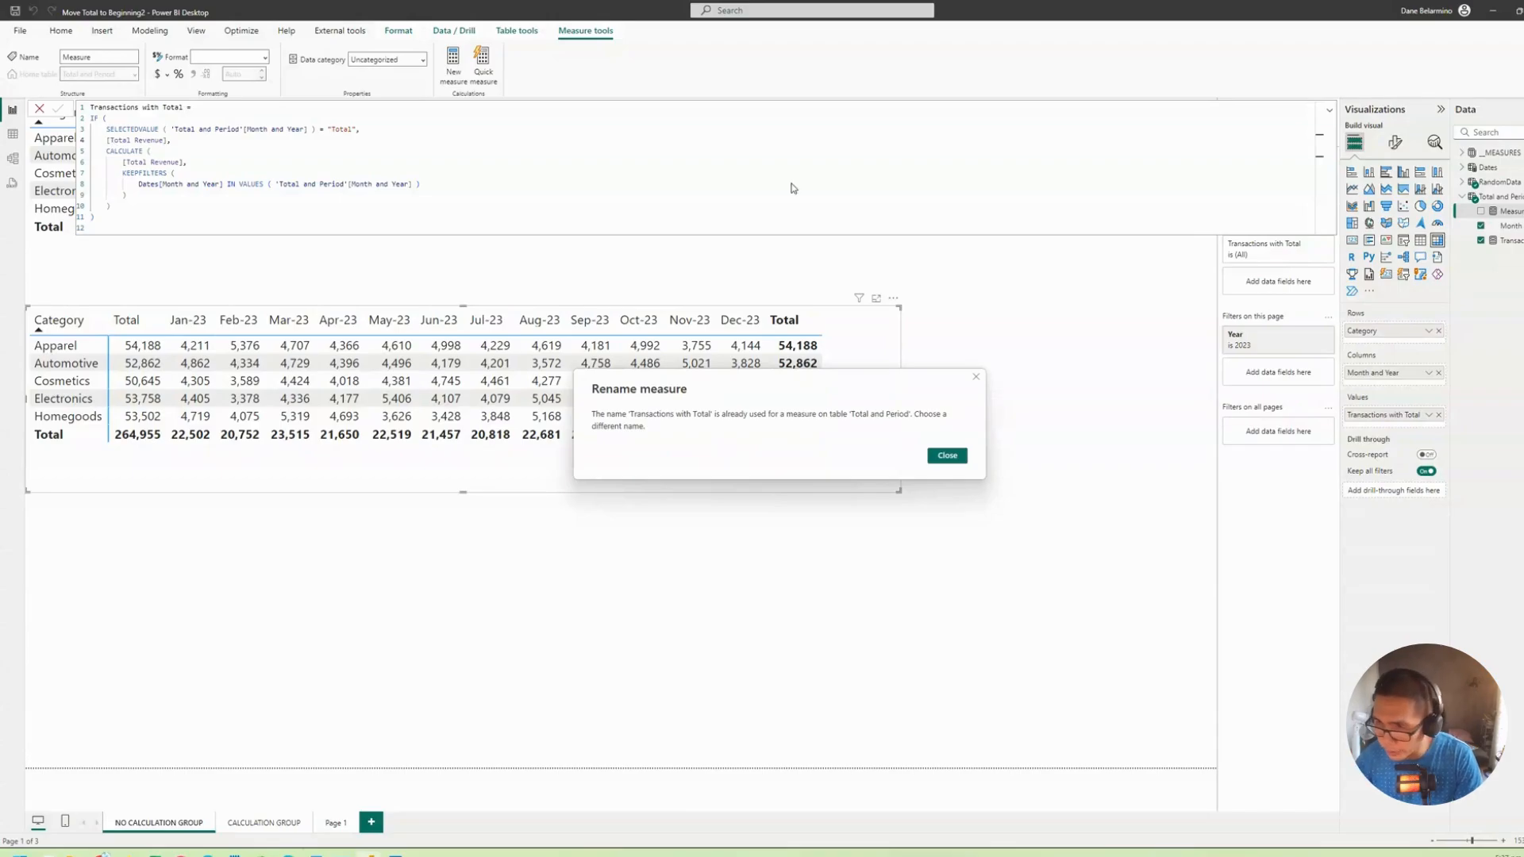
Step: Change the new measure's name in its formula to Revenue with Total, commit it and add it to the lower matrix's values
{"action": "left_click", "coordinate": [946, 455]}
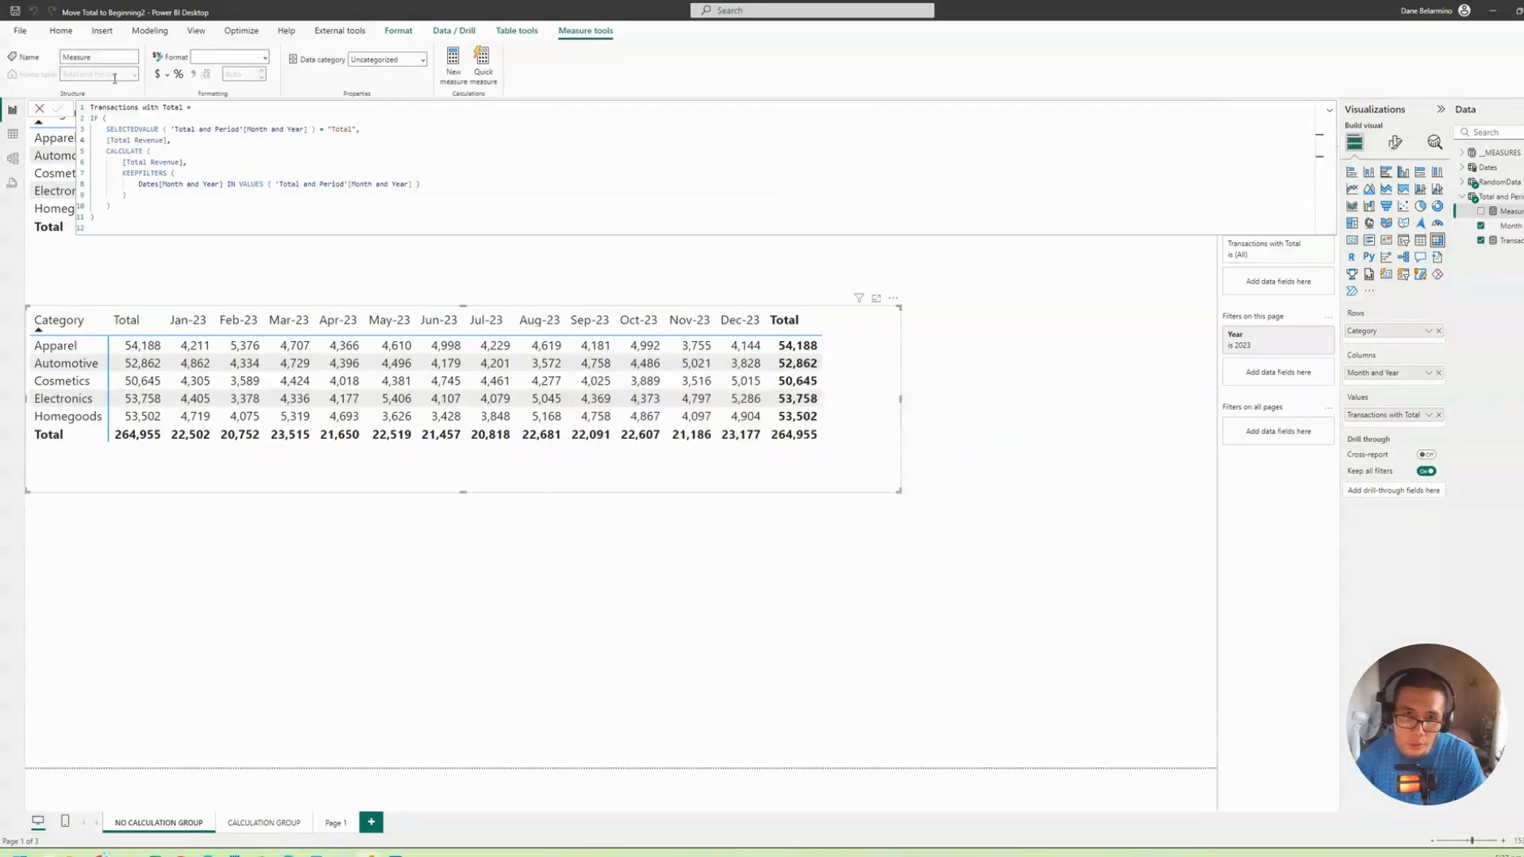
{"action": "double_click", "coordinate": [114, 107]}
{"action": "type", "text": "Rev"}
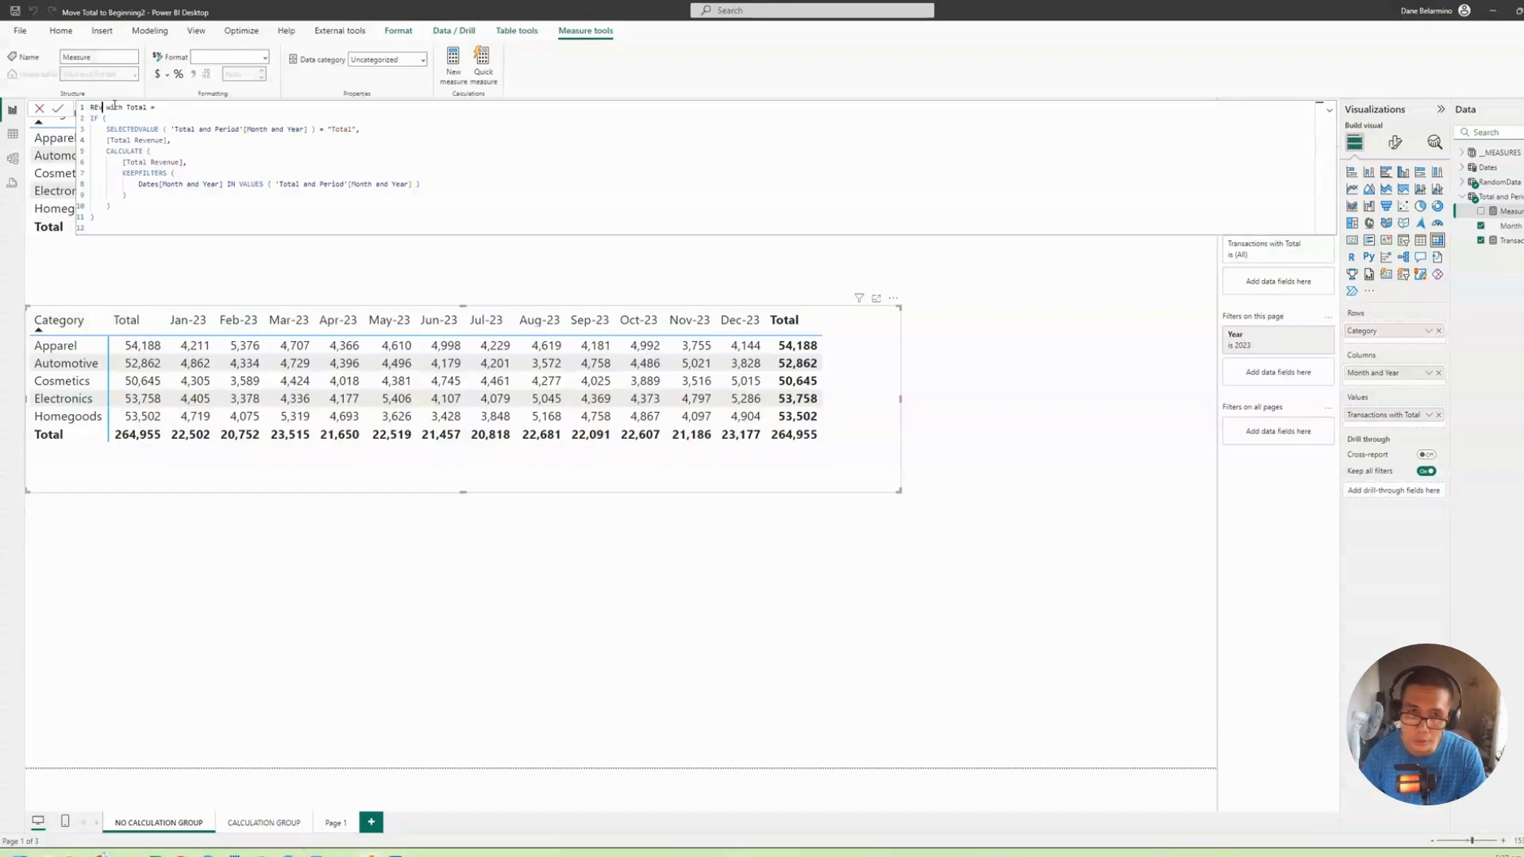
{"action": "key", "text": "BackSpace"}
{"action": "type", "text": "v"}
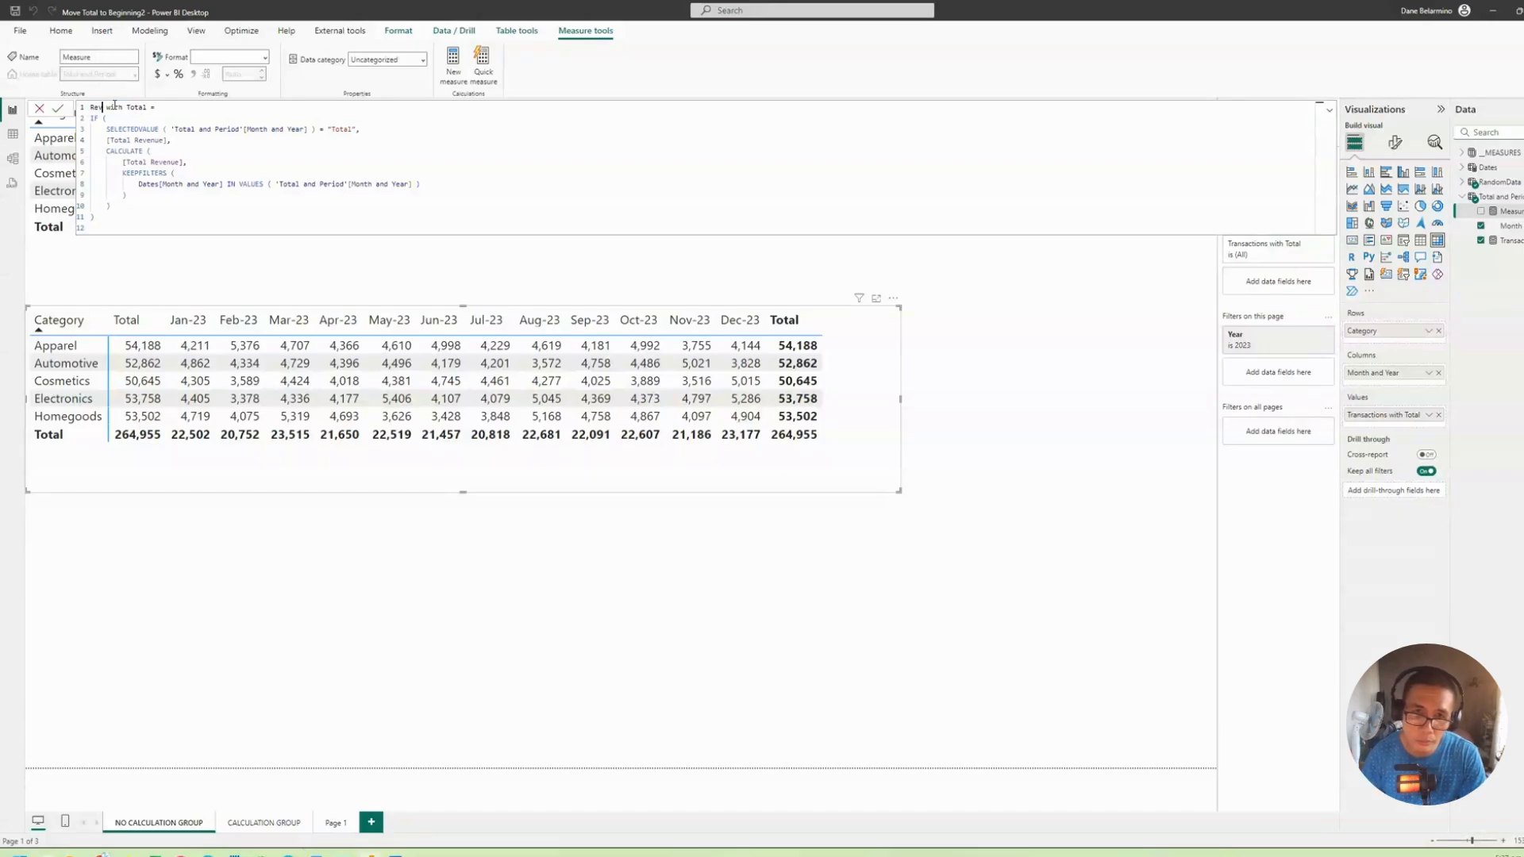
{"action": "type", "text": "enue"}
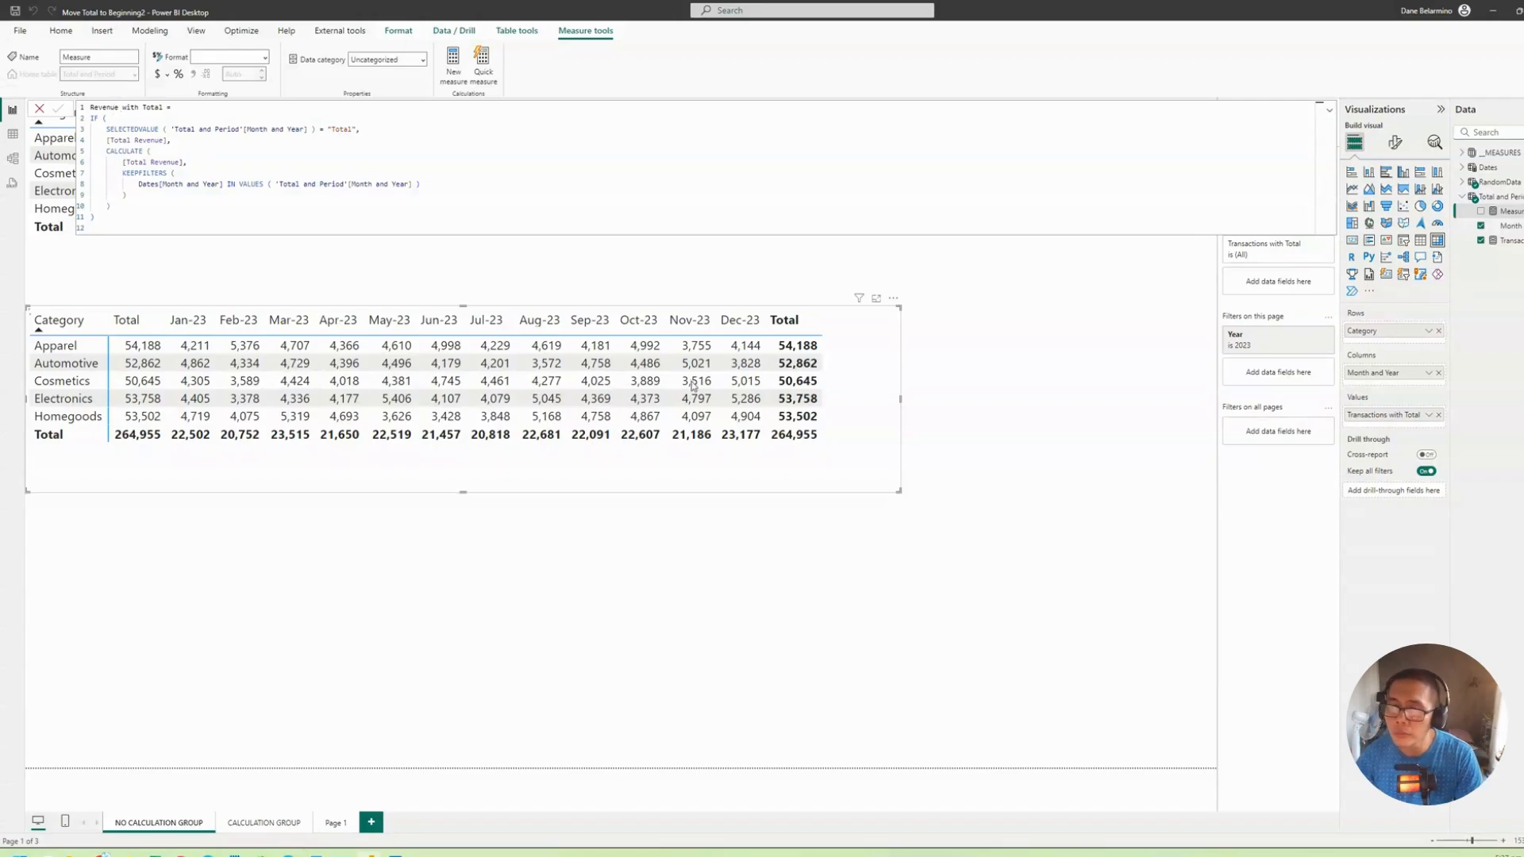
{"action": "left_click", "coordinate": [1514, 127]}
{"action": "left_click_drag", "start_coordinate": [1504, 226], "coordinate": [1429, 415]}
Step: Switch the lower matrix's values to rows, then enlarge the matrix to fit all categories and move it slightly upward
{"action": "left_click", "coordinate": [1394, 142]}
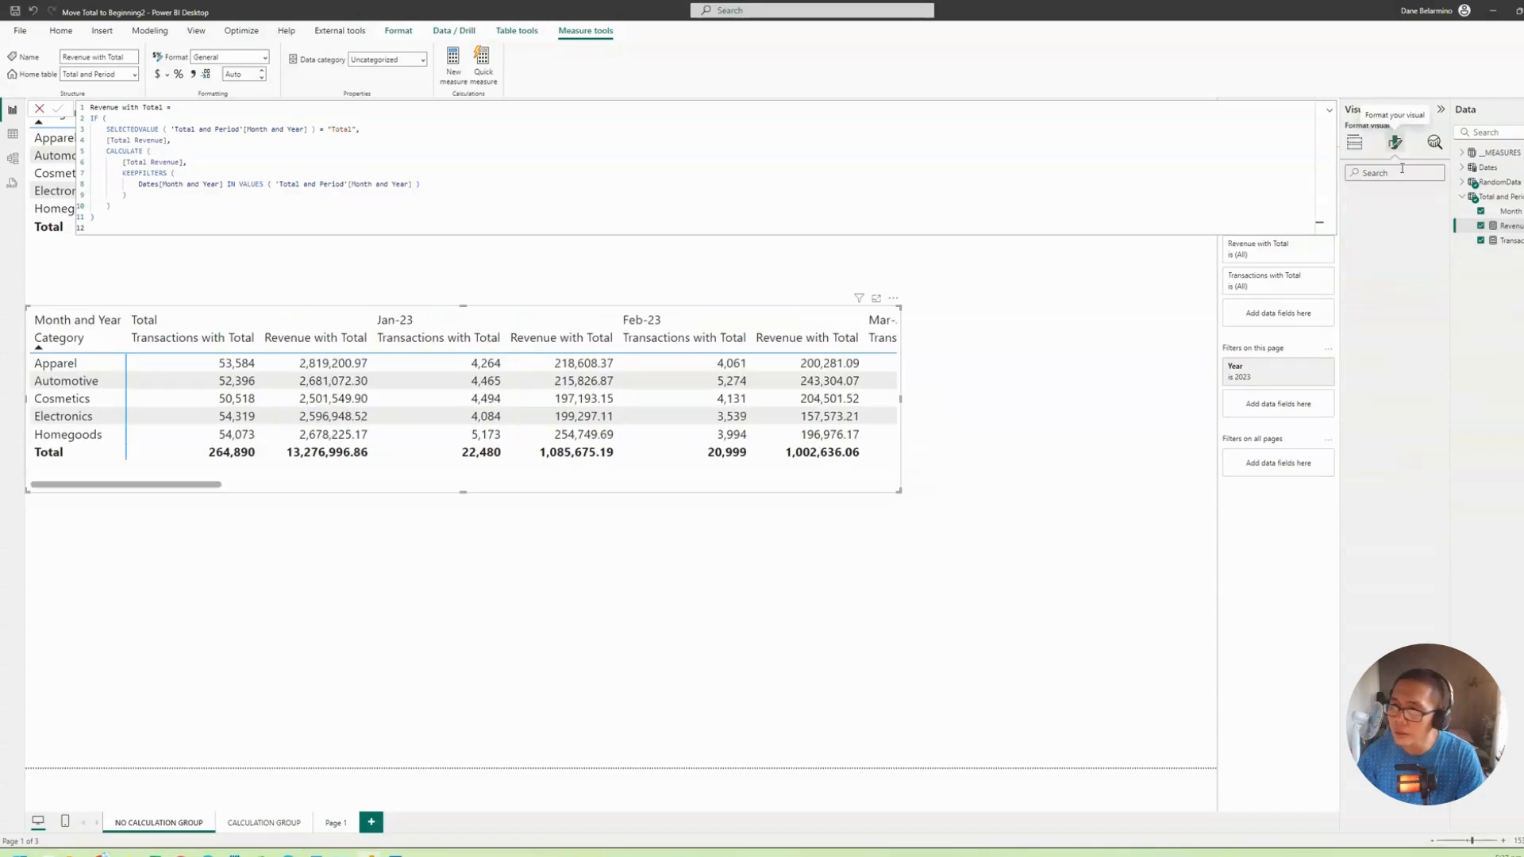
{"action": "left_click", "coordinate": [1366, 302]}
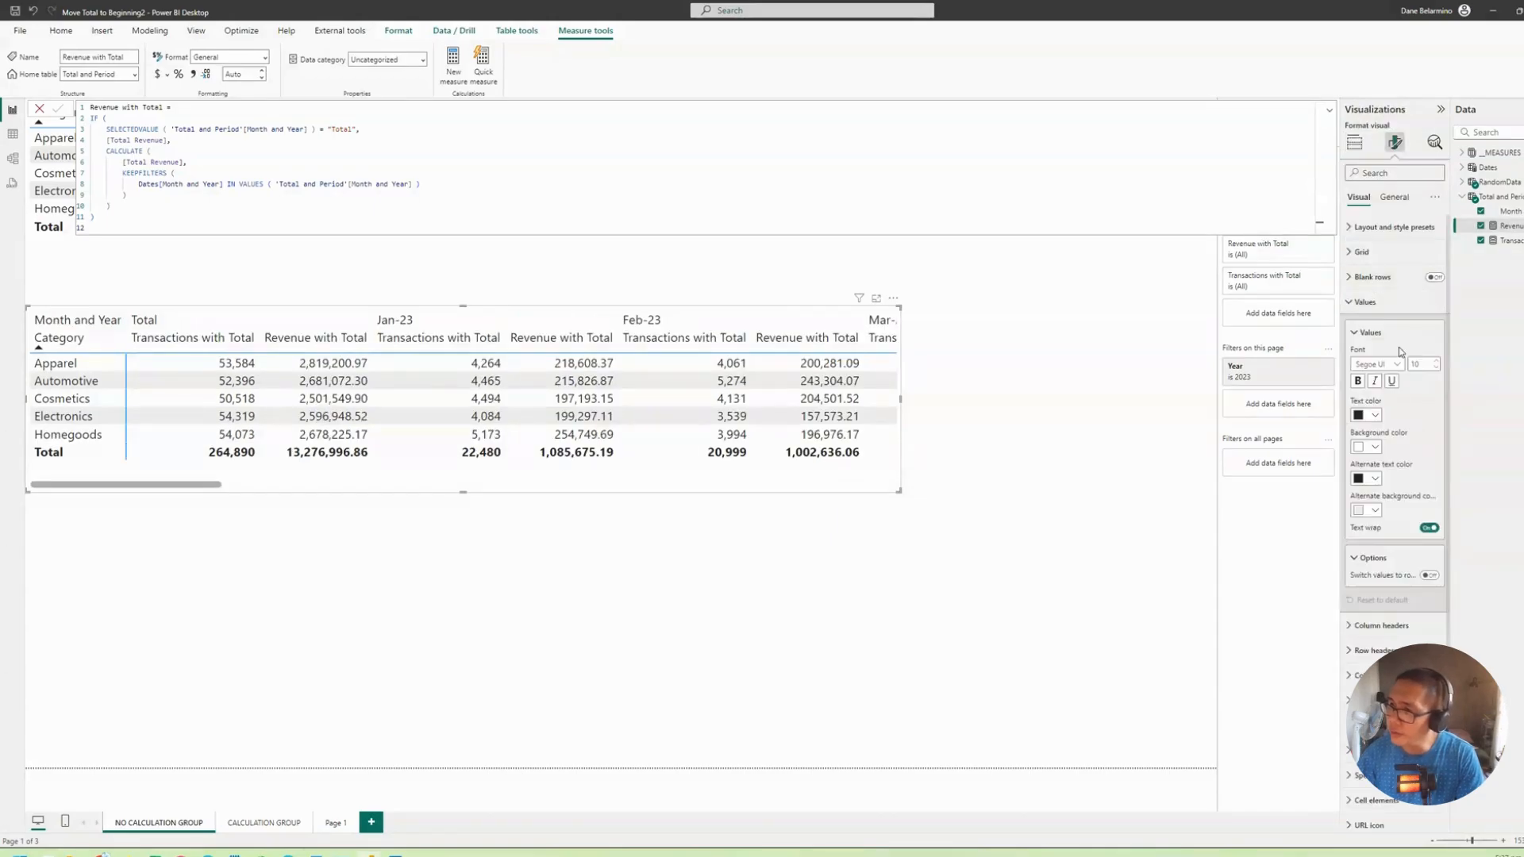
{"action": "left_click", "coordinate": [1430, 576]}
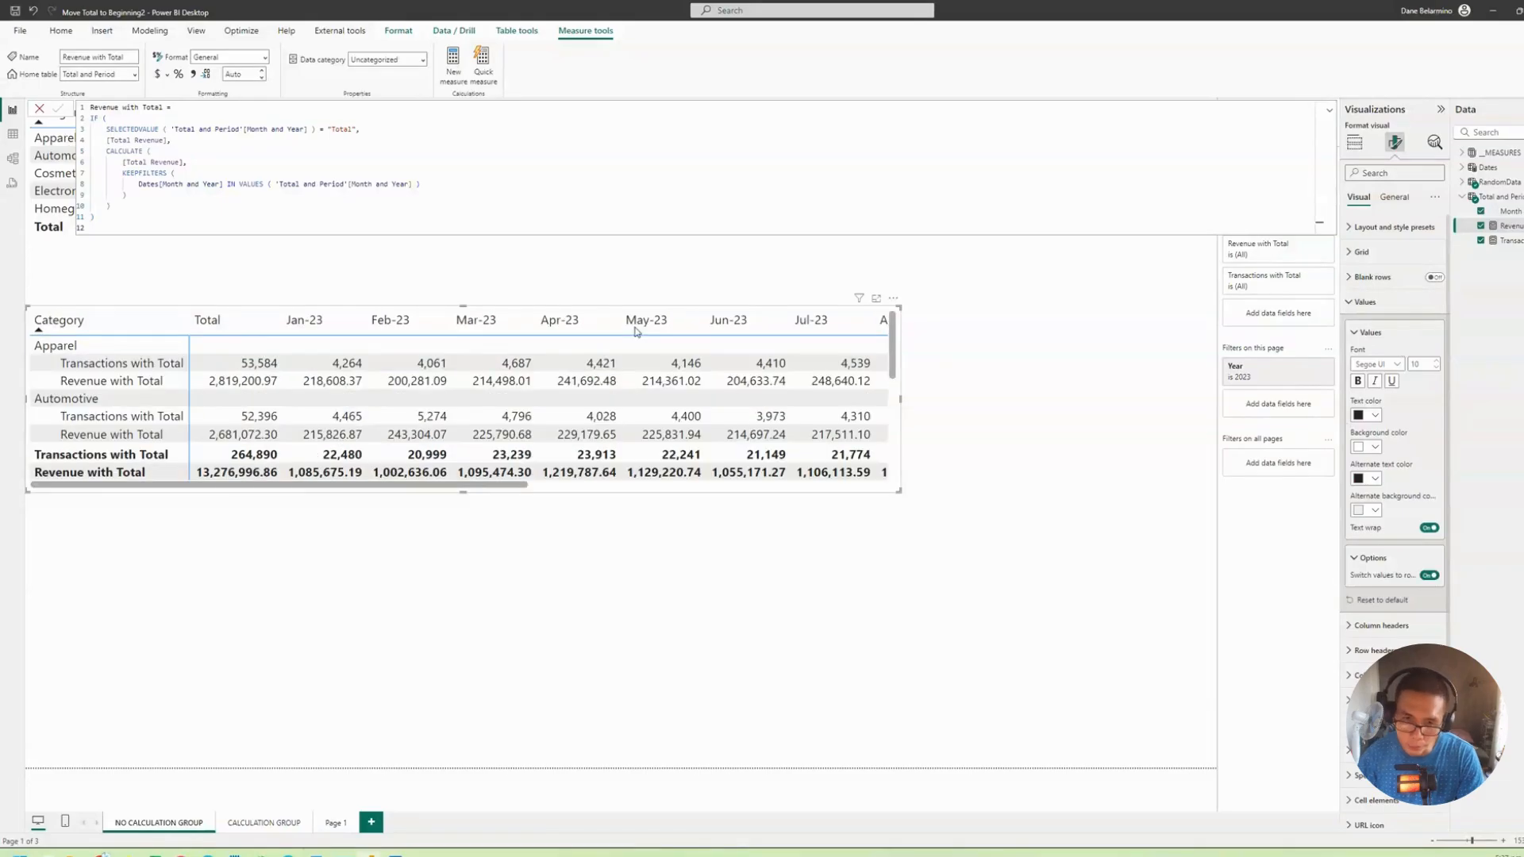
{"action": "left_click_drag", "start_coordinate": [900, 500], "coordinate": [965, 699]}
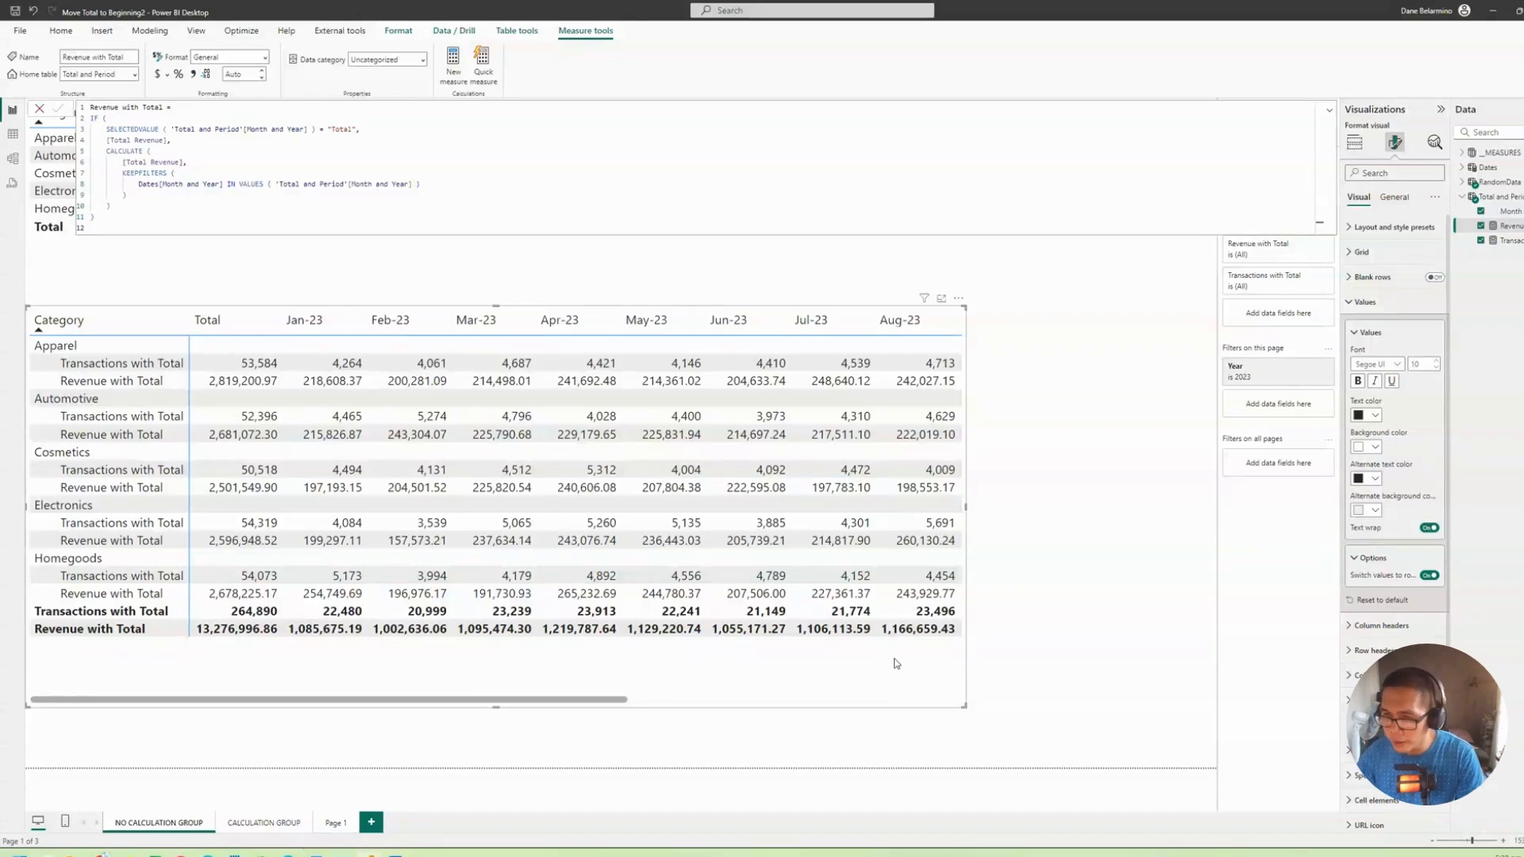
{"action": "left_click_drag", "start_coordinate": [854, 684], "coordinate": [850, 637]}
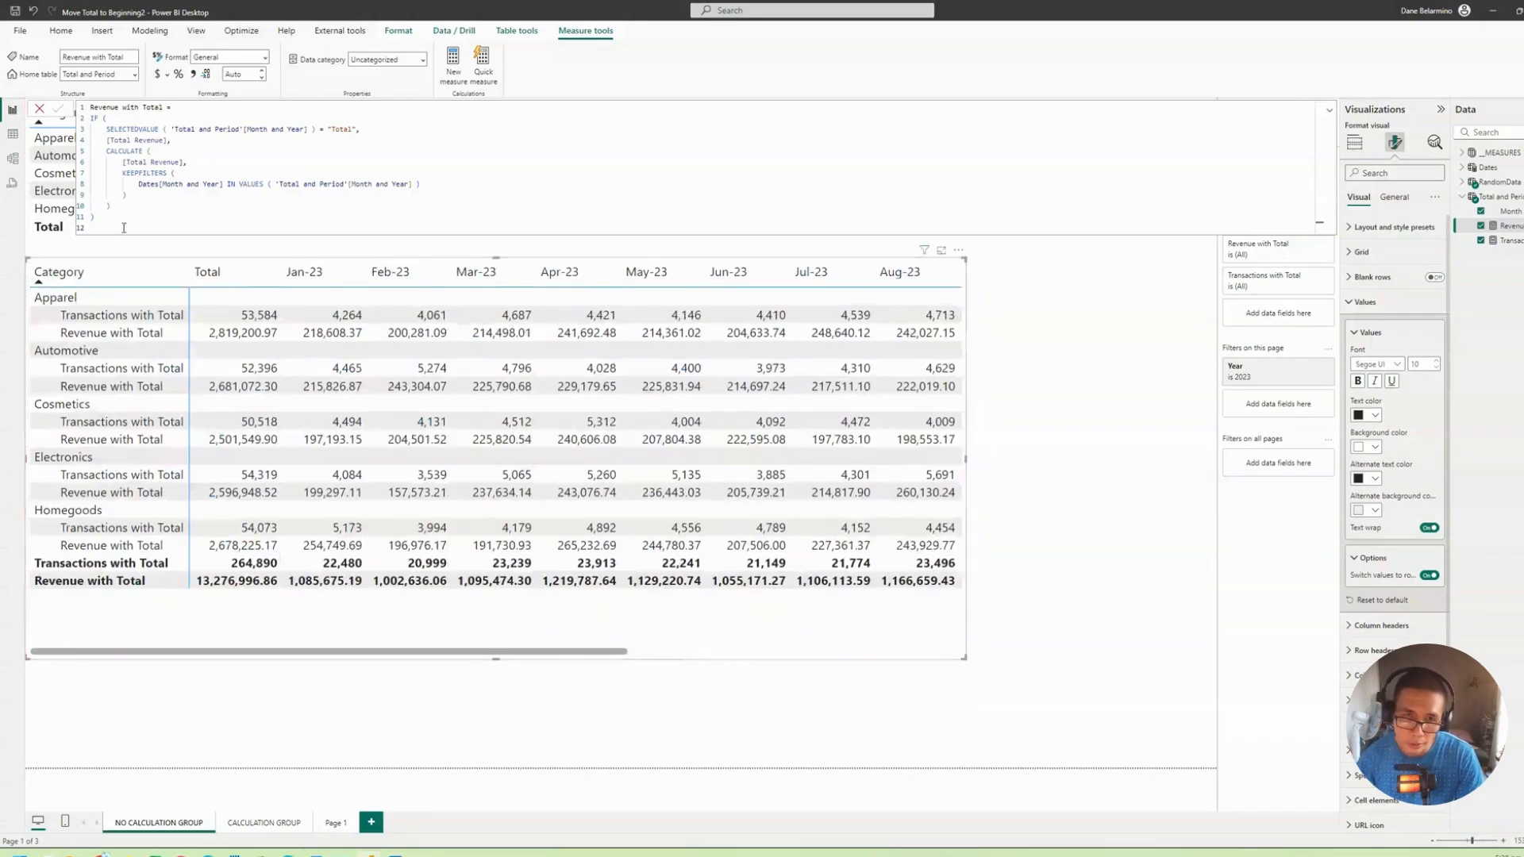
Step: Copy the Revenue with Total expression from IF onward and create a calculation group in the model view
{"action": "left_click_drag", "start_coordinate": [124, 228], "coordinate": [81, 120]}
{"action": "key", "text": "ctrl+c"}
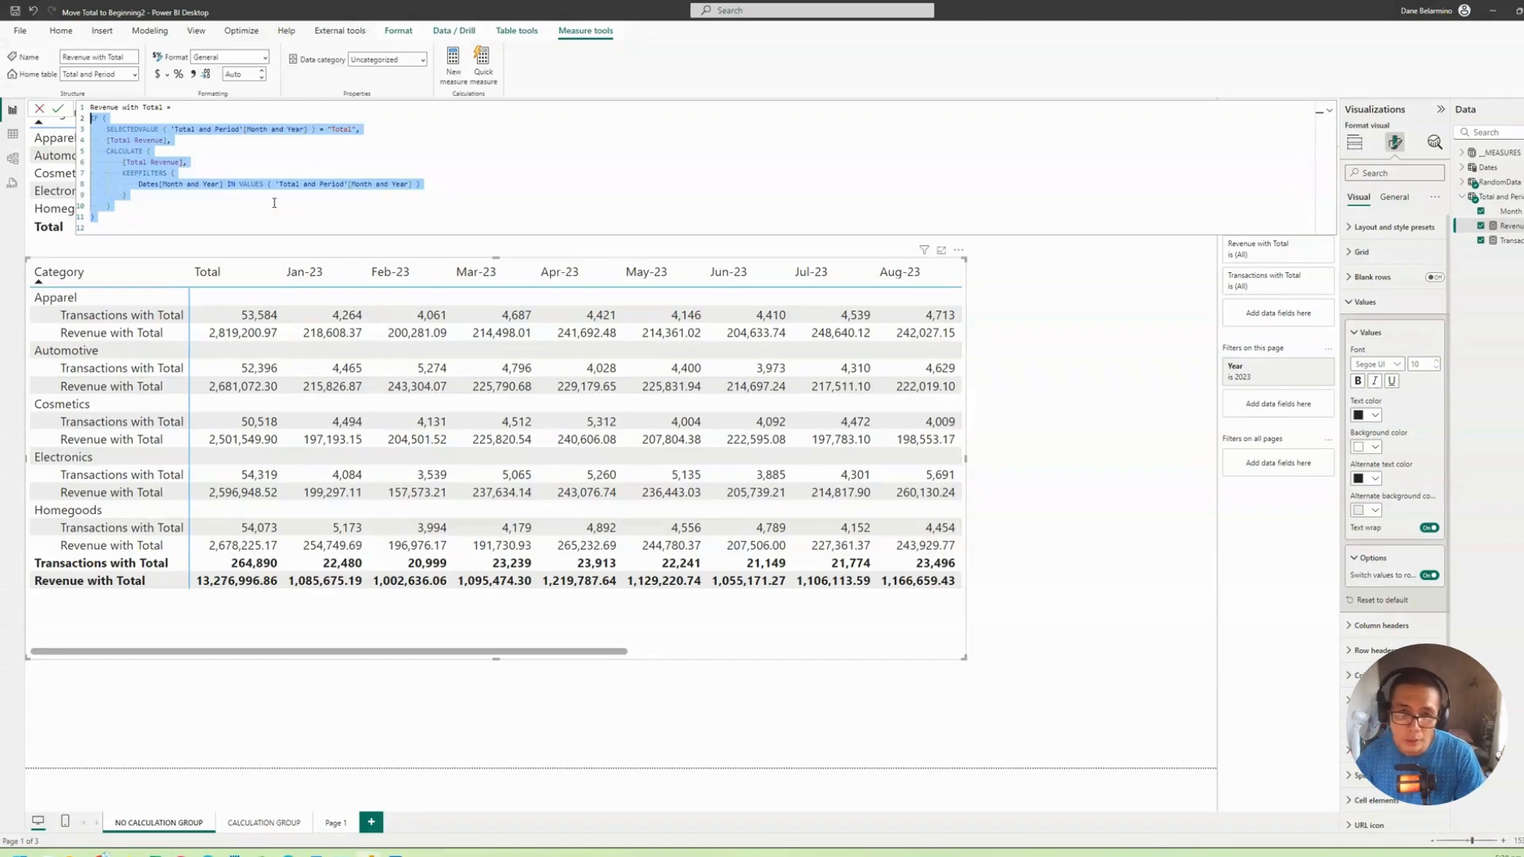
{"action": "left_click", "coordinate": [16, 163]}
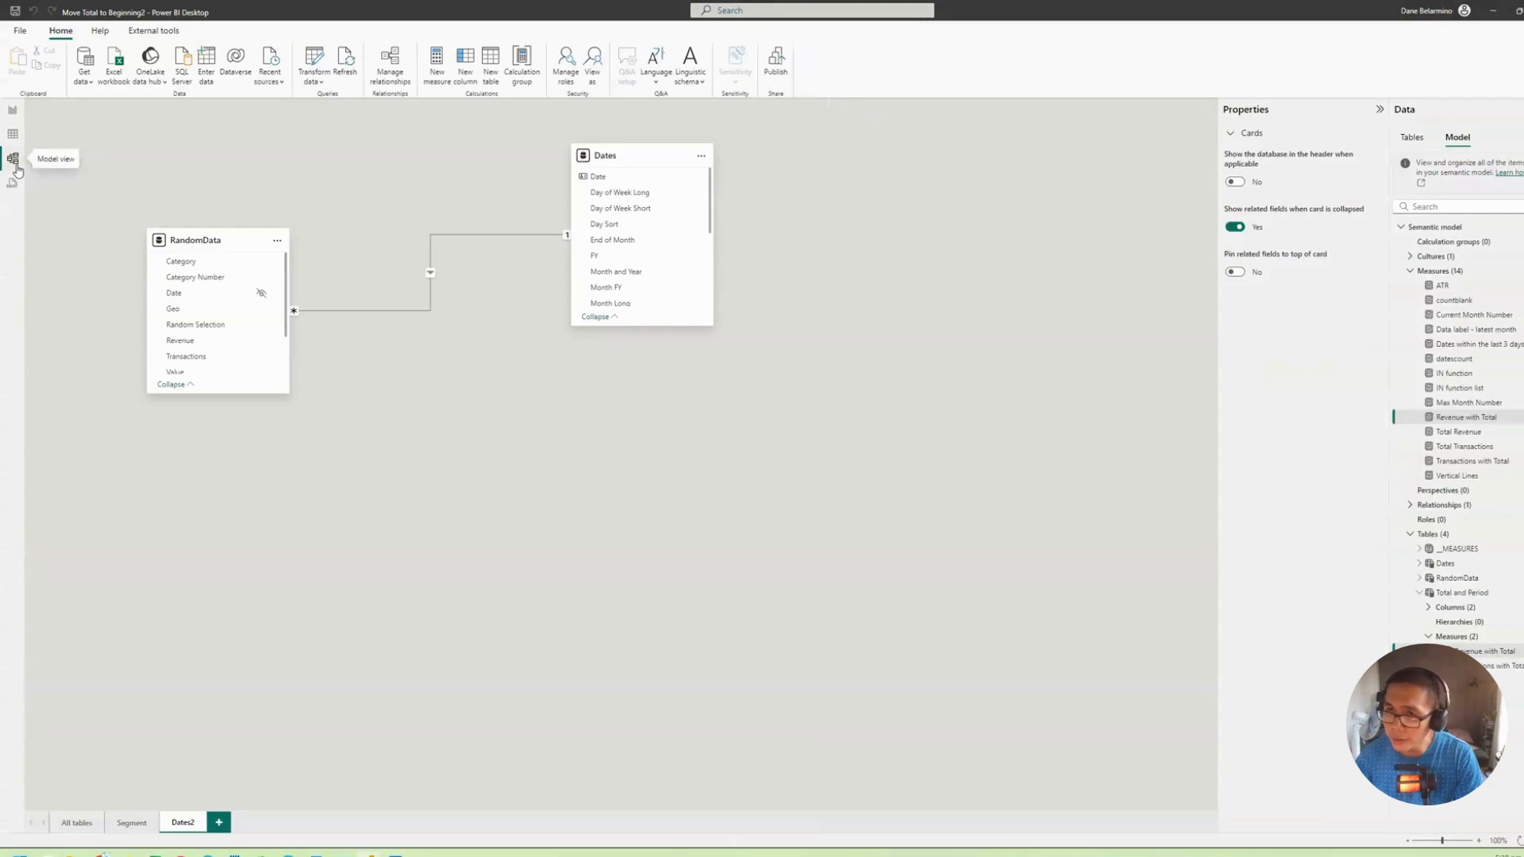
{"action": "left_click", "coordinate": [674, 145]}
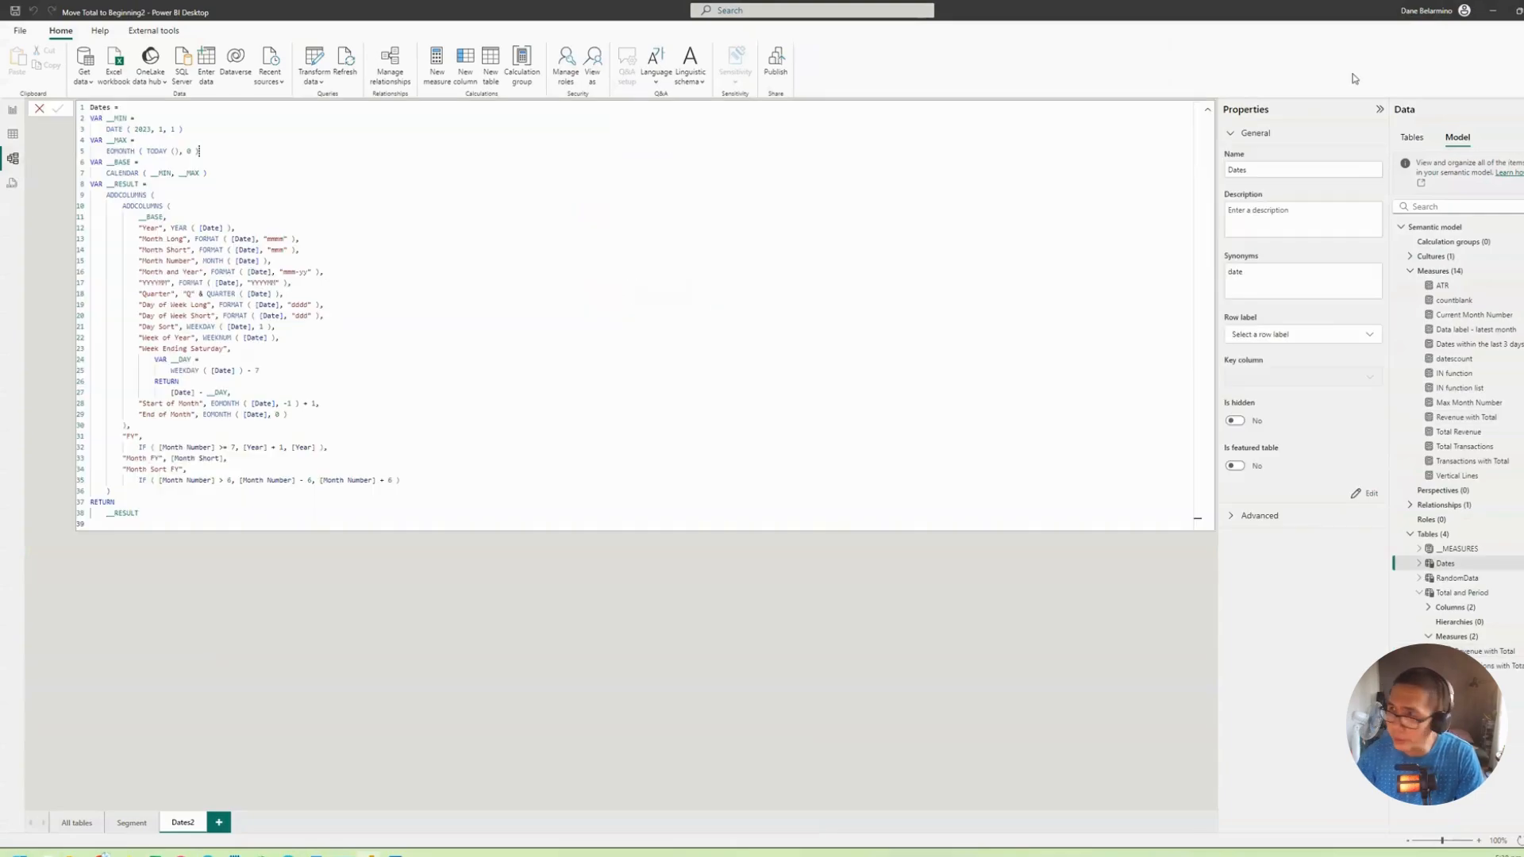
{"action": "left_click", "coordinate": [1207, 109]}
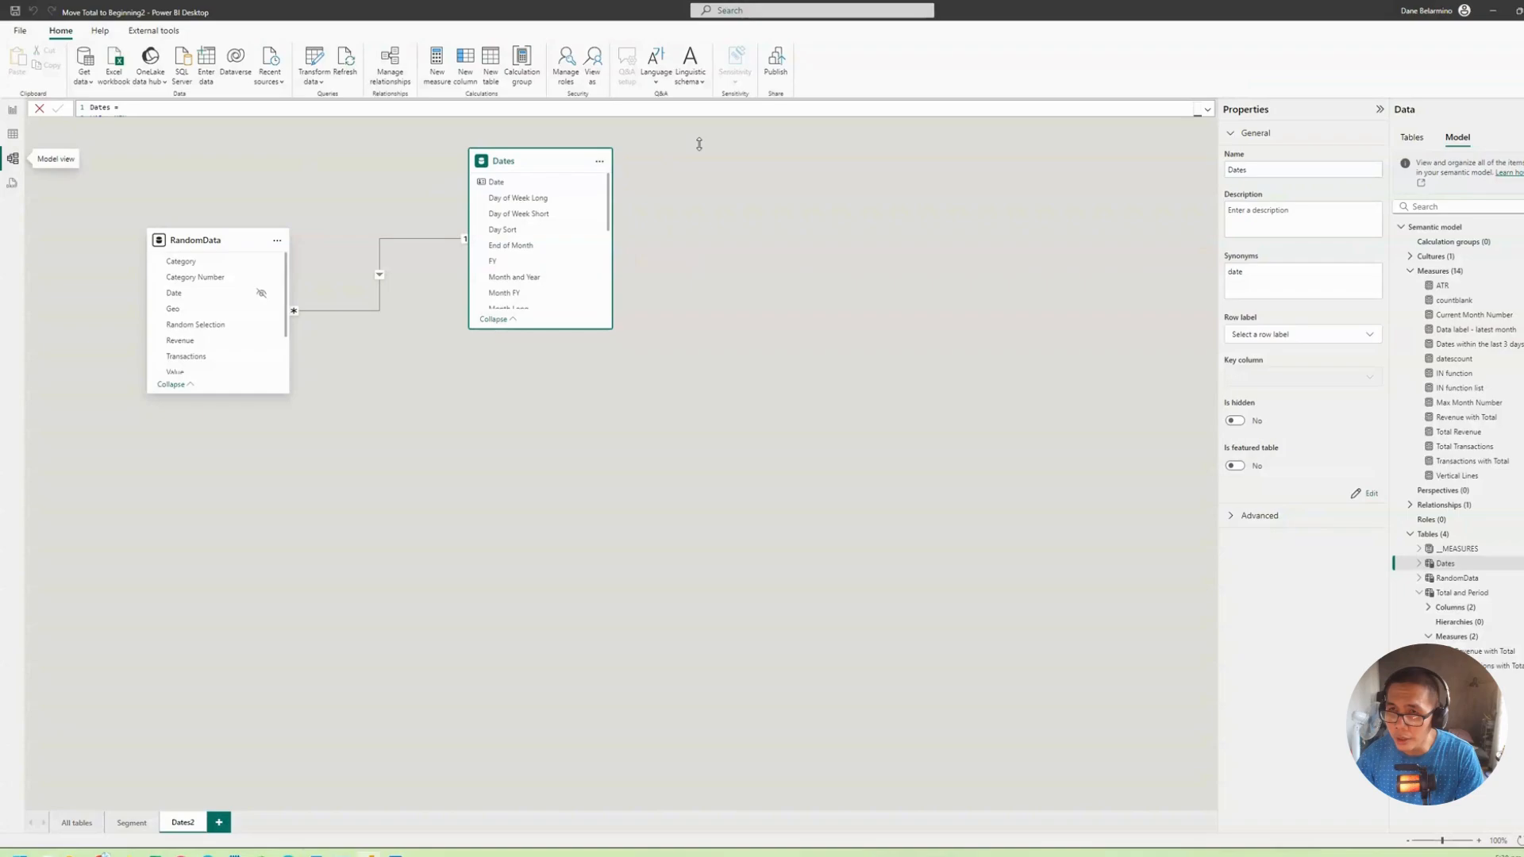
{"action": "left_click", "coordinate": [700, 143]}
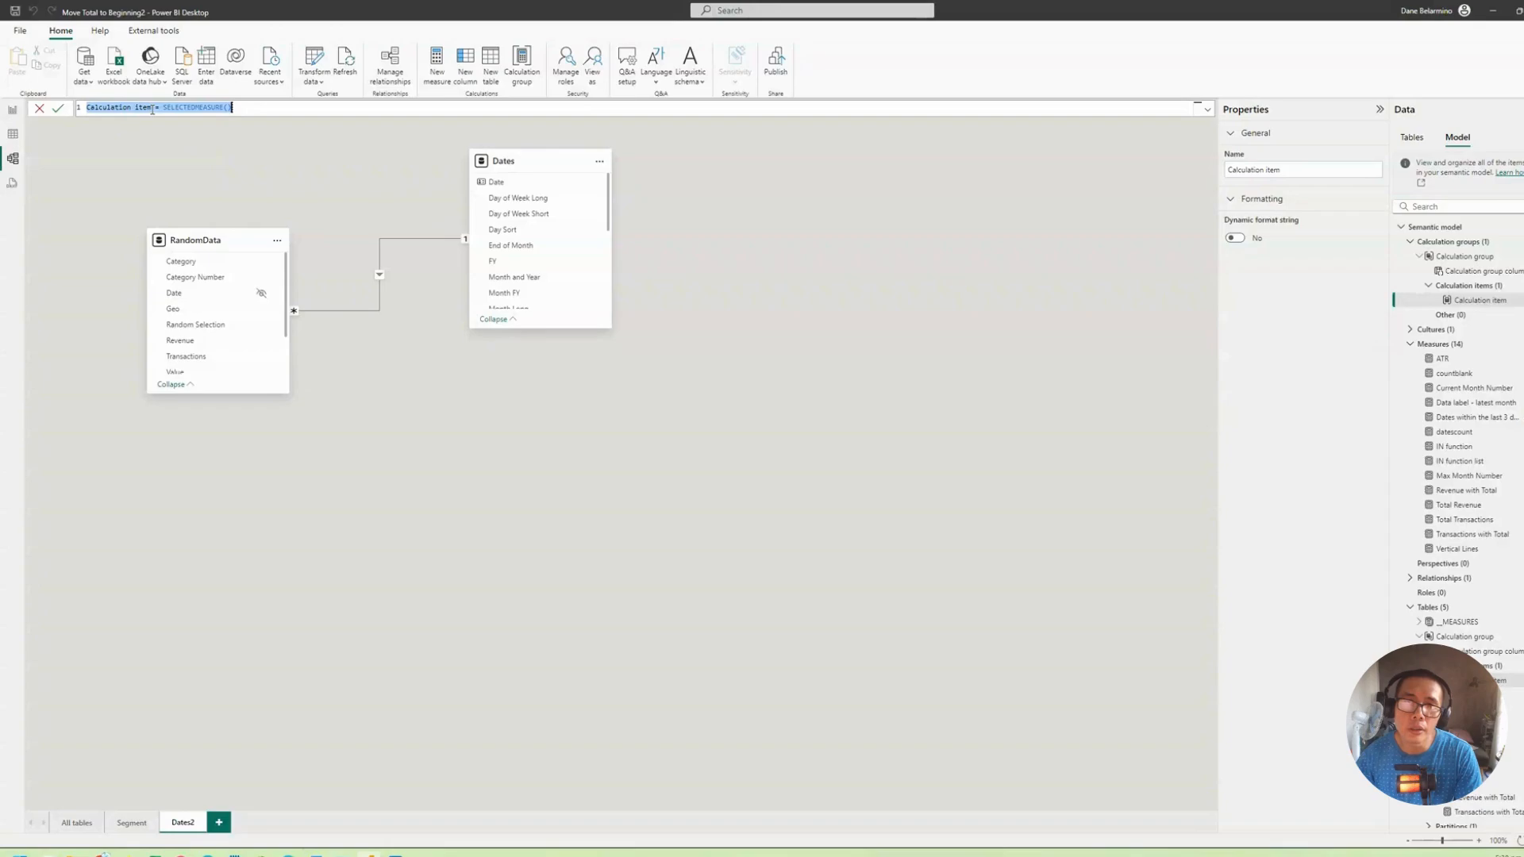
Step: Replace the default calculation item formula with the copied IF expression
{"action": "left_click", "coordinate": [259, 107]}
{"action": "left_click_drag", "start_coordinate": [260, 108], "coordinate": [21, 109]}
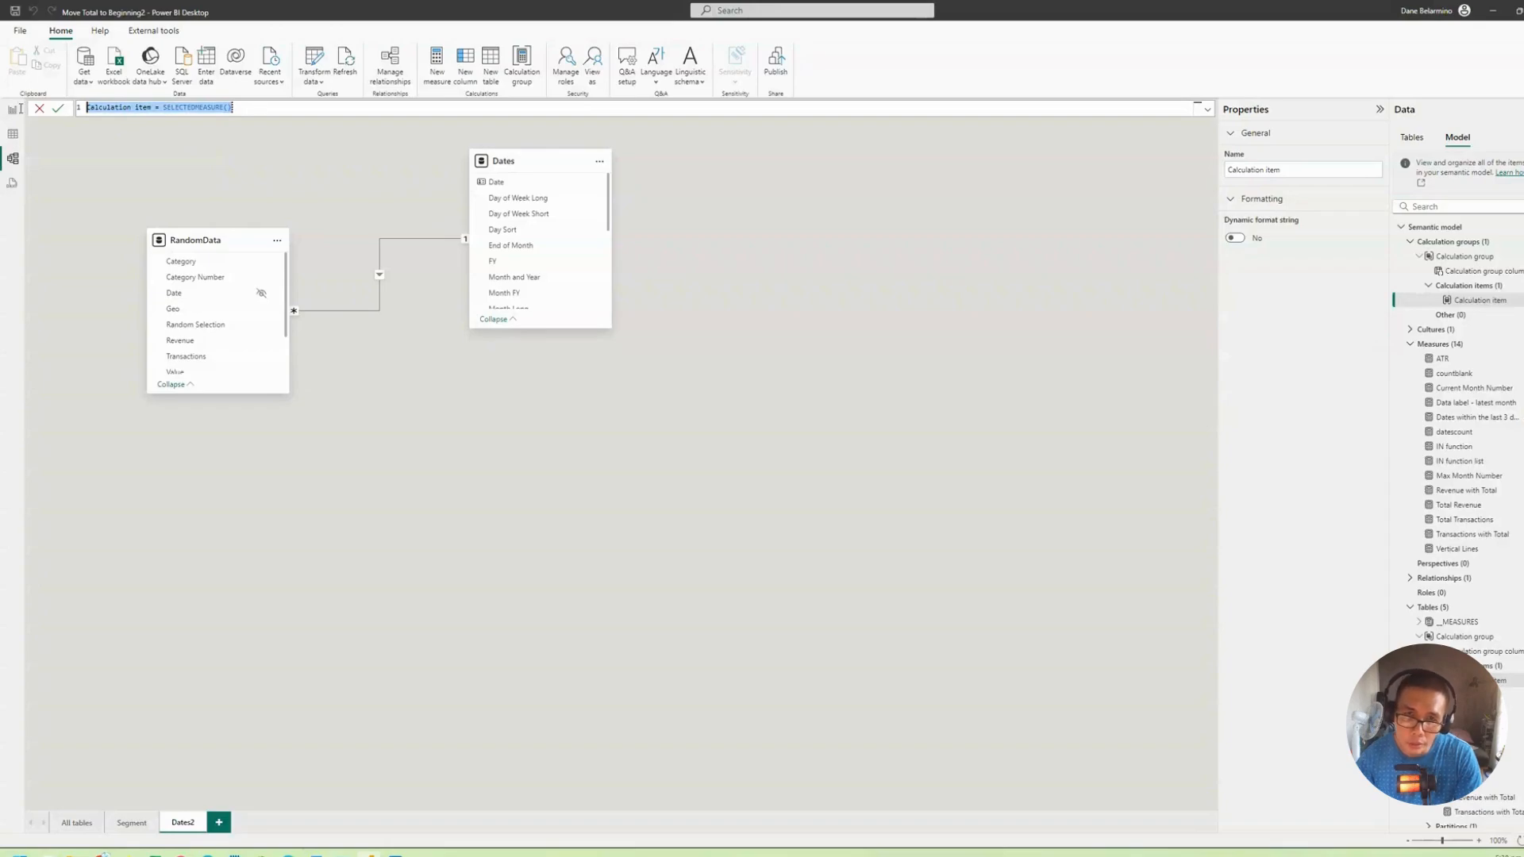
{"action": "key", "text": "ctrl+v"}
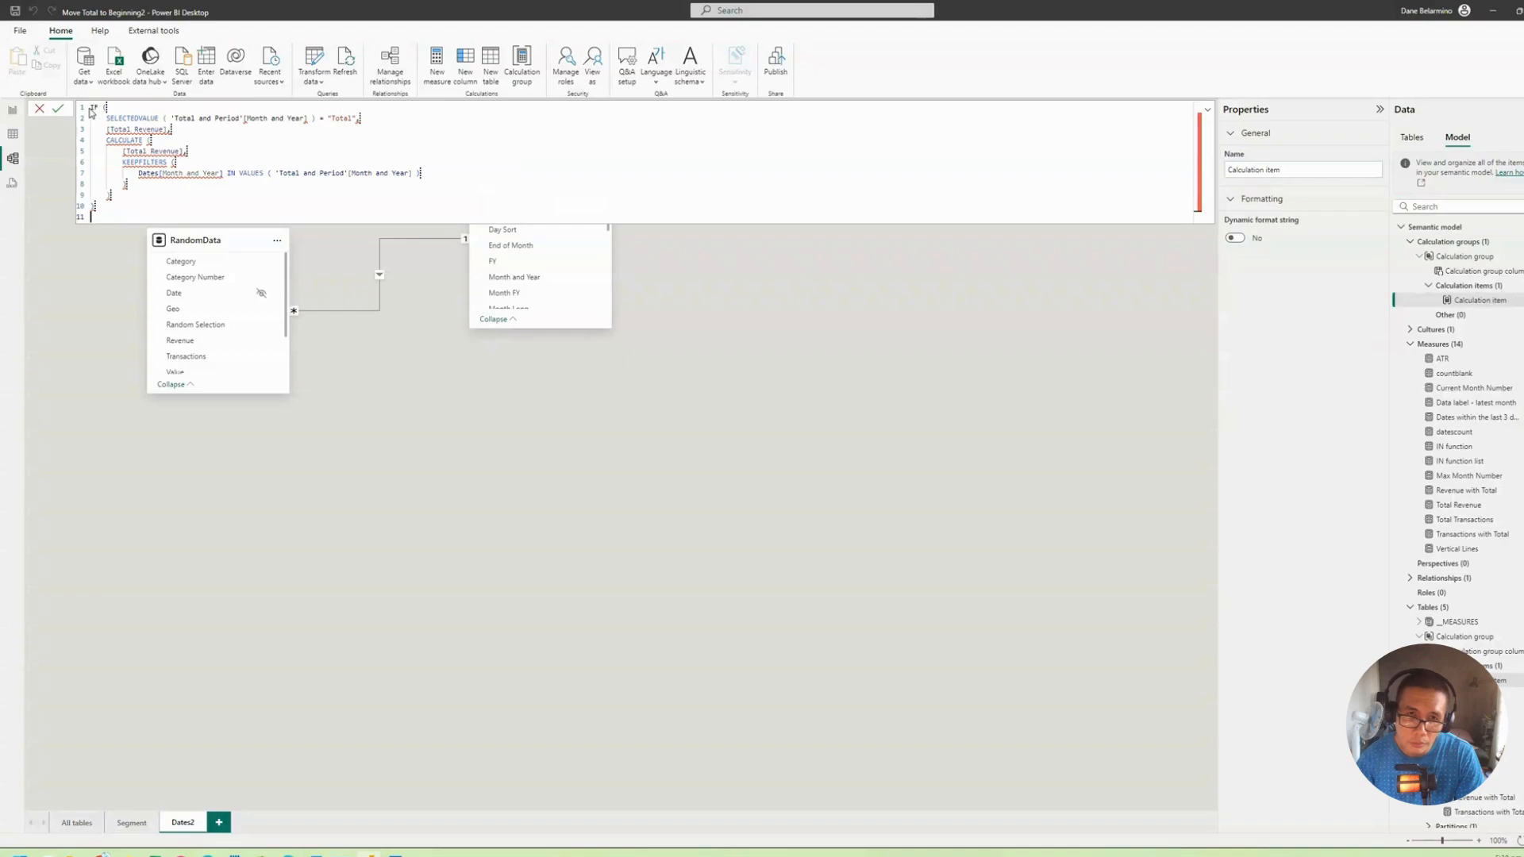
Step: Insert the name Value with Total and an equals sign above the calculation item's IF expression
{"action": "left_click", "coordinate": [92, 108]}
{"action": "key", "text": "Return"}
{"action": "key", "text": "Return"}
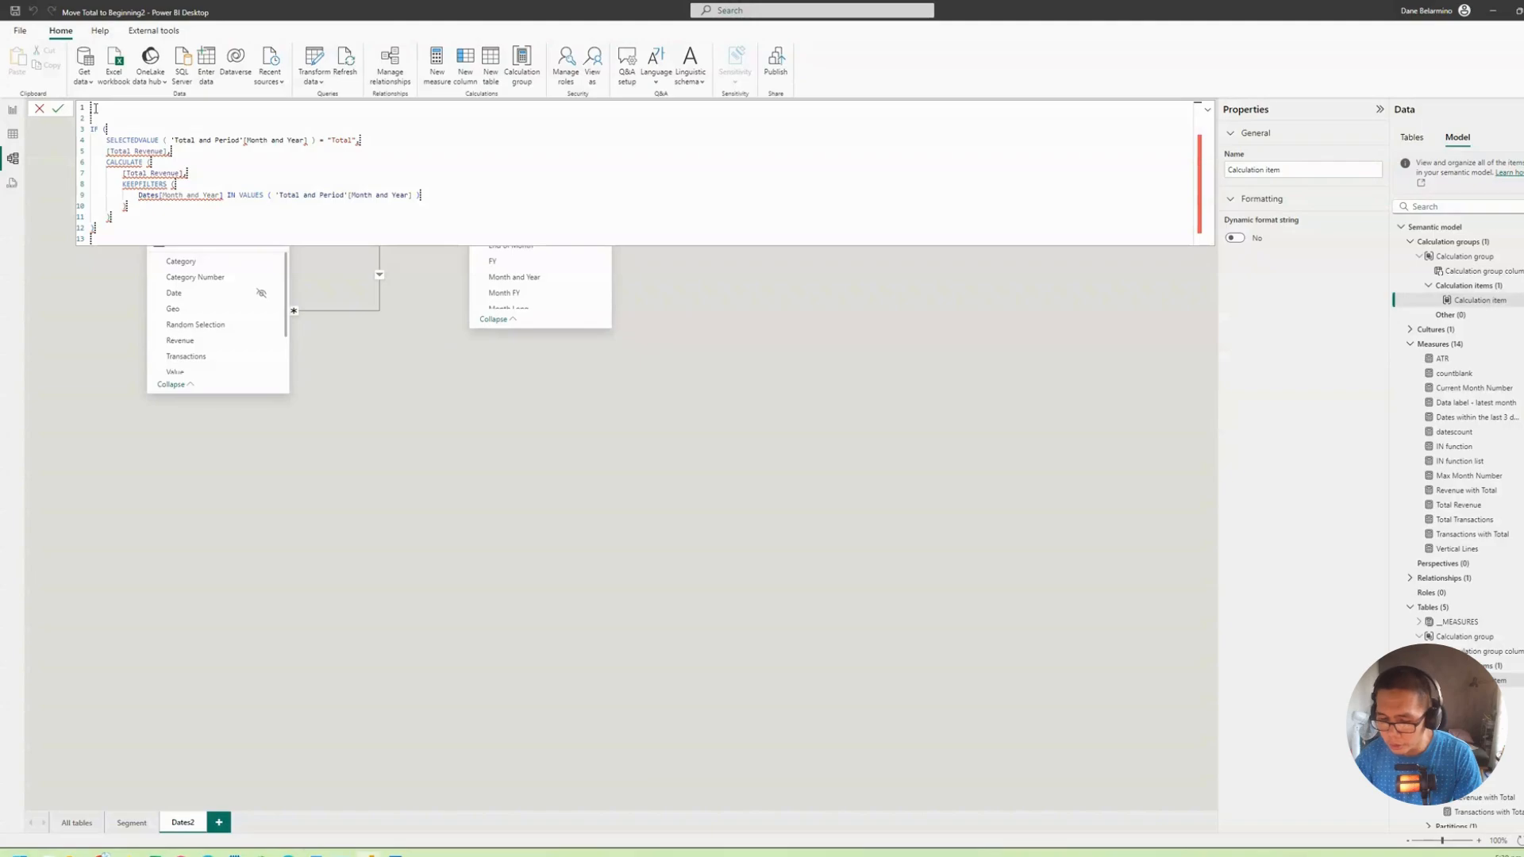
{"action": "type", "text": "Value"}
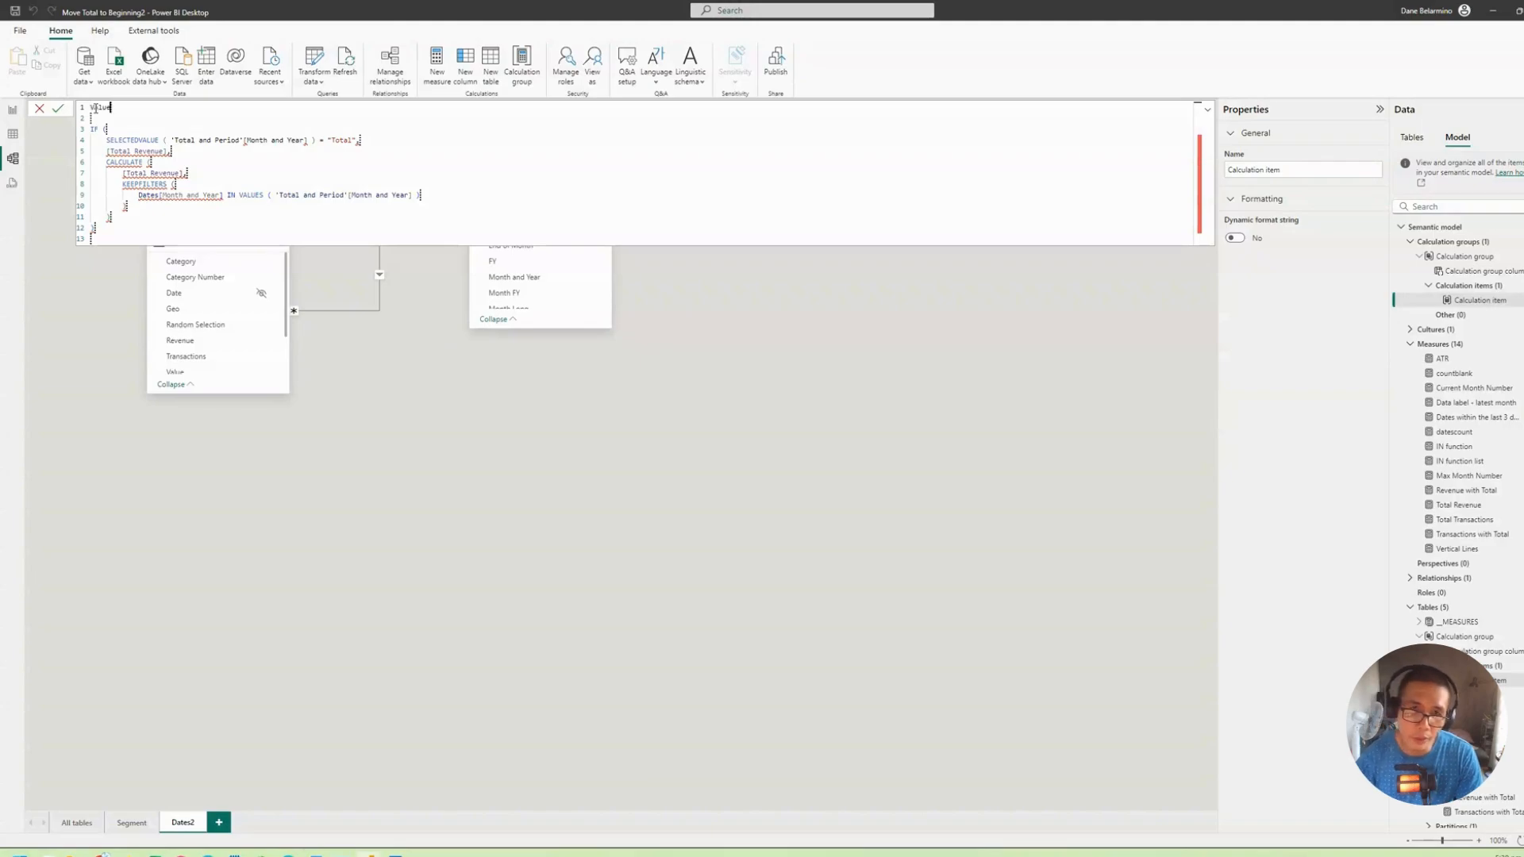
{"action": "key", "text": "BackSpace"}
{"action": "key", "text": "BackSpace"}
{"action": "key", "text": "BackSpace"}
{"action": "key", "text": "BackSpace"}
{"action": "type", "text": "alue wi"}
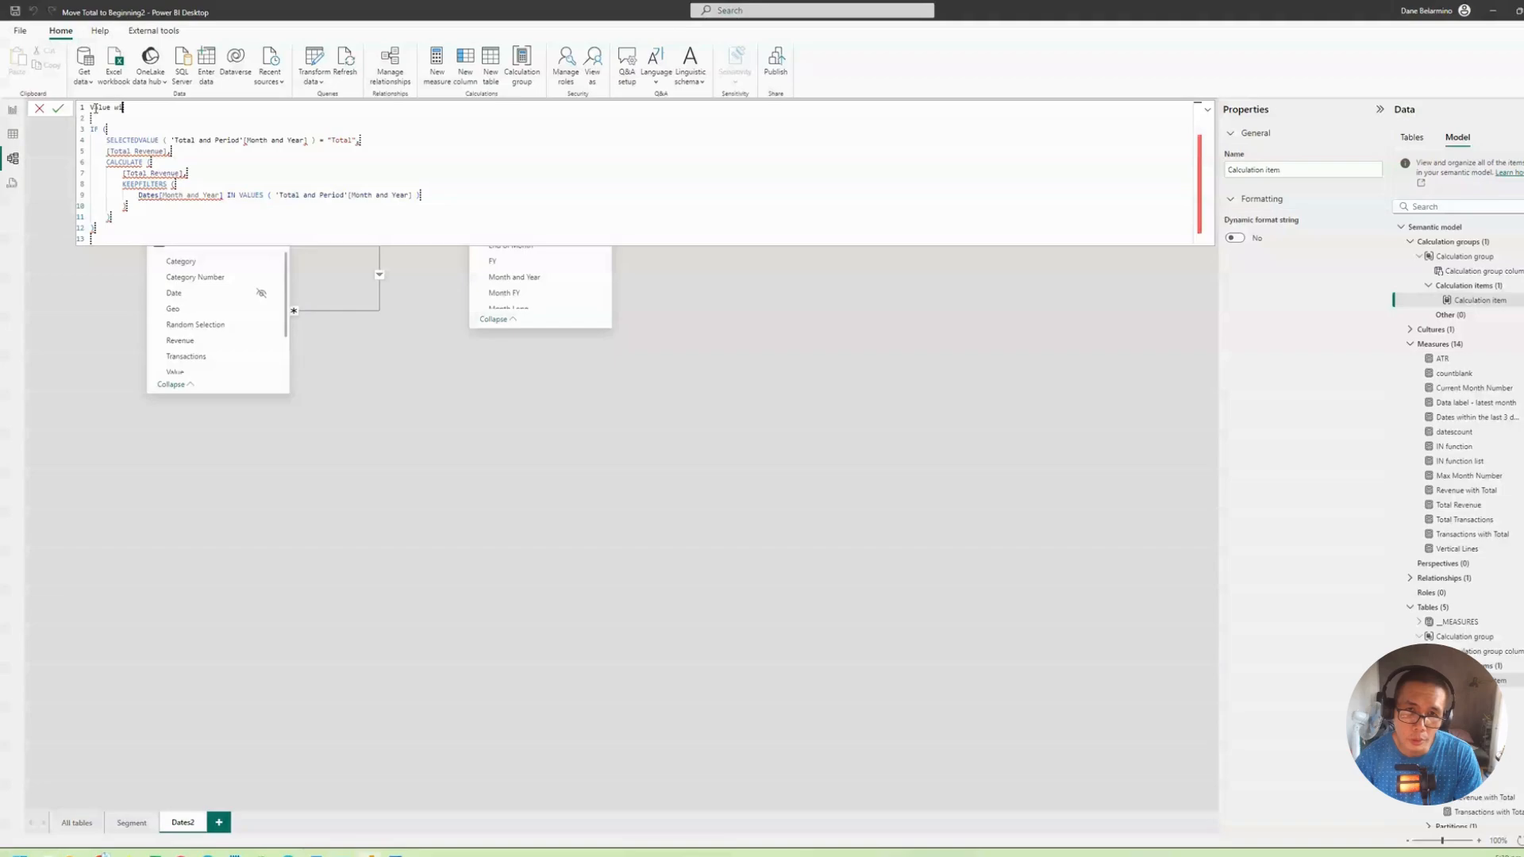
{"action": "type", "text": "th Total ="}
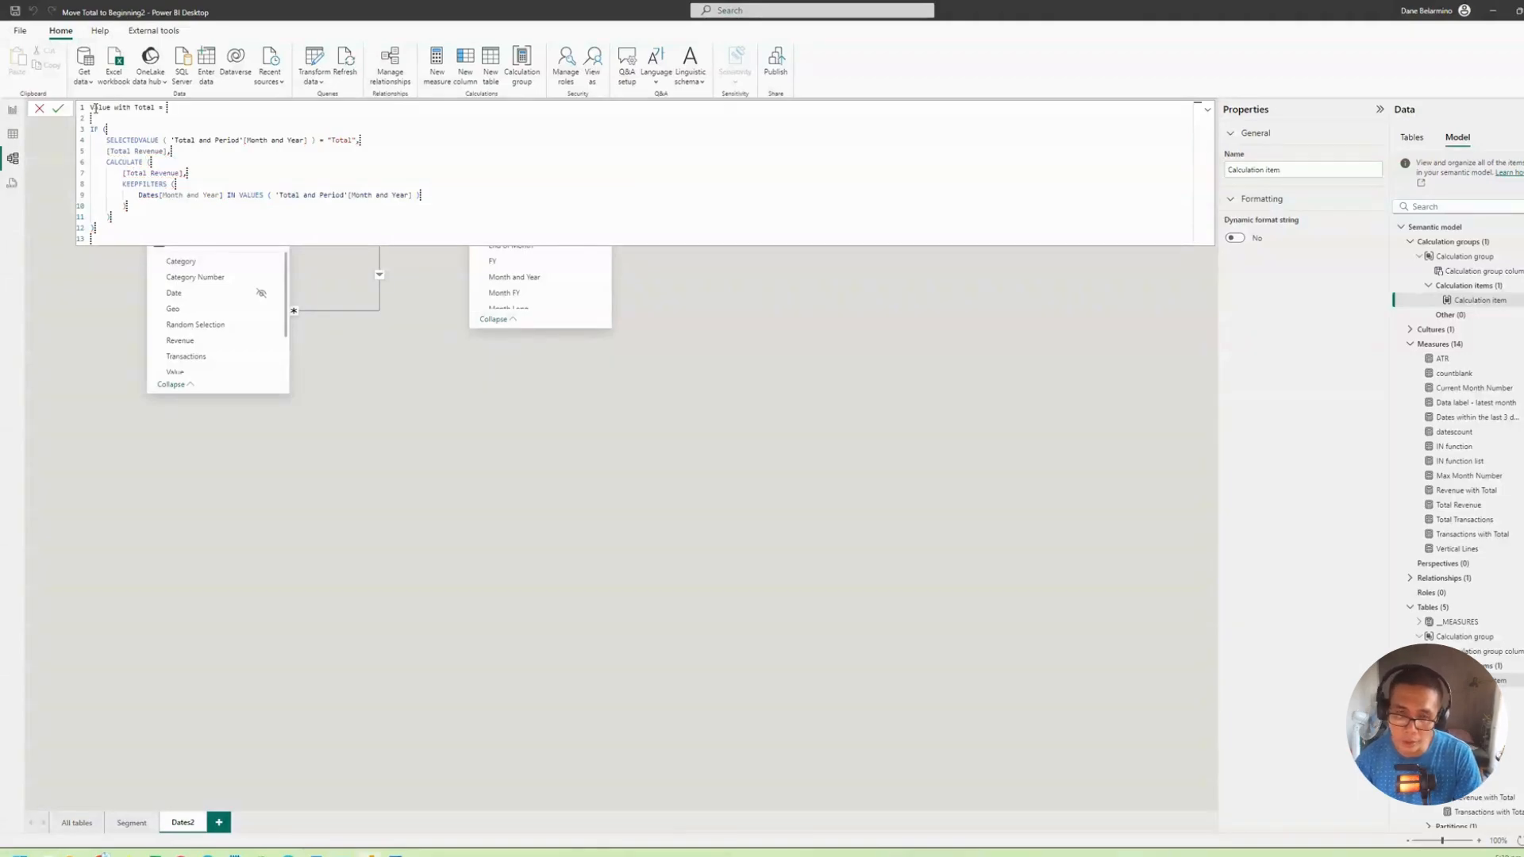
Step: Replace both [Total Revenue] references in the calculation item with SELECTEDMEASURE() and remove the blank line above IF
{"action": "left_click", "coordinate": [106, 152]}
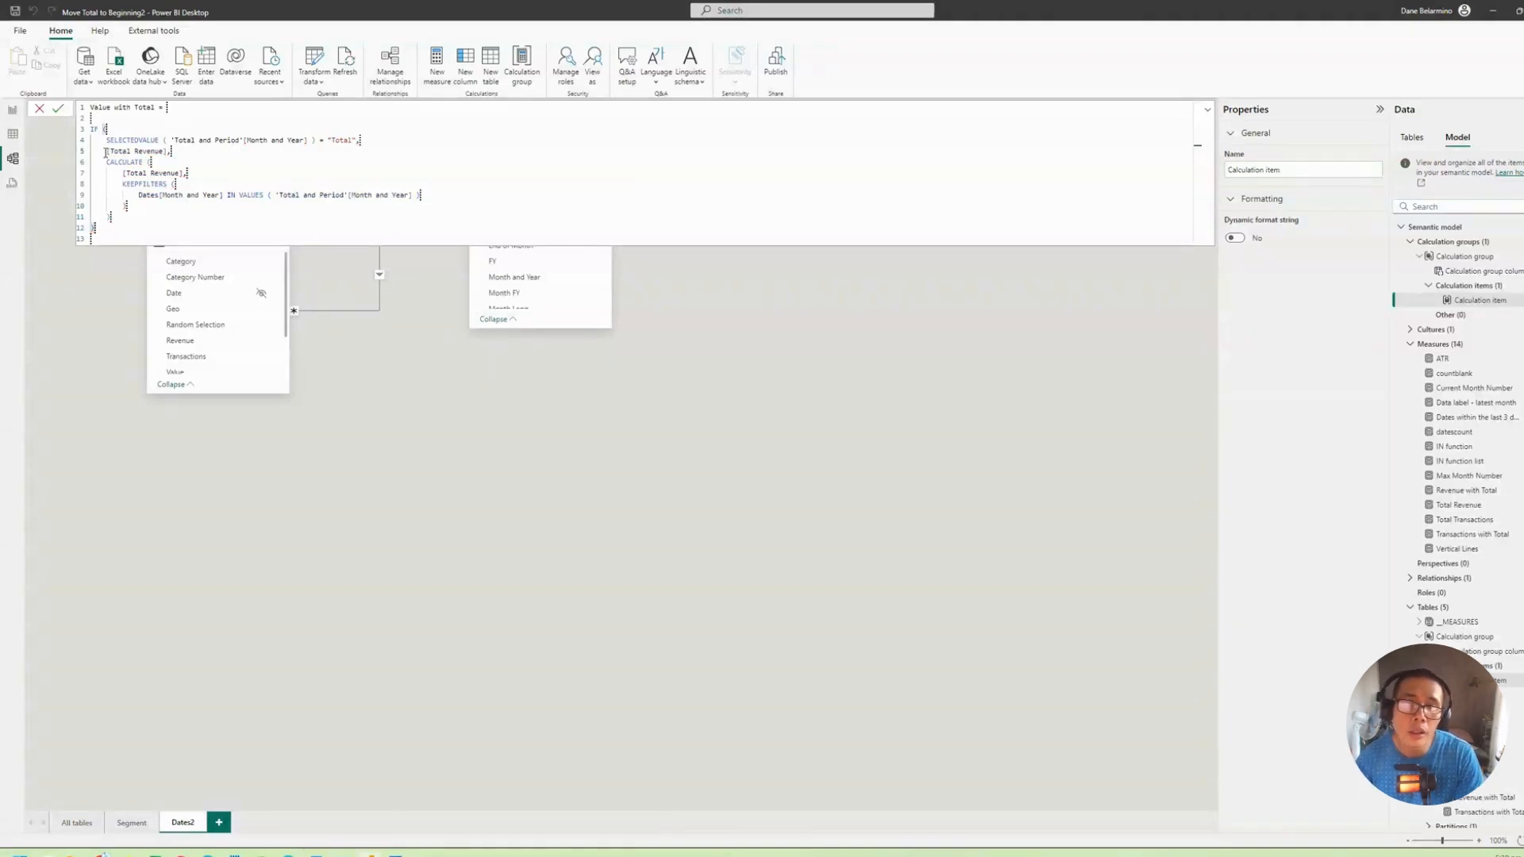
{"action": "left_click_drag", "start_coordinate": [106, 152], "coordinate": [169, 151]}
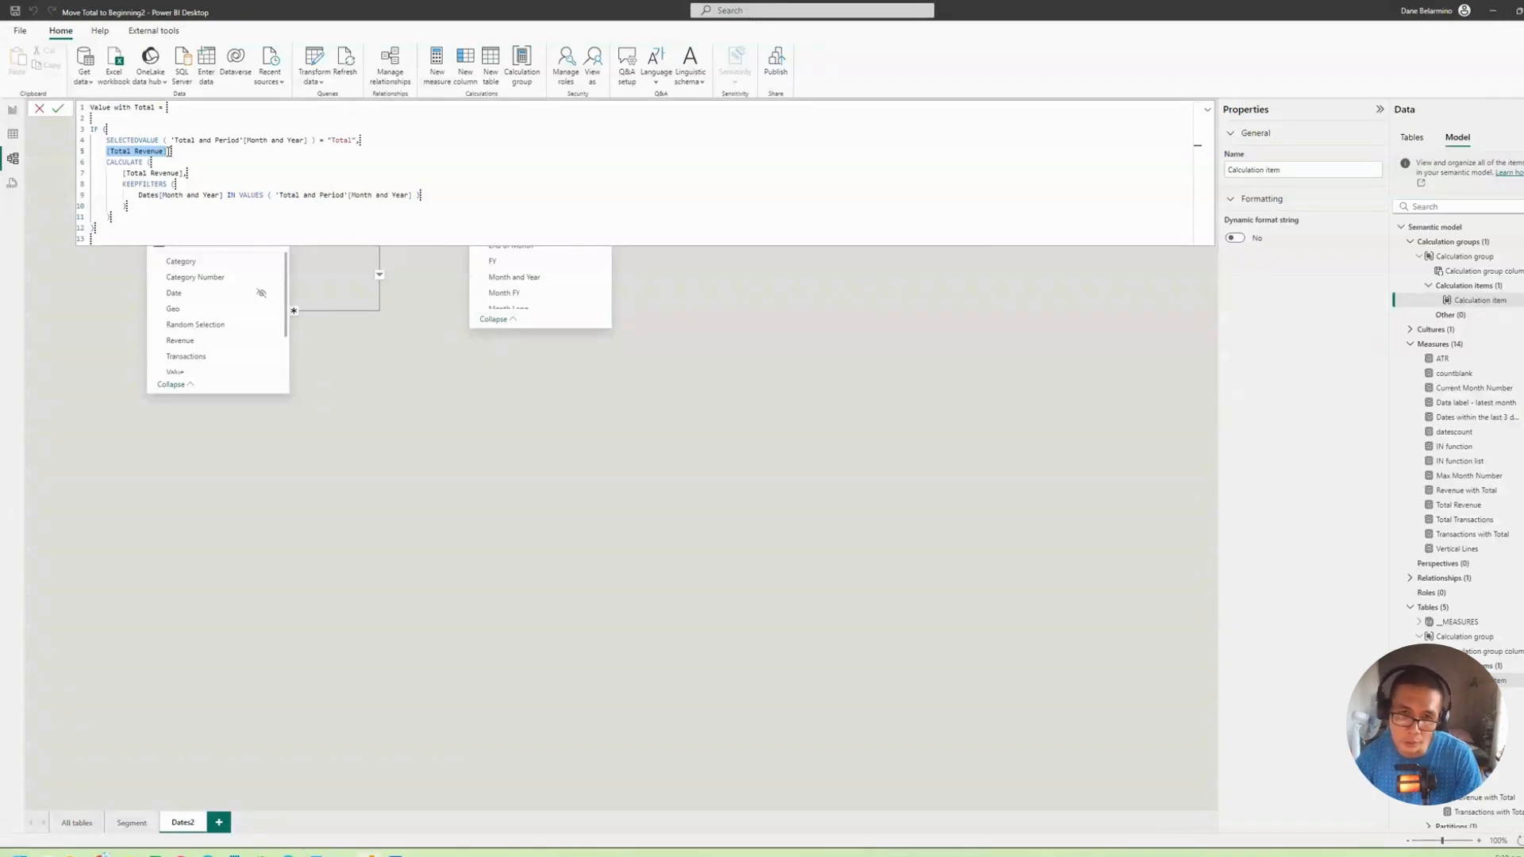
{"action": "type", "text": "selected"}
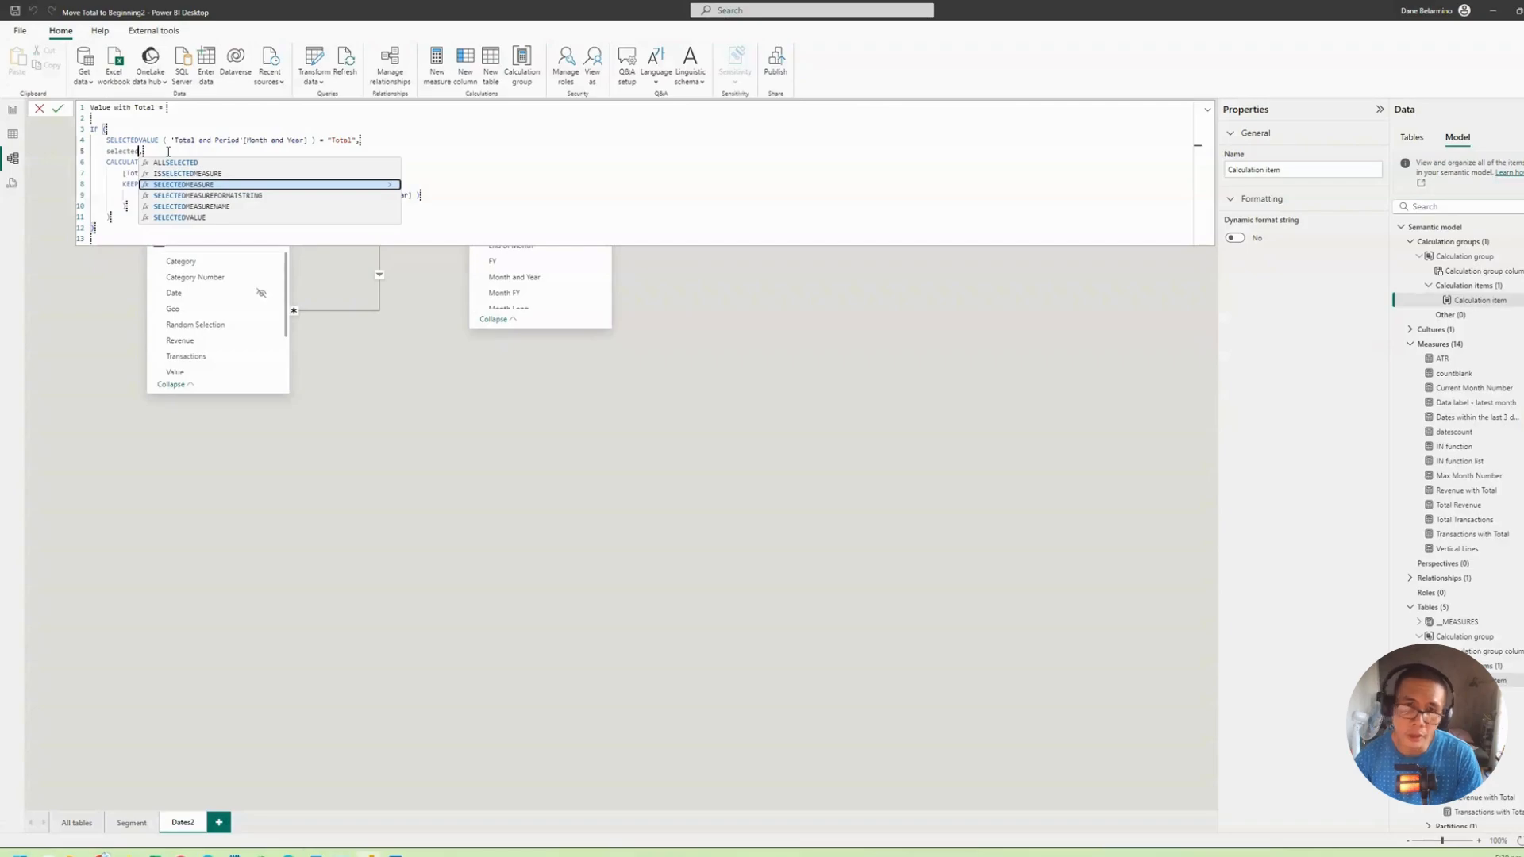
{"action": "key", "text": "Tab"}
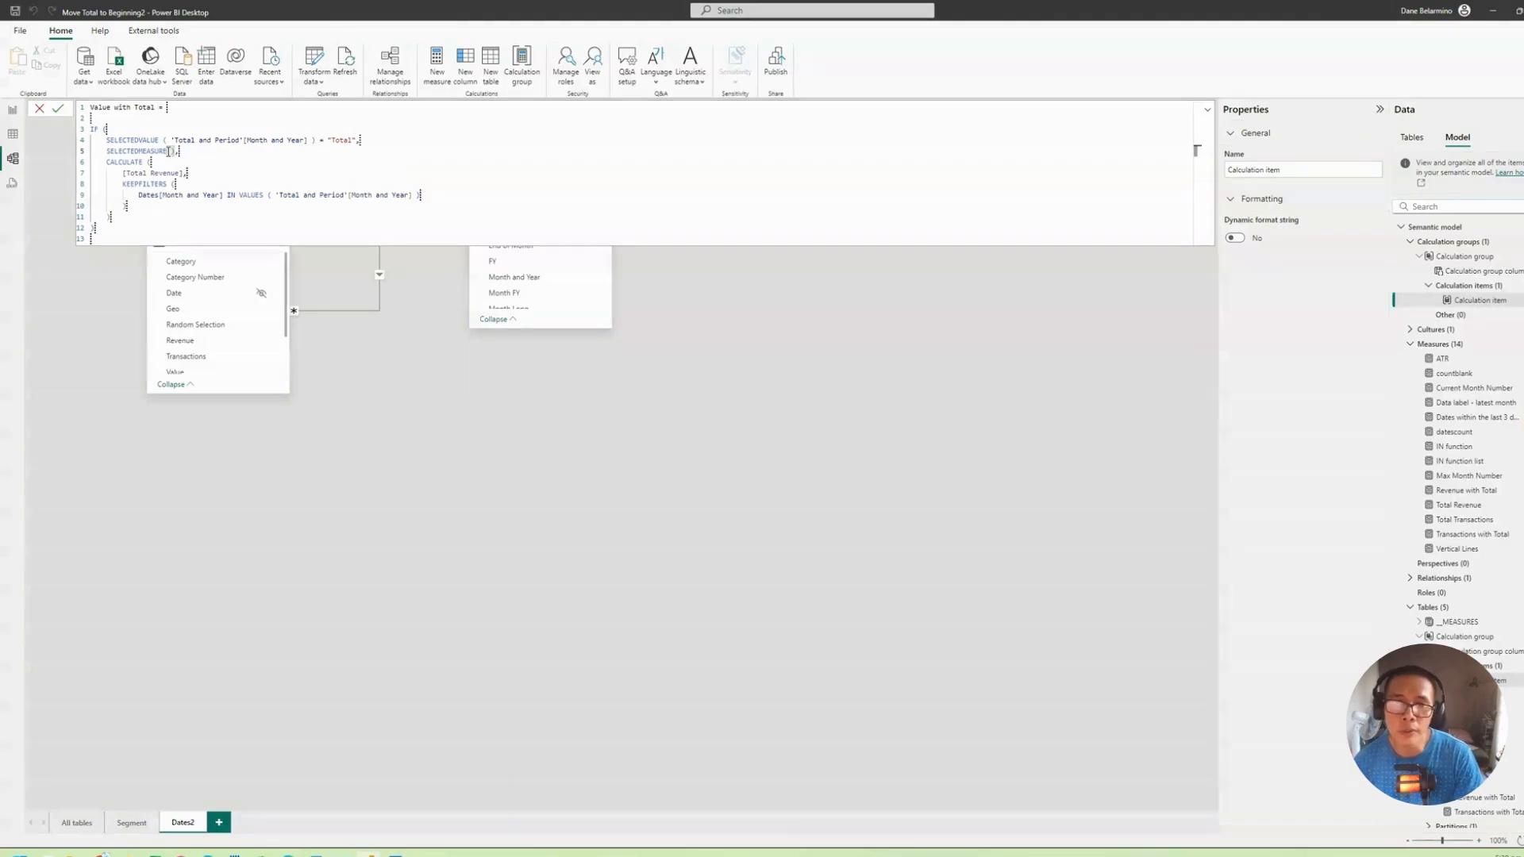
{"action": "left_click_drag", "start_coordinate": [123, 174], "coordinate": [186, 173]}
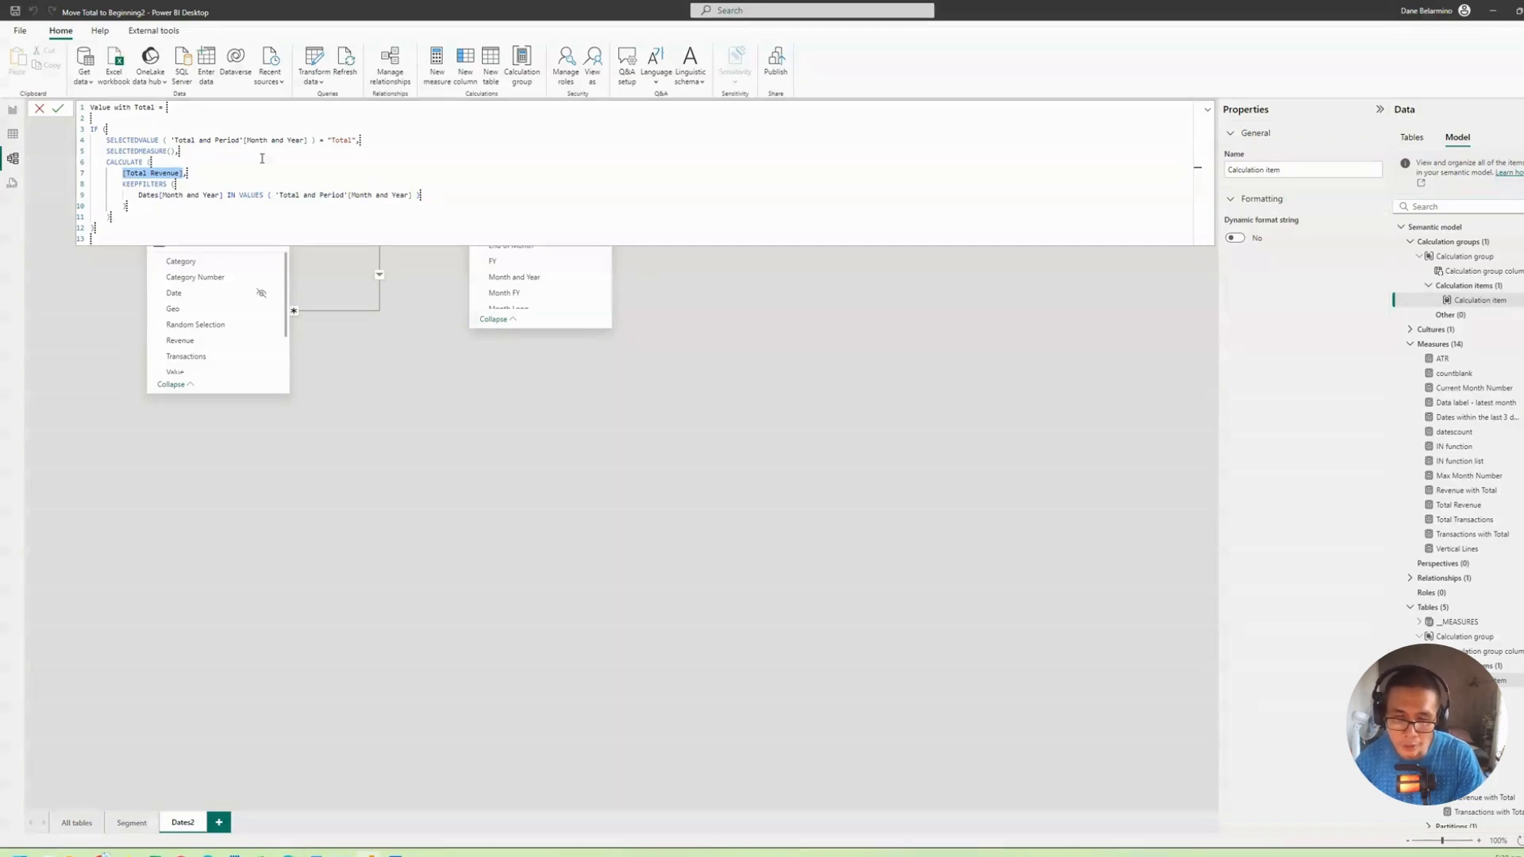
{"action": "left_click_drag", "start_coordinate": [106, 150], "coordinate": [185, 172]}
{"action": "type", "text": "SELECTEDMEASURE(),"}
{"action": "left_click", "coordinate": [157, 116]}
{"action": "key", "text": "Delete"}
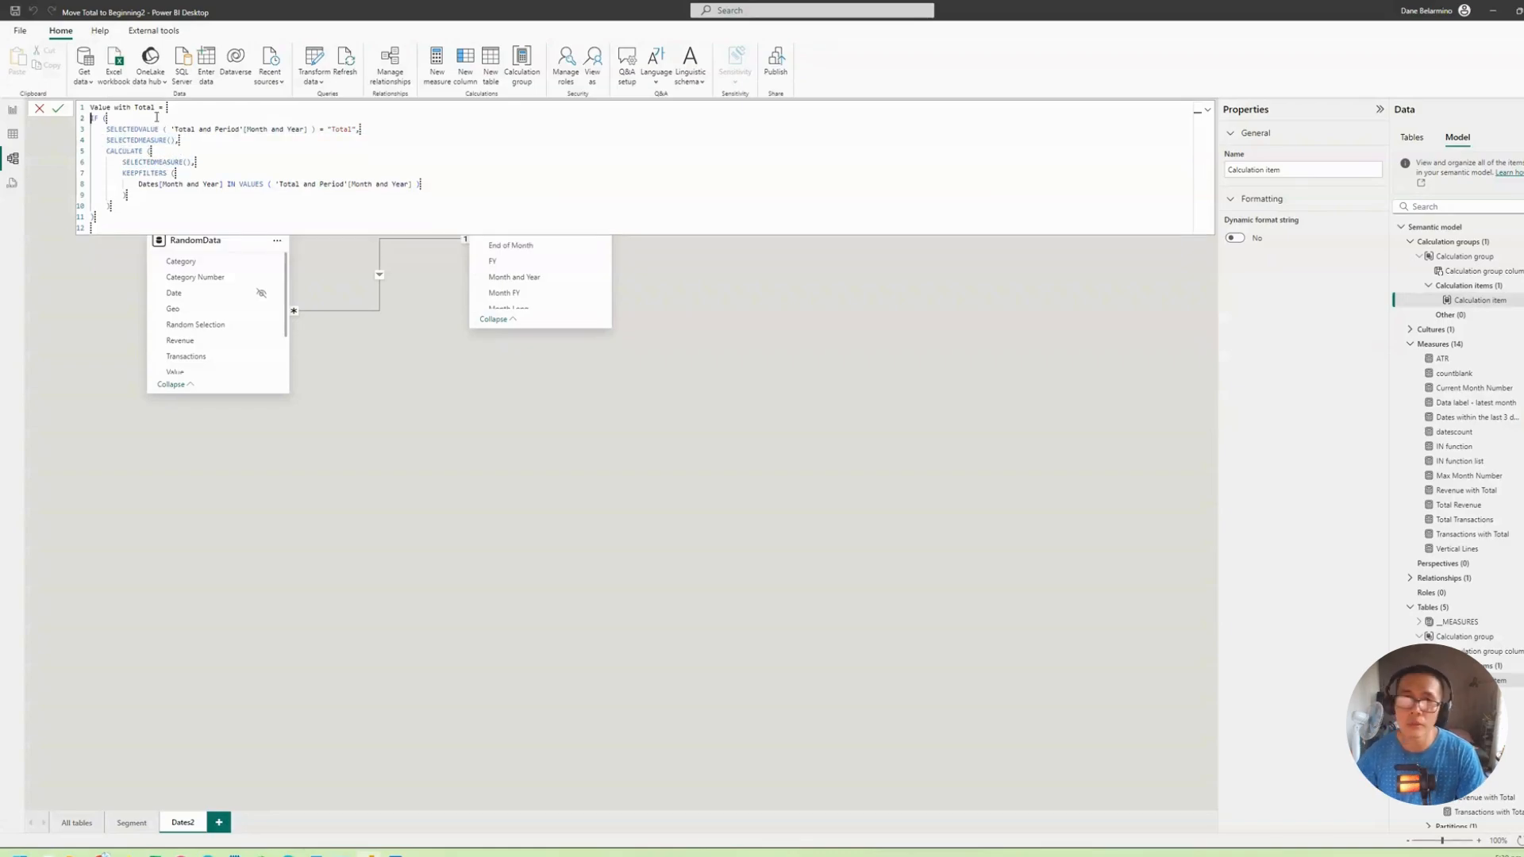
{"action": "left_click", "coordinate": [192, 203]}
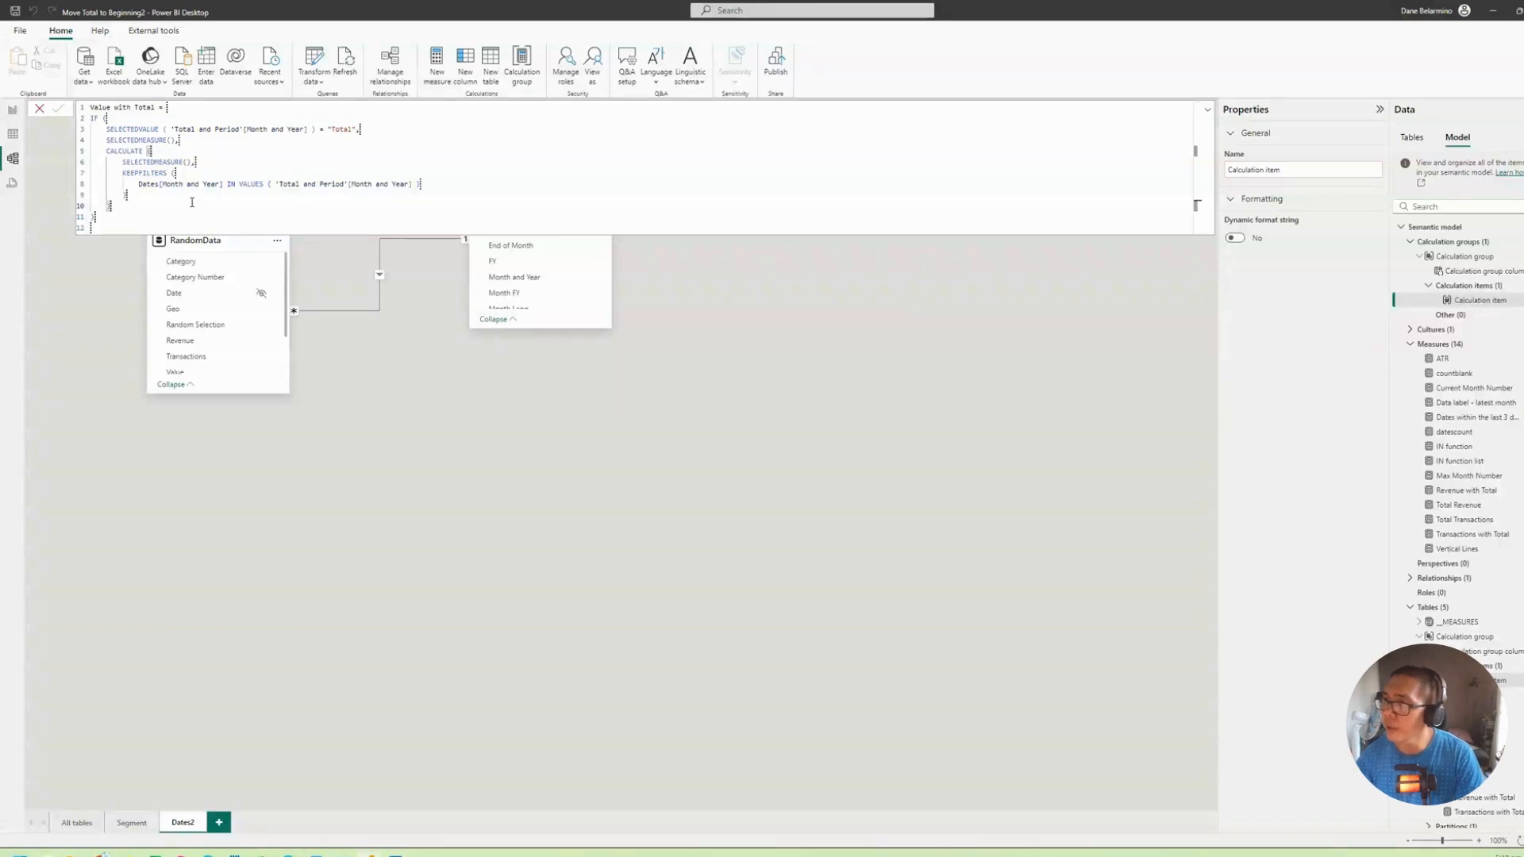
Step: Commit the calculation item's formula and rename its calculation group to Value with Total Calculation Group
{"action": "key", "text": "Return"}
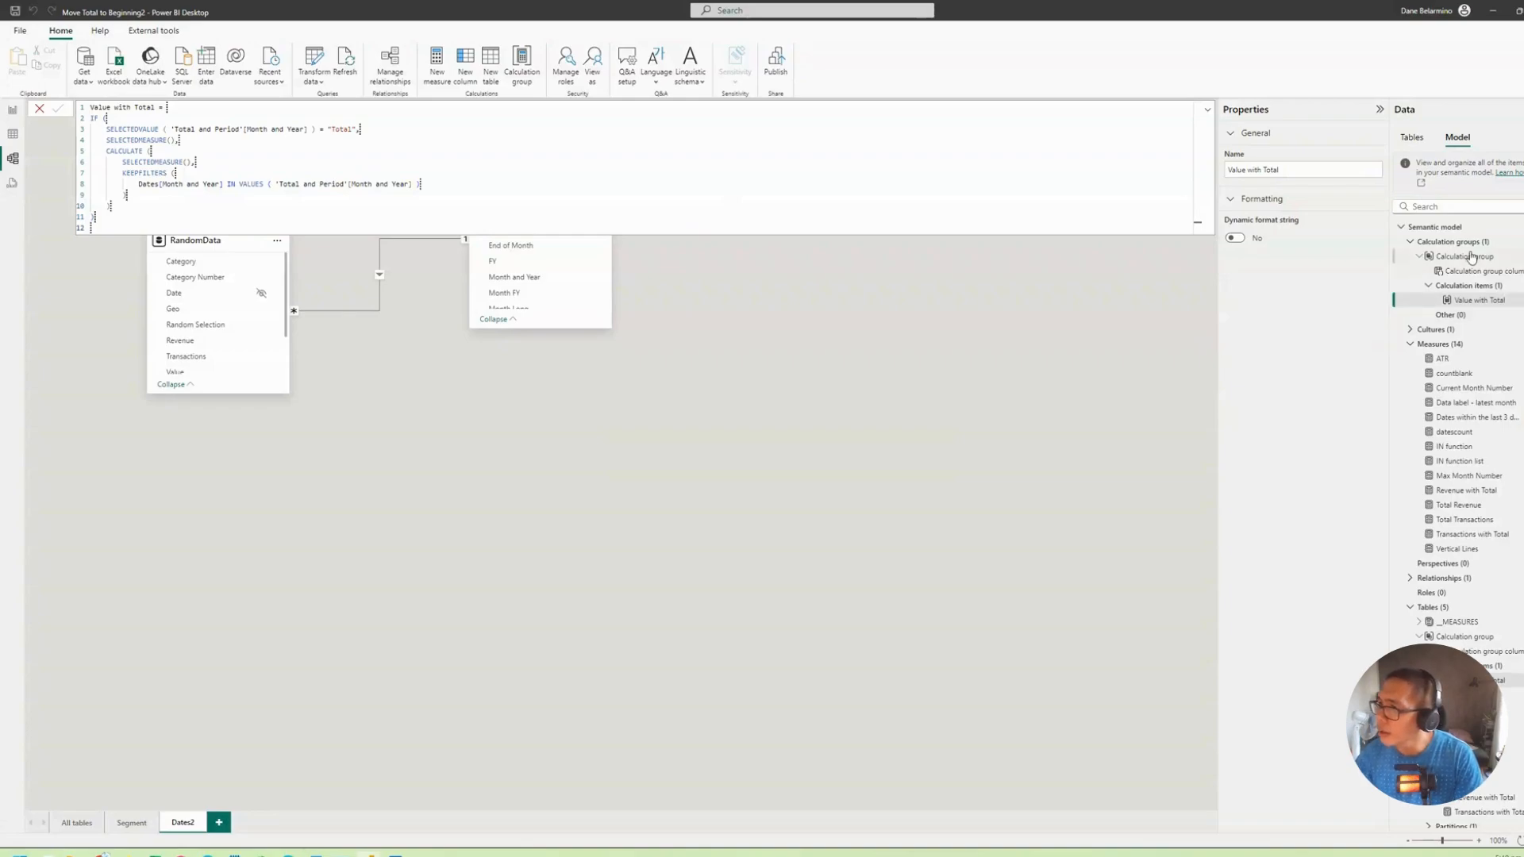
{"action": "right_click", "coordinate": [1468, 257]}
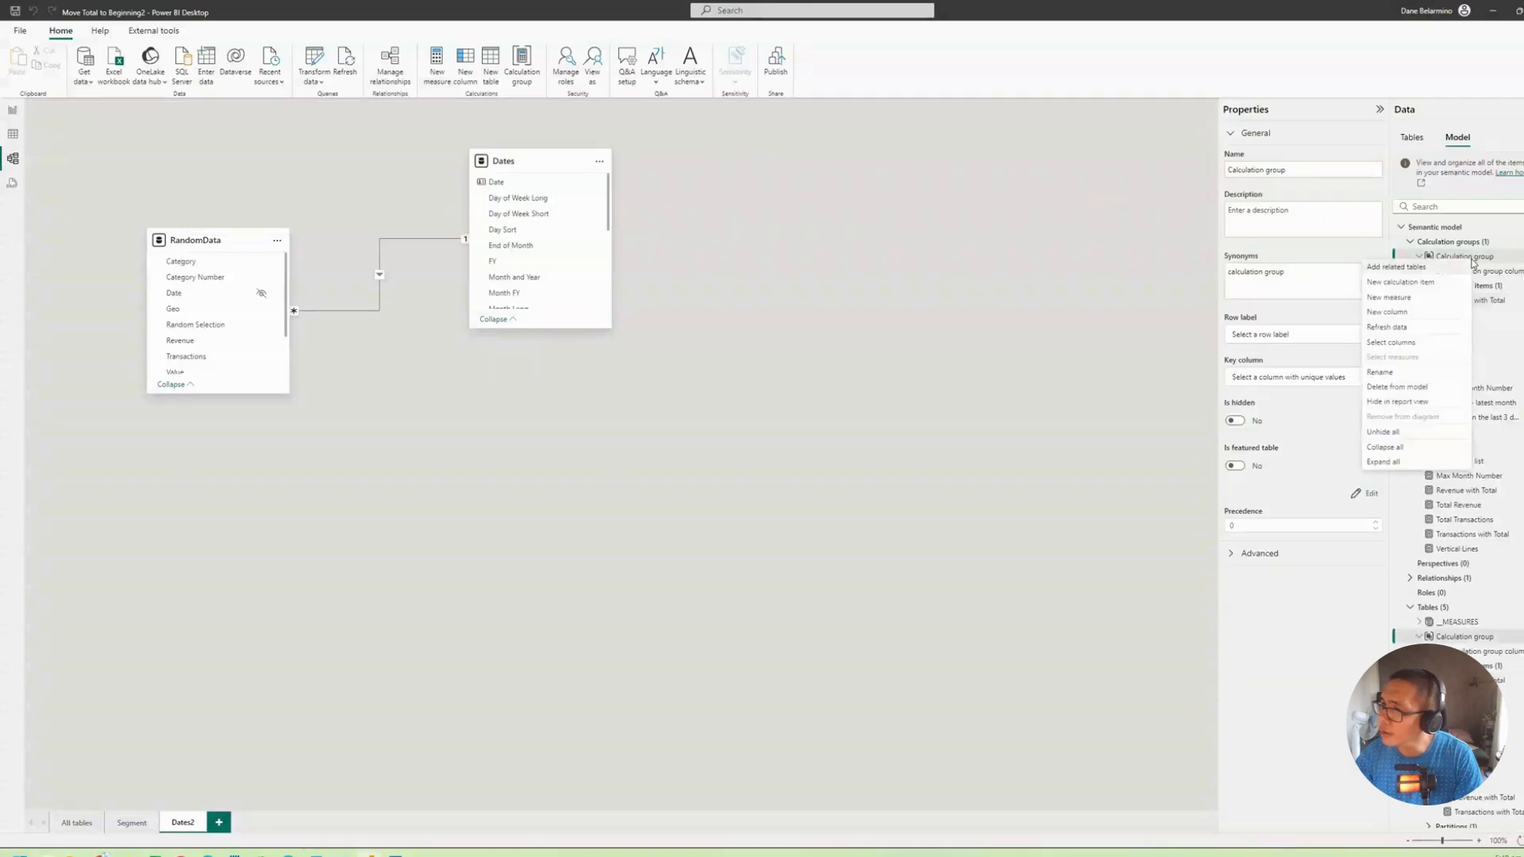
{"action": "left_click", "coordinate": [1383, 373]}
{"action": "type", "text": "Value"}
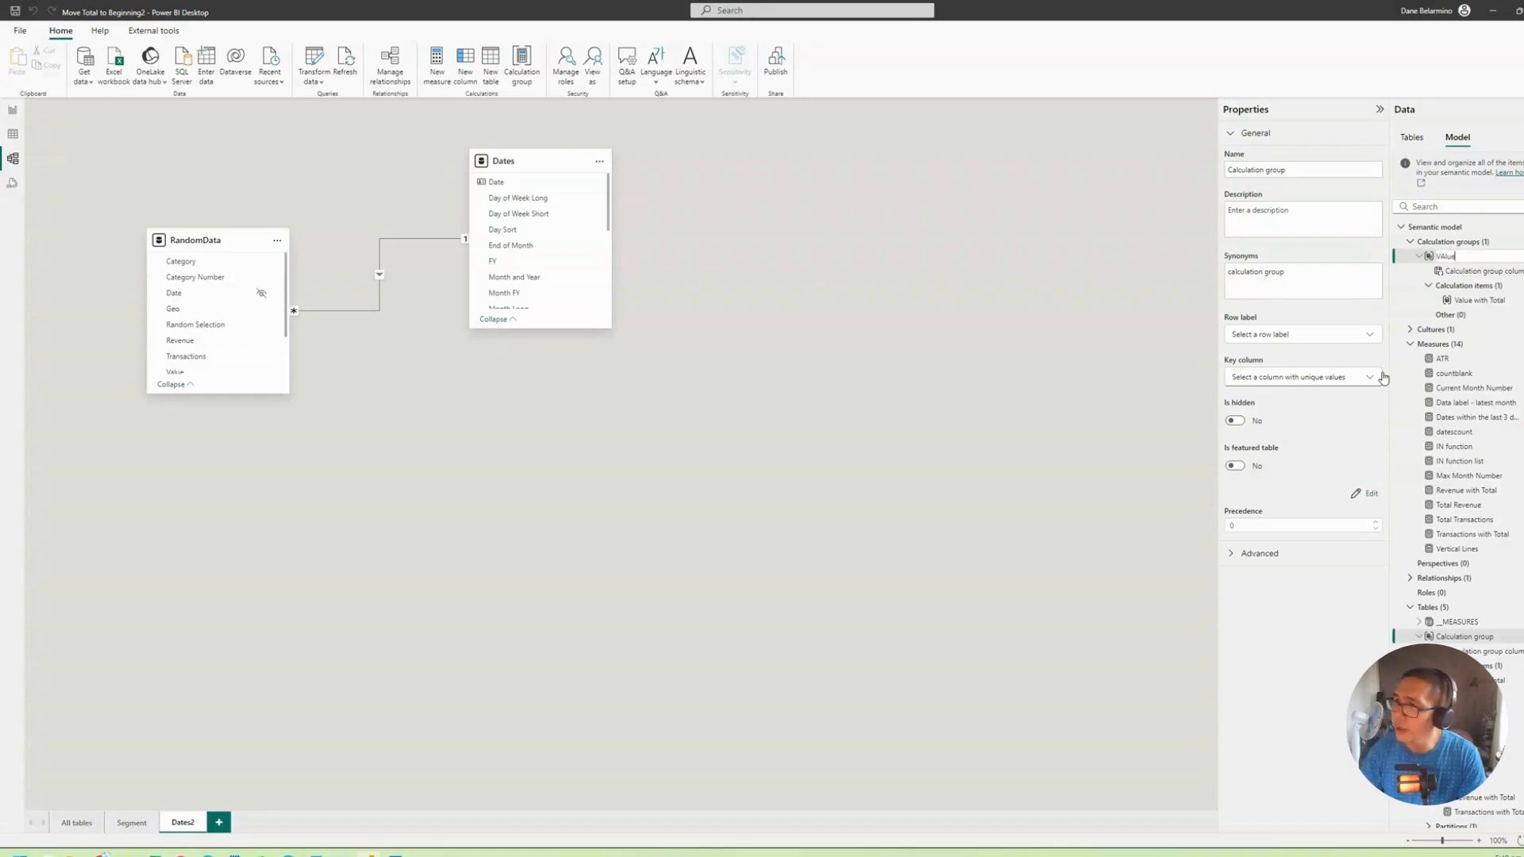
{"action": "key", "text": "BackSpace"}
{"action": "key", "text": "BackSpace"}
{"action": "key", "text": "BackSpace"}
{"action": "key", "text": "BackSpace"}
{"action": "type", "text": "alue with"}
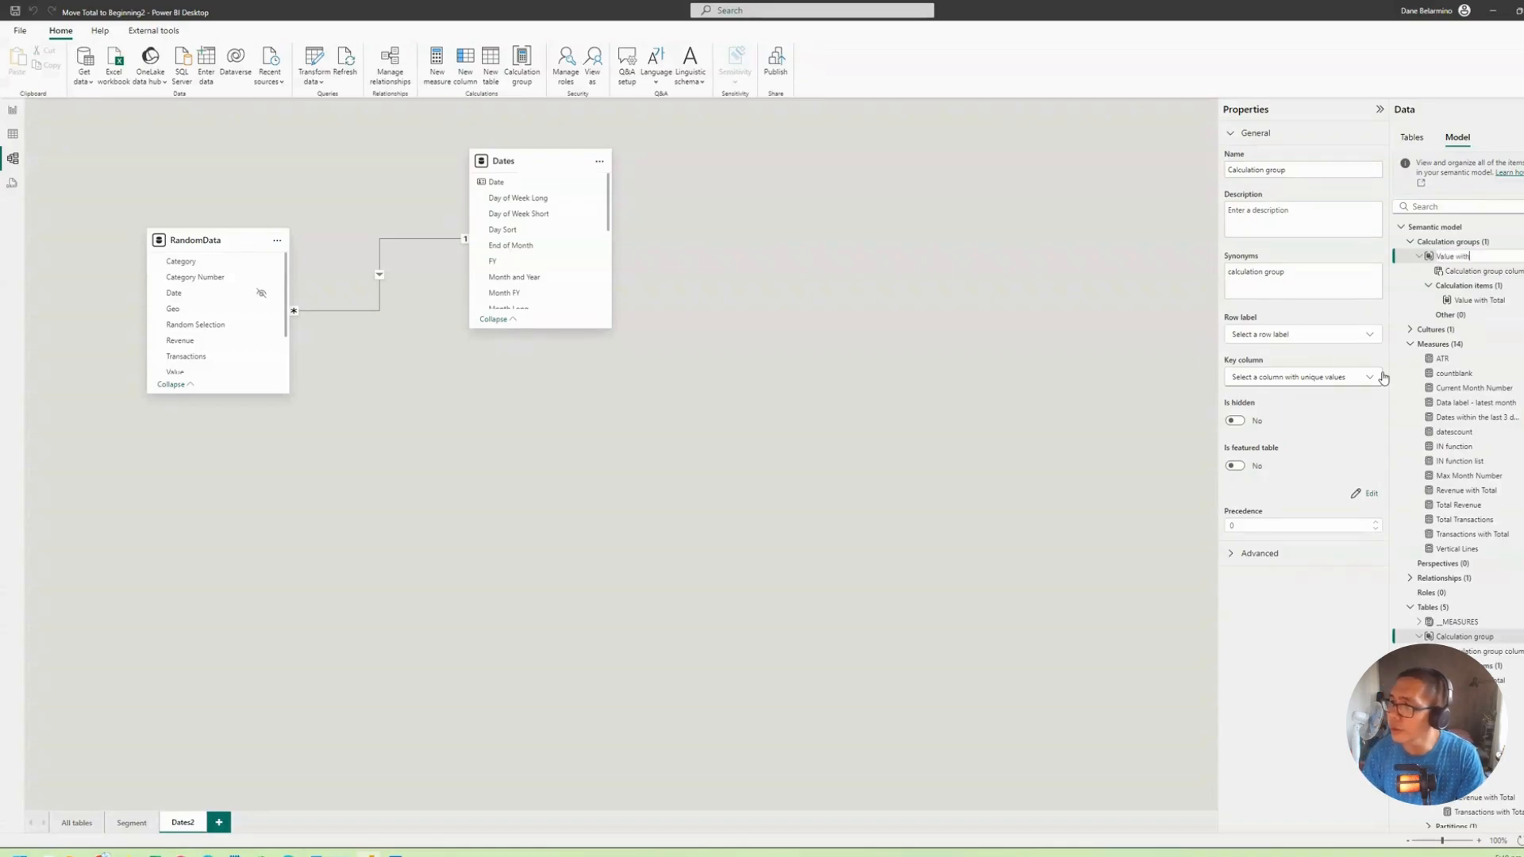
{"action": "type", "text": " Total Calculation Group"}
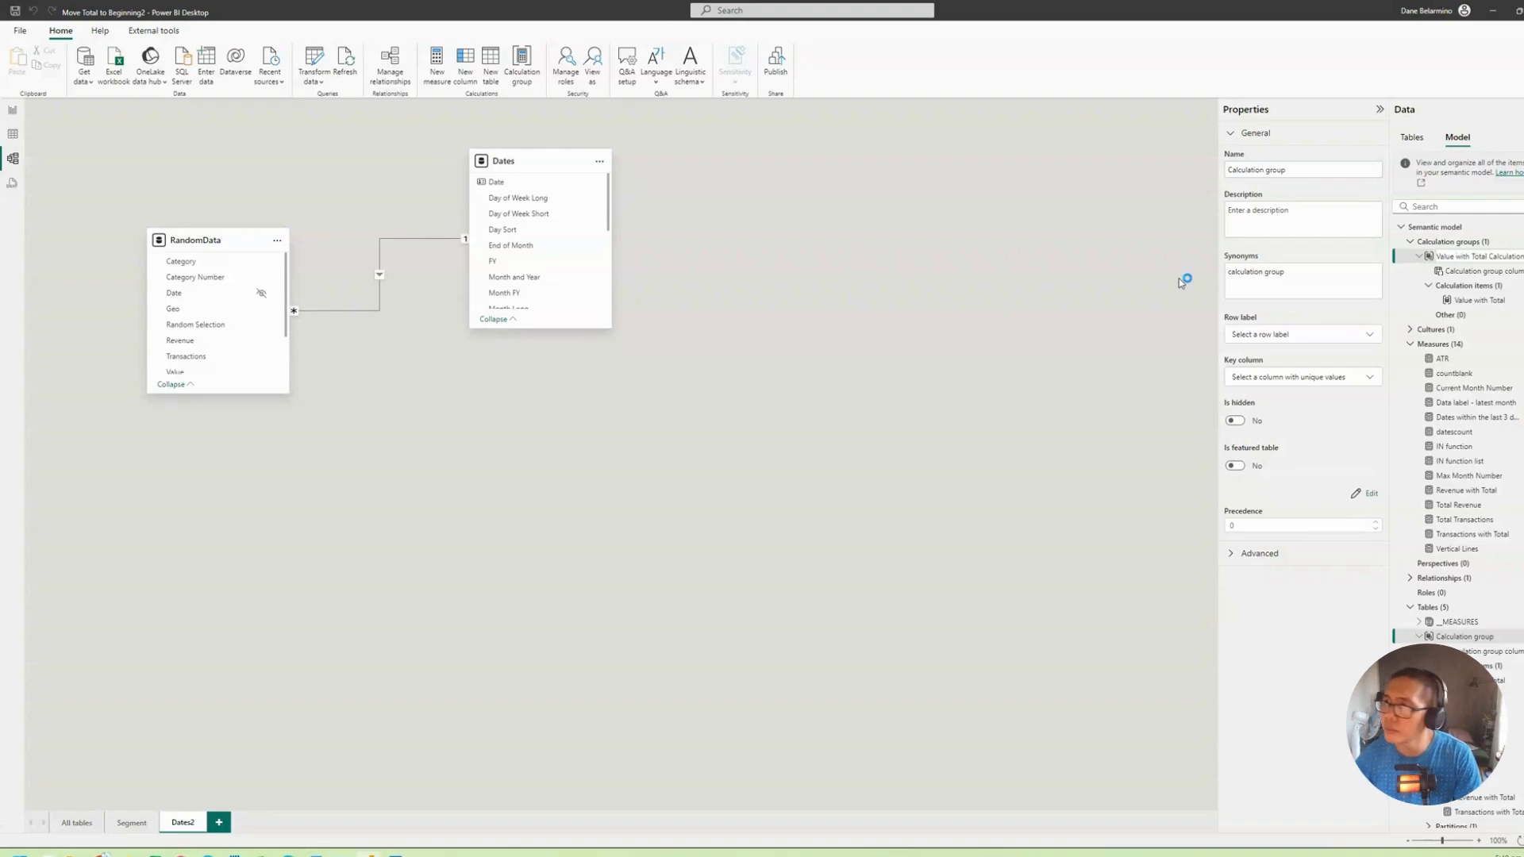
{"action": "key", "text": "Return"}
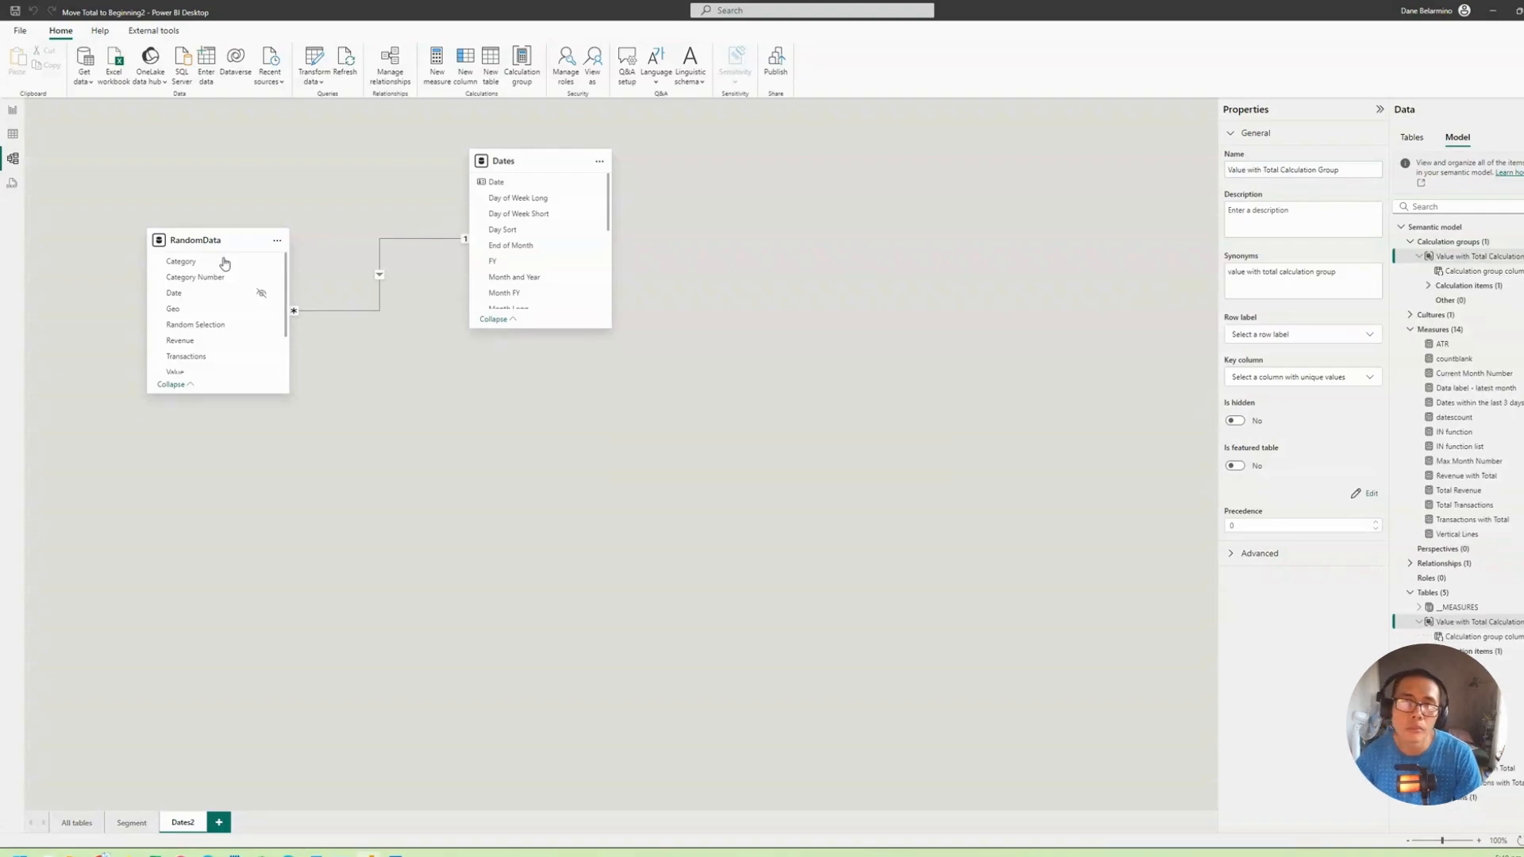
Step: Return to the report view and duplicate the NO CALCULATION GROUP page
{"action": "left_click", "coordinate": [8, 113]}
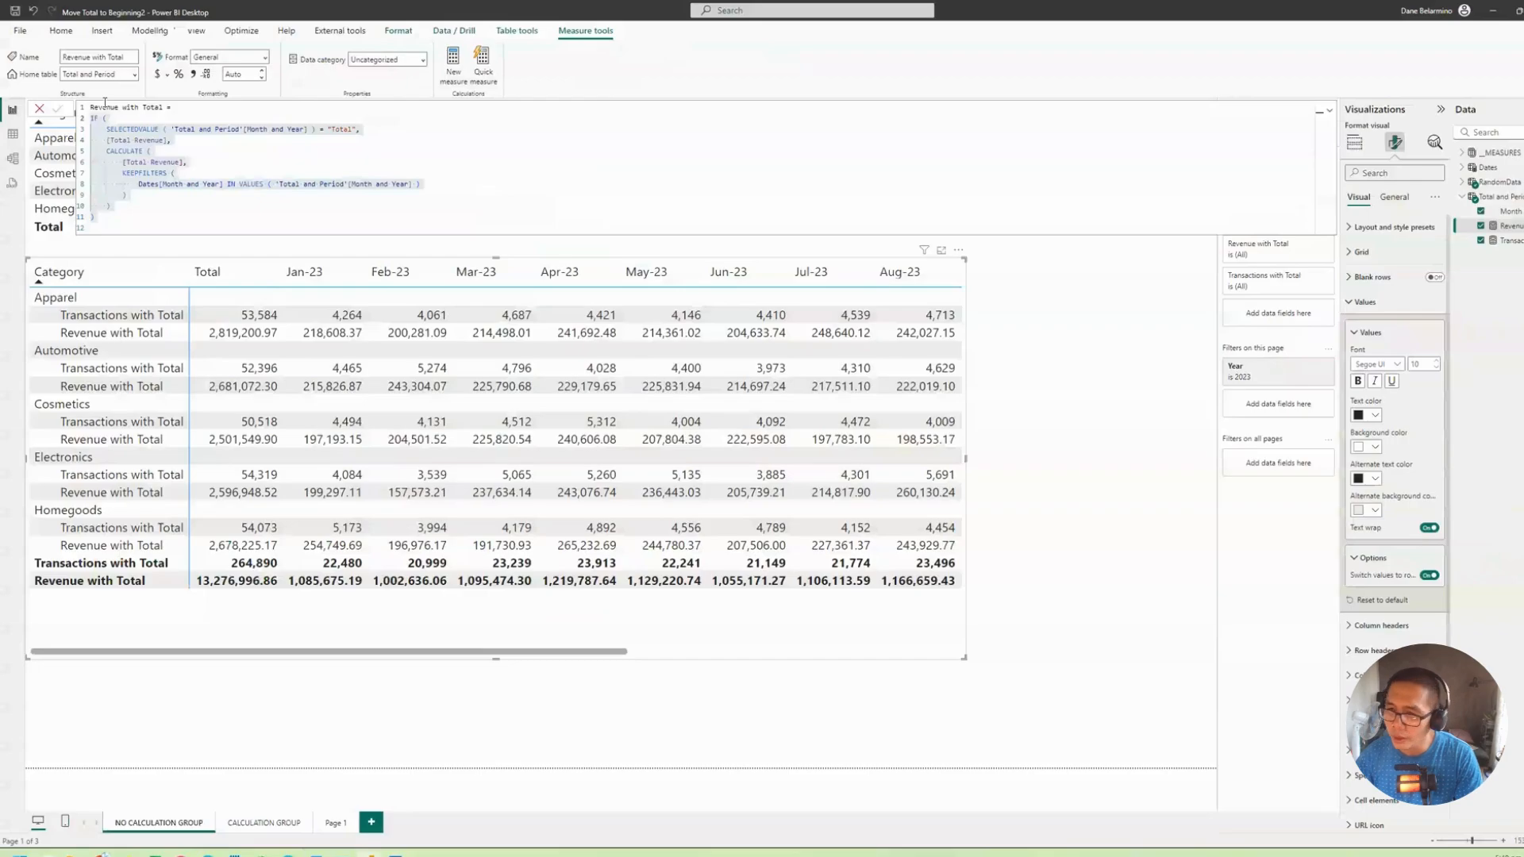
{"action": "left_click", "coordinate": [722, 635]}
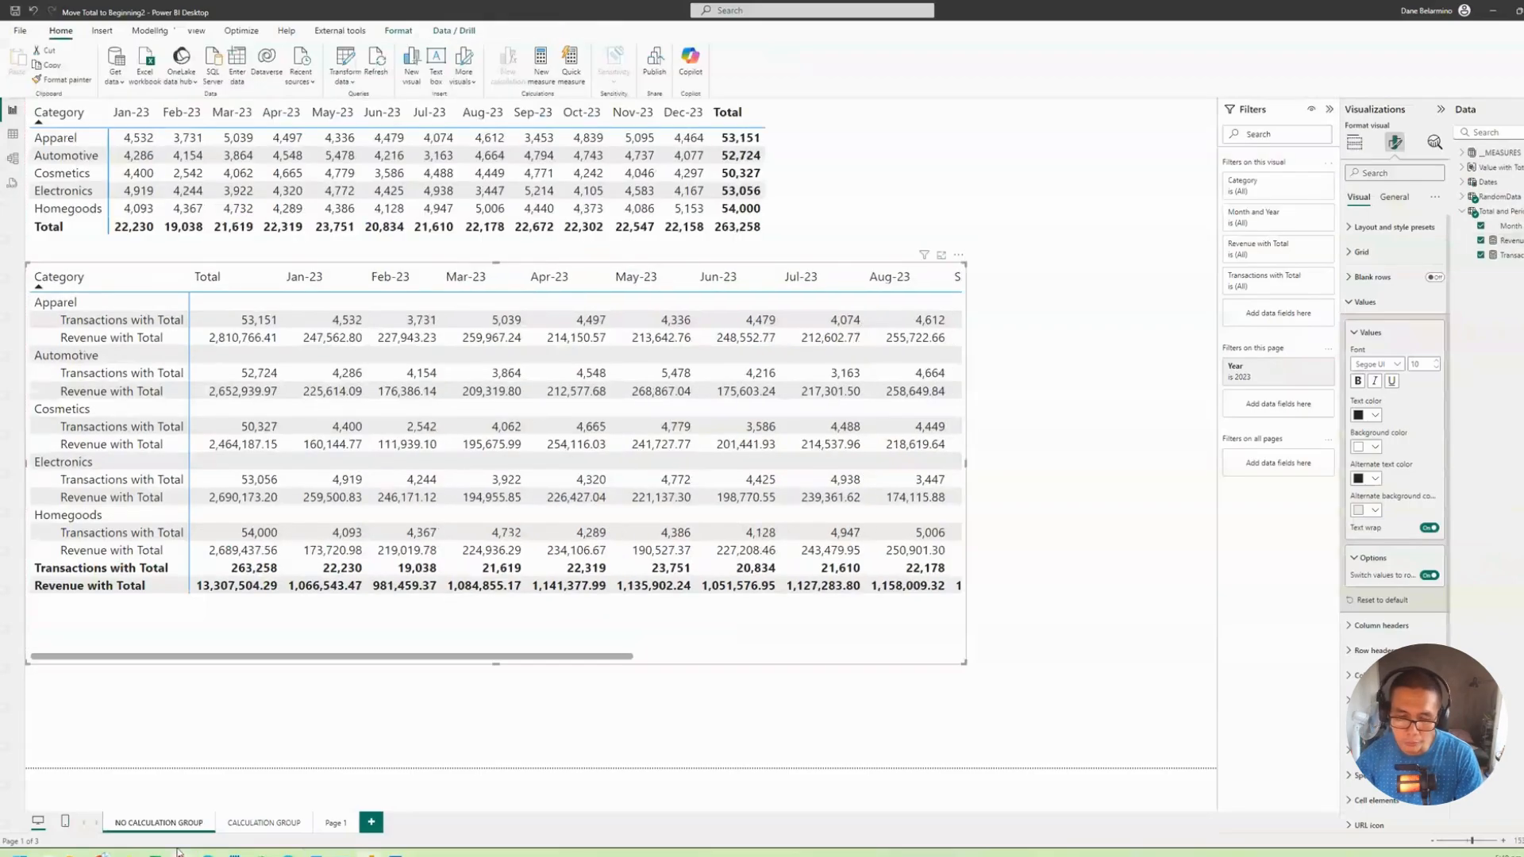
{"action": "mouse_move", "coordinate": [178, 853]}
{"action": "right_click", "coordinate": [134, 825]}
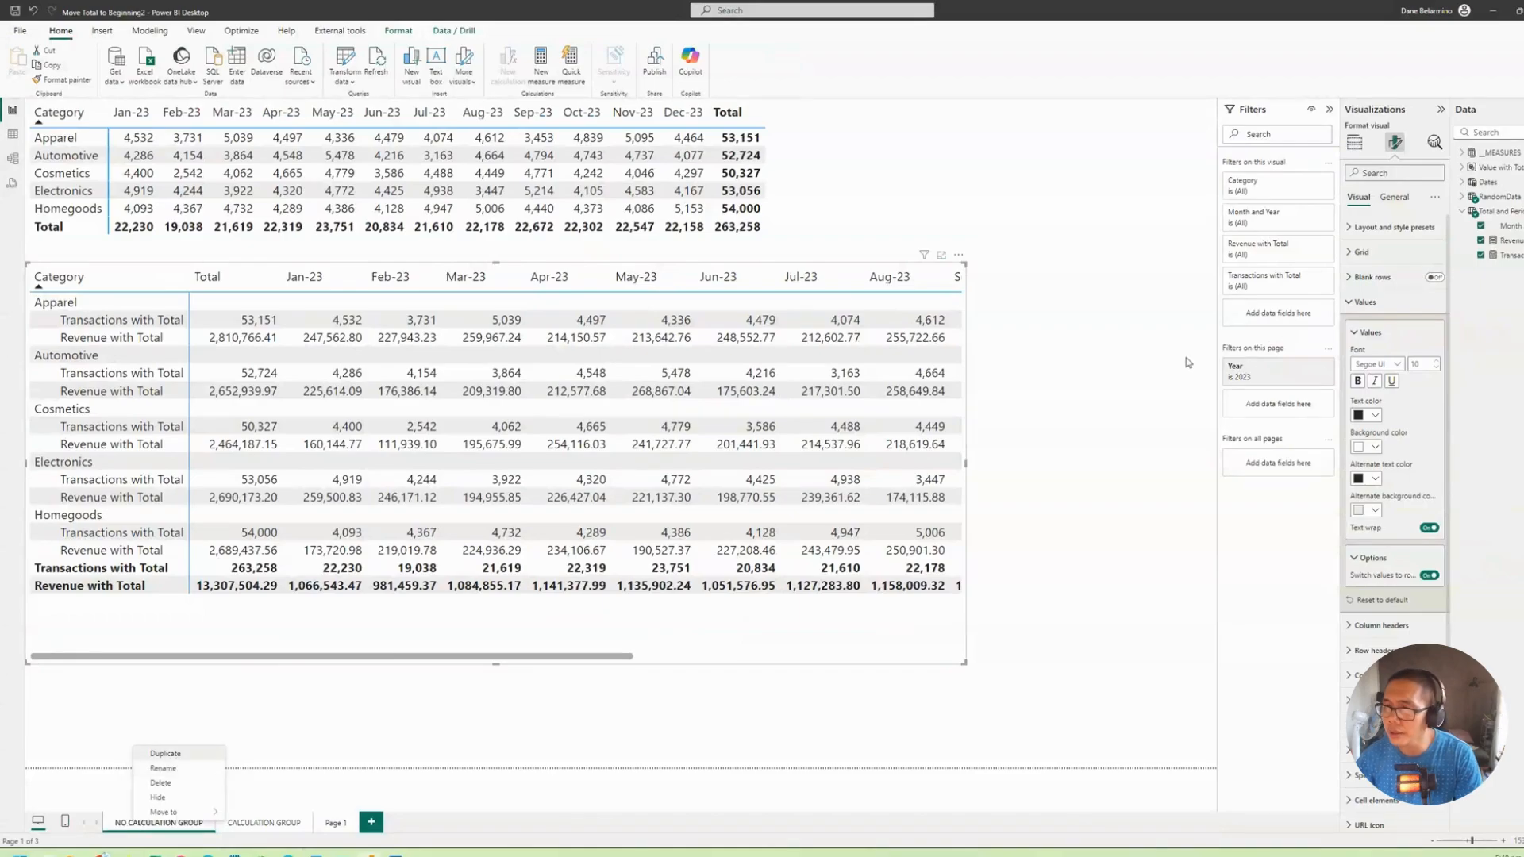
{"action": "left_click", "coordinate": [165, 753]}
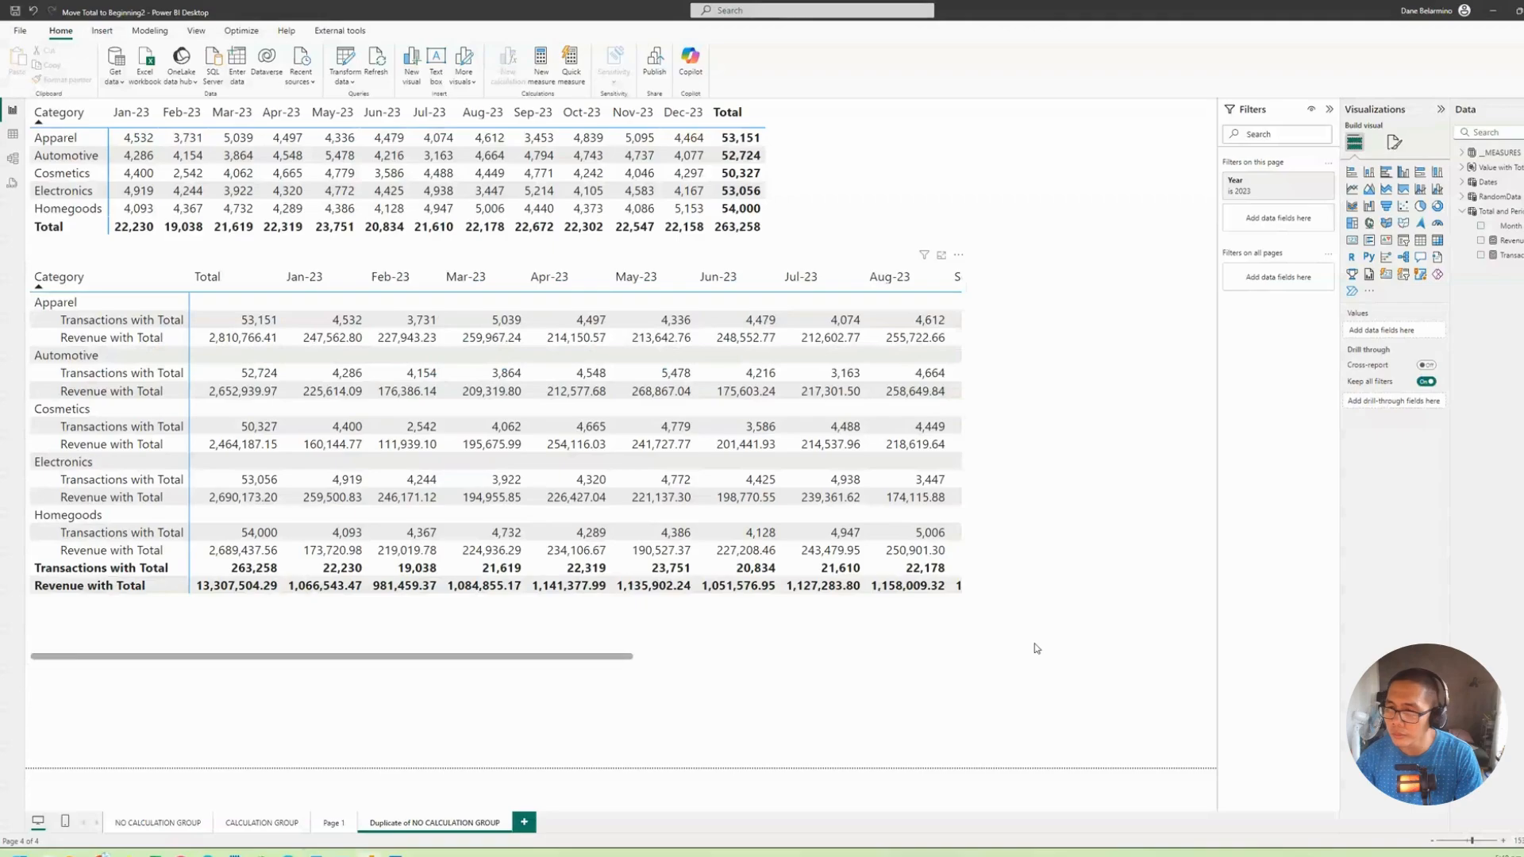
Step: Enlarge the lower matrix on the duplicated page and remove Transactions with Total and Revenue with Total from its values
{"action": "left_click", "coordinate": [962, 660]}
{"action": "left_click_drag", "start_coordinate": [966, 669], "coordinate": [1160, 695]}
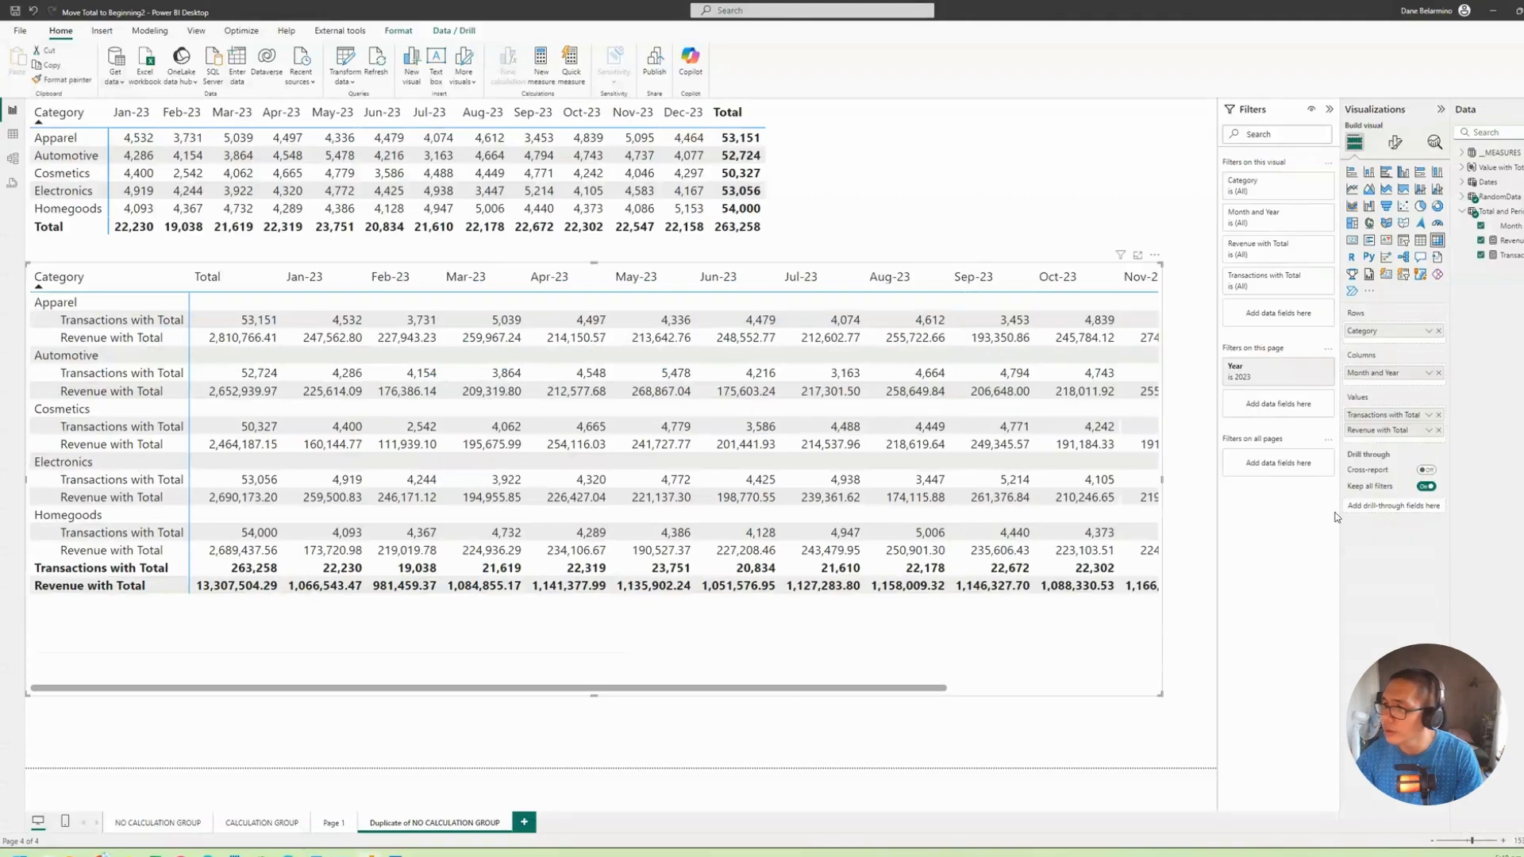
{"action": "left_click", "coordinate": [1438, 416]}
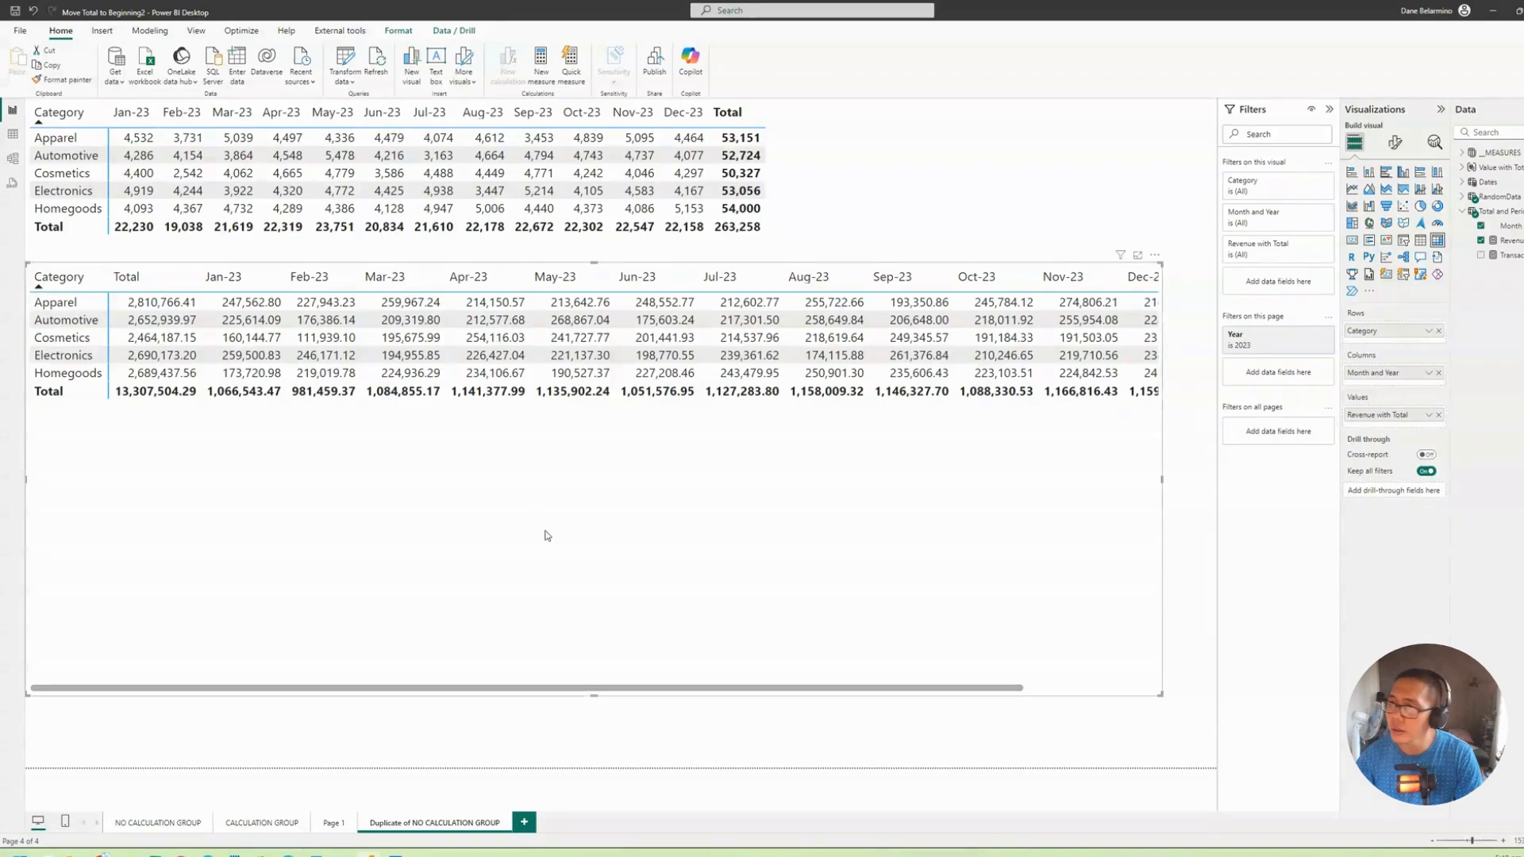
{"action": "left_click", "coordinate": [1438, 416]}
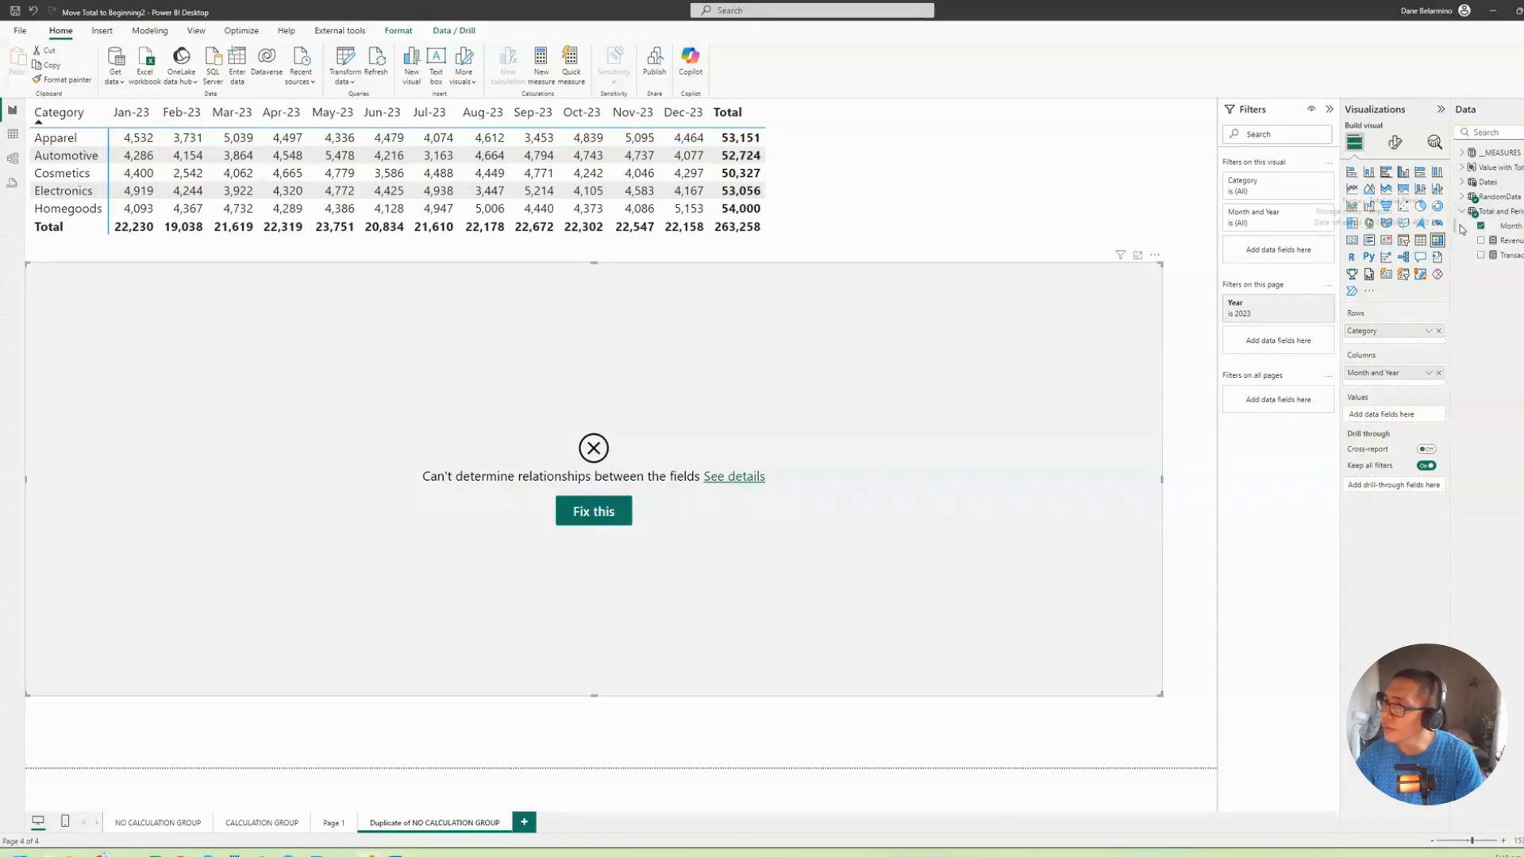
Step: Filter the lower matrix by the calculation group column, selecting only Value with Total
{"action": "left_click", "coordinate": [1462, 167]}
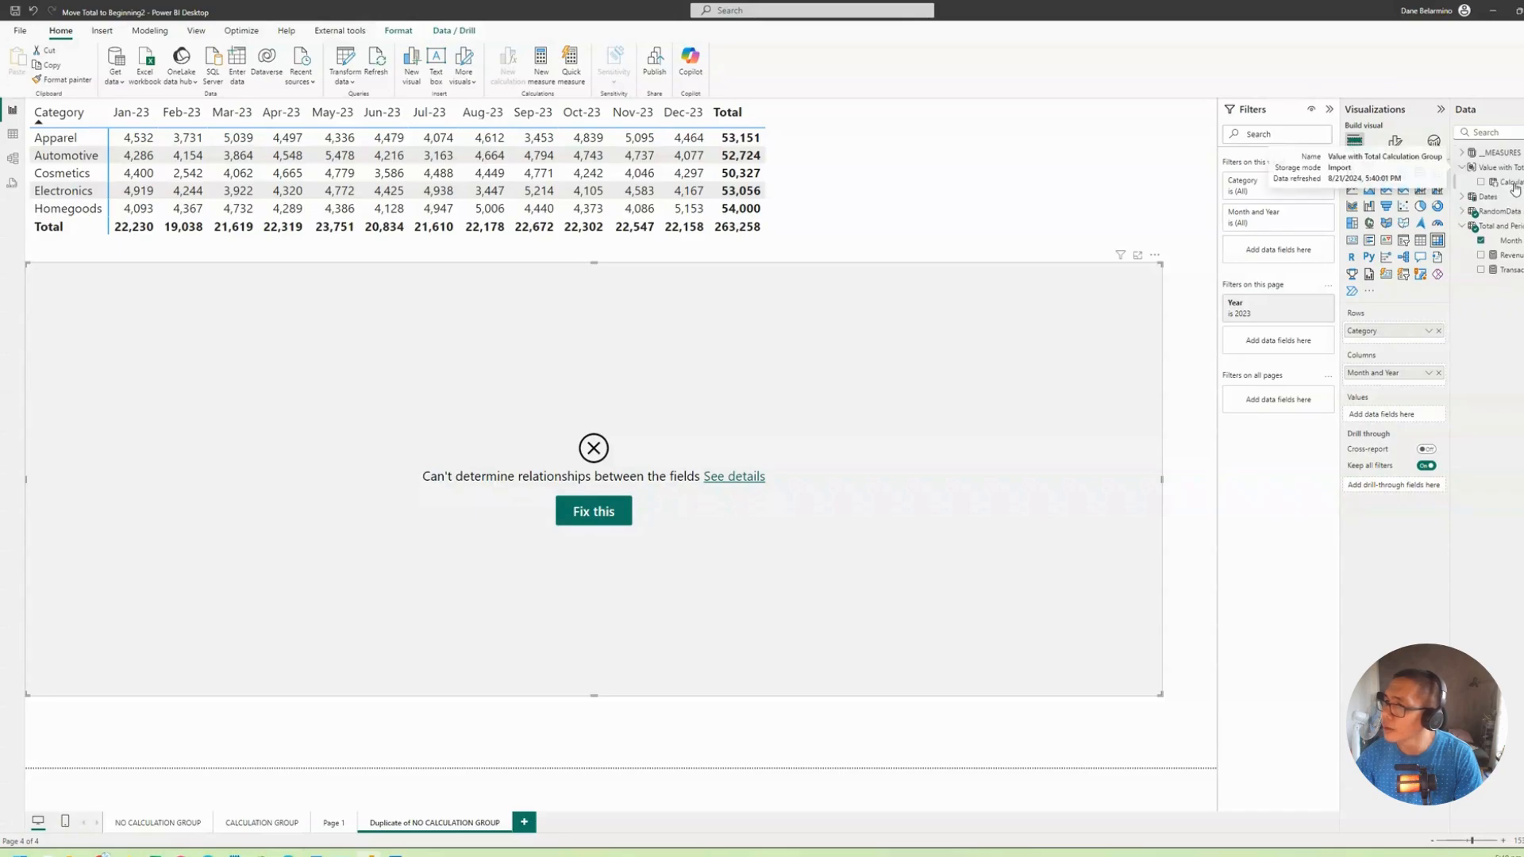
{"action": "left_click_drag", "start_coordinate": [1513, 188], "coordinate": [1301, 196]}
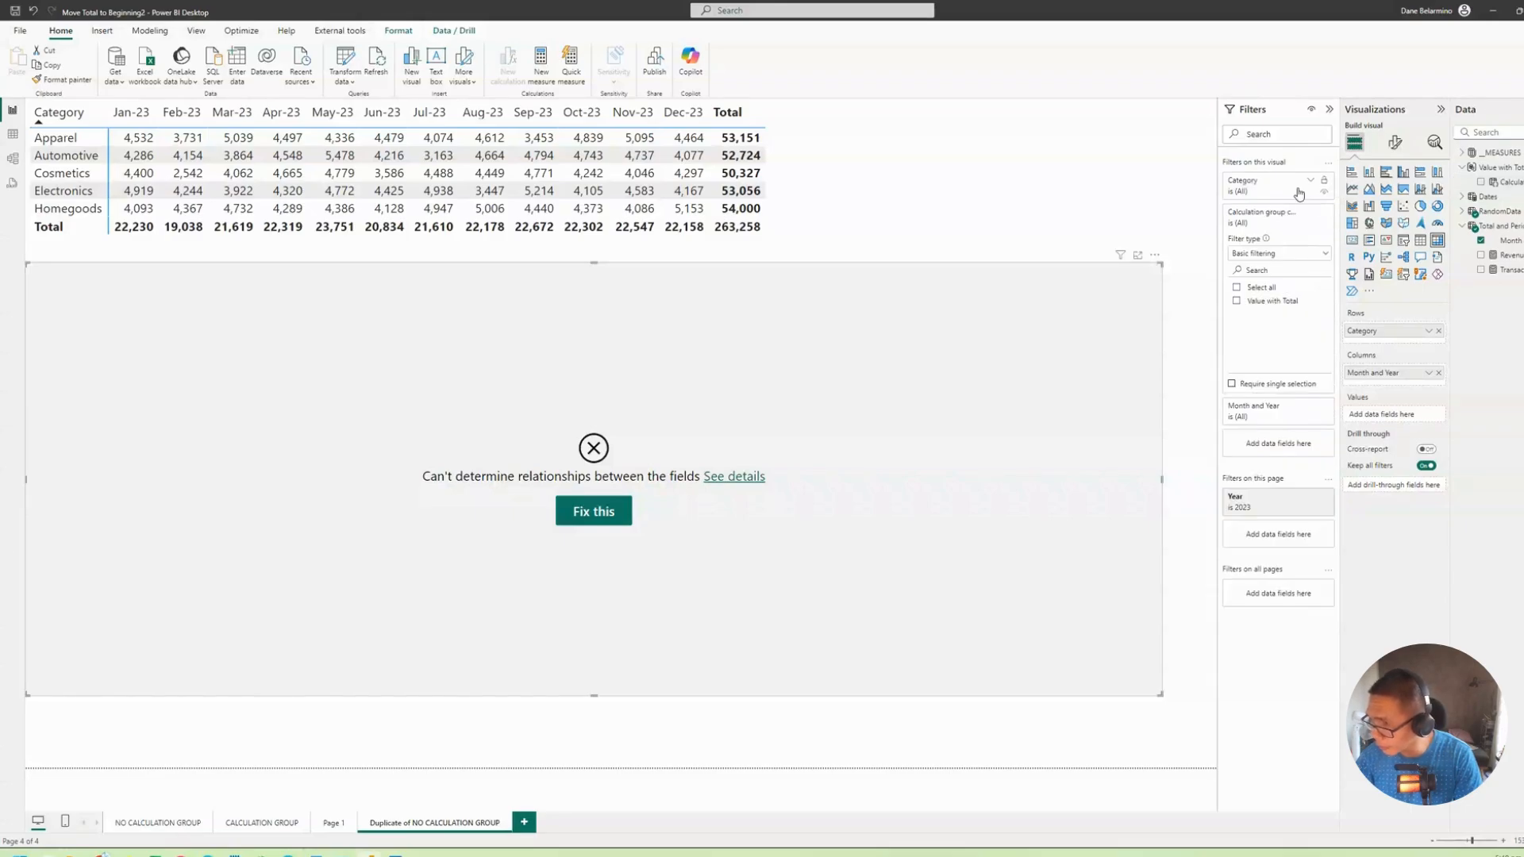
{"action": "left_click", "coordinate": [1264, 303]}
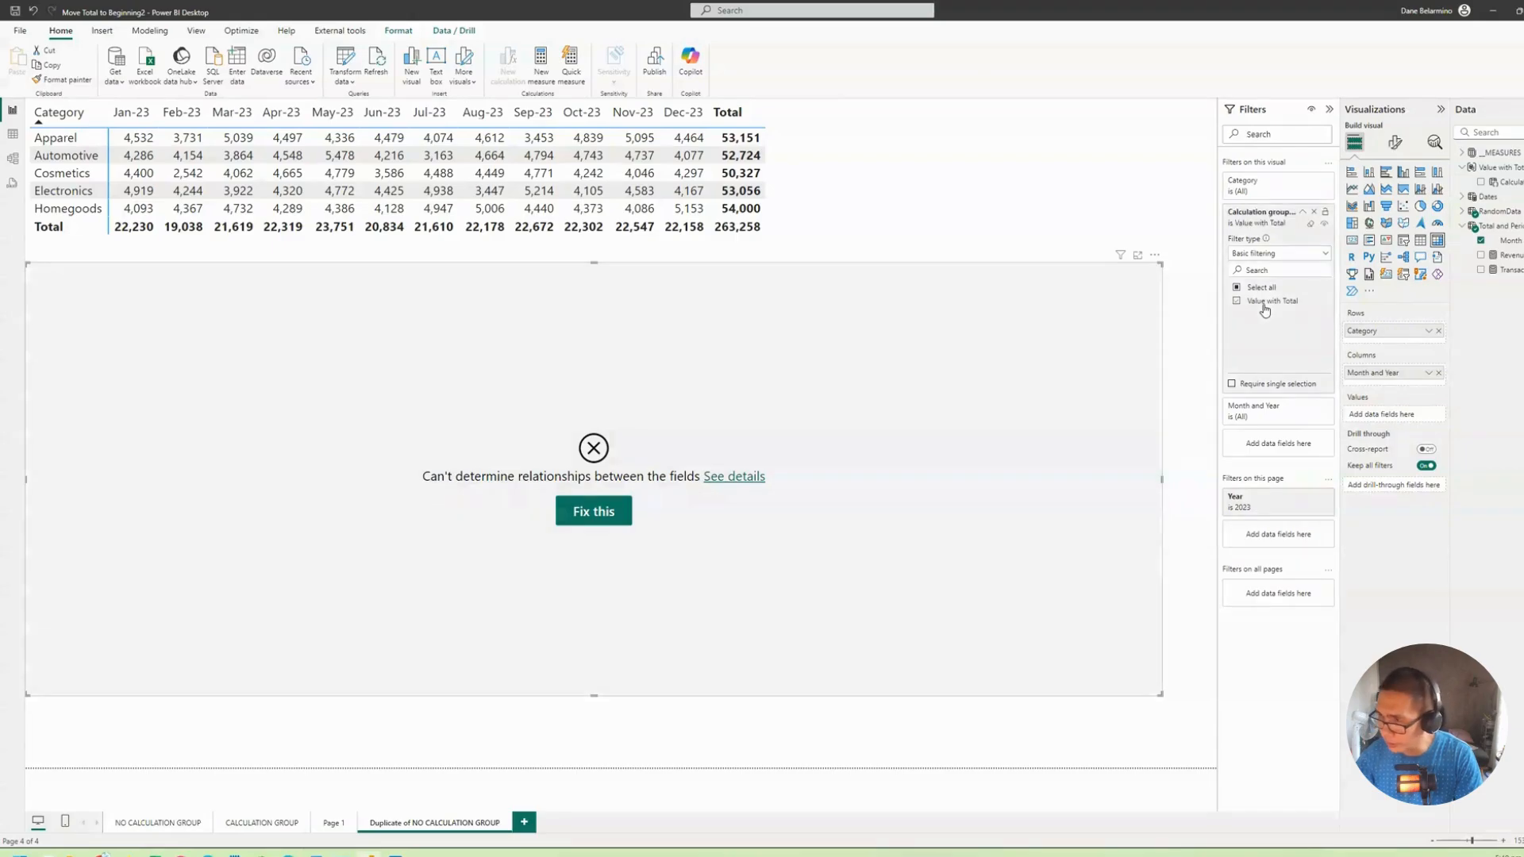
Step: Add the Total Revenue, Total Transactions and ATR measures to the lower matrix's values
{"action": "left_click", "coordinate": [1464, 154]}
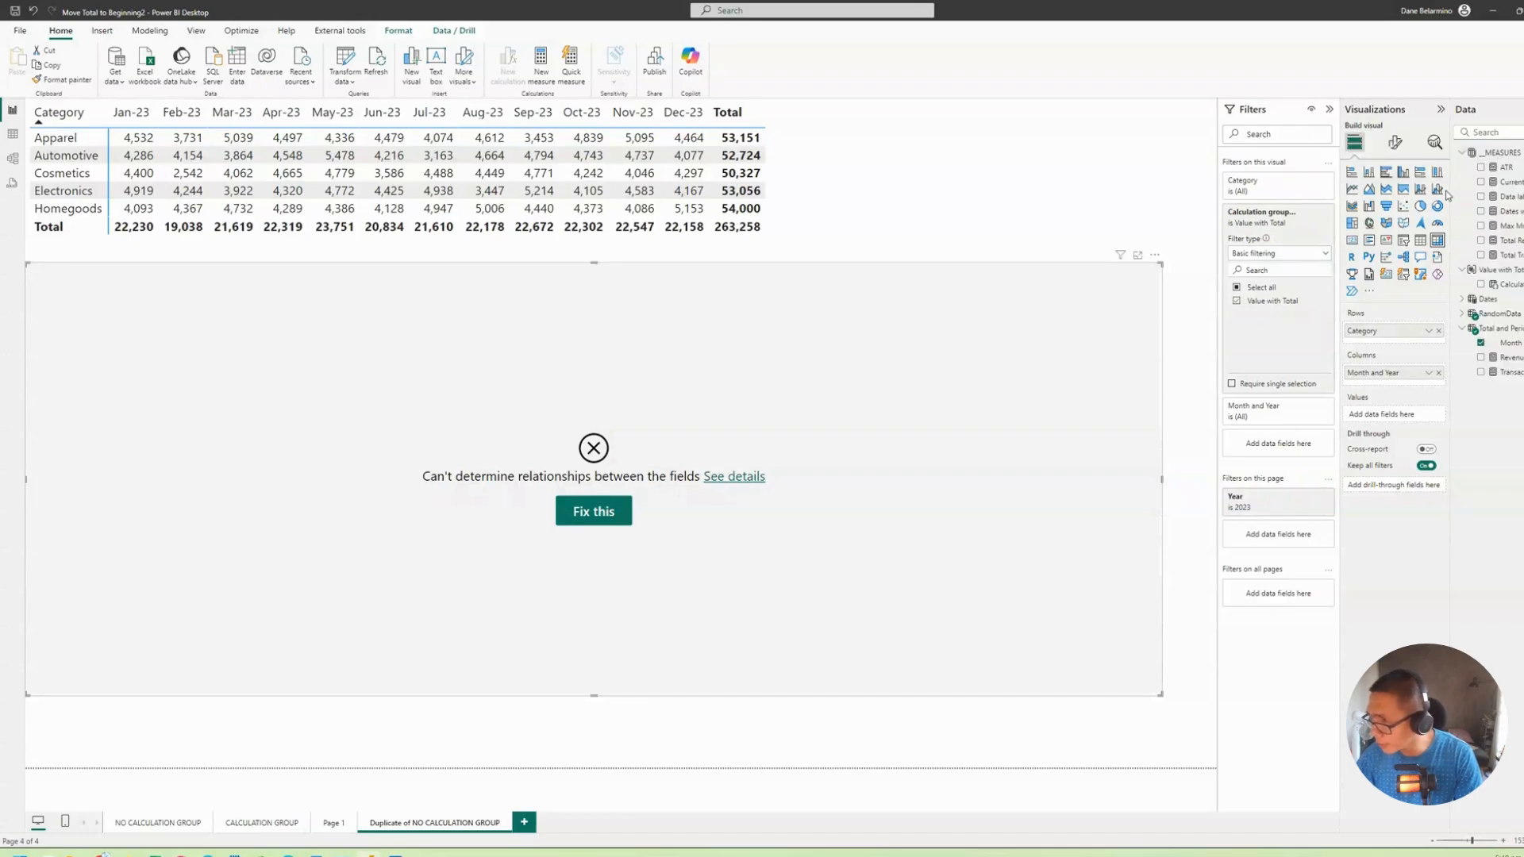
{"action": "left_click_drag", "start_coordinate": [1452, 190], "coordinate": [1389, 184]}
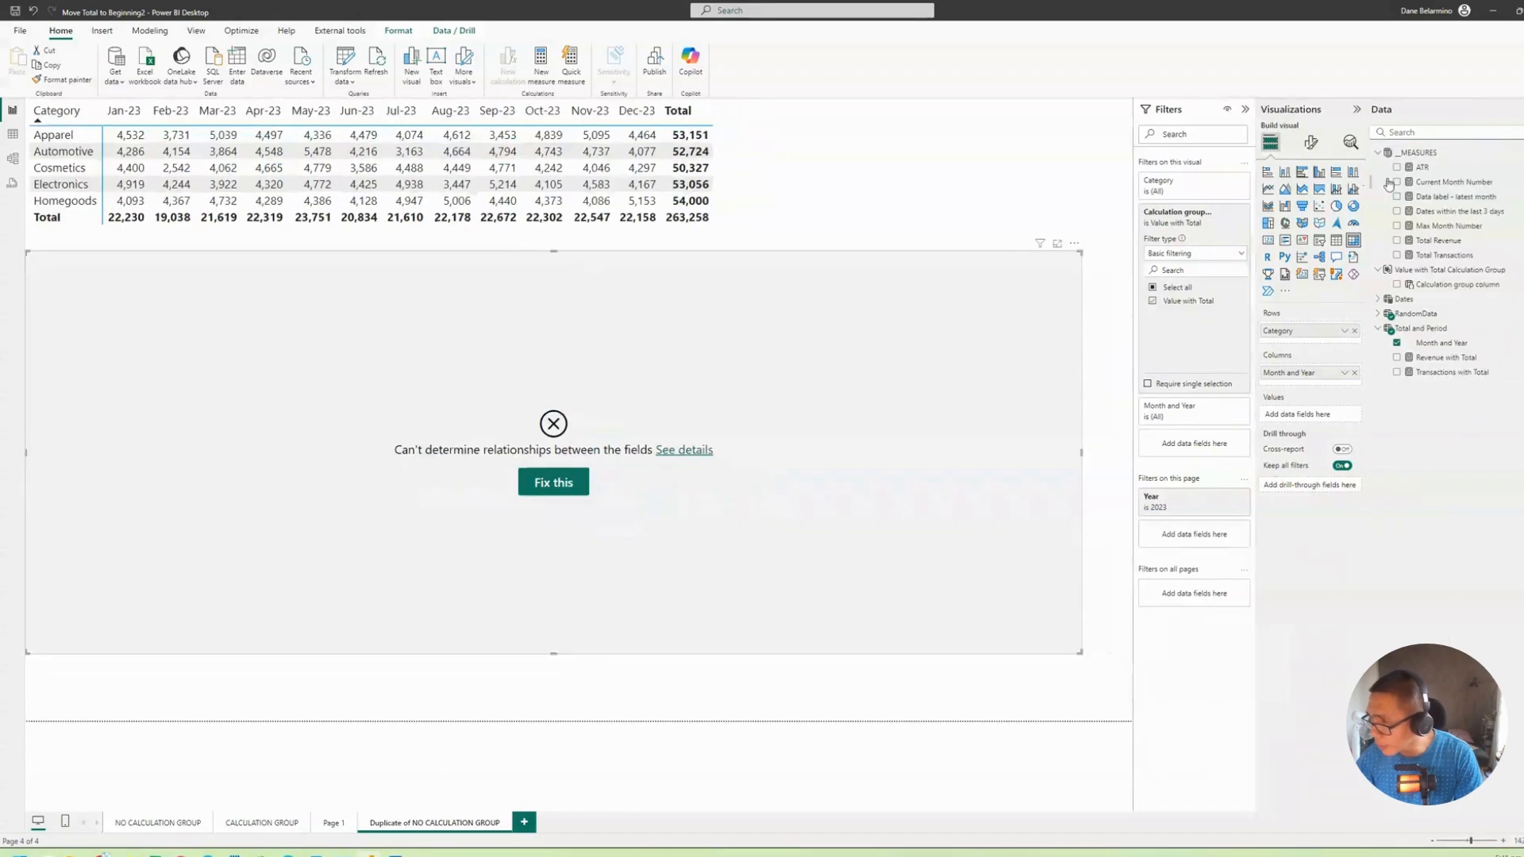
{"action": "left_click_drag", "start_coordinate": [1435, 247], "coordinate": [1317, 416]}
{"action": "left_click_drag", "start_coordinate": [1444, 254], "coordinate": [1335, 425]}
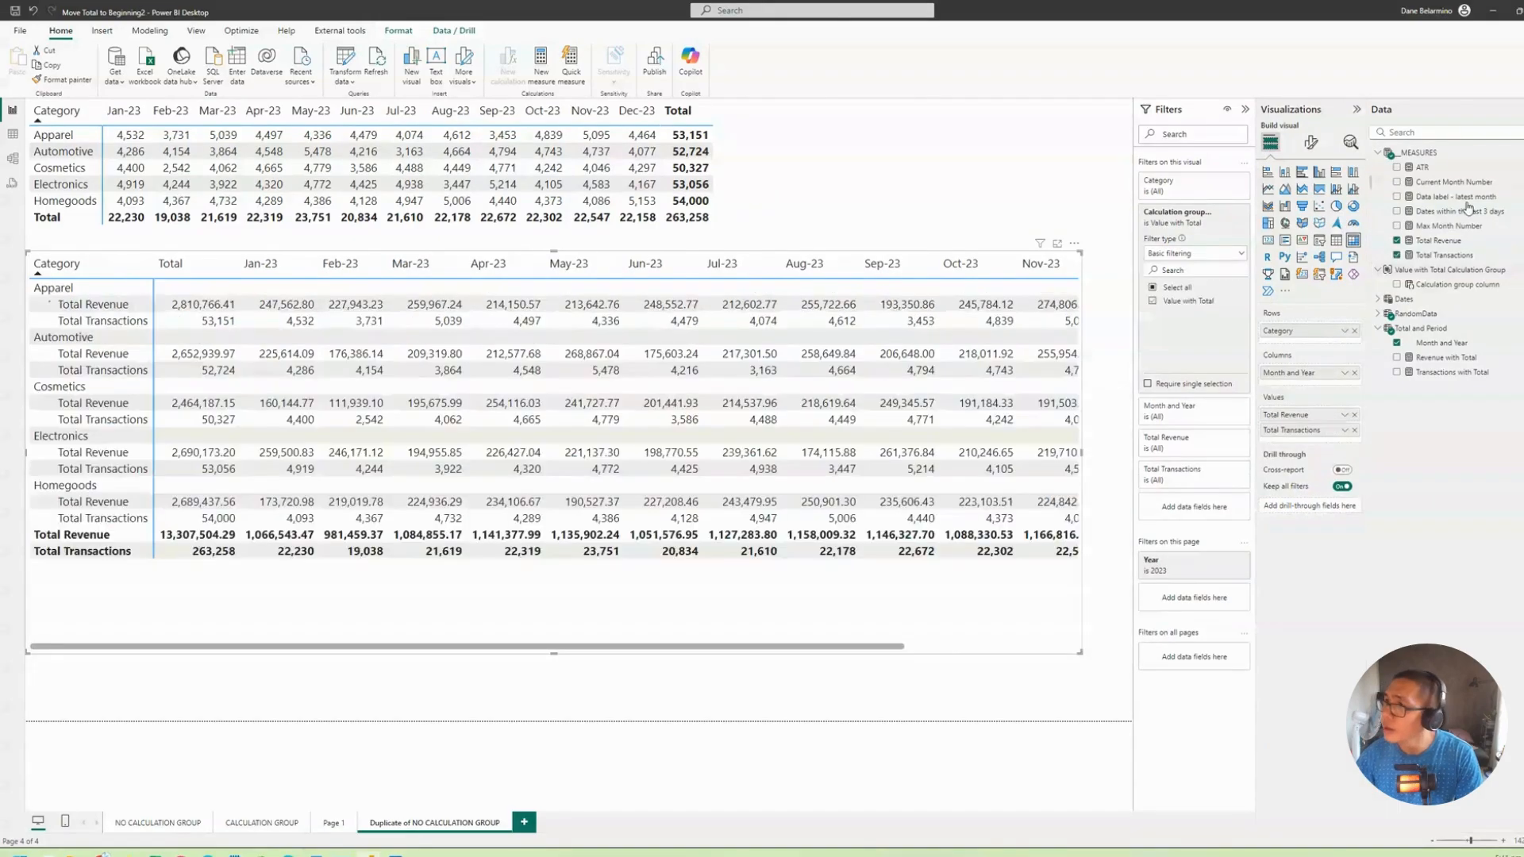
{"action": "left_click_drag", "start_coordinate": [1420, 173], "coordinate": [1341, 443]}
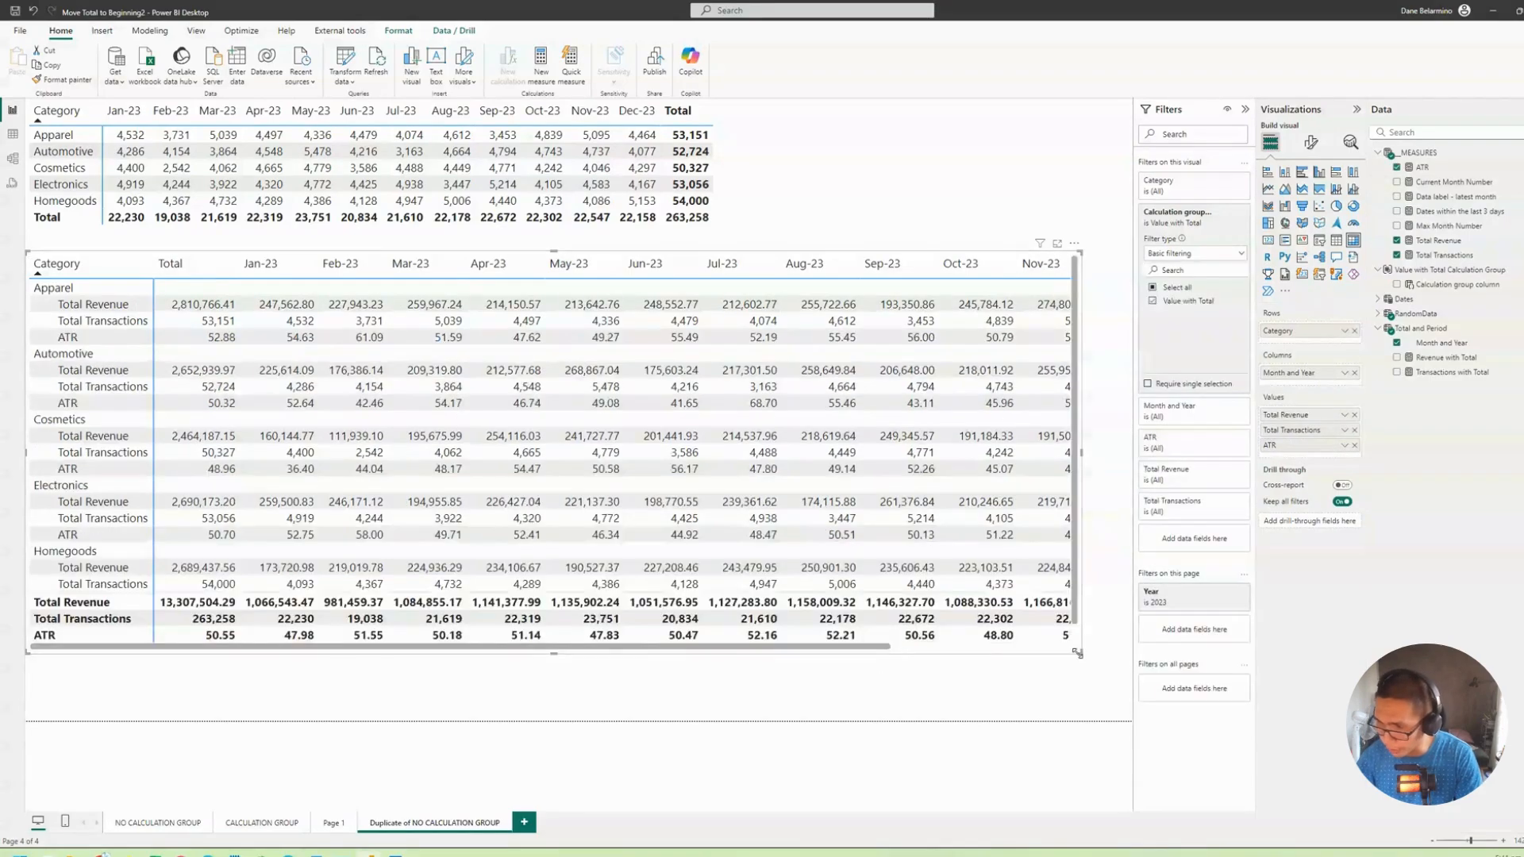
Step: Enlarge the lower matrix to fit its rows and turn off its column subtotals
{"action": "left_click_drag", "start_coordinate": [1077, 652], "coordinate": [1119, 735]}
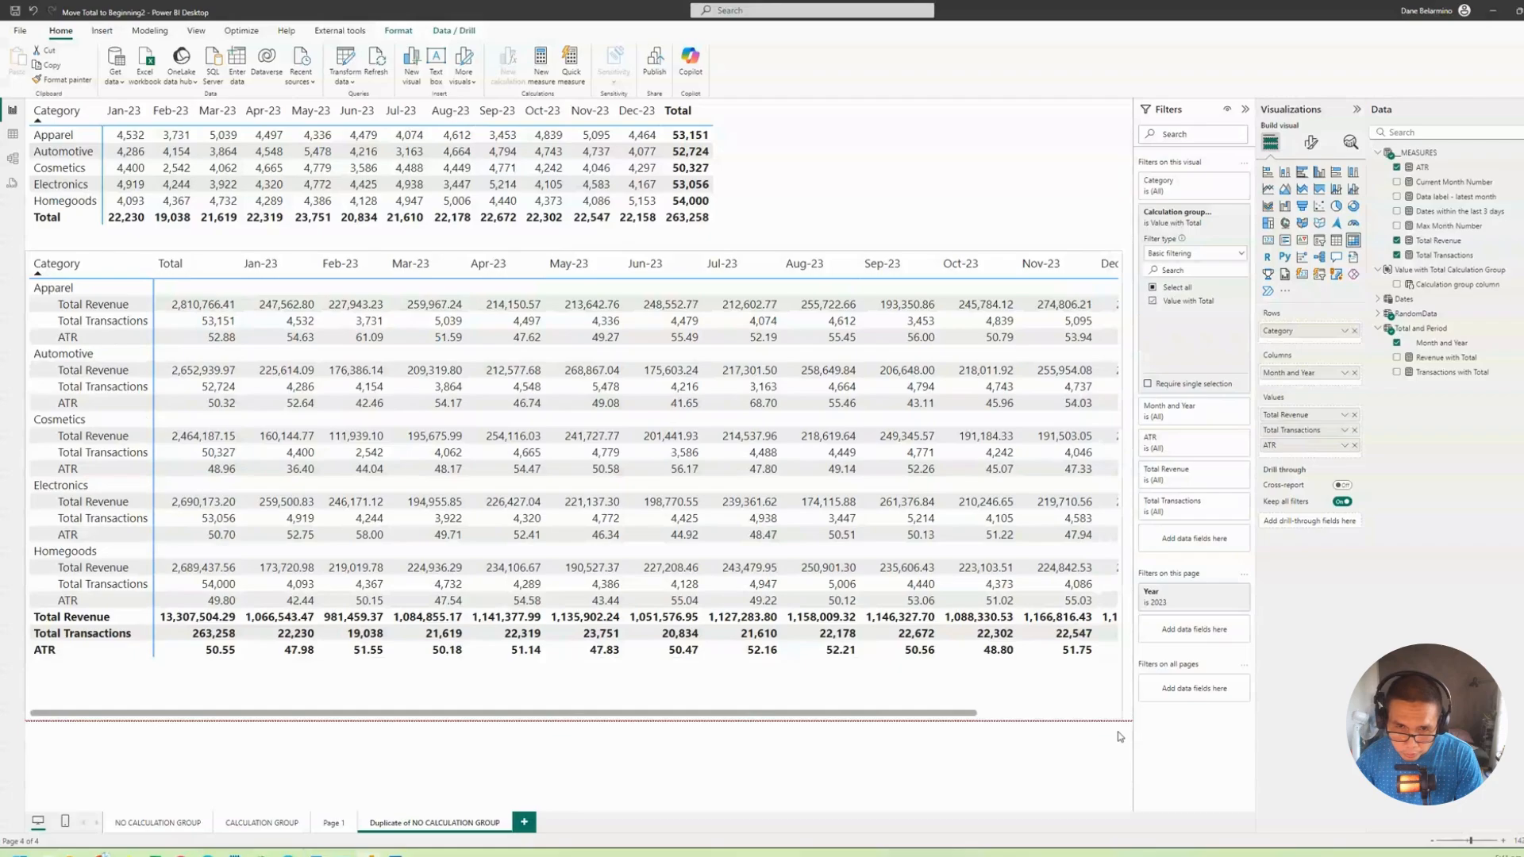
{"action": "left_click_drag", "start_coordinate": [1120, 737], "coordinate": [1120, 736]}
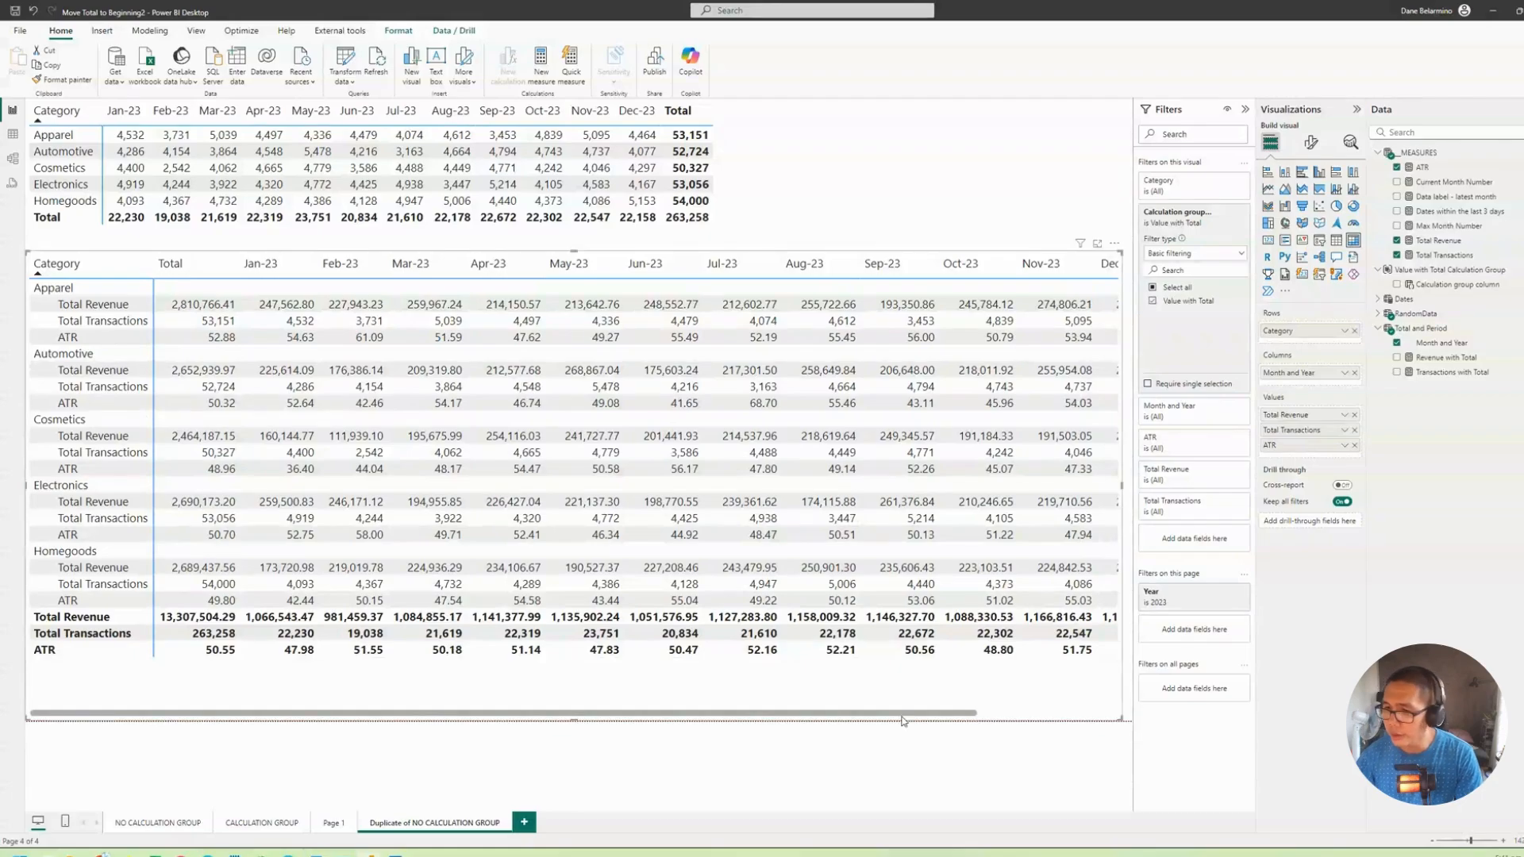
{"action": "left_click_drag", "start_coordinate": [902, 714], "coordinate": [1106, 702]}
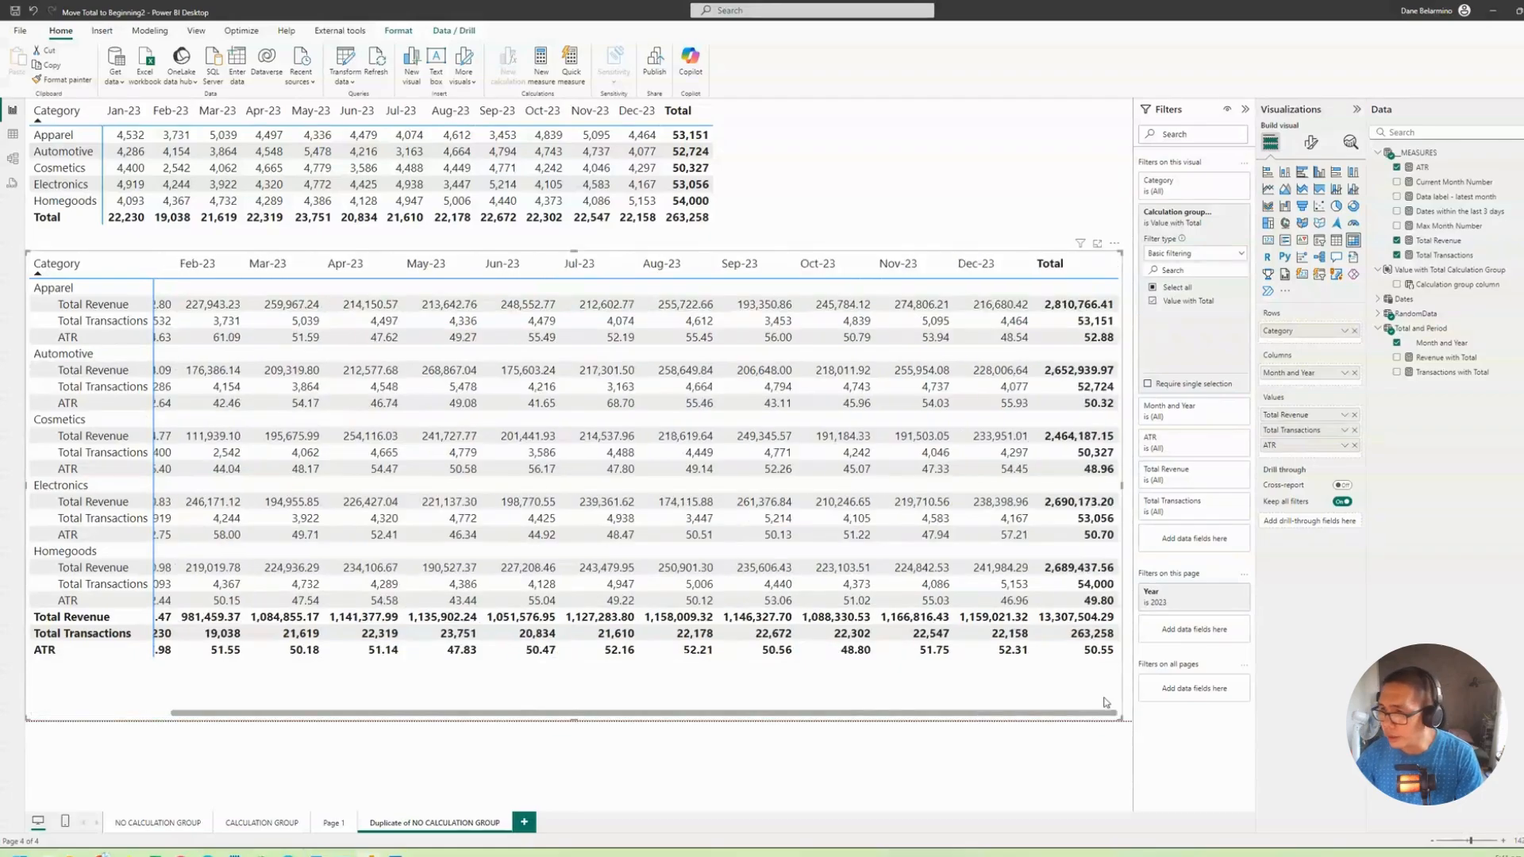
{"action": "left_click", "coordinate": [1310, 142]}
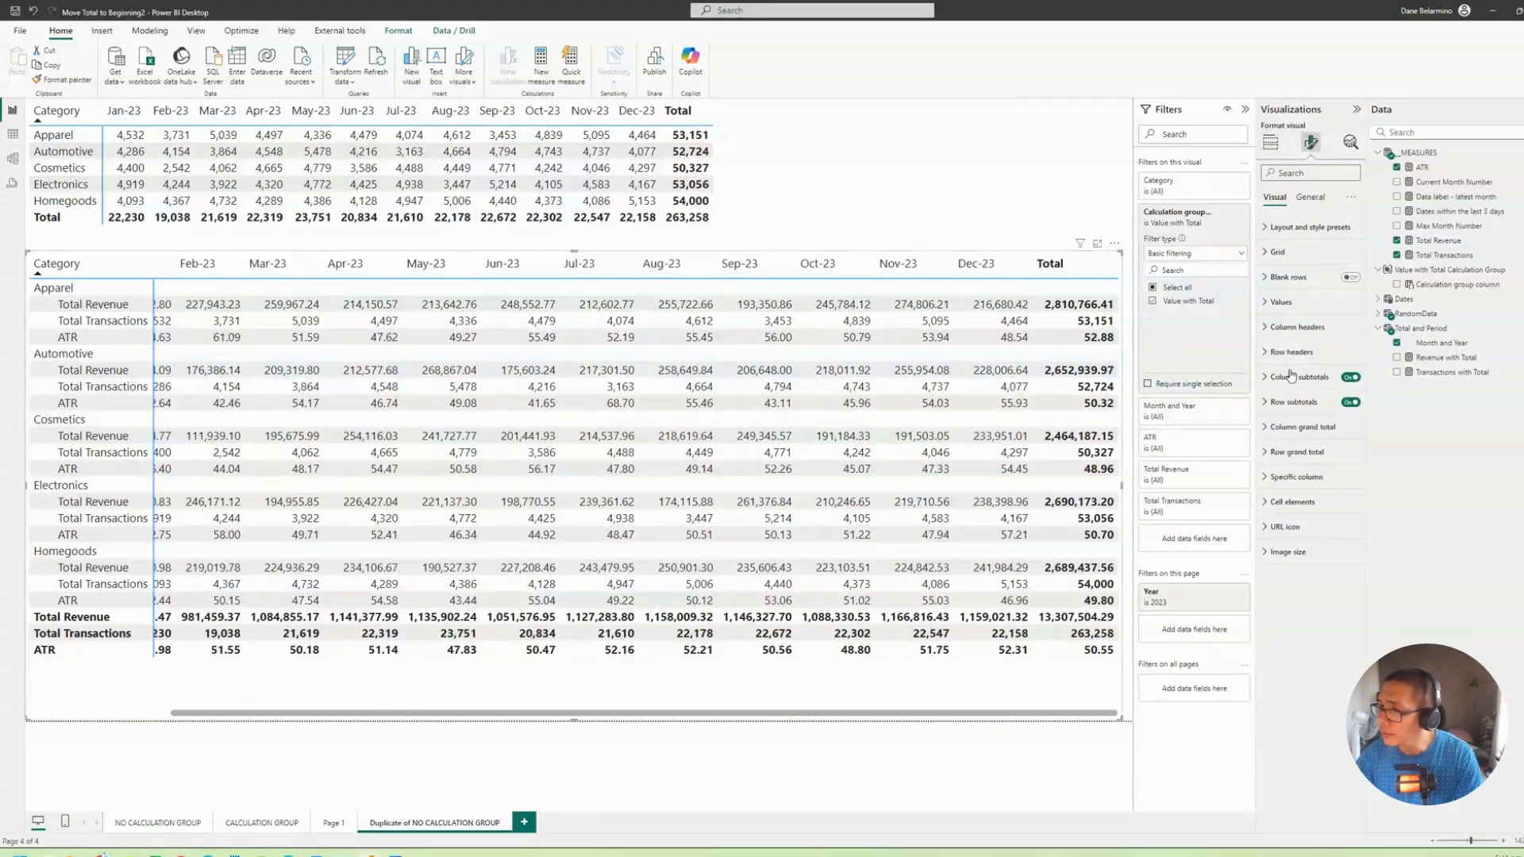
{"action": "left_click", "coordinate": [1349, 378]}
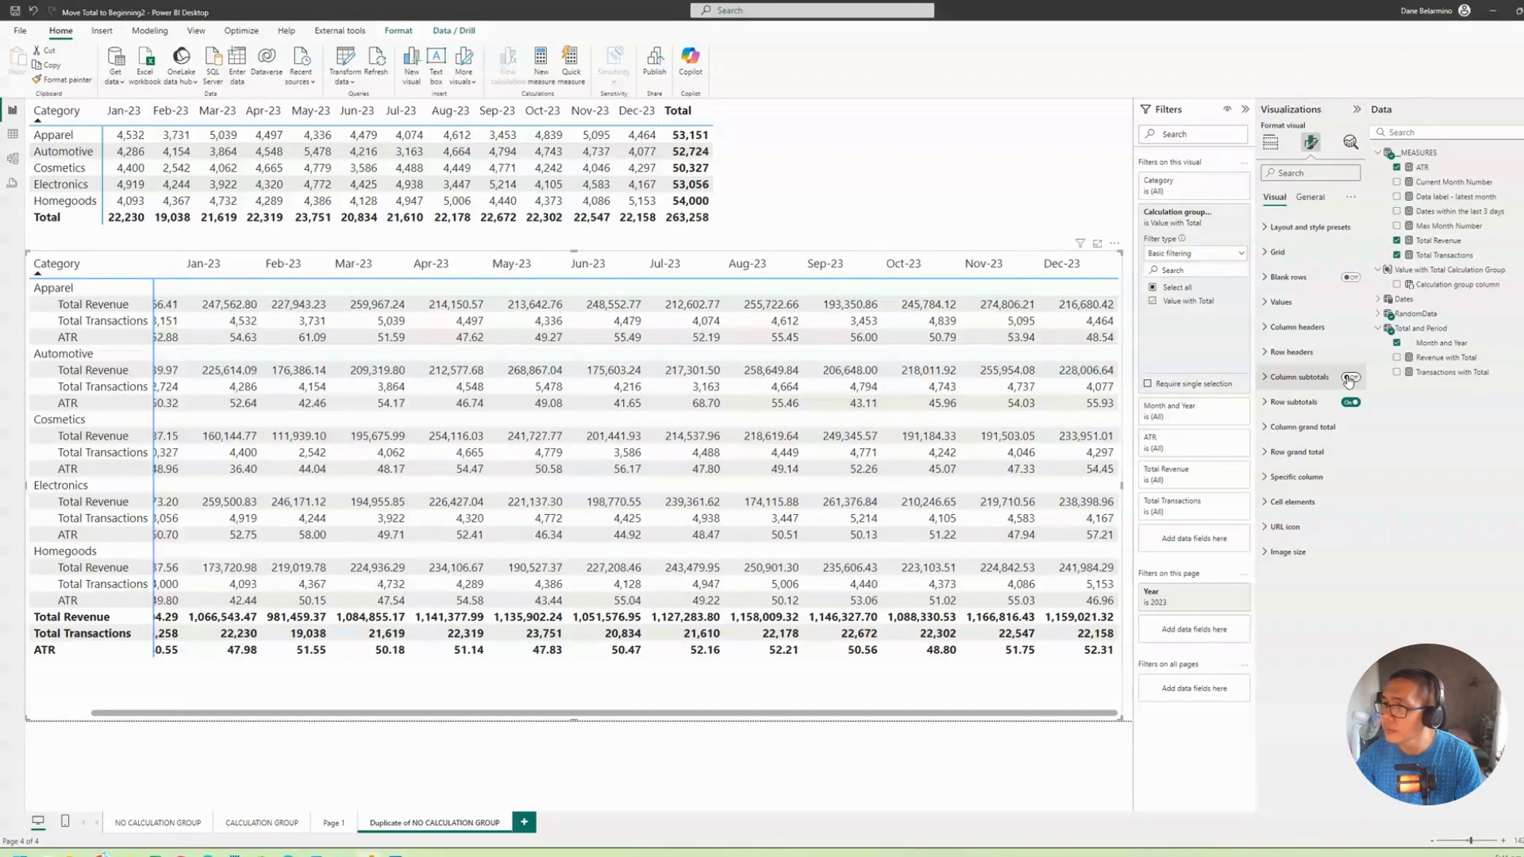
{"action": "left_click_drag", "start_coordinate": [960, 720], "coordinate": [899, 719]}
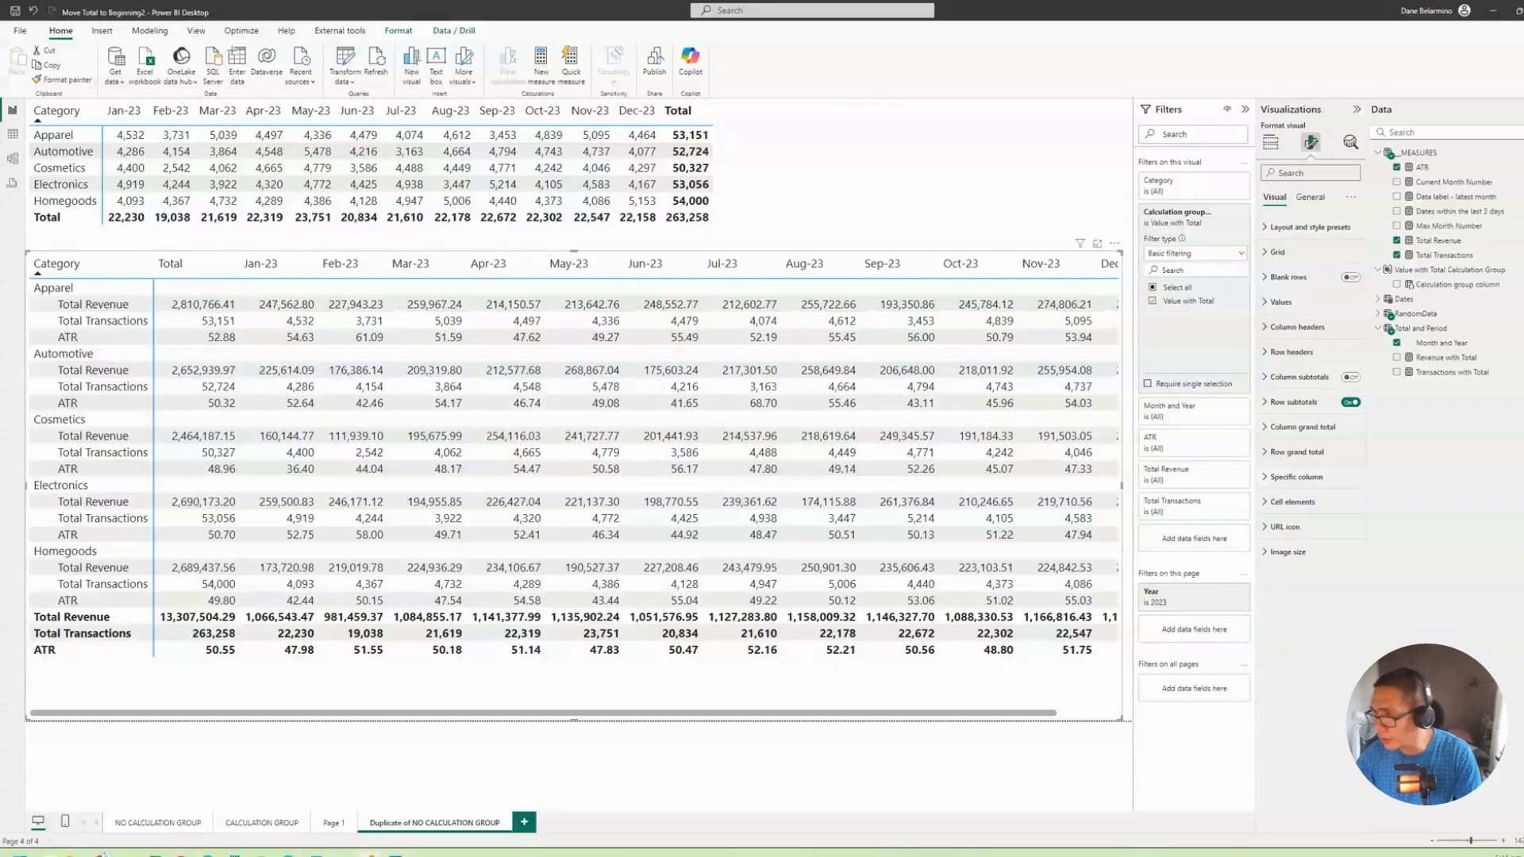
Step: Change the "Total" label to "TOTAL" in the ROW expression of the Total and Period table formula
{"action": "left_click", "coordinate": [1433, 329]}
{"action": "left_click", "coordinate": [244, 118]}
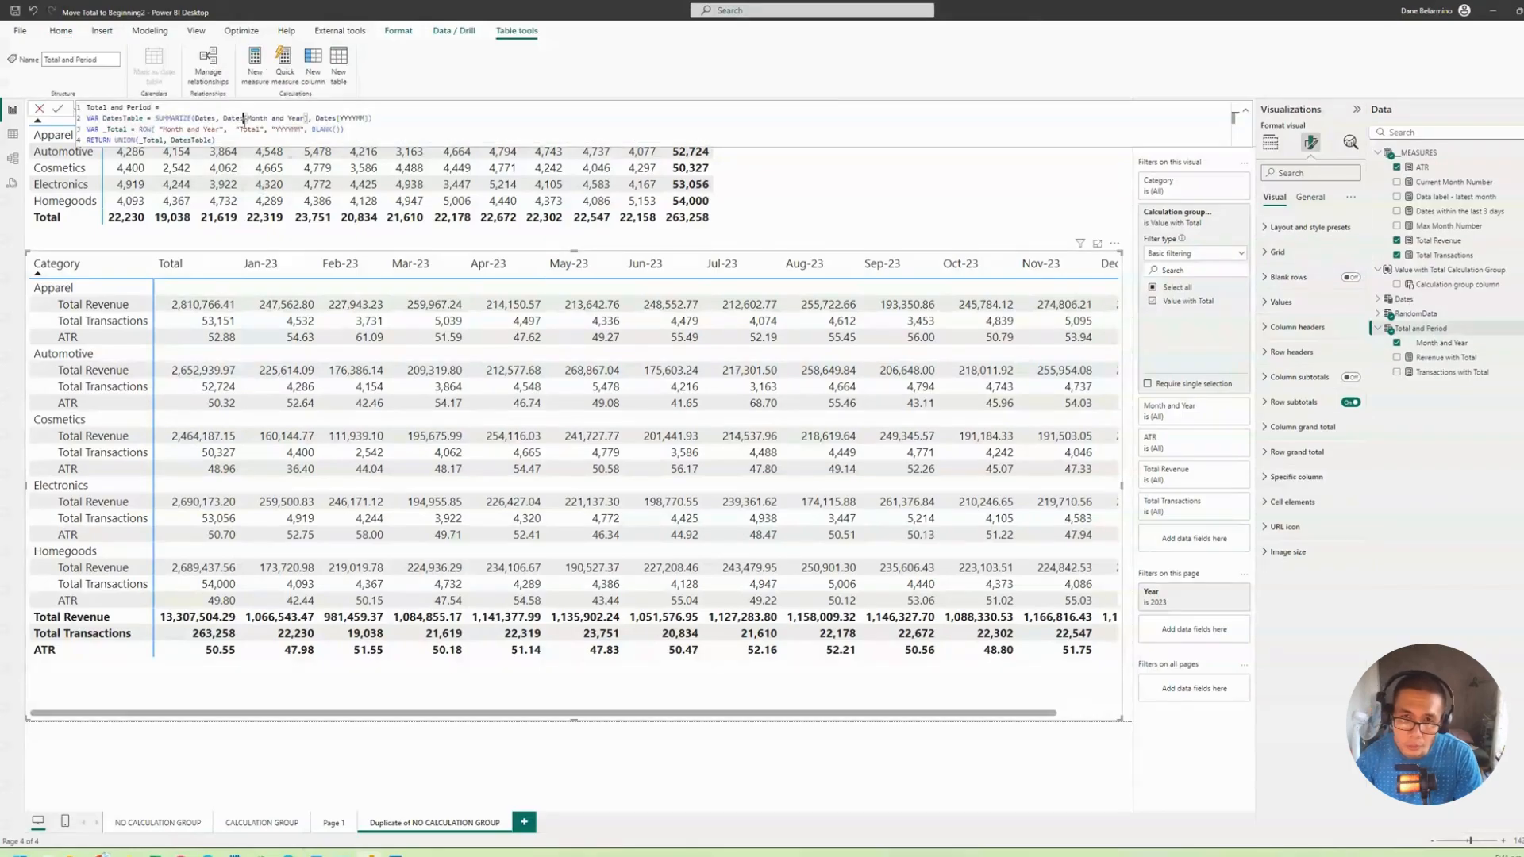
{"action": "double_click", "coordinate": [250, 130]}
{"action": "type", "text": "TOTAL"}
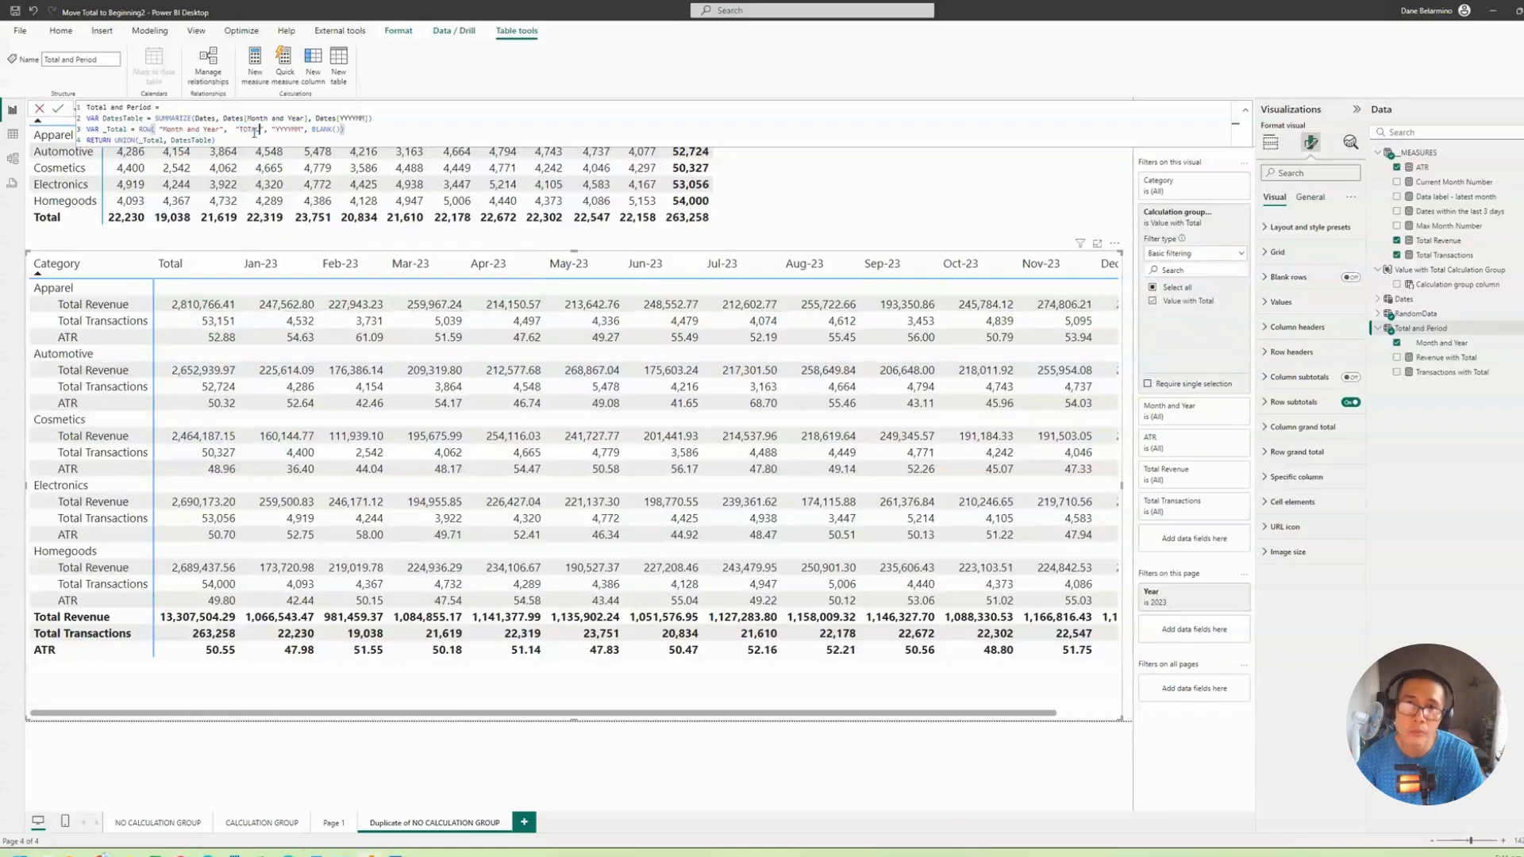
Step: Copy the whole Total and Period formula, switch to DAX Formatter in the browser, format it there and copy the result
{"action": "key", "text": "ctrl+a"}
{"action": "key", "text": "ctrl+c"}
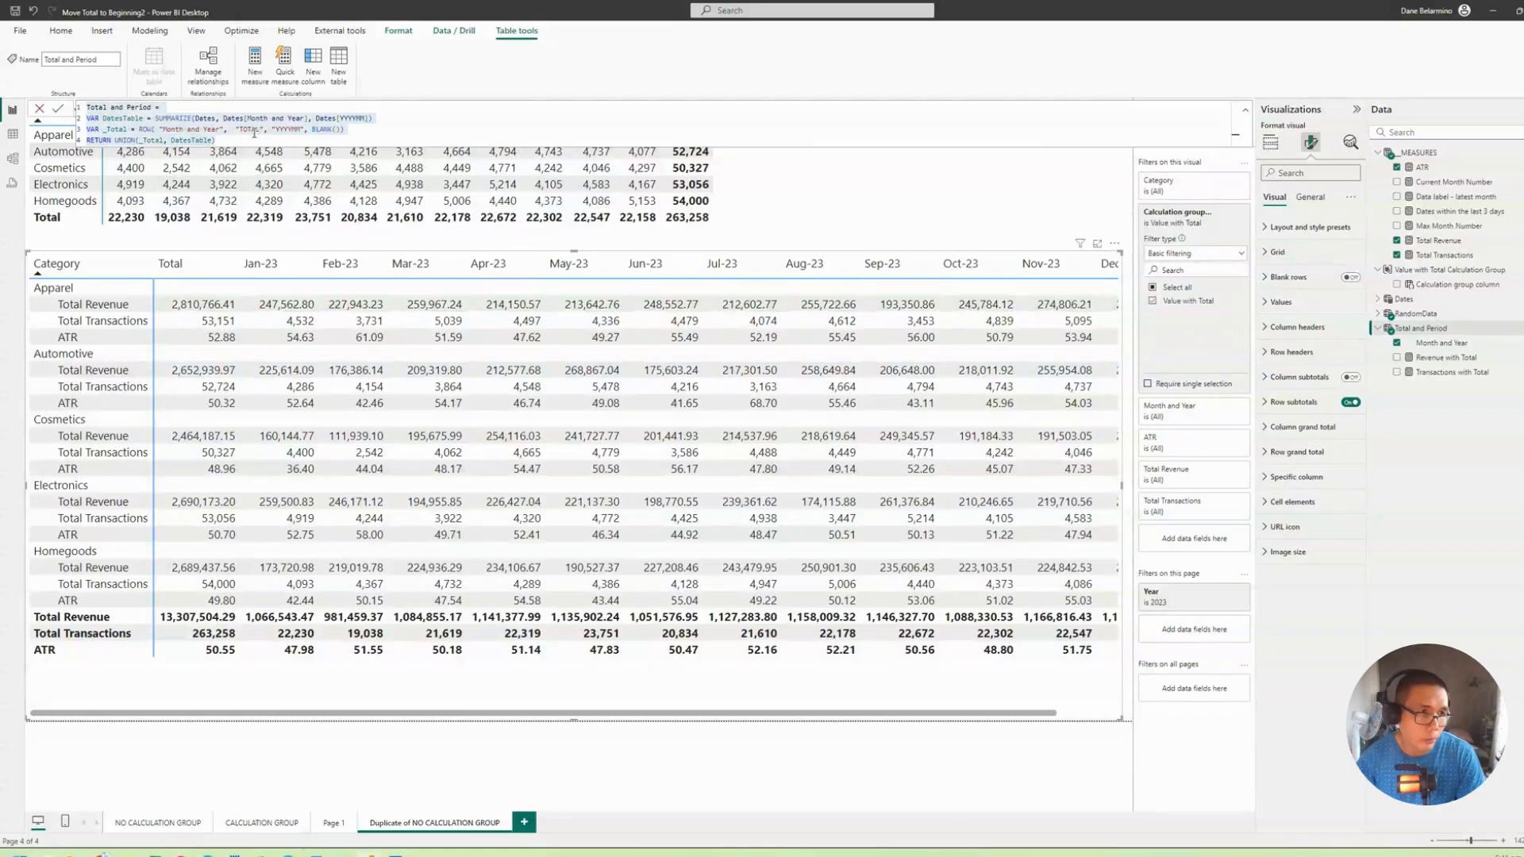
{"action": "key", "text": "alt+Tab"}
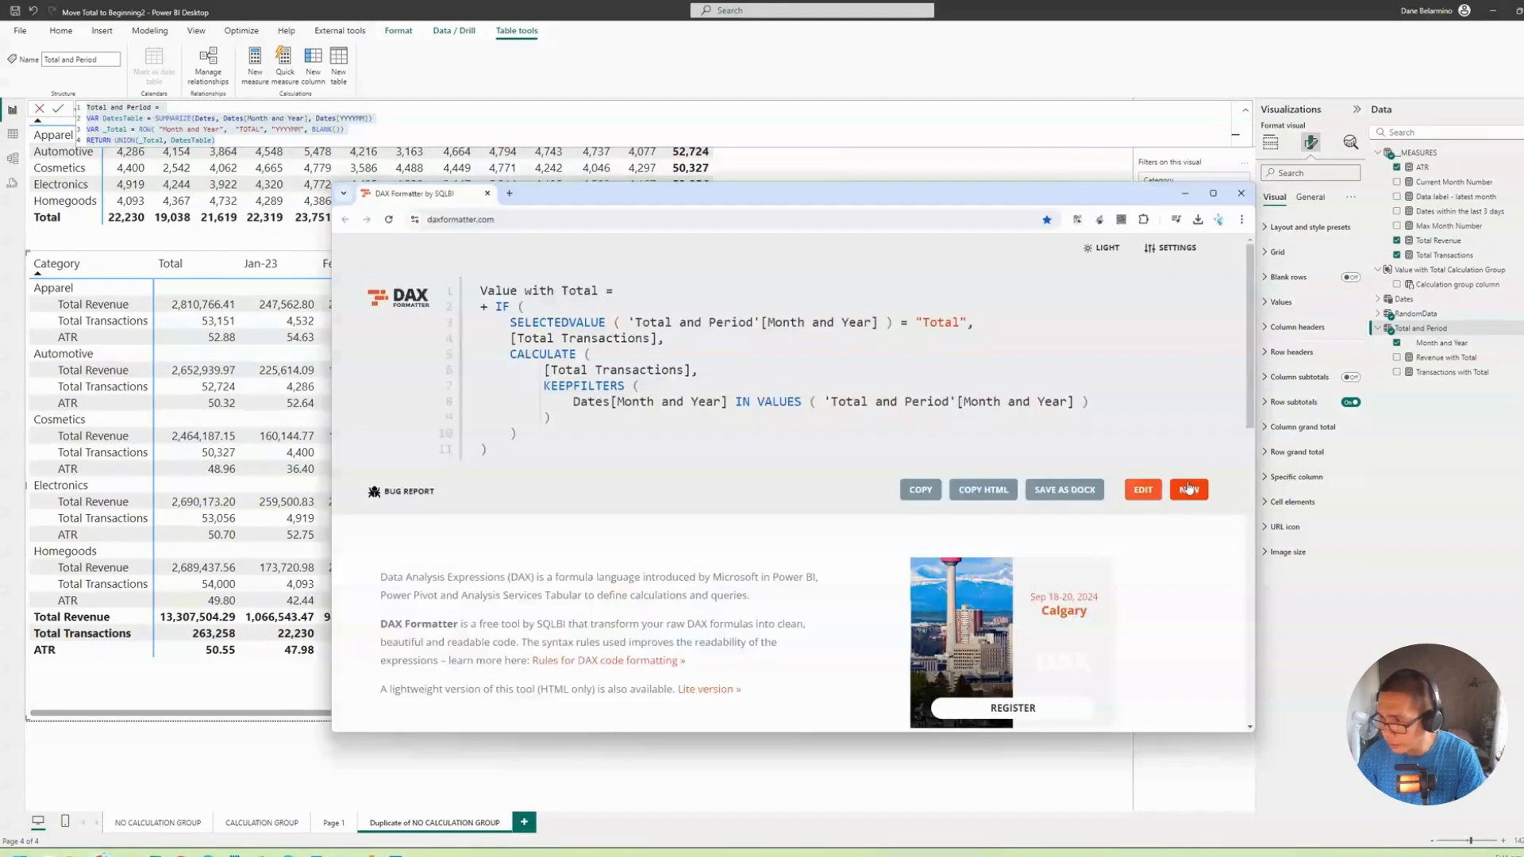
{"action": "left_click", "coordinate": [1188, 487]}
{"action": "key", "text": "ctrl+v"}
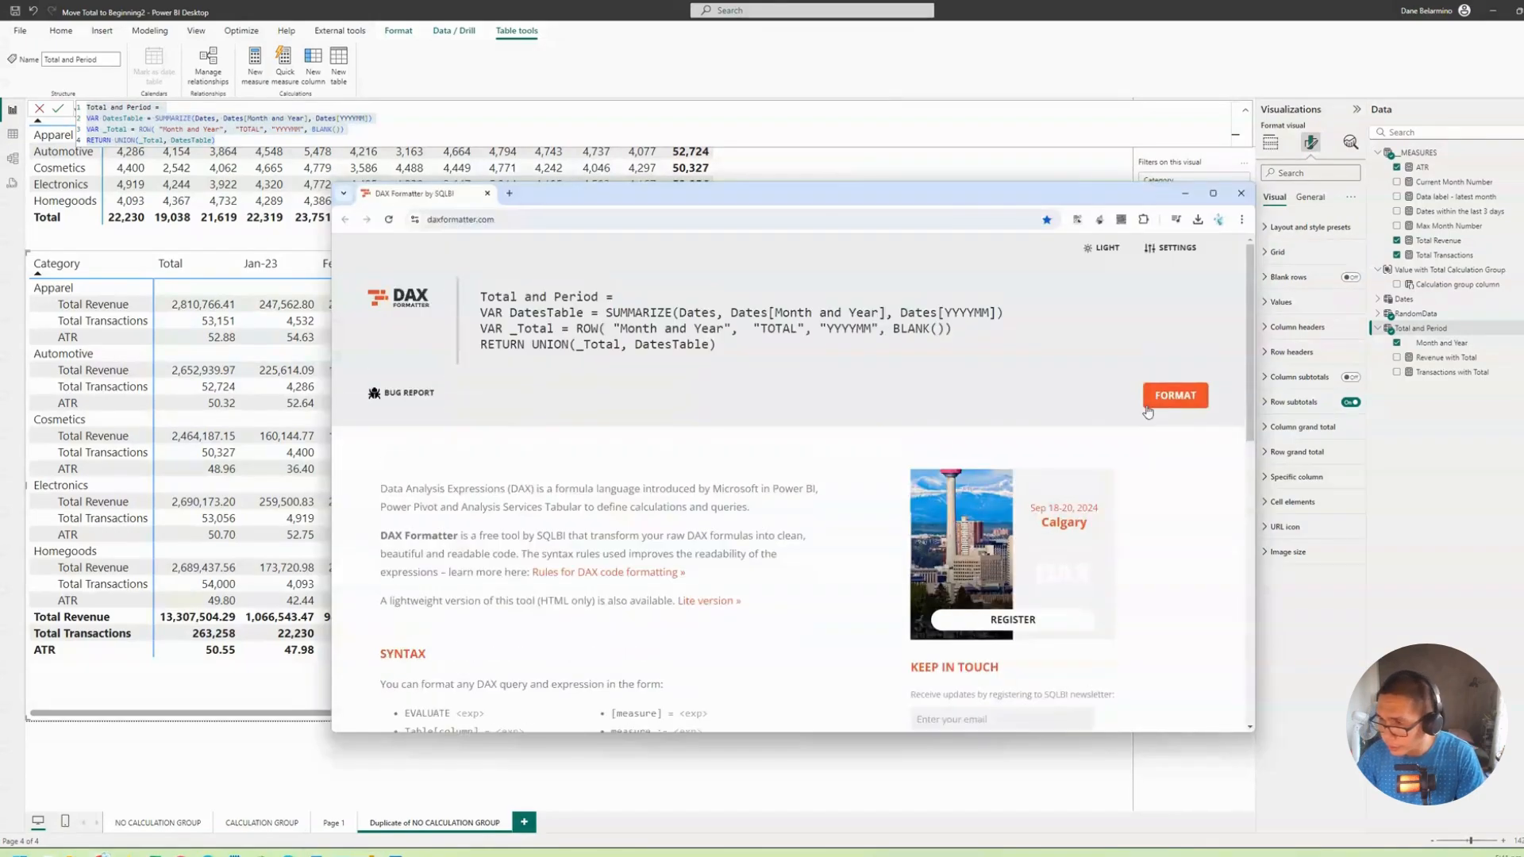
{"action": "left_click", "coordinate": [1148, 407]}
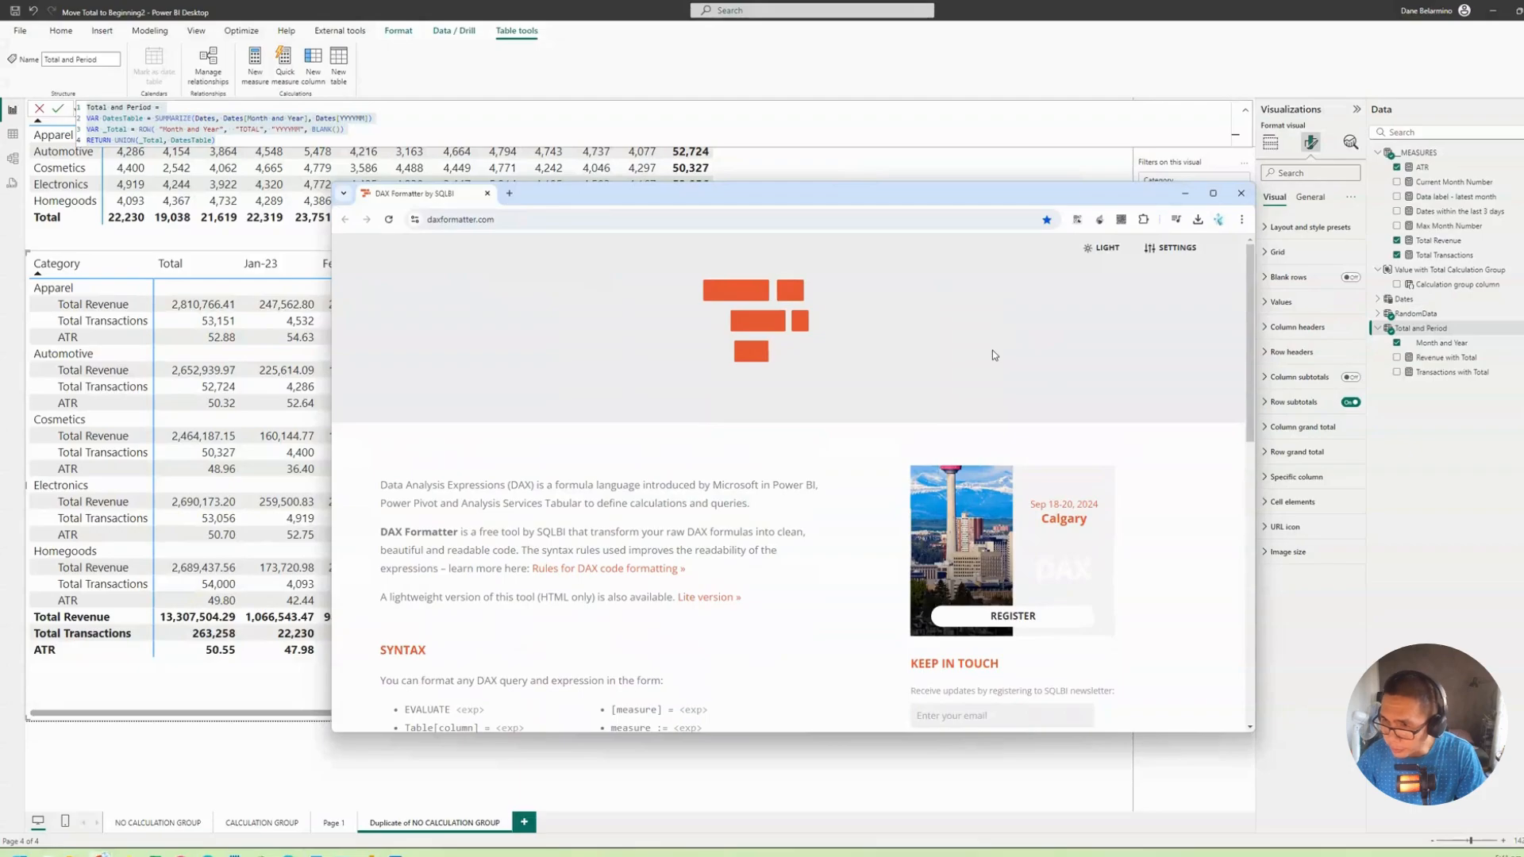
{"action": "left_click", "coordinate": [920, 427]}
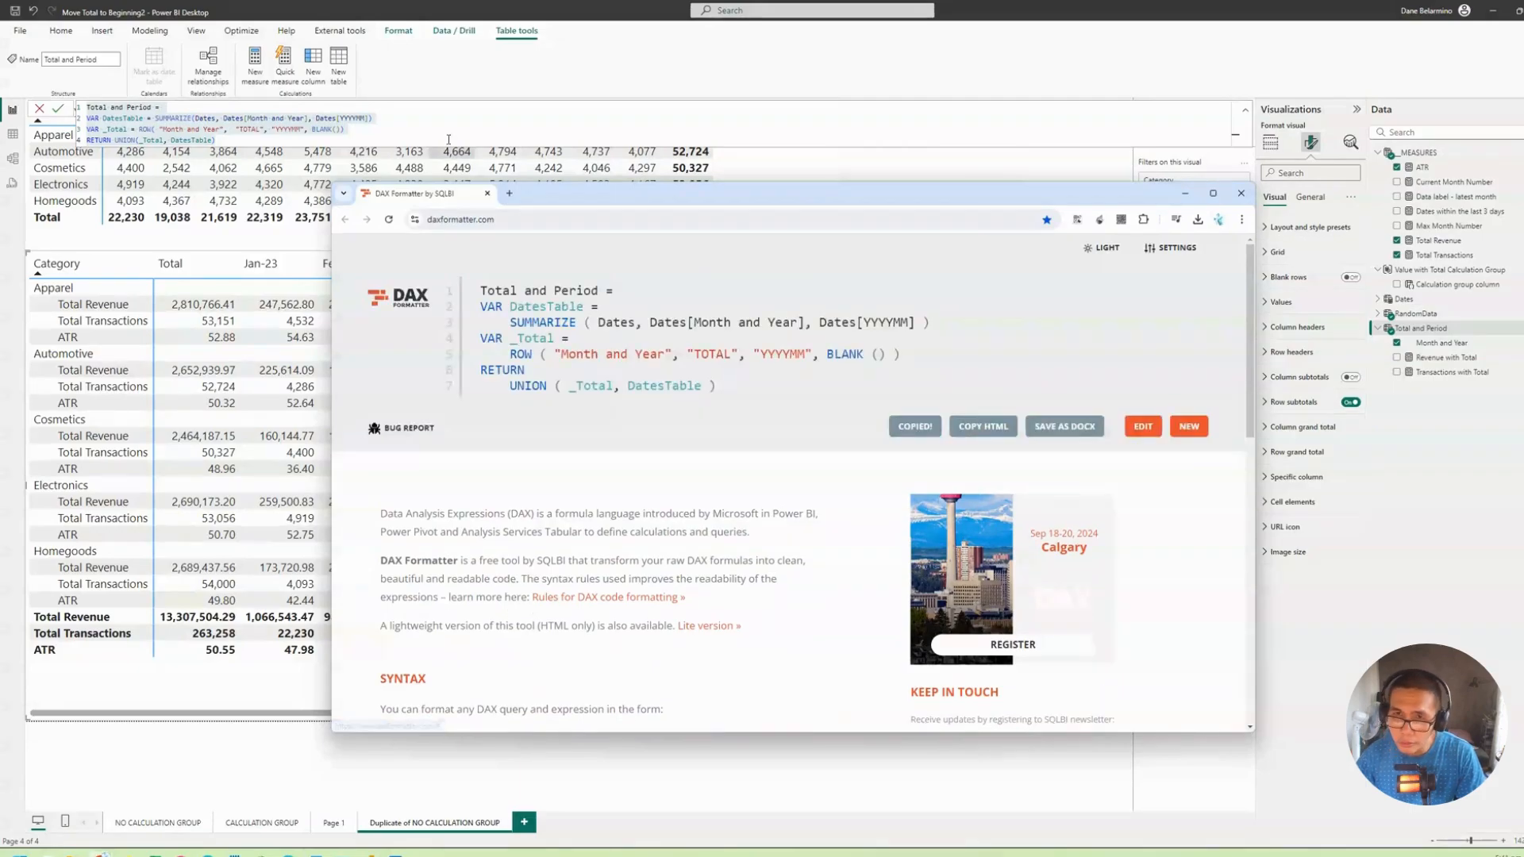
Step: Switch back to Power BI Desktop and replace the Total and Period table formula with the formatted version
{"action": "left_click", "coordinate": [448, 140]}
{"action": "key", "text": "ctrl+a"}
{"action": "key", "text": "ctrl+v"}
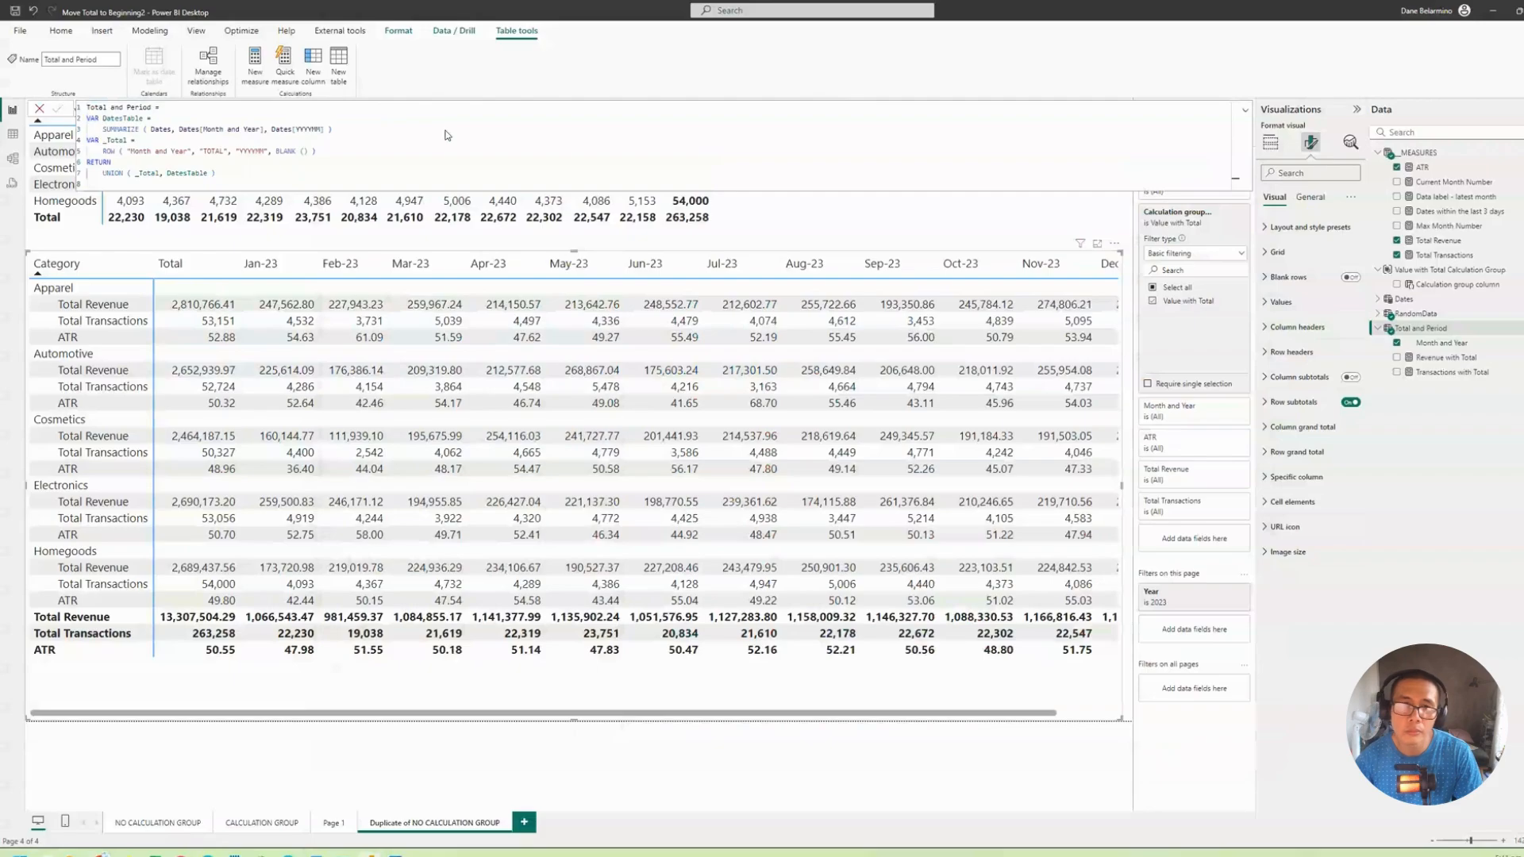